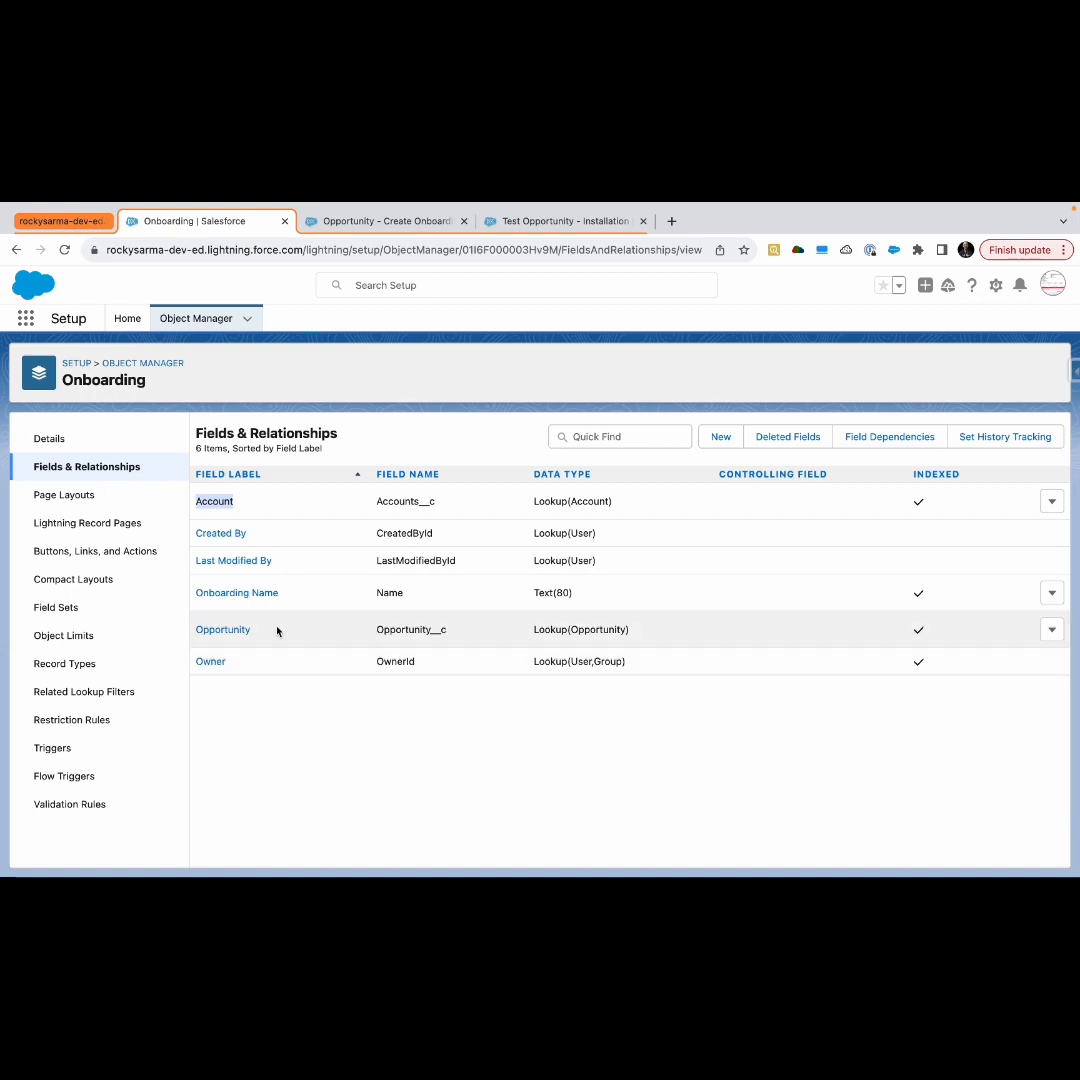
{"action": "left_click_drag", "start_coordinate": [275, 631], "coordinate": [184, 624]}
{"action": "left_click", "coordinate": [277, 685]}
{"action": "left_click_drag", "start_coordinate": [259, 639], "coordinate": [197, 632]}
{"action": "left_click", "coordinate": [297, 747]}
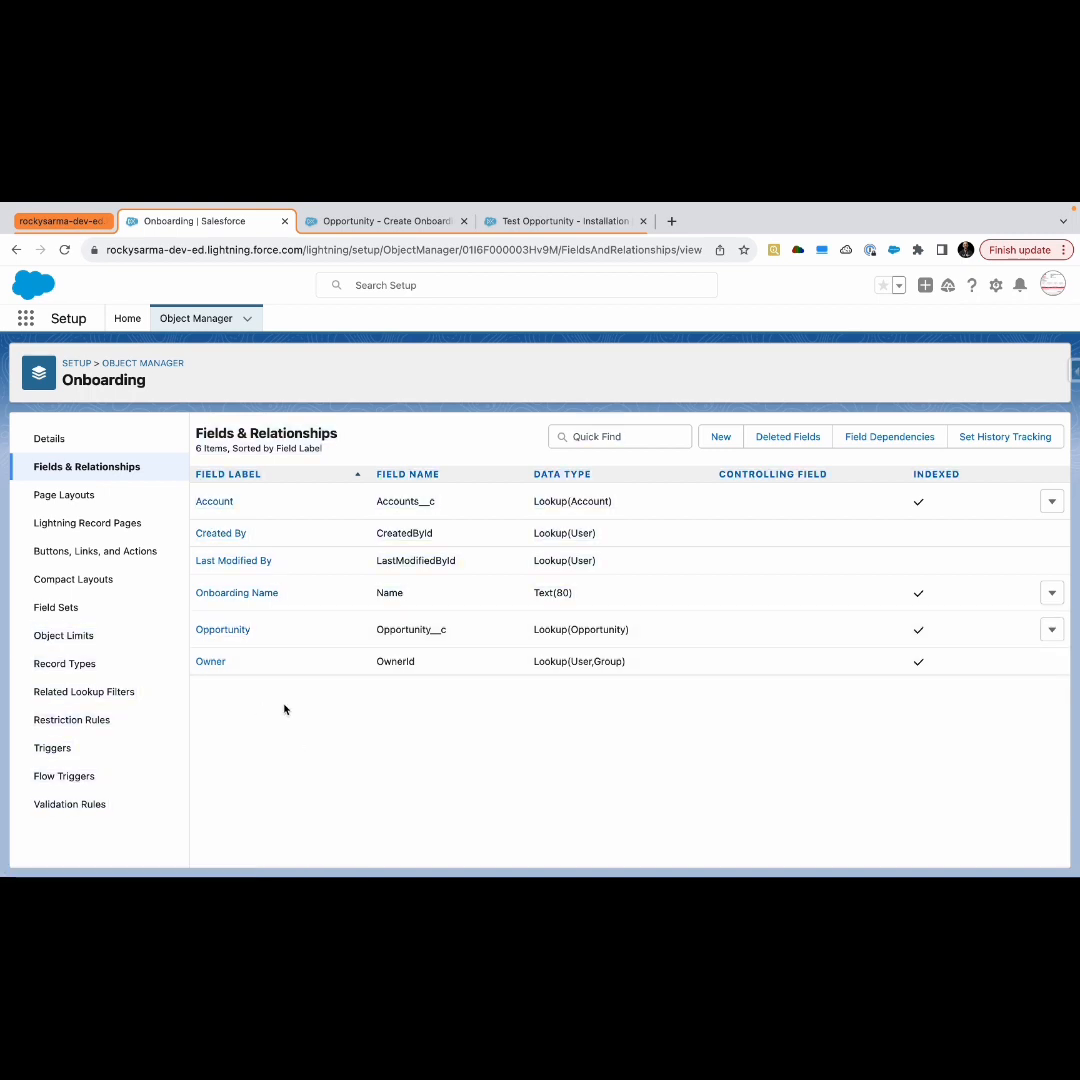
Open the Flows list from Setup Home by searching Quick Find for Flow
{"action": "left_click", "coordinate": [127, 318]}
{"action": "left_click", "coordinate": [60, 359]}
{"action": "double_click", "coordinate": [60, 359]}
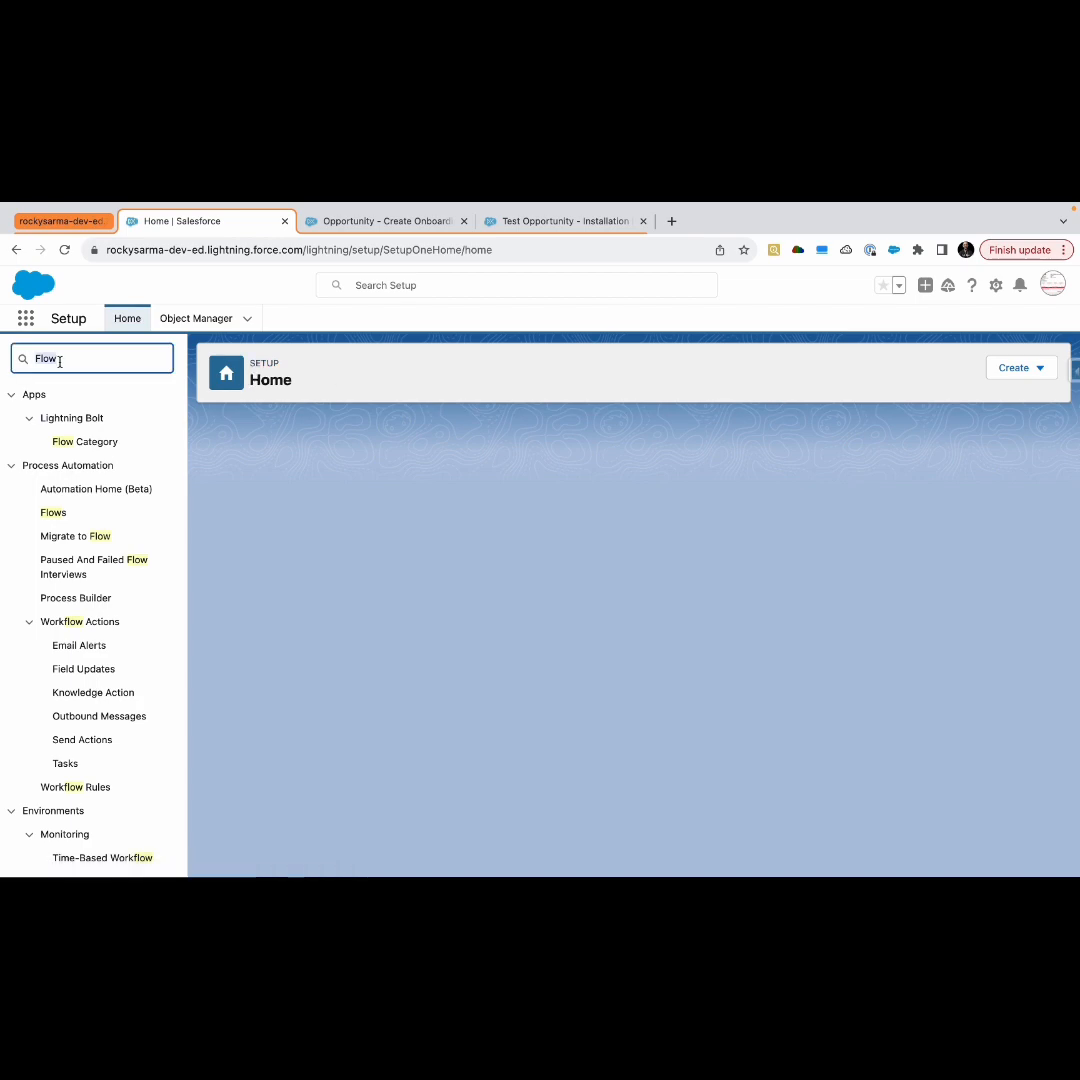
{"action": "left_click", "coordinate": [53, 513]}
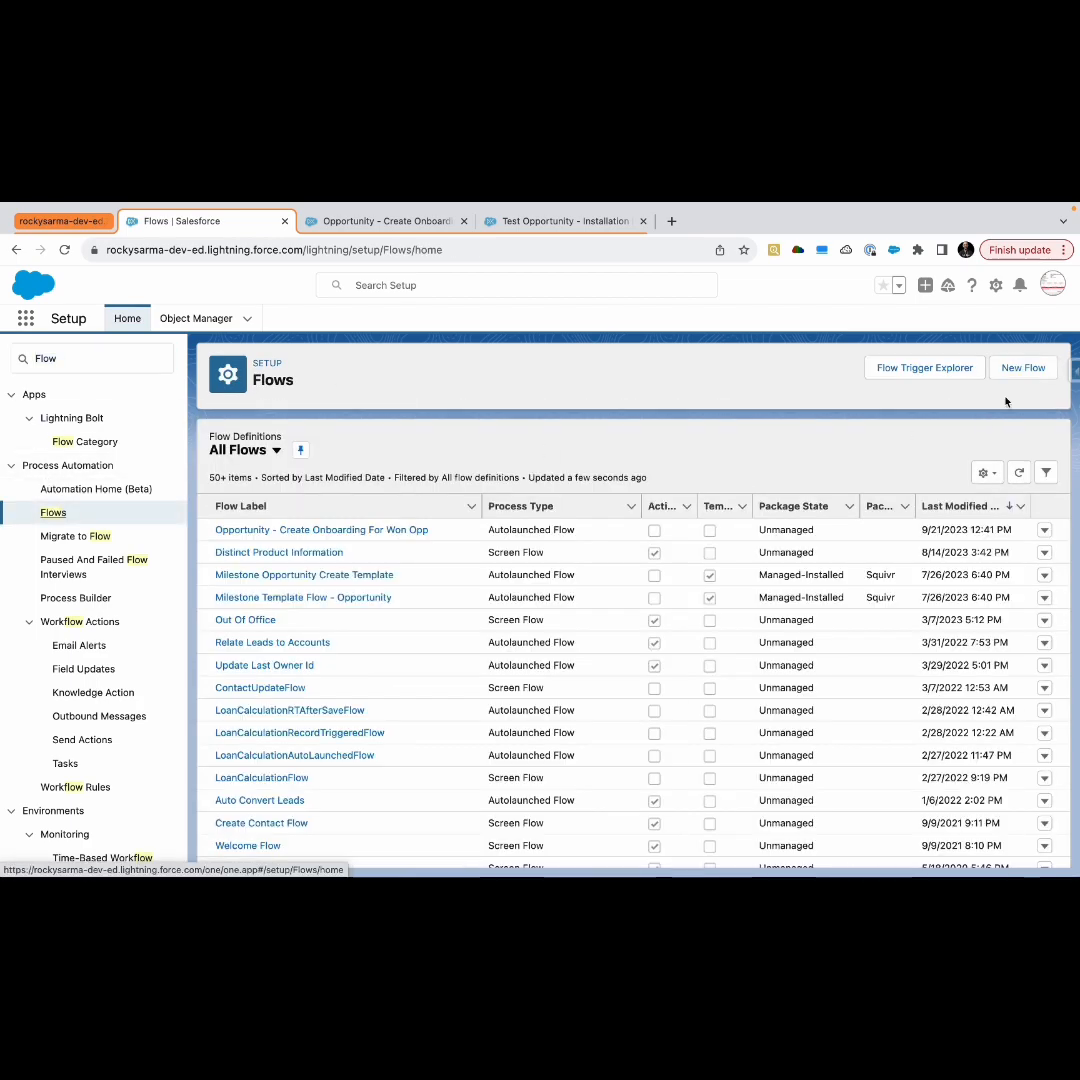
Start a new Record-Triggered Flow
{"action": "left_click", "coordinate": [1016, 368]}
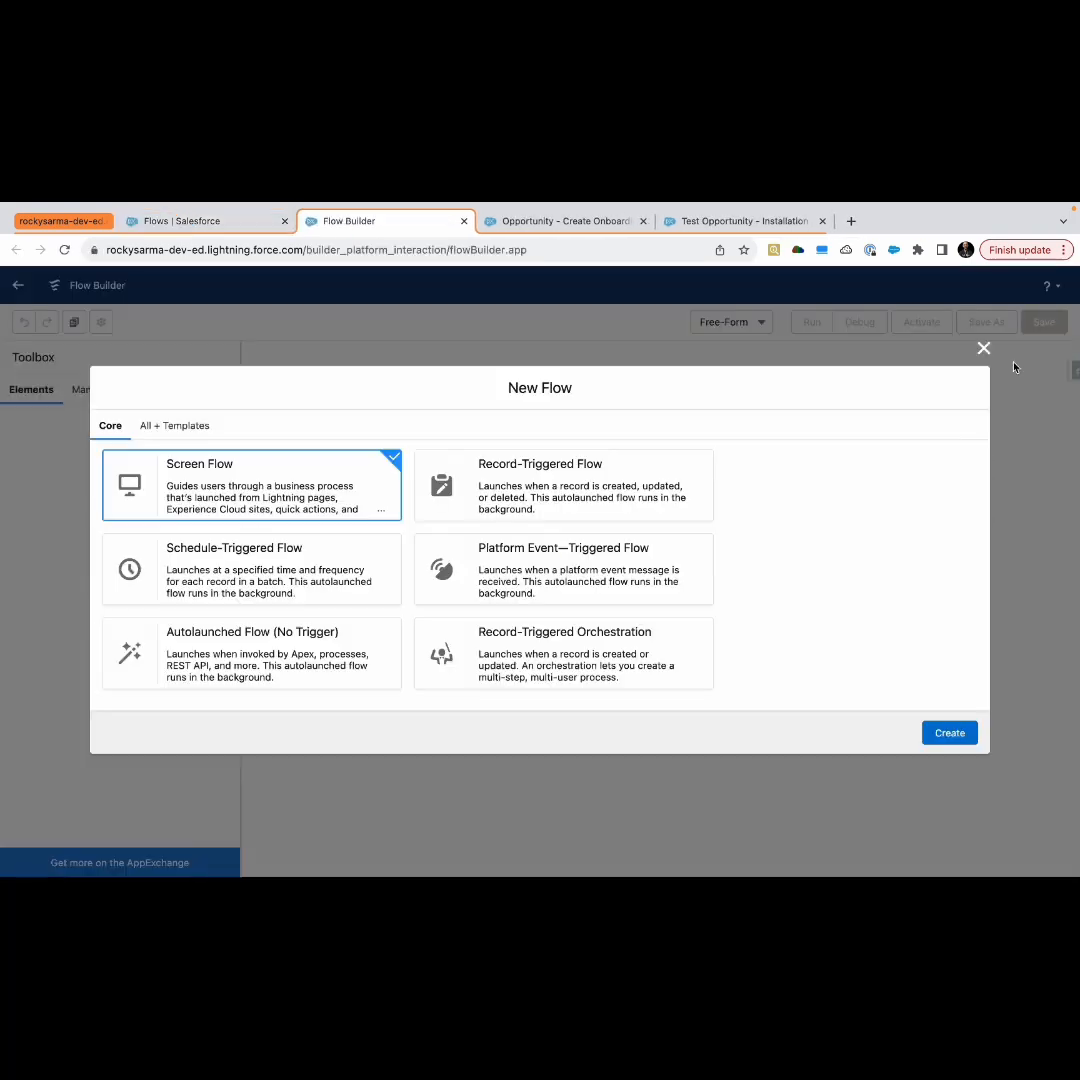
{"action": "left_click", "coordinate": [557, 482]}
{"action": "left_click", "coordinate": [942, 734]}
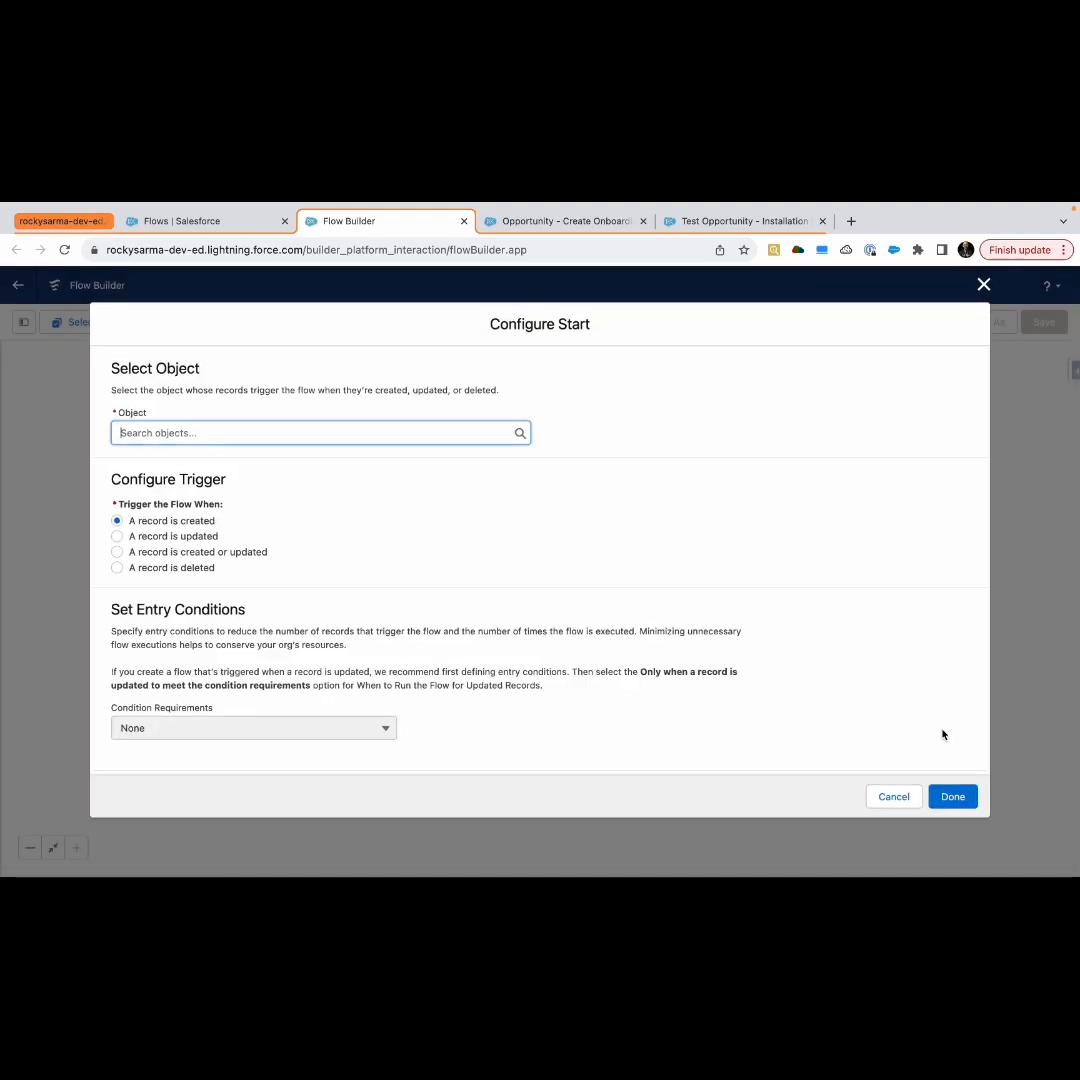
Set the trigger object to Opportunity and run the flow when a record is updated
{"action": "left_click", "coordinate": [292, 435]}
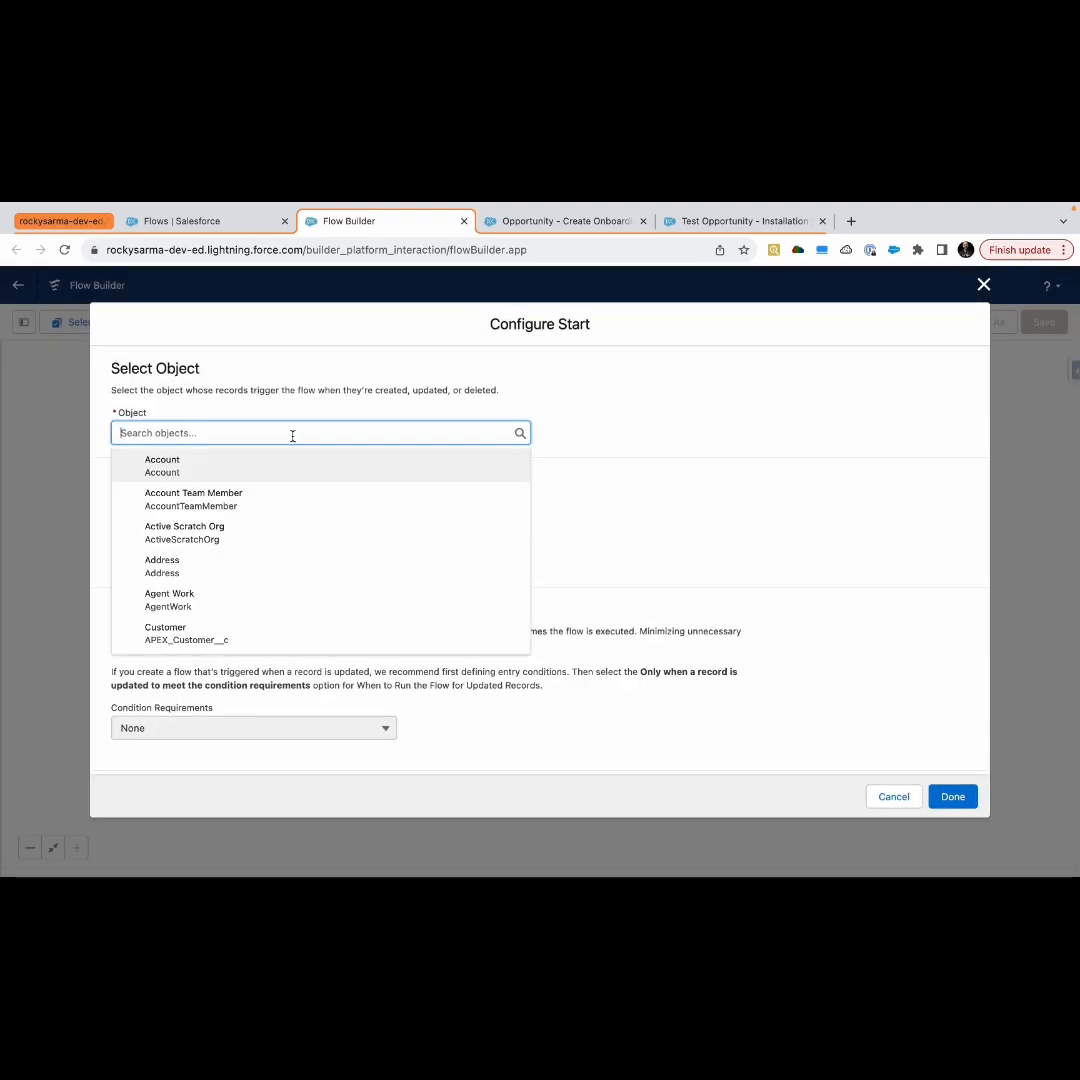
{"action": "type", "text": "opp"}
{"action": "left_click", "coordinate": [215, 466]}
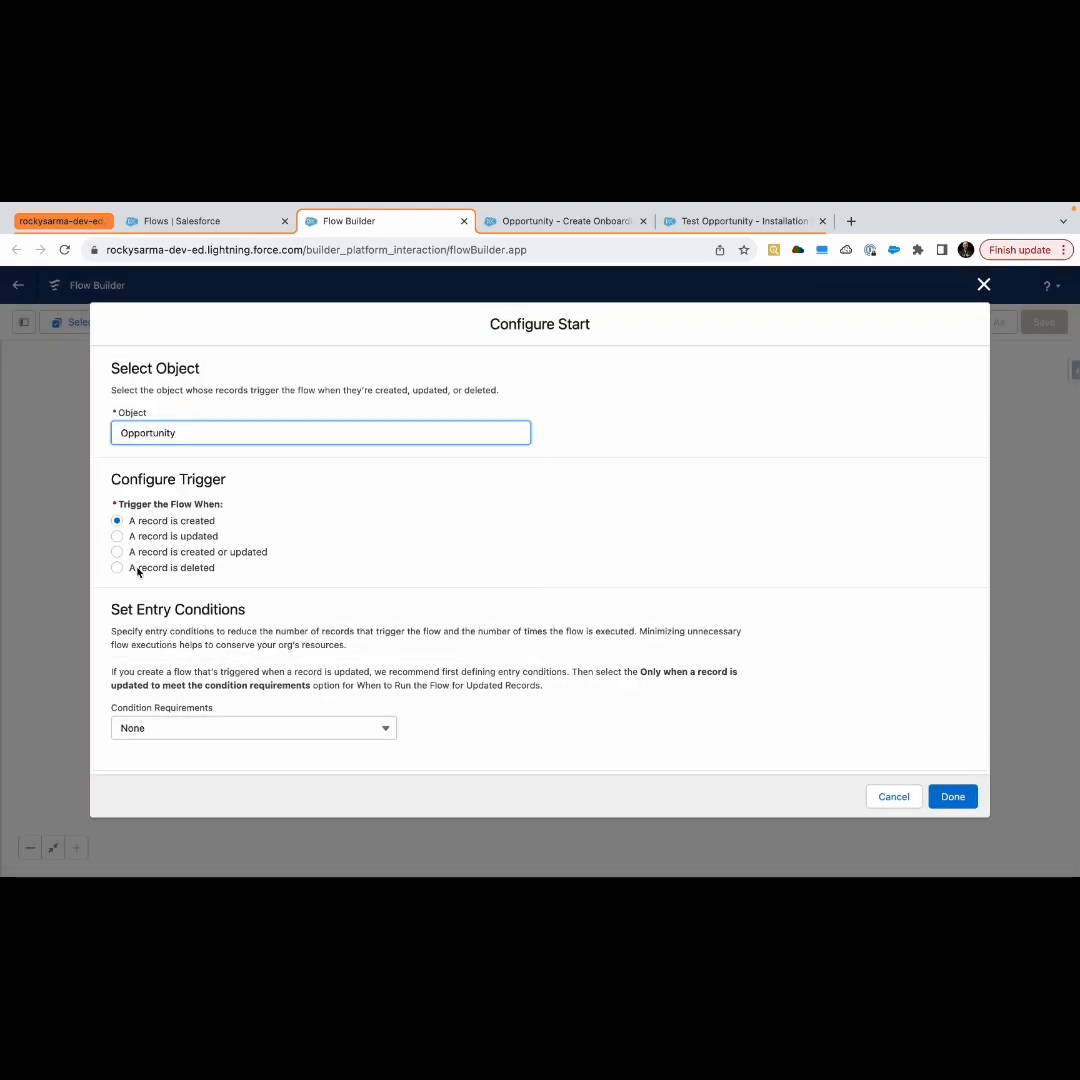
{"action": "left_click", "coordinate": [118, 536]}
Set the entry condition requirements to All Conditions Are Met (AND)
{"action": "scroll", "coordinate": [218, 669], "scroll_direction": "down", "scroll_amount": 1}
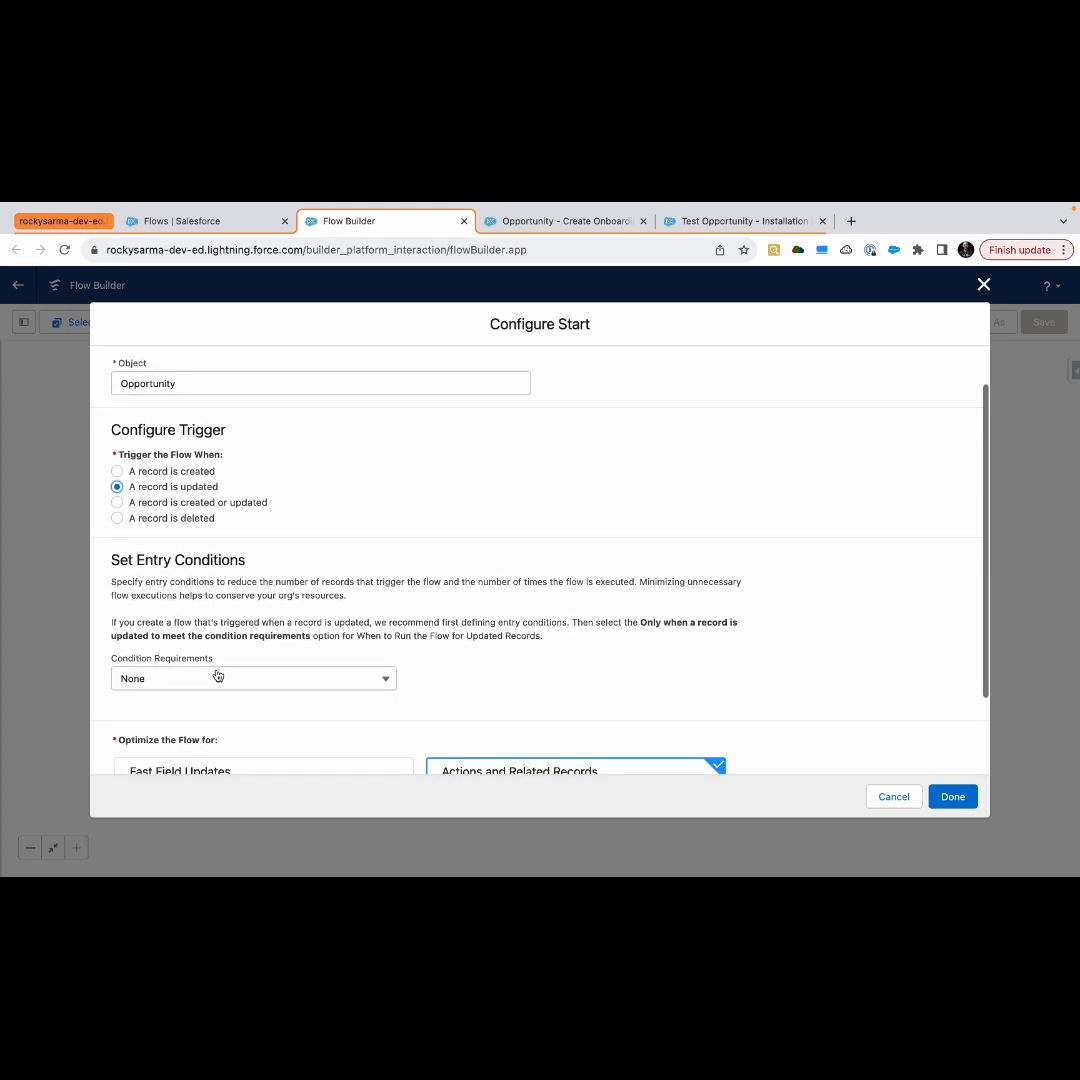
{"action": "left_click", "coordinate": [217, 680]}
{"action": "scroll", "coordinate": [217, 682], "scroll_direction": "down", "scroll_amount": 1}
{"action": "left_click", "coordinate": [215, 681]}
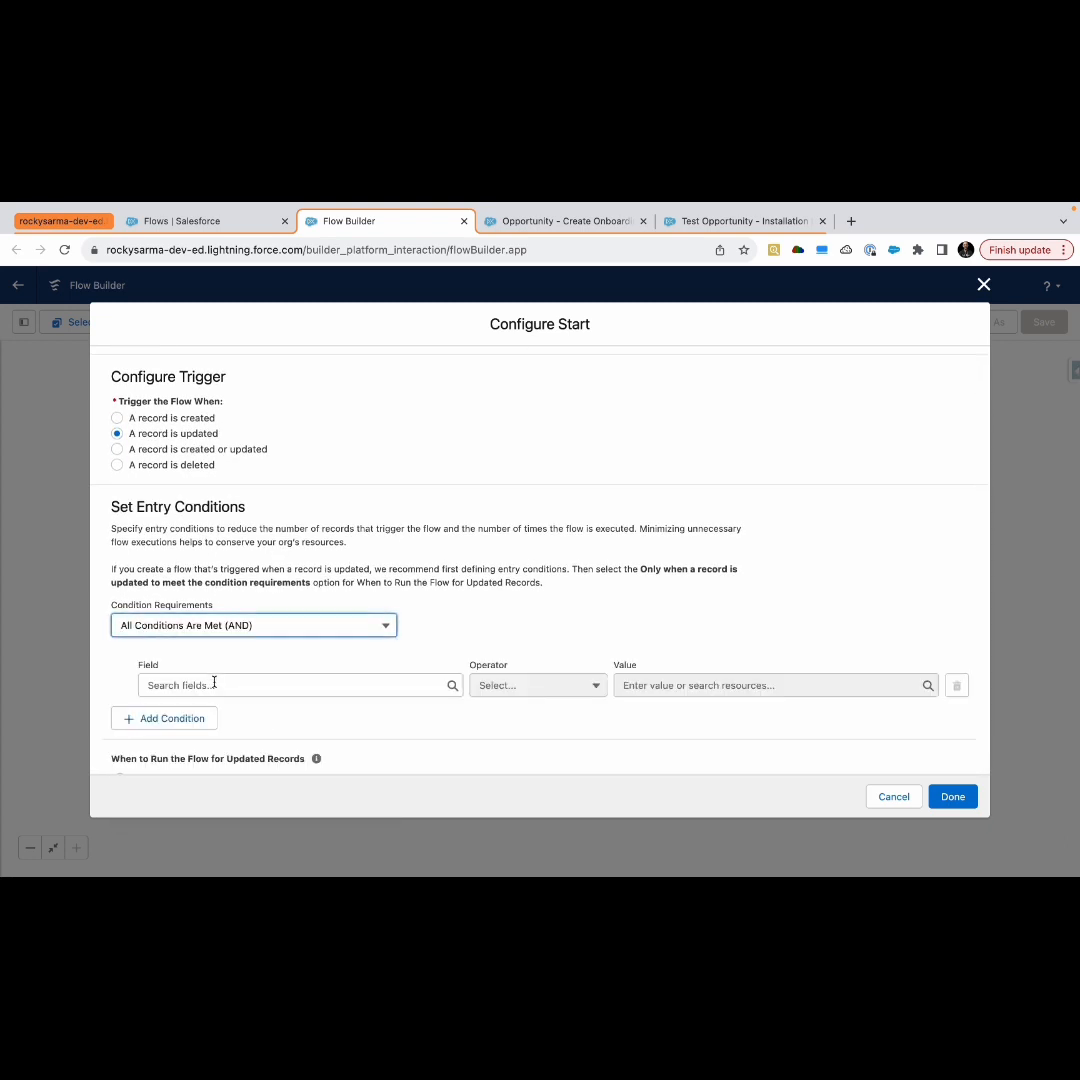
Add the entry condition StageName Equals Closed Won and finish configuring the start
{"action": "left_click", "coordinate": [212, 685]}
{"action": "type", "text": "stag"}
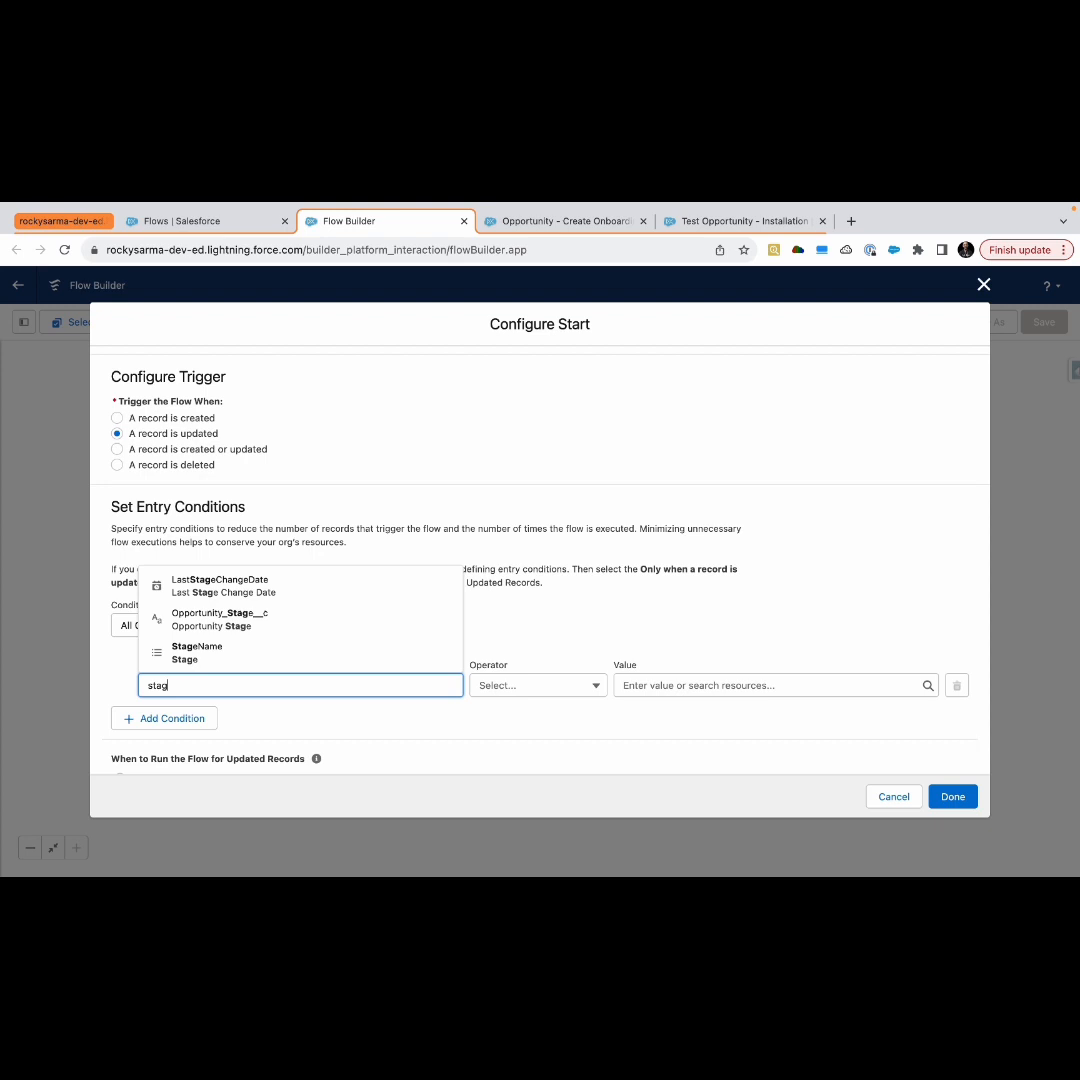
{"action": "left_click", "coordinate": [258, 648]}
{"action": "left_click", "coordinate": [543, 694]}
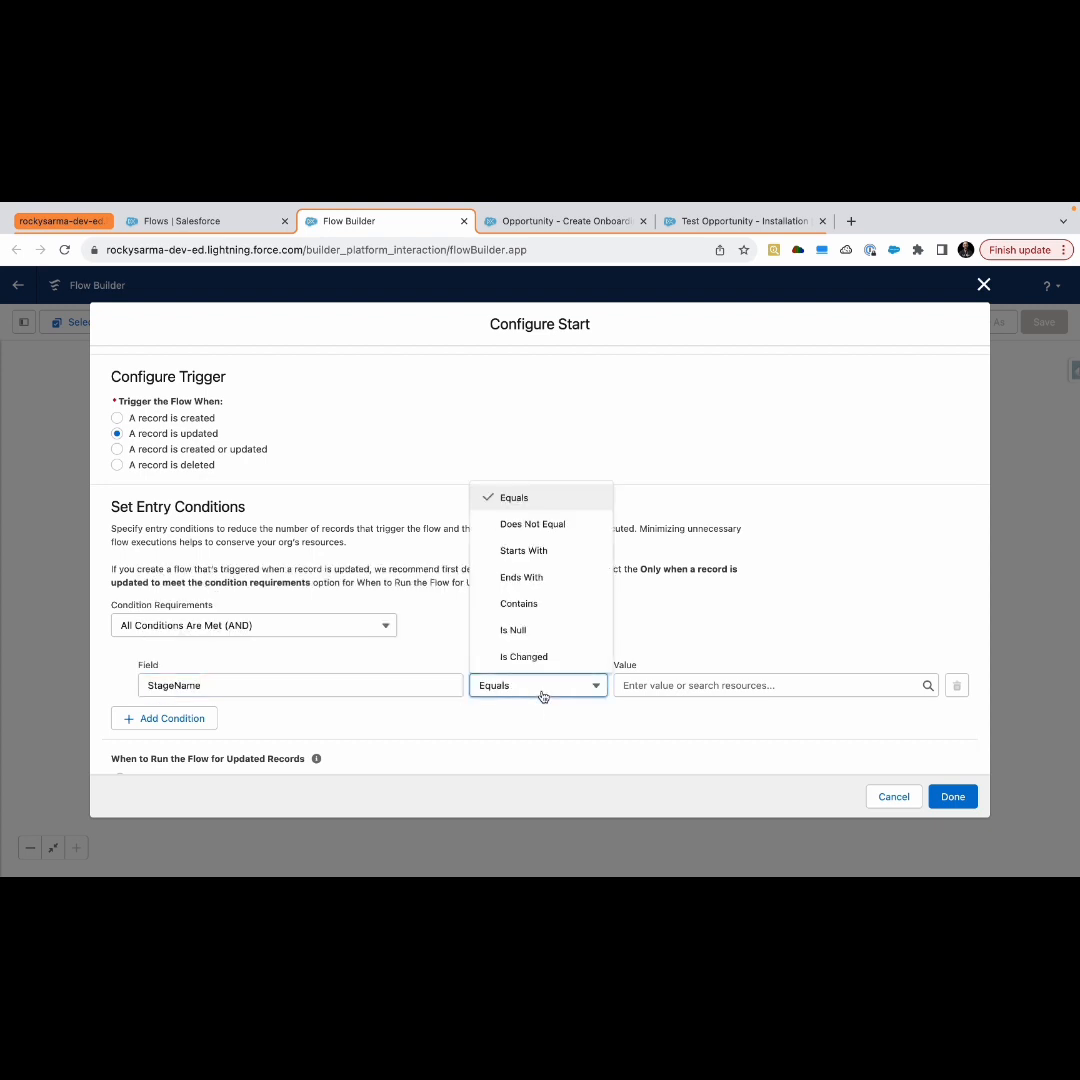
{"action": "left_click", "coordinate": [645, 686]}
{"action": "scroll", "coordinate": [677, 637], "scroll_direction": "down", "scroll_amount": 5}
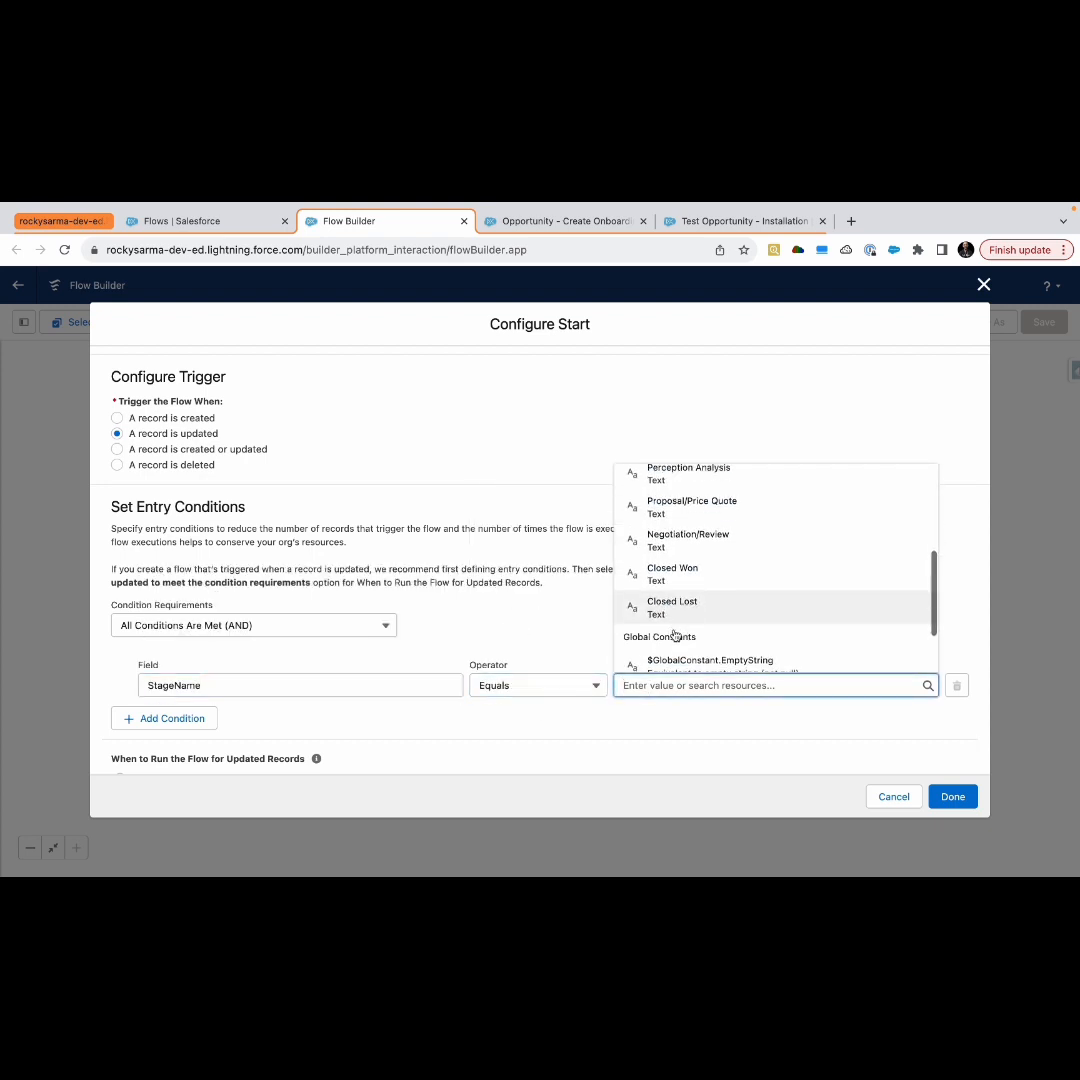
{"action": "left_click", "coordinate": [686, 537]}
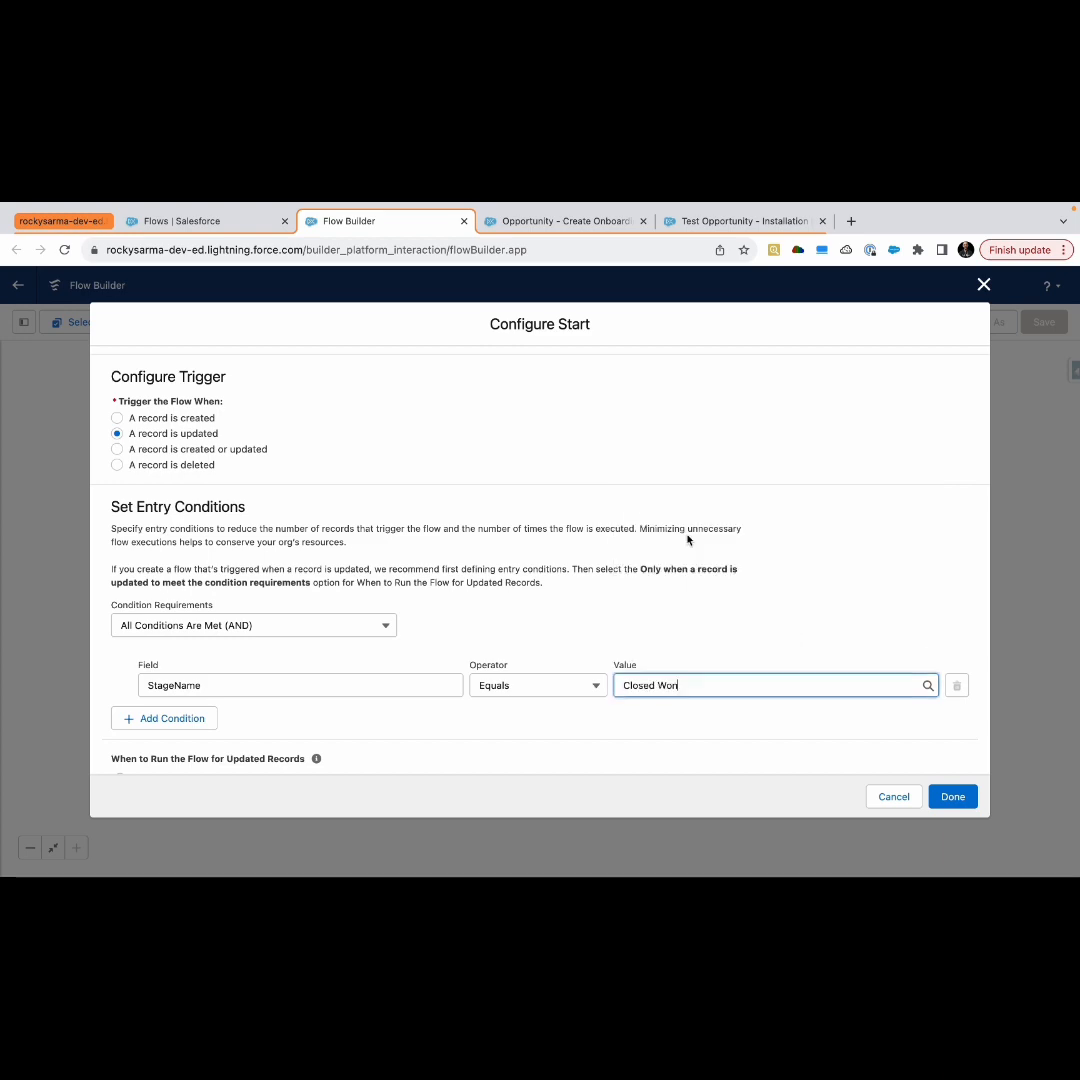
{"action": "scroll", "coordinate": [607, 723], "scroll_direction": "down", "scroll_amount": 2}
{"action": "scroll", "coordinate": [607, 723], "scroll_direction": "down", "scroll_amount": 3}
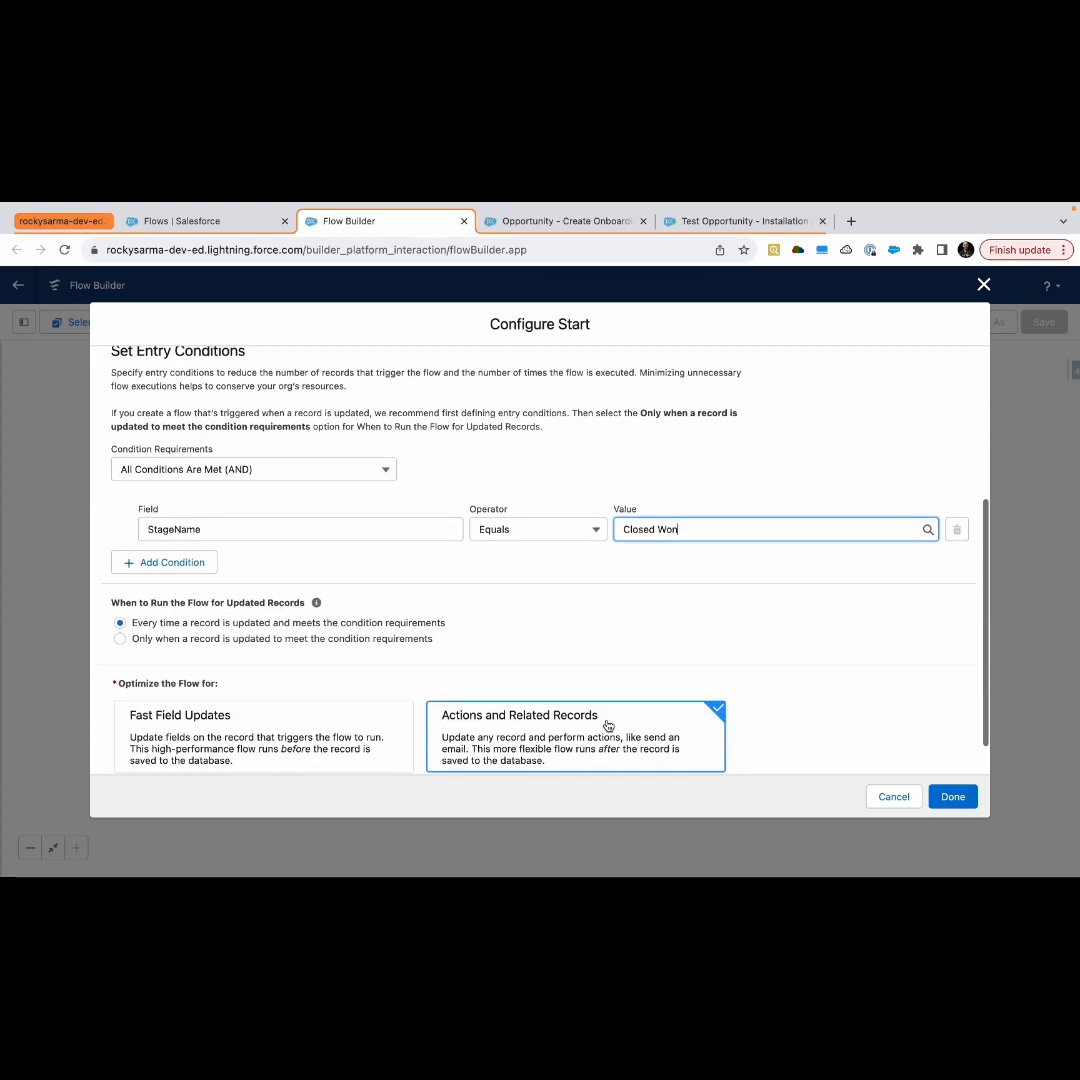
{"action": "left_click", "coordinate": [954, 796]}
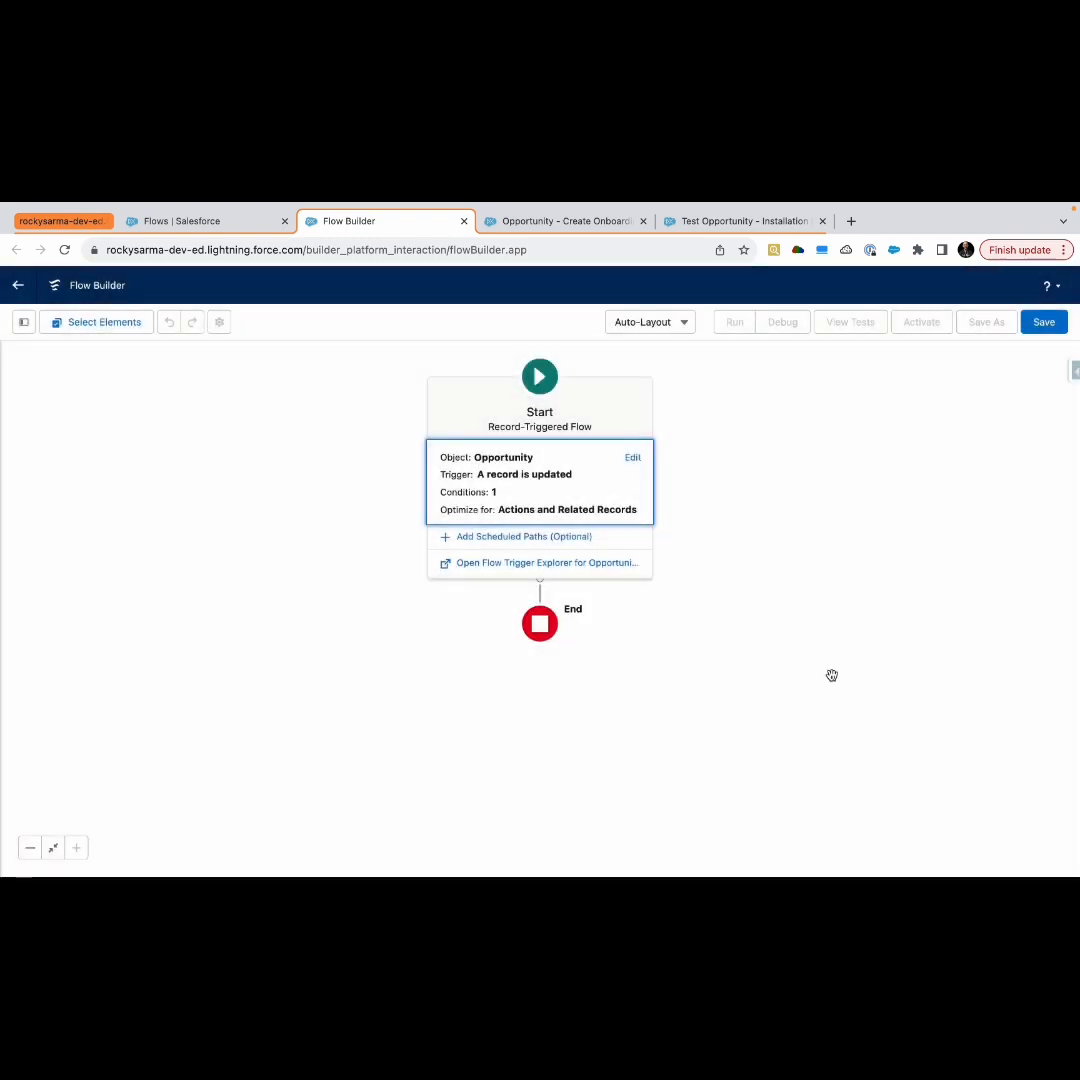
Add an Assignment element after Start and label it Assignment for Dispatch
{"action": "left_click", "coordinate": [540, 439]}
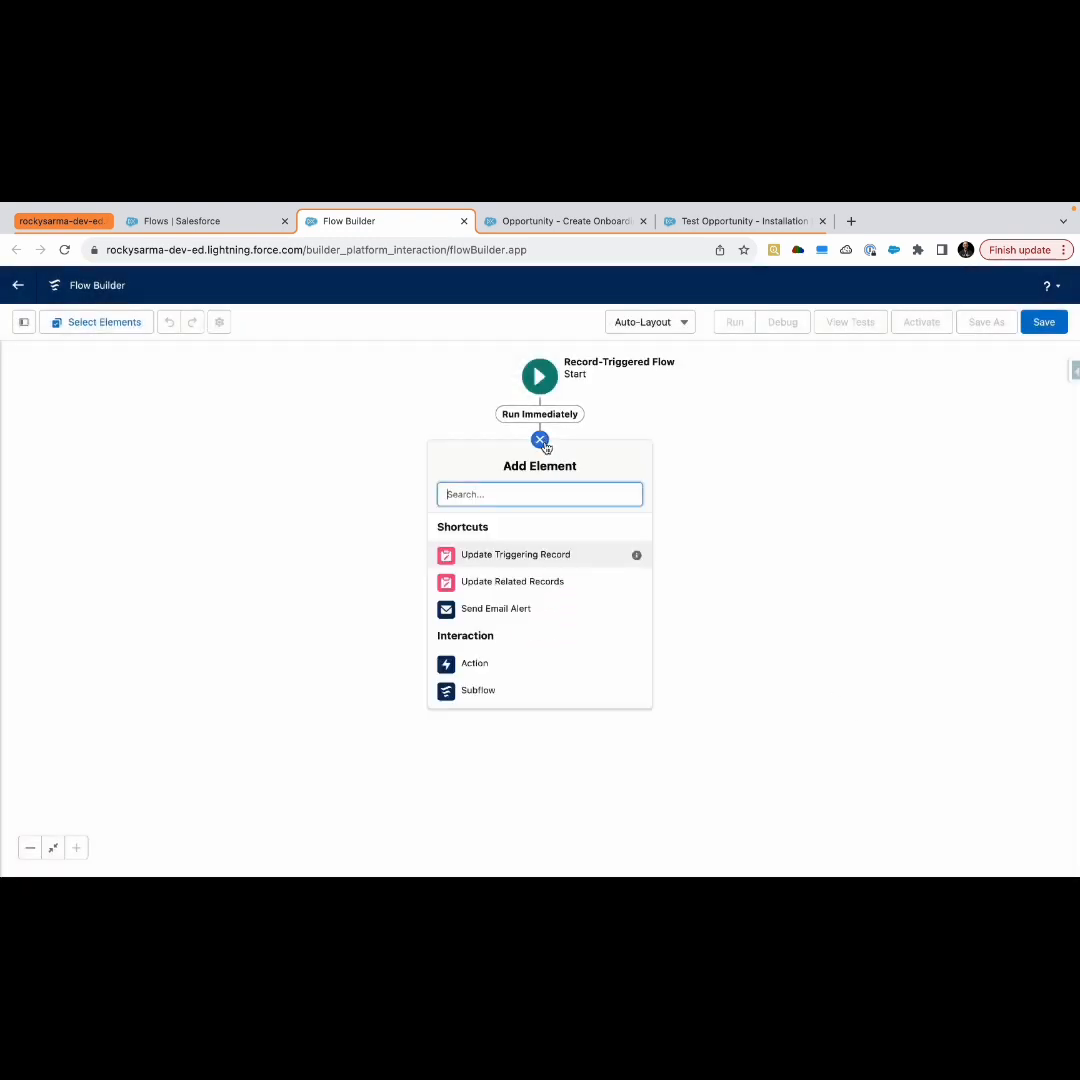
{"action": "type", "text": "ass"}
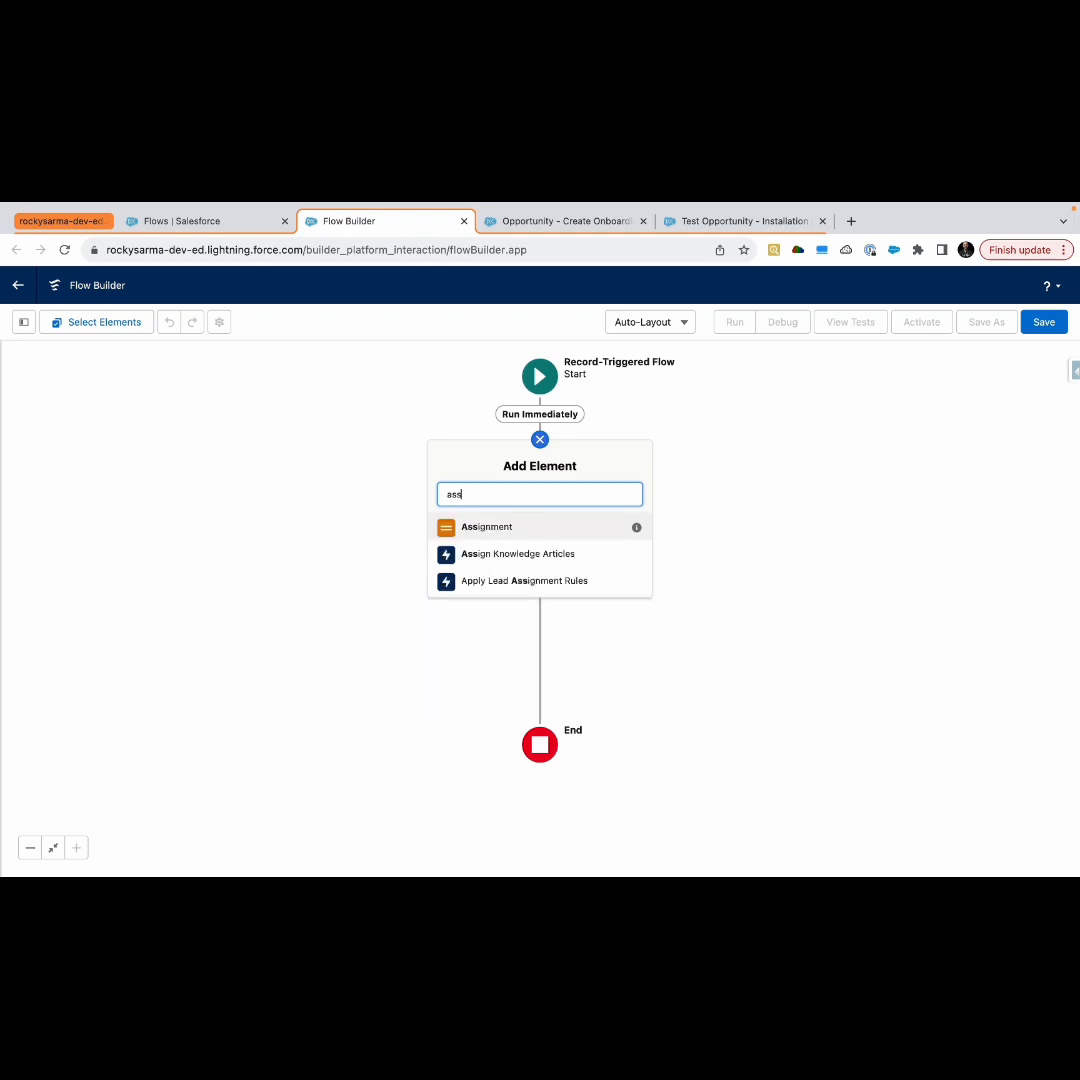
{"action": "left_click", "coordinate": [491, 526]}
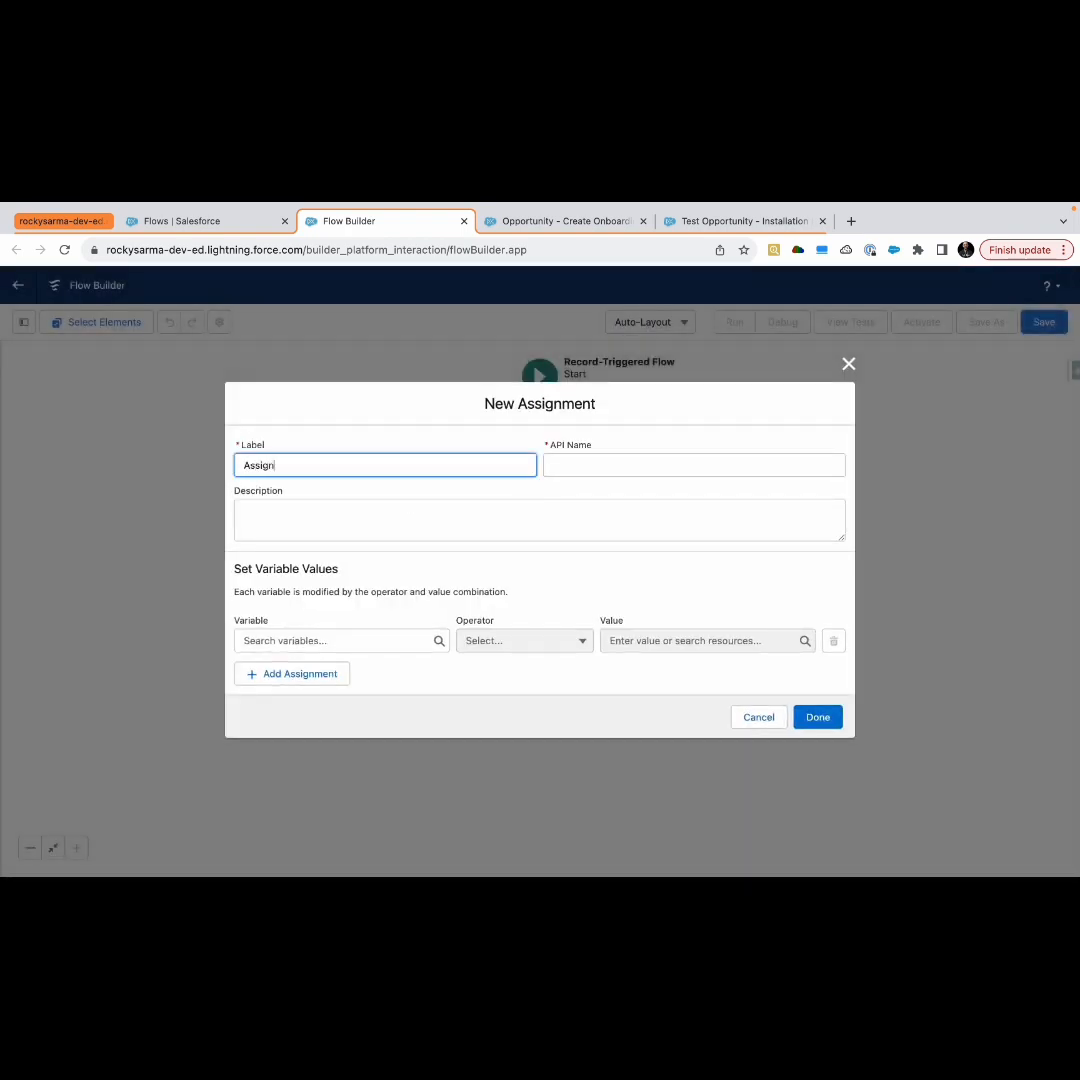
{"action": "type", "text": "Assignment for Dispatch"}
{"action": "left_click", "coordinate": [489, 562]}
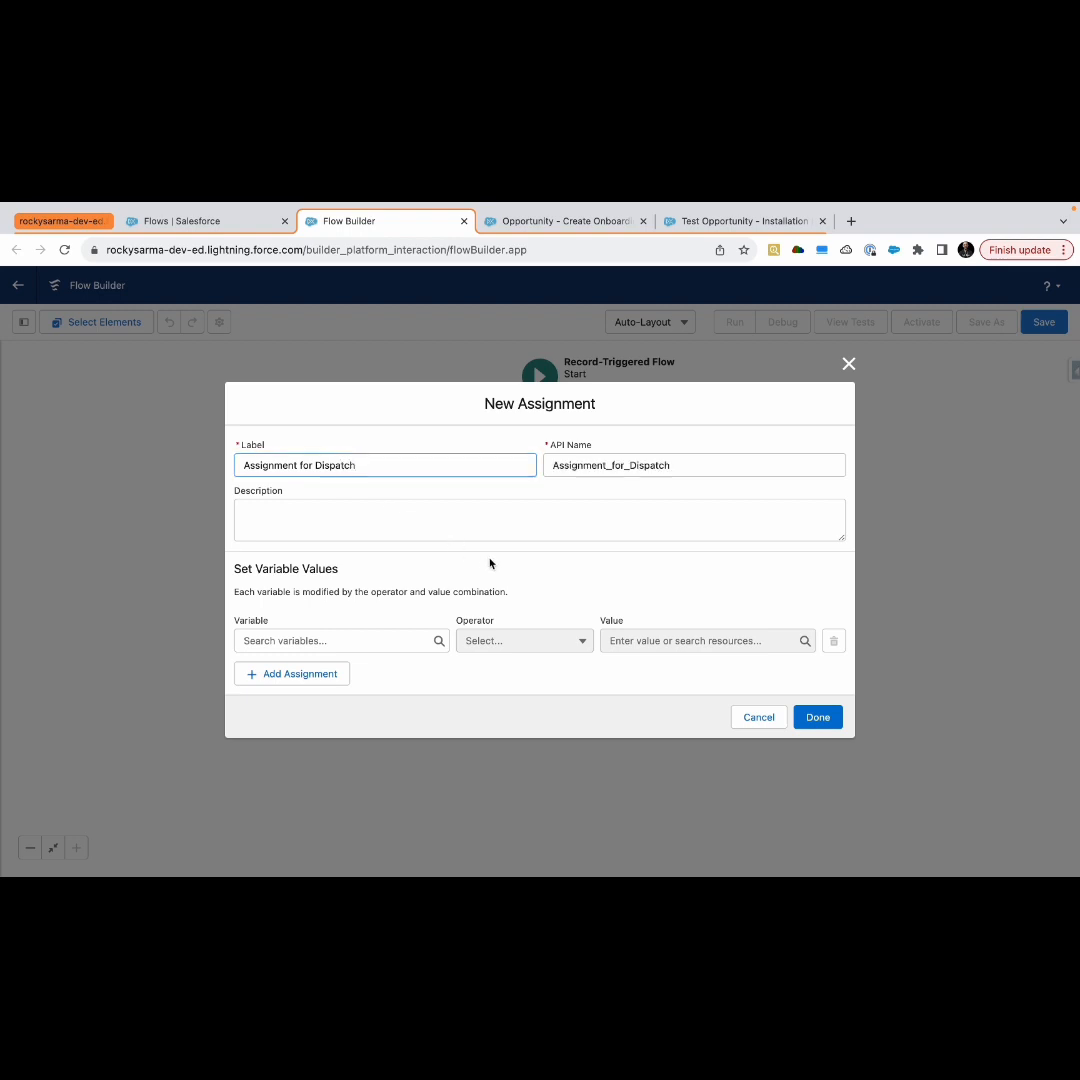
Create a new Variable resource with Record data type for the Onboarding object
{"action": "left_click", "coordinate": [351, 640]}
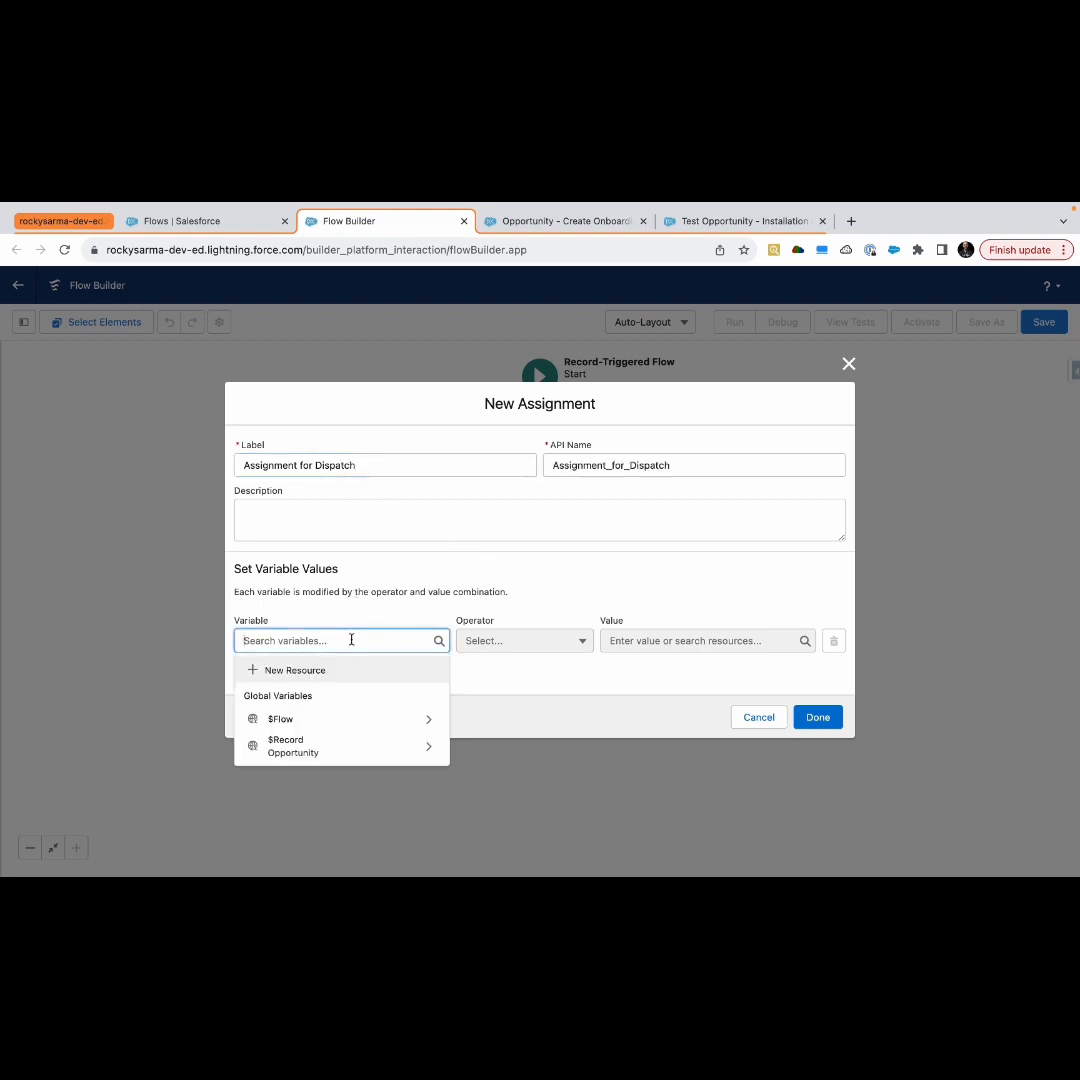
{"action": "left_click", "coordinate": [290, 670]}
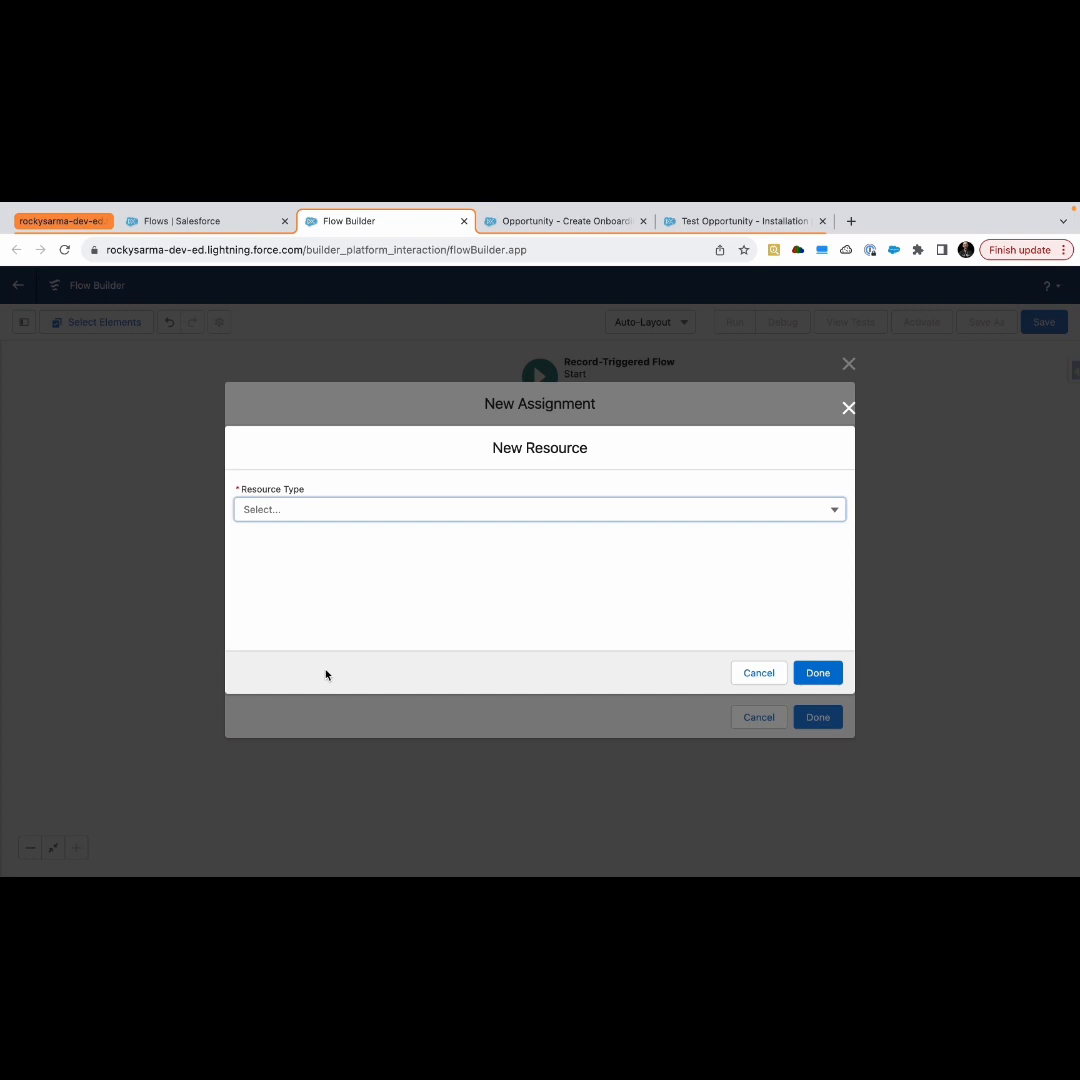
{"action": "left_click", "coordinate": [349, 519]}
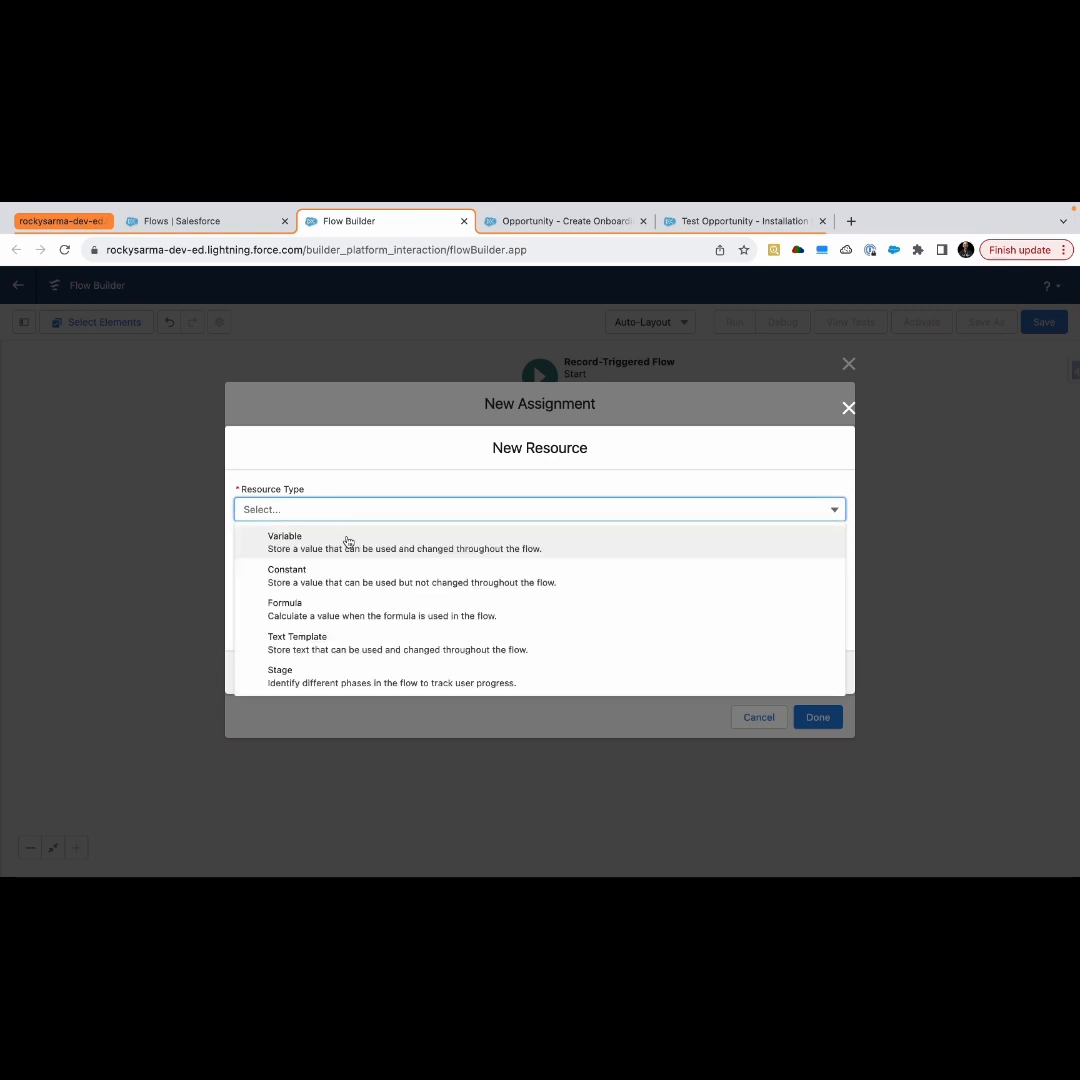
{"action": "left_click", "coordinate": [347, 541]}
{"action": "left_click", "coordinate": [321, 652]}
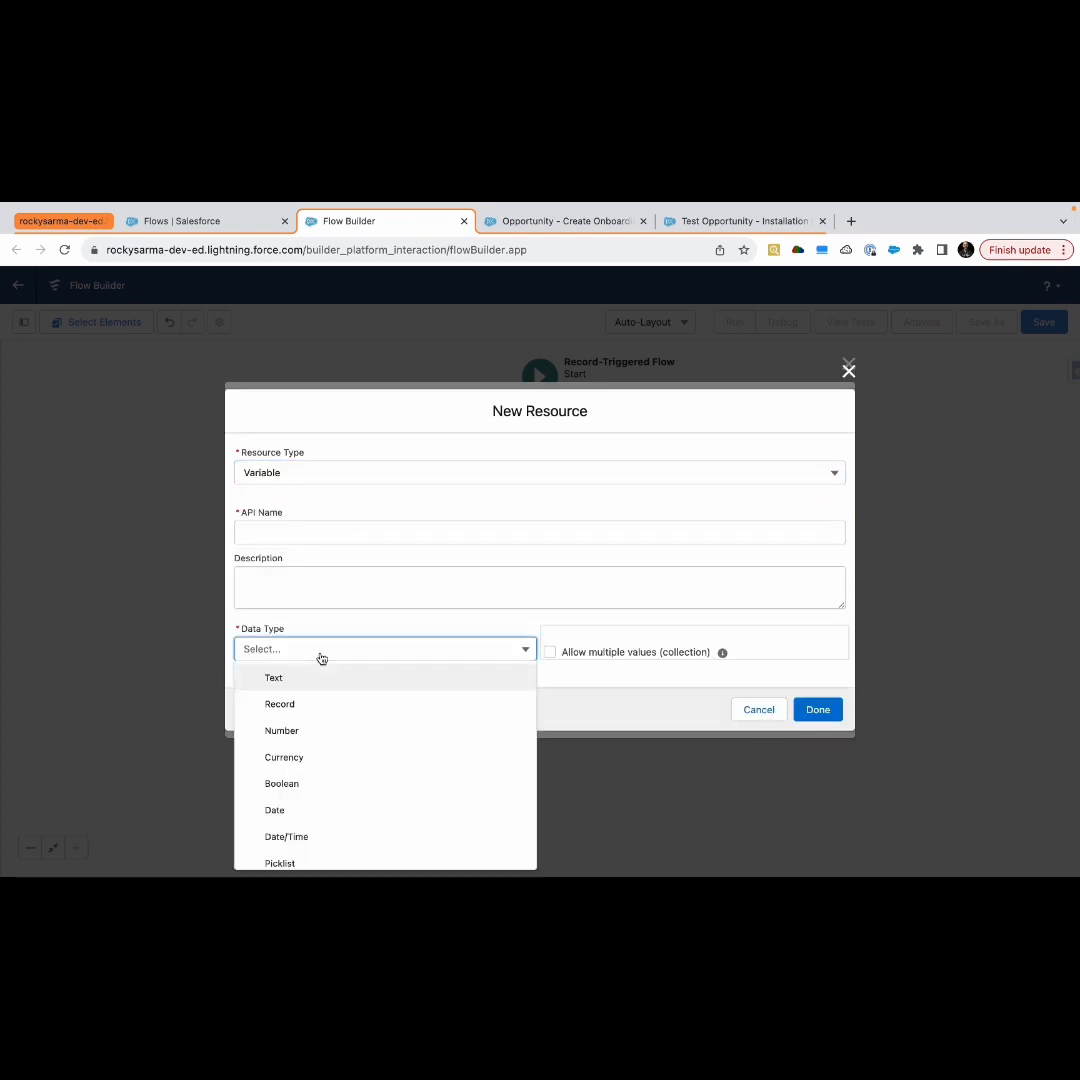
{"action": "left_click", "coordinate": [323, 711]}
{"action": "left_click", "coordinate": [315, 660]}
{"action": "type", "text": "o"}
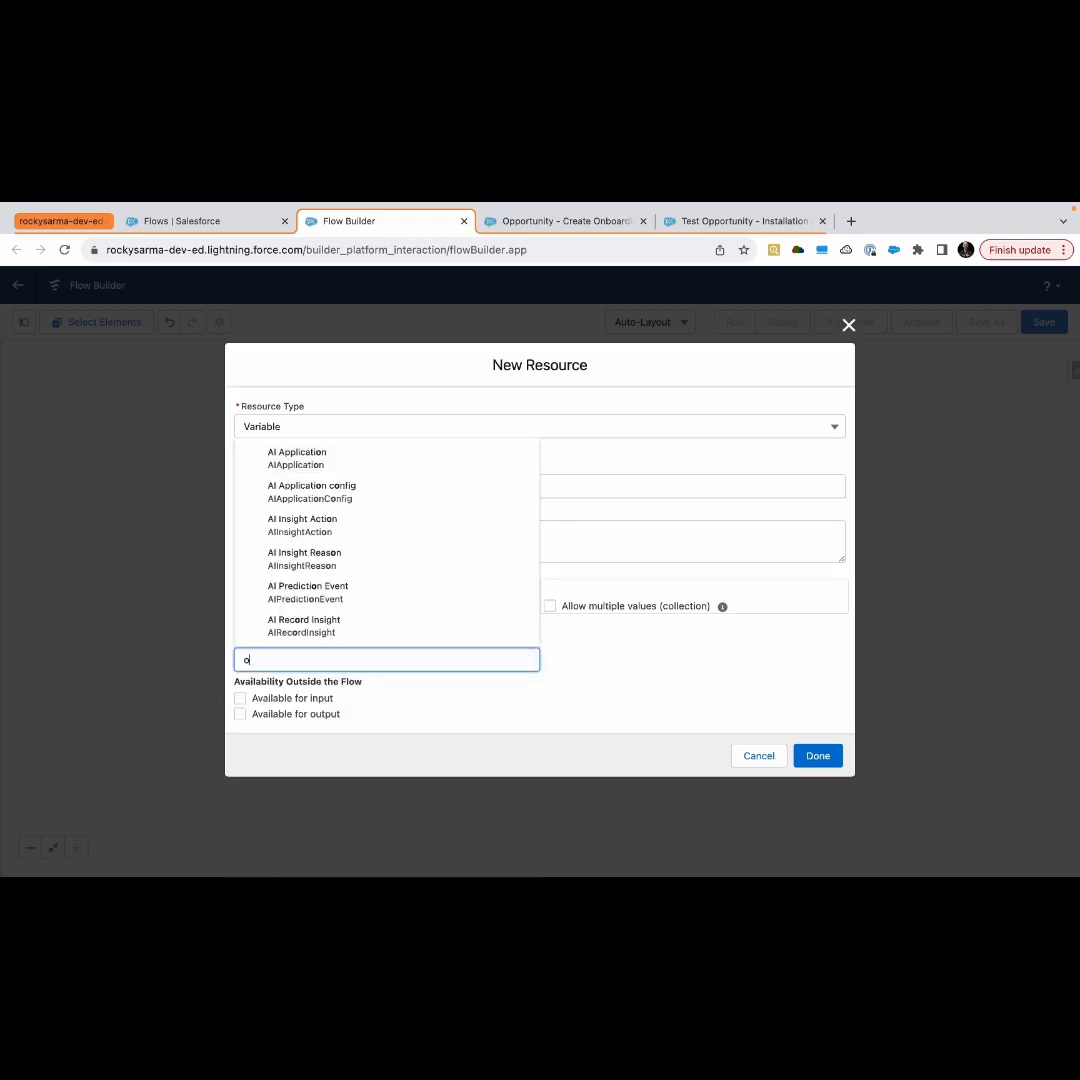
{"action": "type", "text": "nb"}
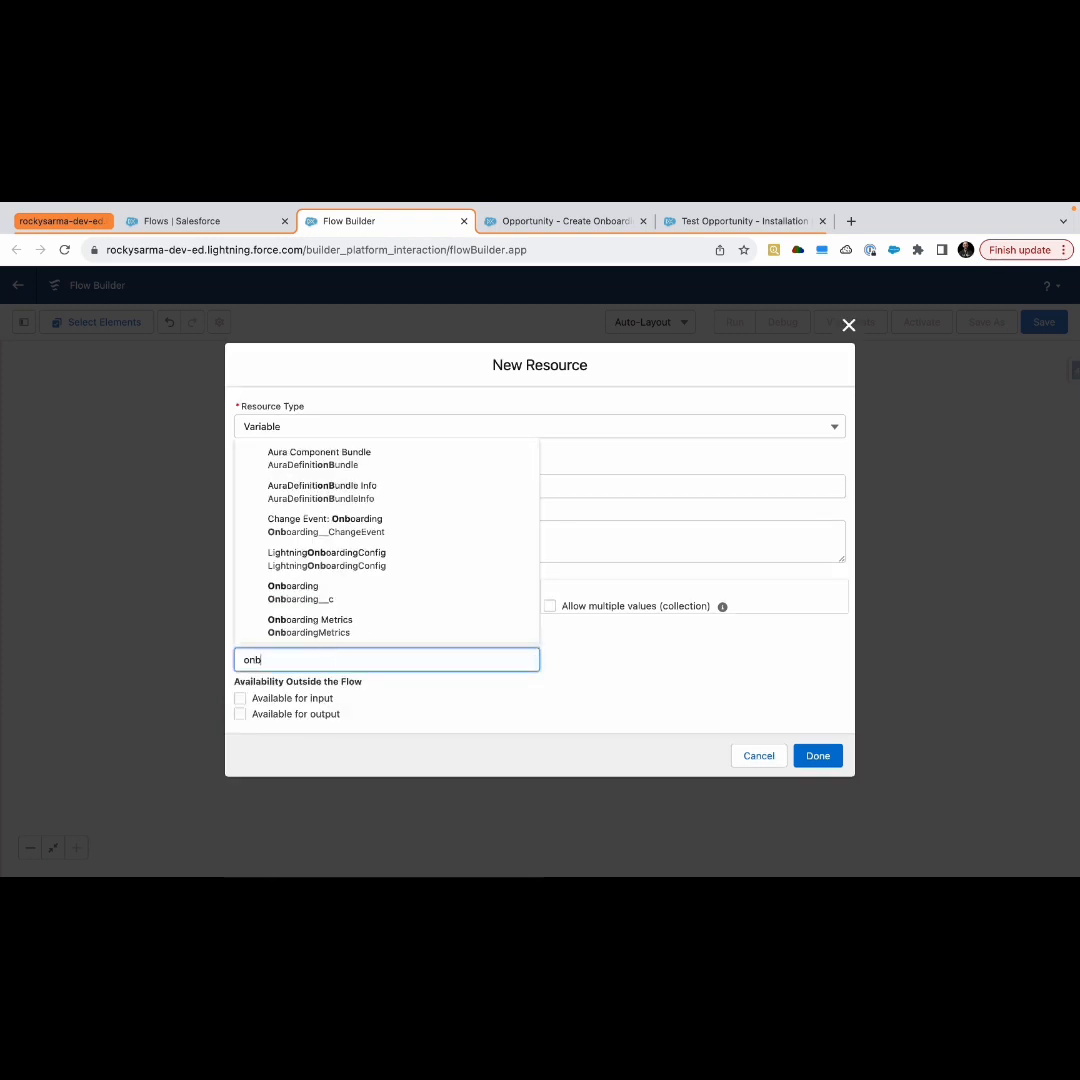
{"action": "left_click", "coordinate": [340, 590]}
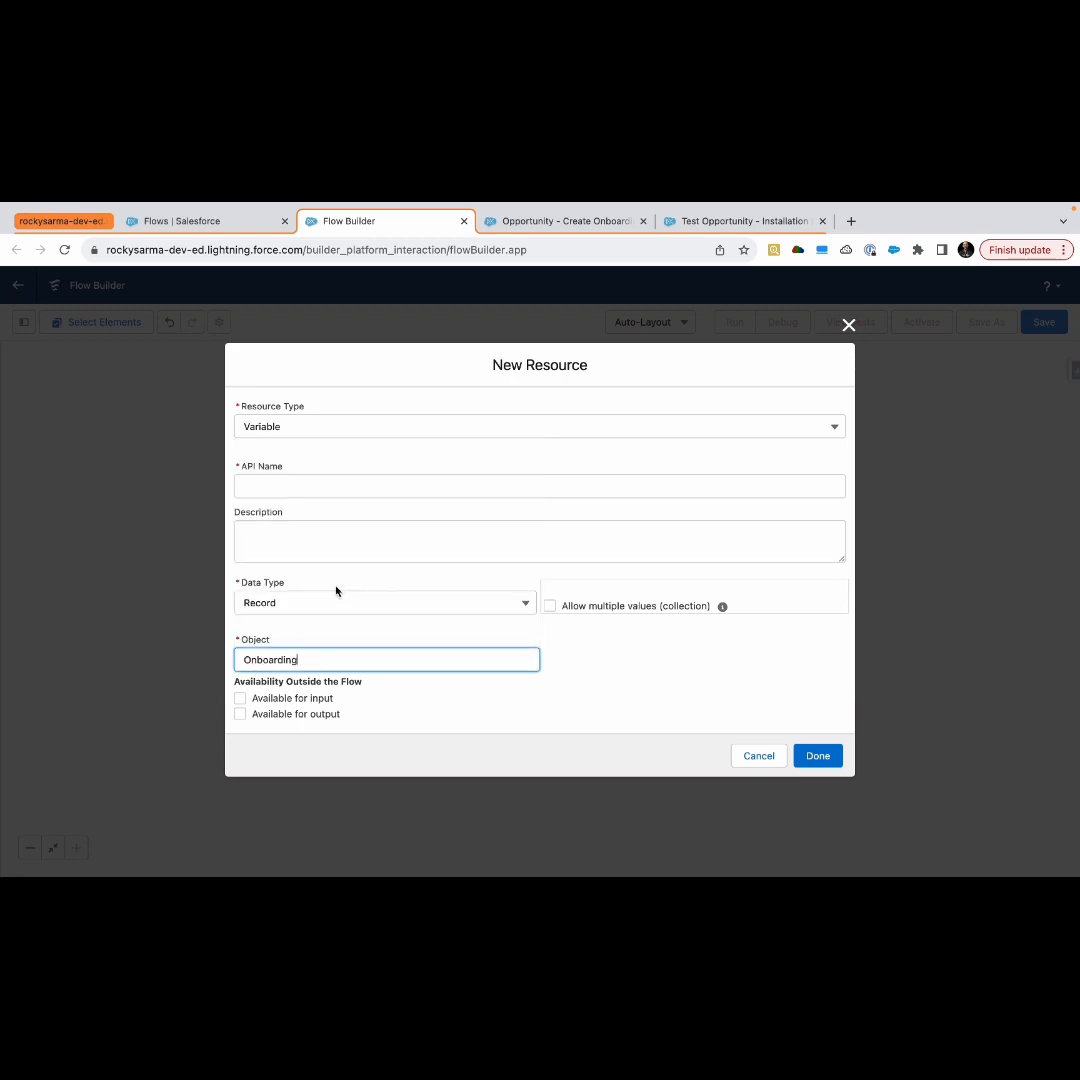
Name the record variable onboardingDispatch and finish creating it
{"action": "left_click", "coordinate": [294, 490]}
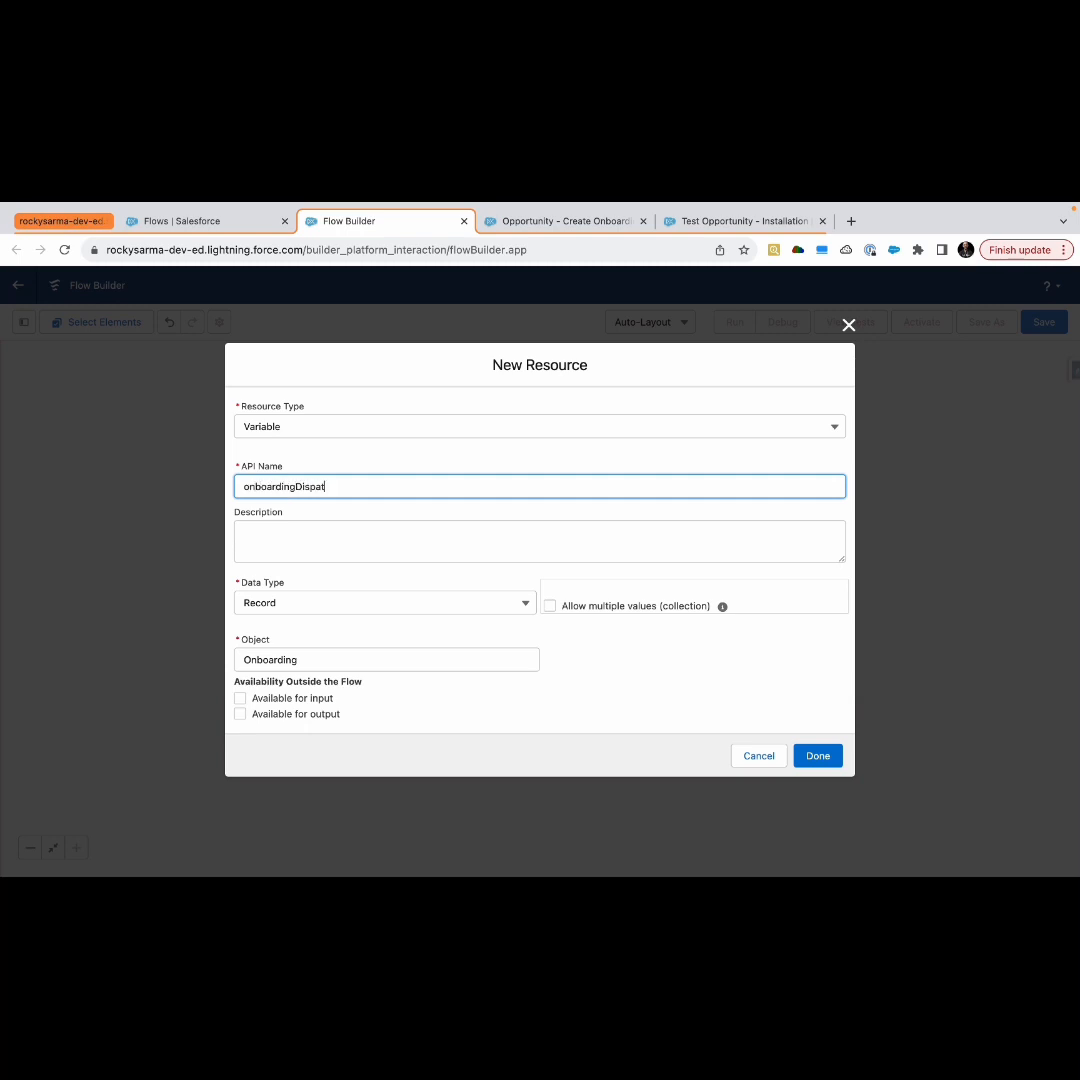
{"action": "key", "text": "BackSpace"}
{"action": "key", "text": "BackSpace"}
{"action": "left_click", "coordinate": [611, 673]}
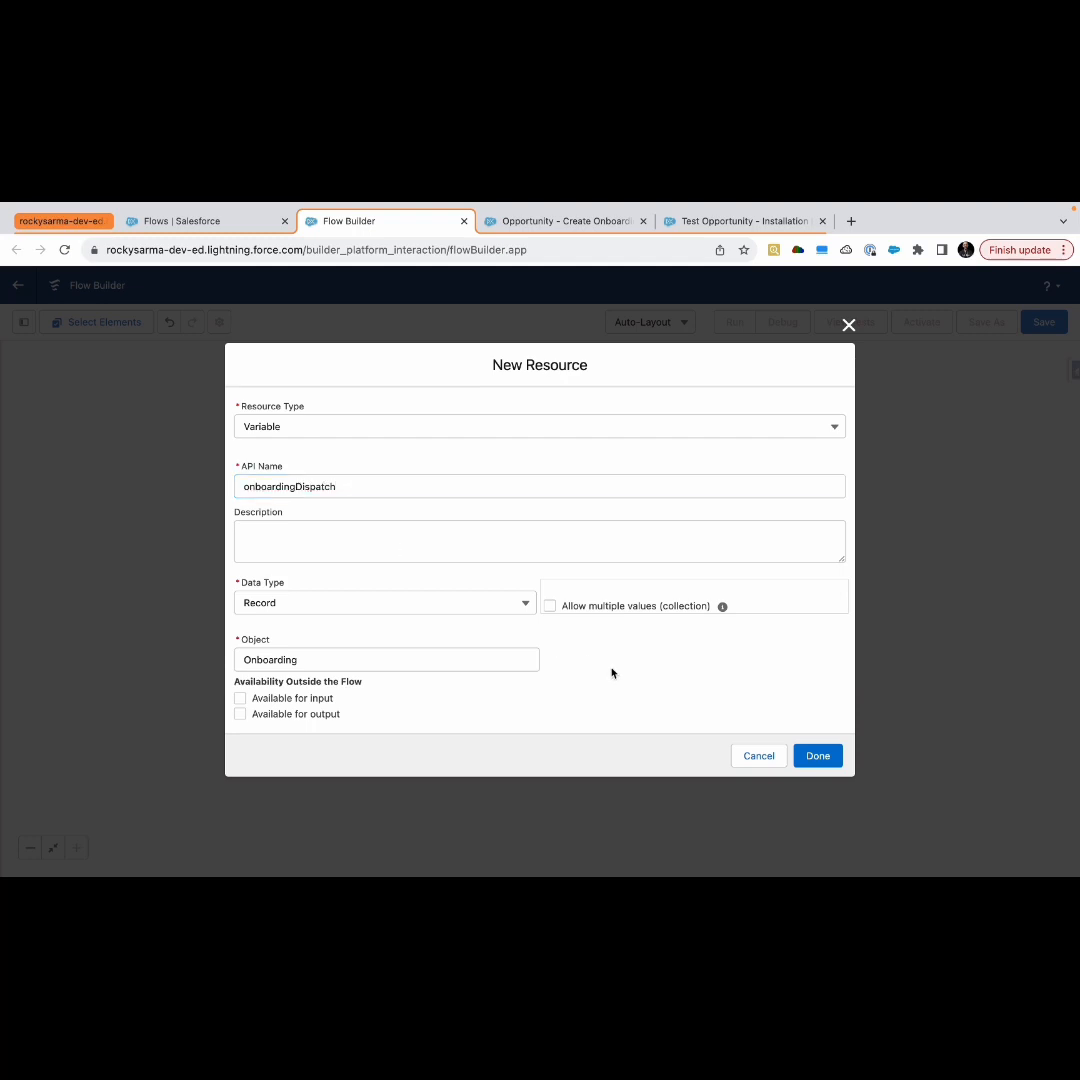
{"action": "left_click", "coordinate": [810, 757]}
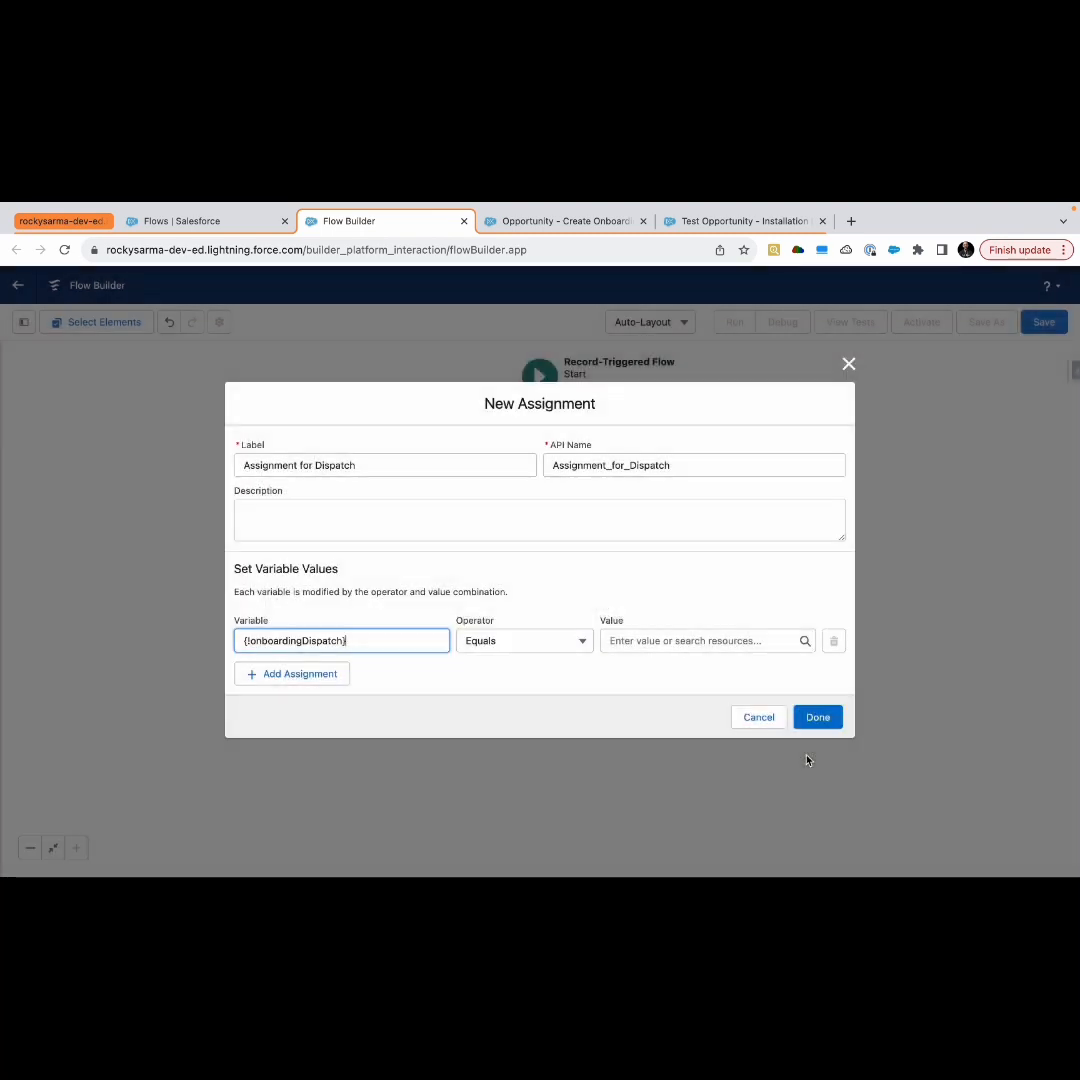
Set the assignment's variable to onboardingDispatch's Onboarding Name field
{"action": "left_click", "coordinate": [345, 641]}
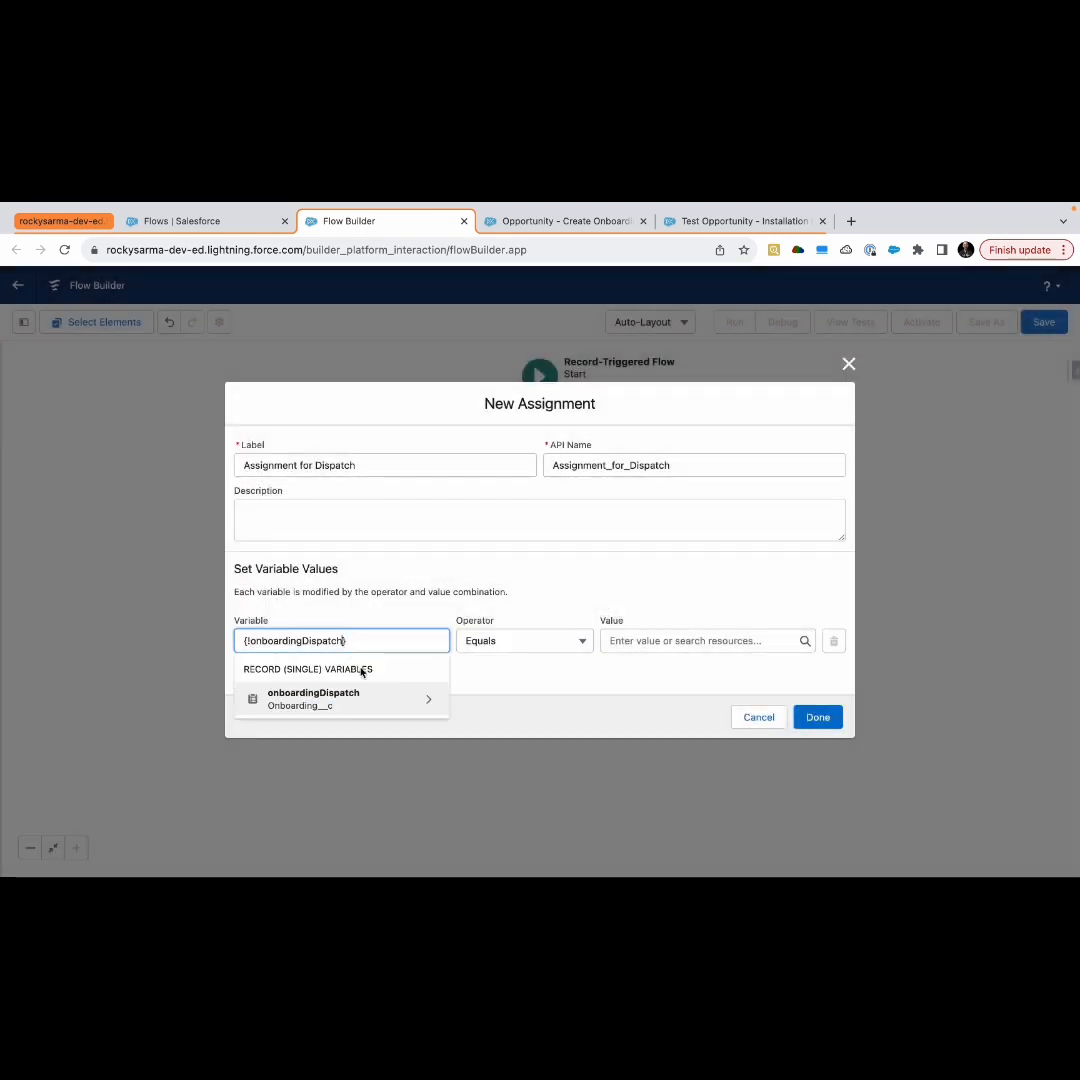
{"action": "left_click", "coordinate": [340, 698]}
{"action": "type", "text": "nm"}
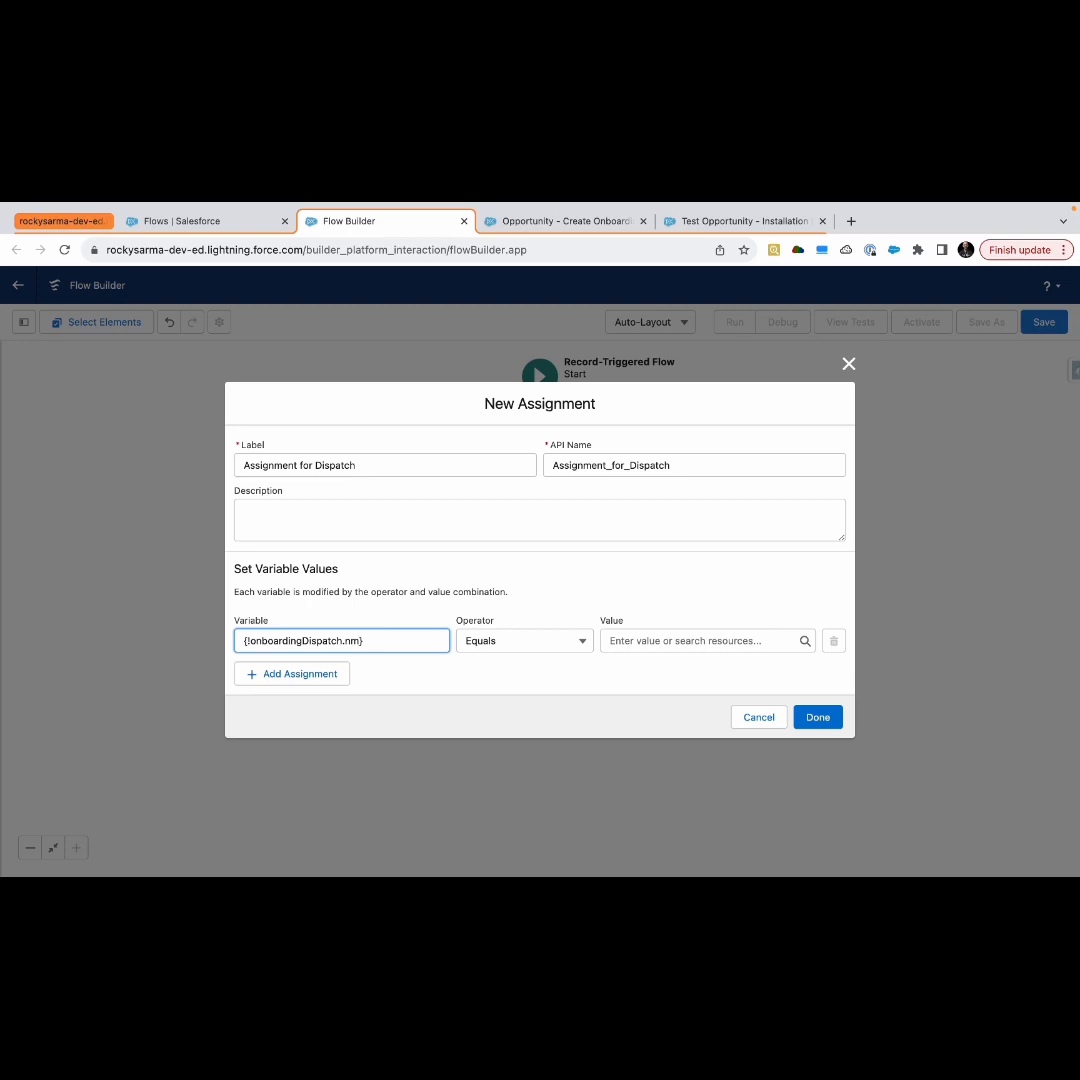
{"action": "key", "text": "BackSpace"}
{"action": "type", "text": "a"}
{"action": "left_click", "coordinate": [362, 684]}
Create a new Formula resource from the assignment value, named dispatchName with Text data type
{"action": "left_click", "coordinate": [625, 645]}
{"action": "left_click", "coordinate": [636, 670]}
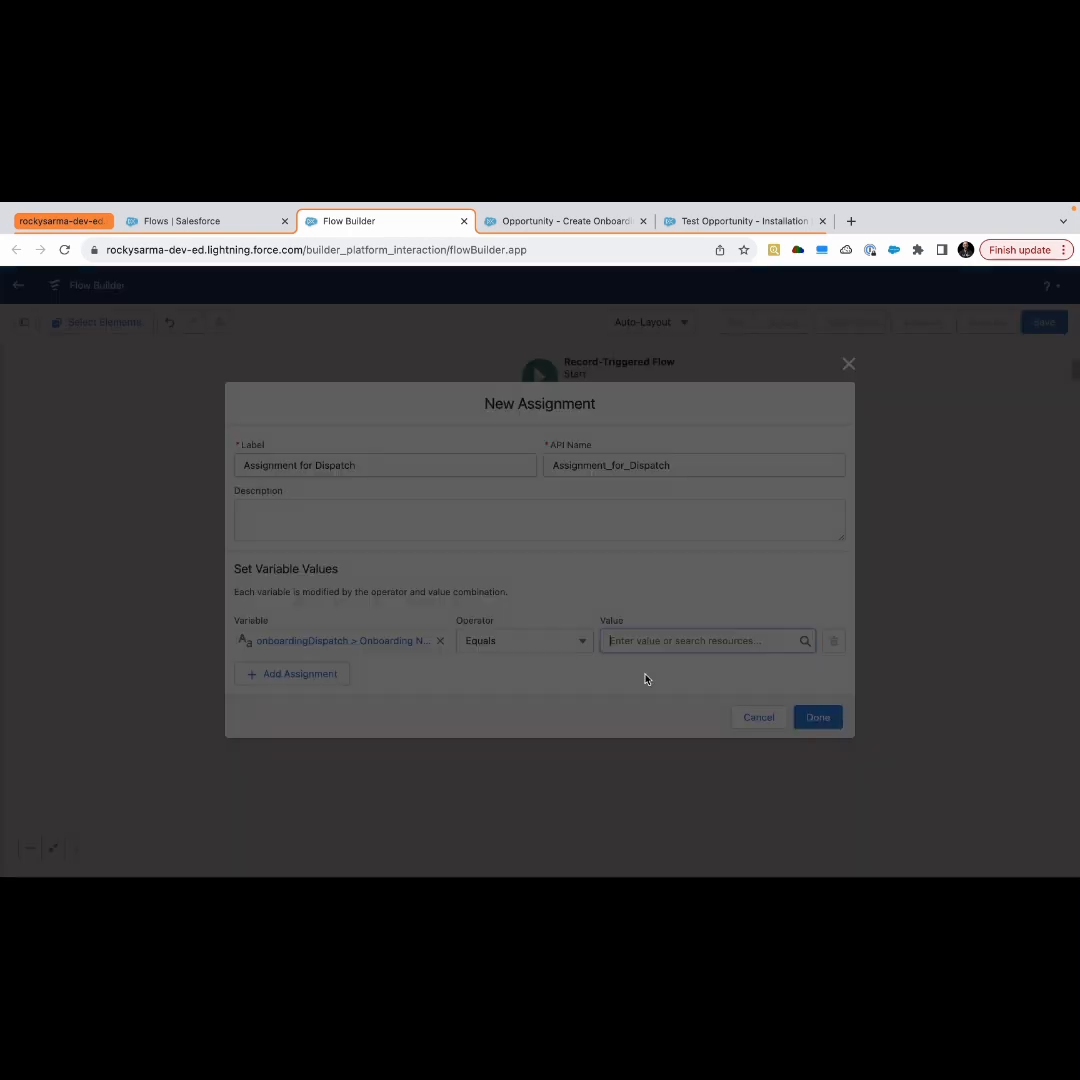
{"action": "left_click", "coordinate": [383, 511]}
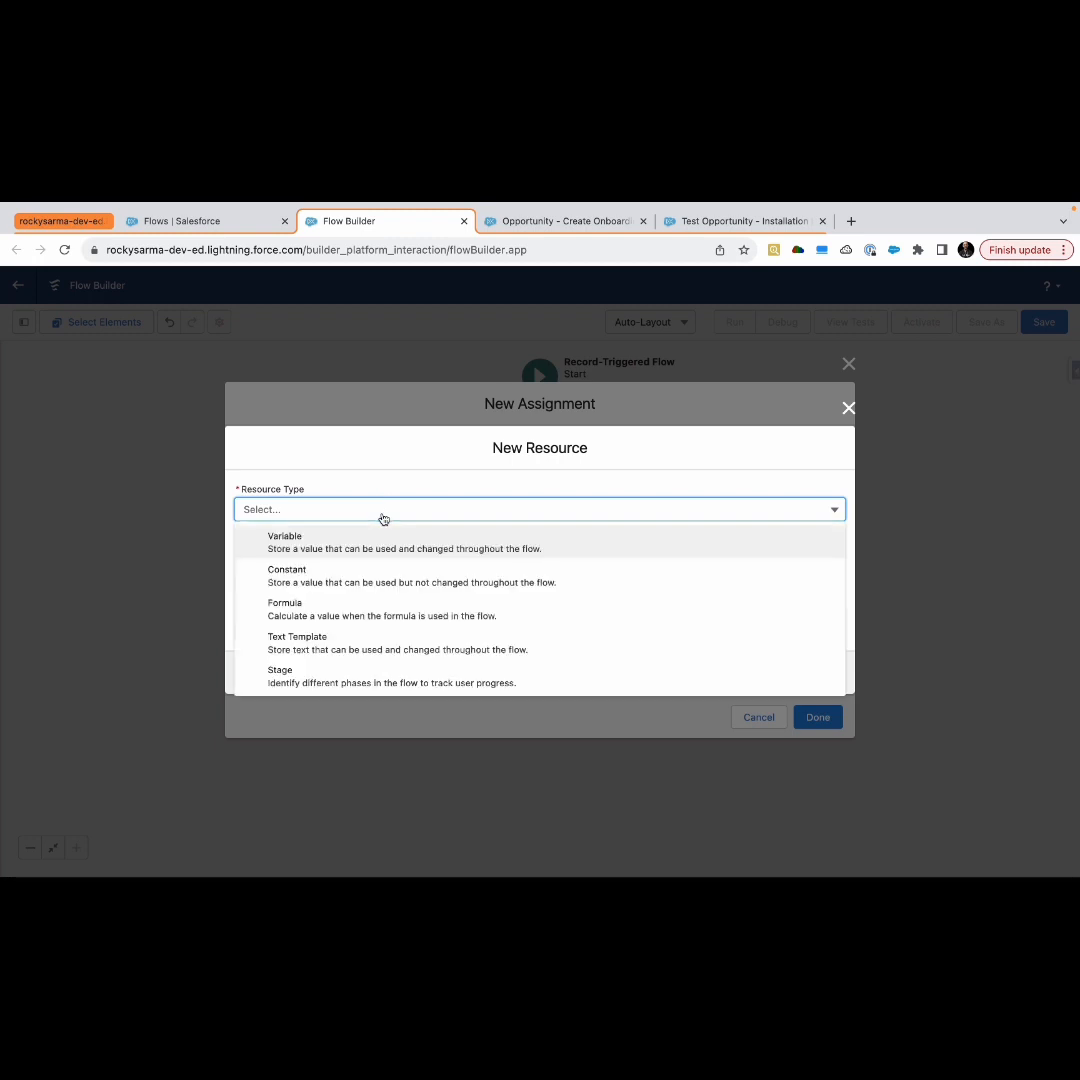
{"action": "left_click", "coordinate": [344, 550]}
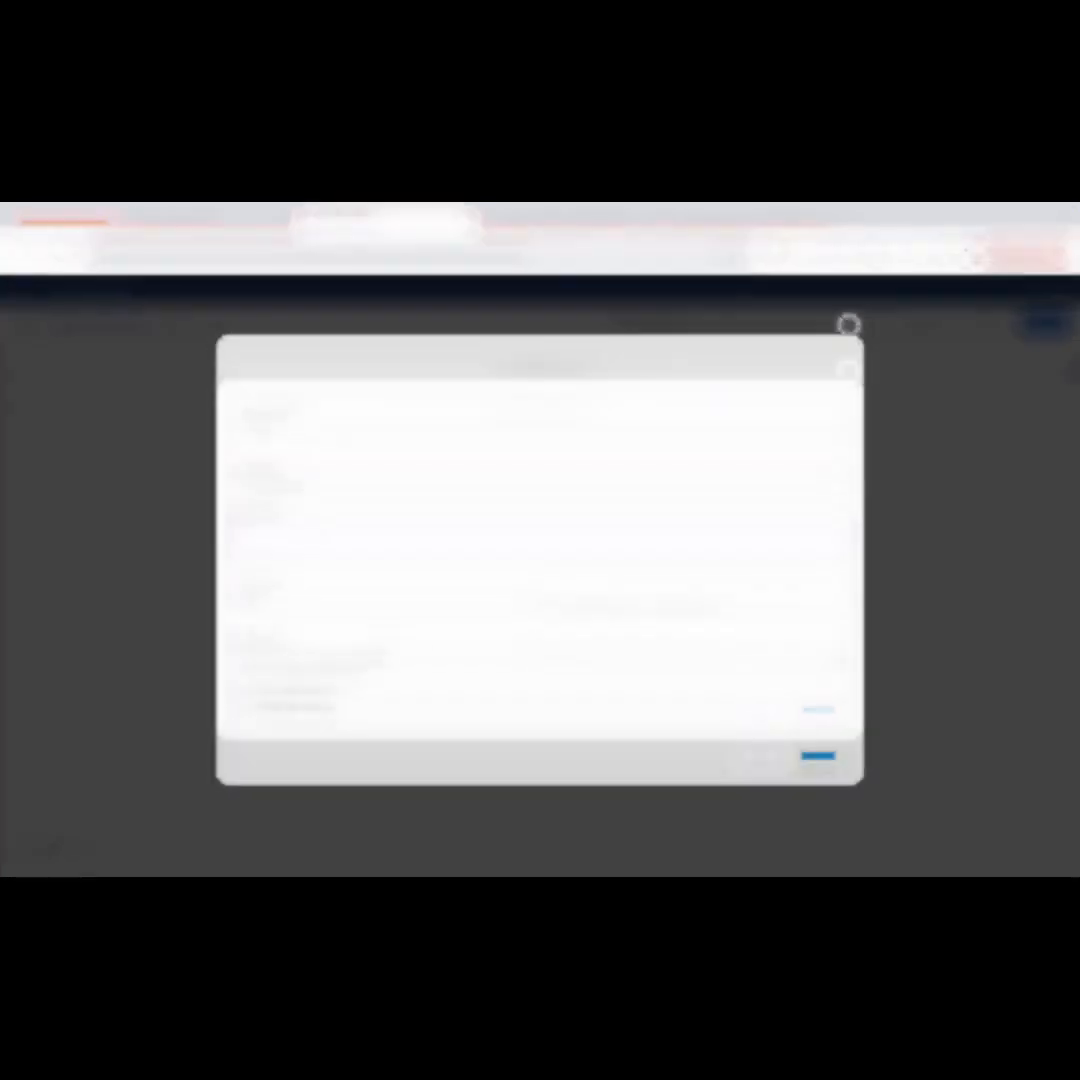
{"action": "left_click", "coordinate": [382, 427]}
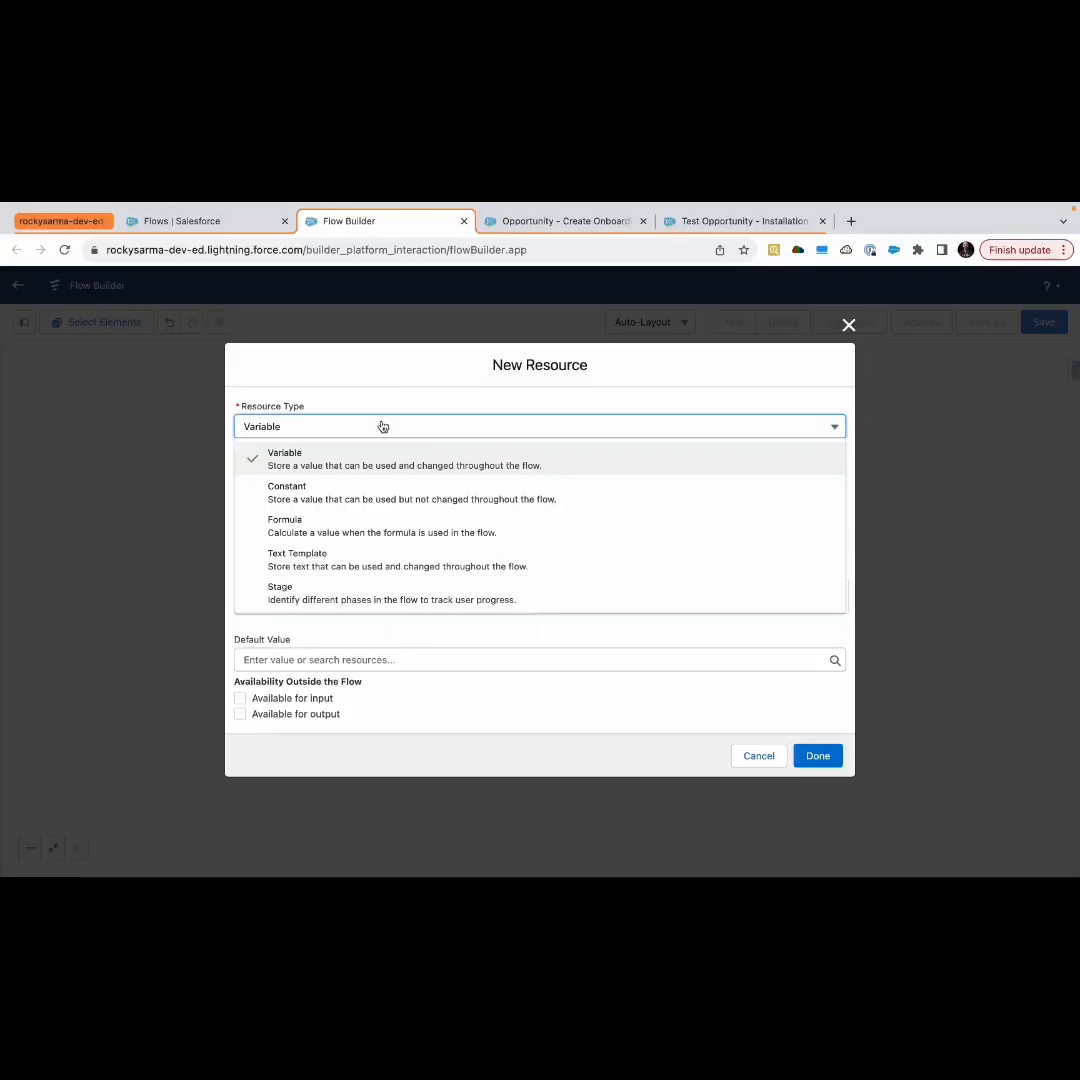
{"action": "left_click", "coordinate": [357, 526]}
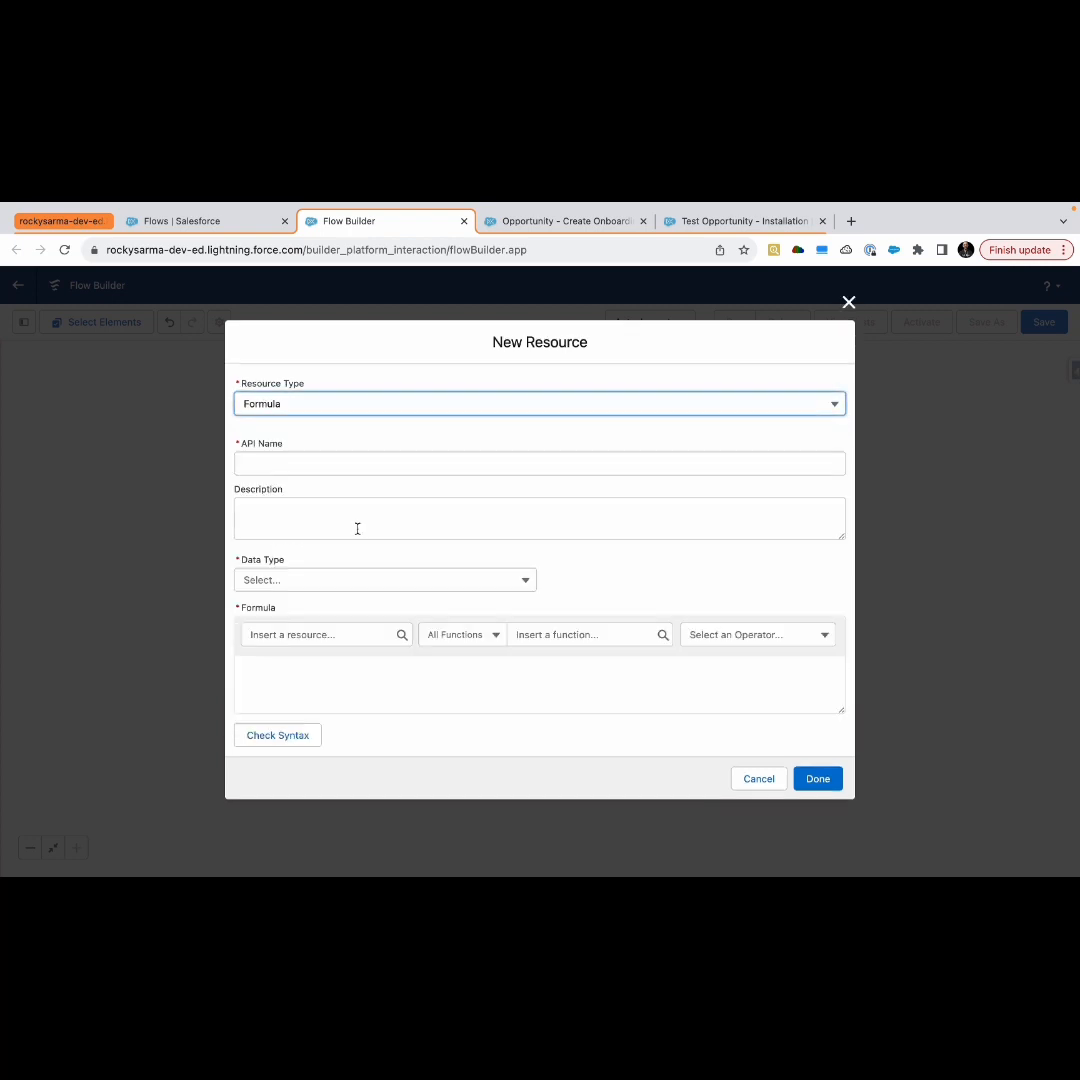
{"action": "left_click", "coordinate": [296, 465]}
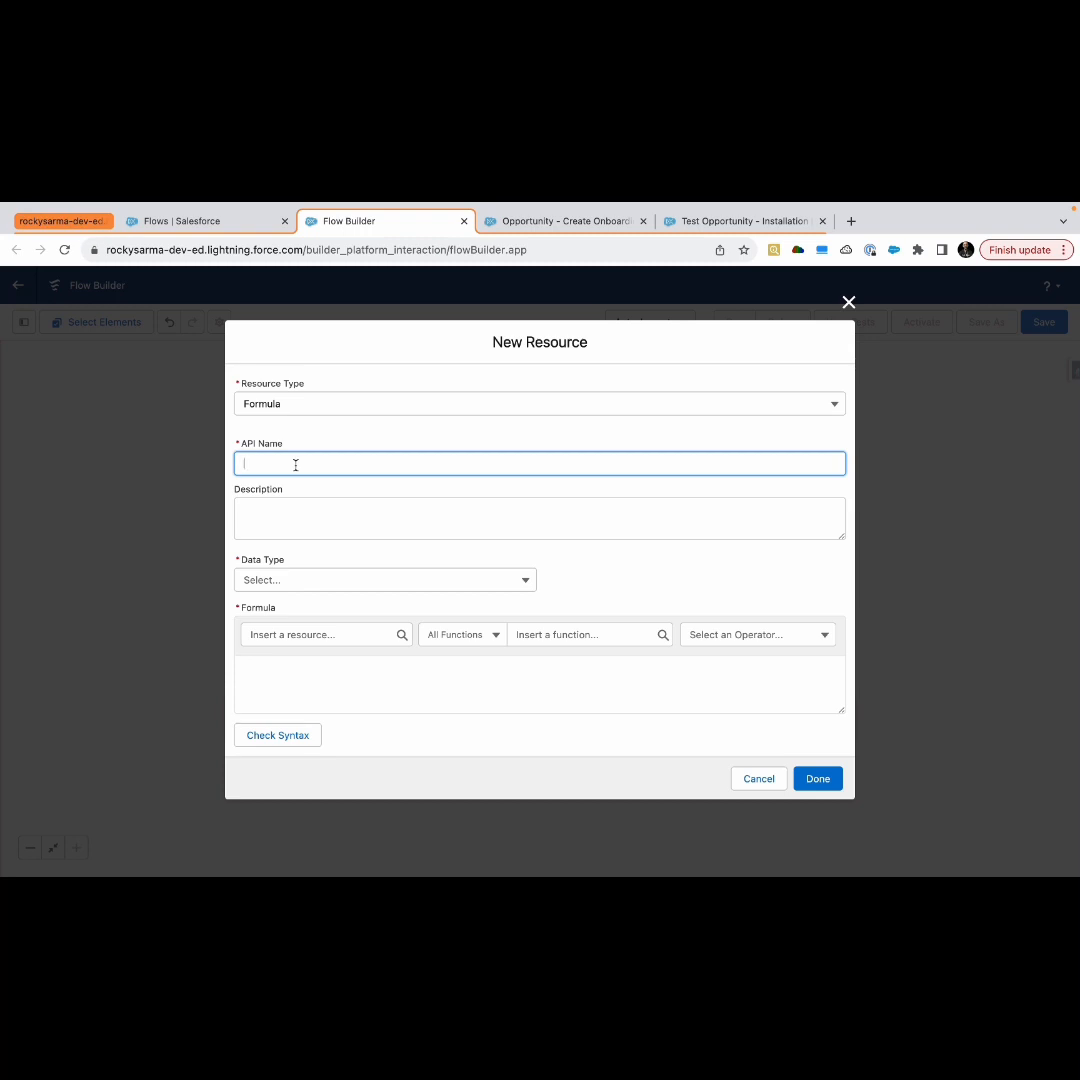
{"action": "type", "text": "D"}
{"action": "left_click", "coordinate": [303, 585]}
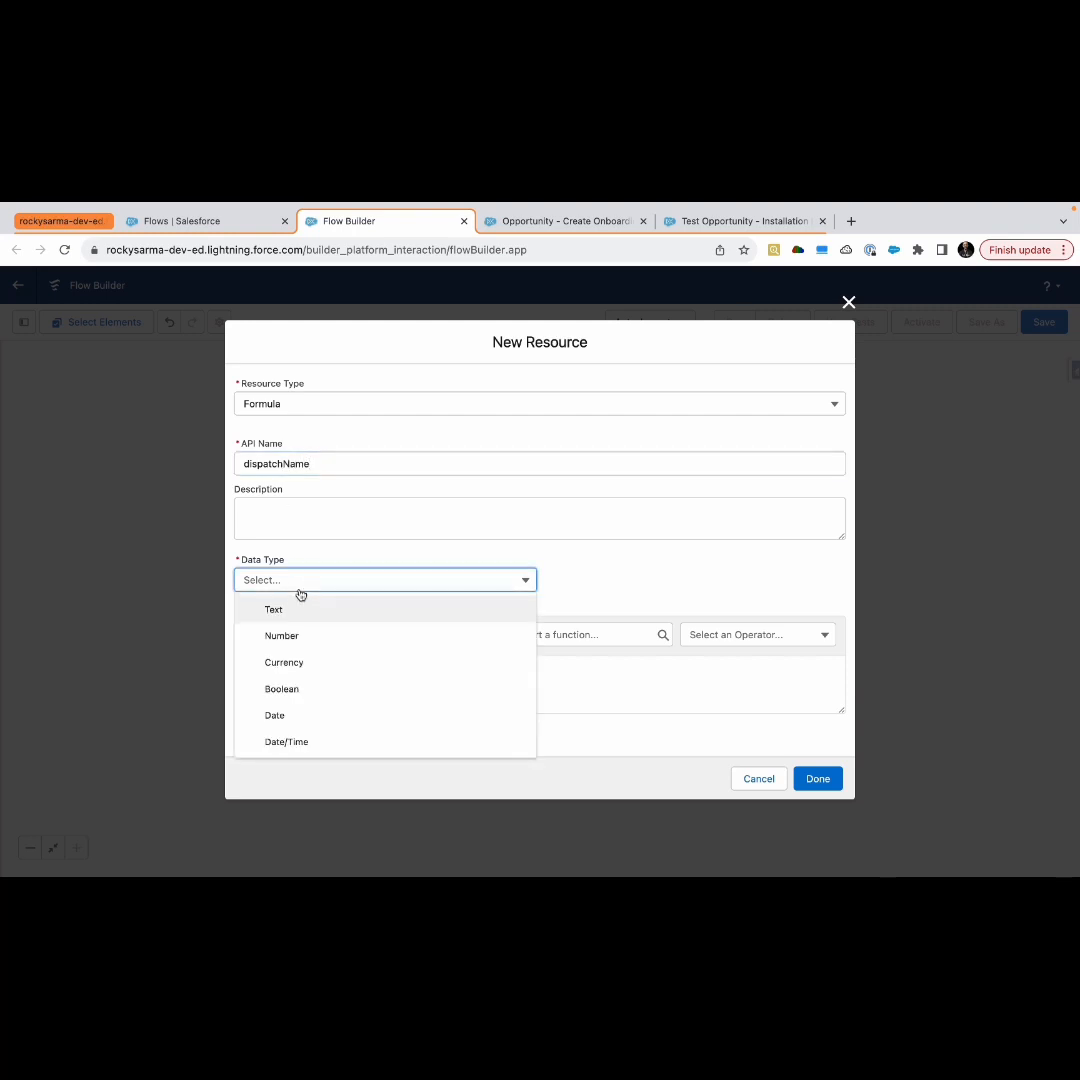
{"action": "left_click", "coordinate": [297, 608]}
Enter the formula {!$Record.Name} + ' - Dispatch', check its syntax, and finish creating the resource
{"action": "left_click", "coordinate": [274, 640]}
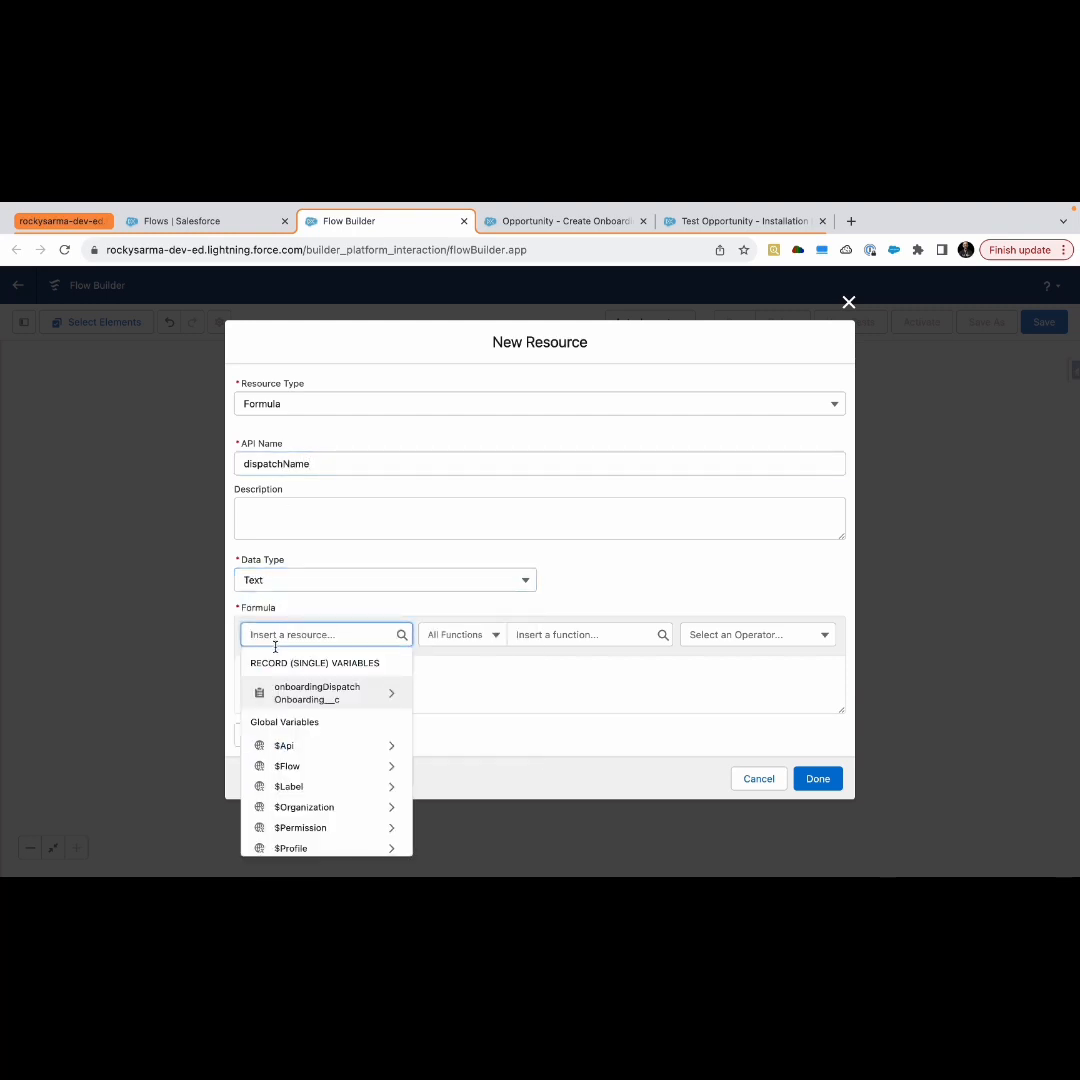
{"action": "type", "text": "rec"}
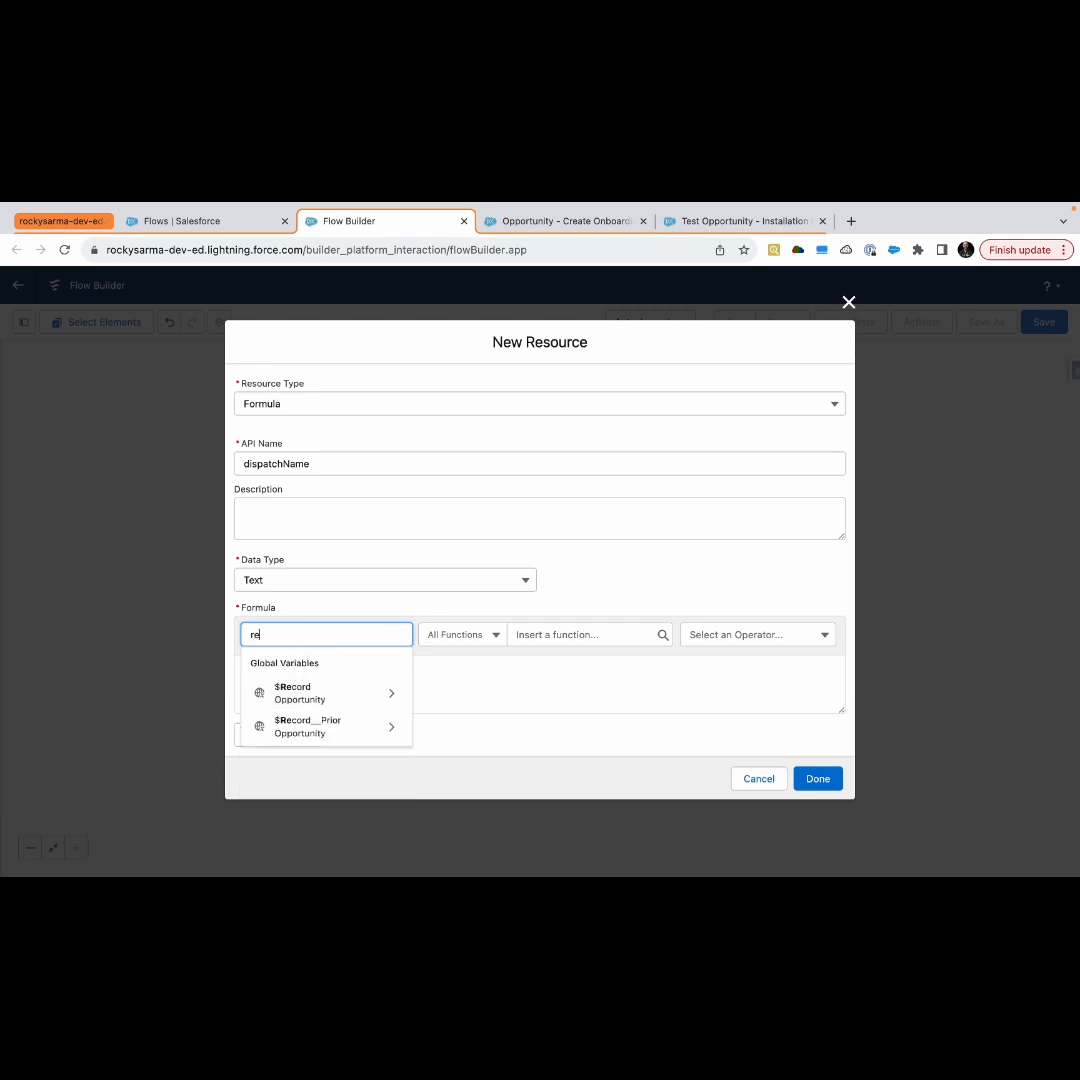
{"action": "left_click", "coordinate": [313, 710]}
{"action": "key", "text": "BackSpace"}
{"action": "key", "text": "BackSpace"}
{"action": "key", "text": "BackSpace"}
{"action": "key", "text": "BackSpace"}
{"action": "key", "text": "BackSpace"}
{"action": "key", "text": "BackSpace"}
{"action": "key", "text": "BackSpace"}
{"action": "key", "text": "BackSpace"}
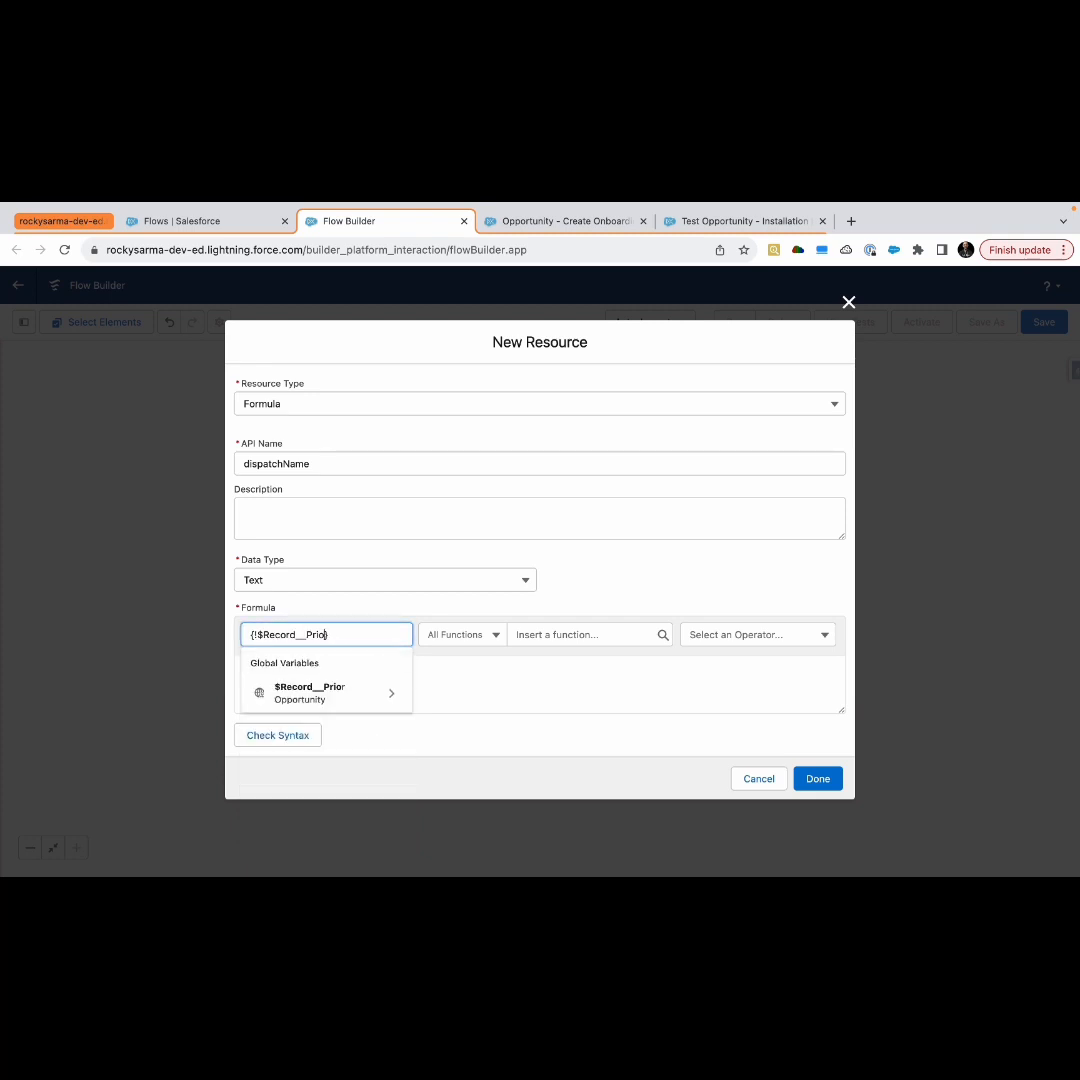
{"action": "left_click", "coordinate": [332, 690]}
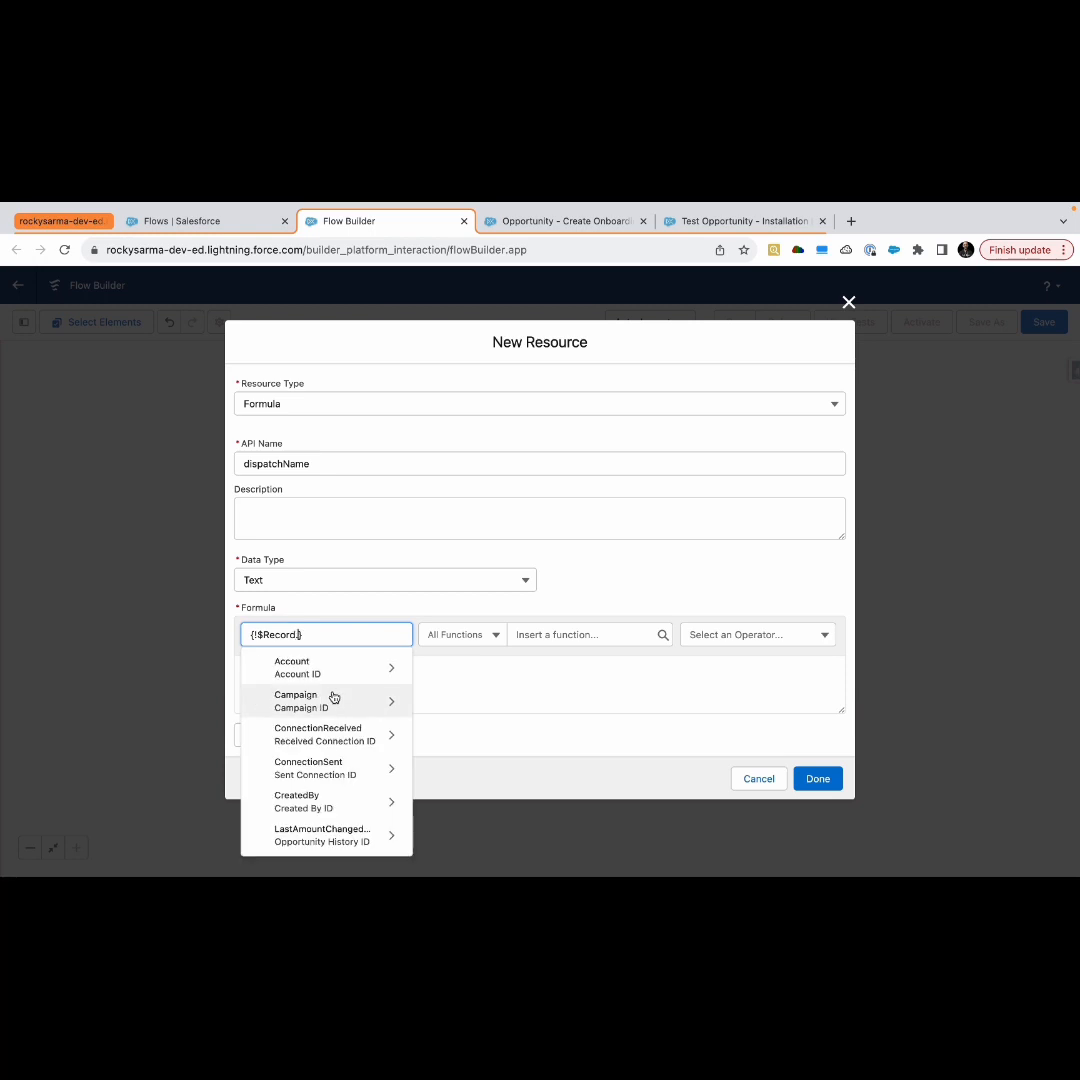
{"action": "type", "text": "name"}
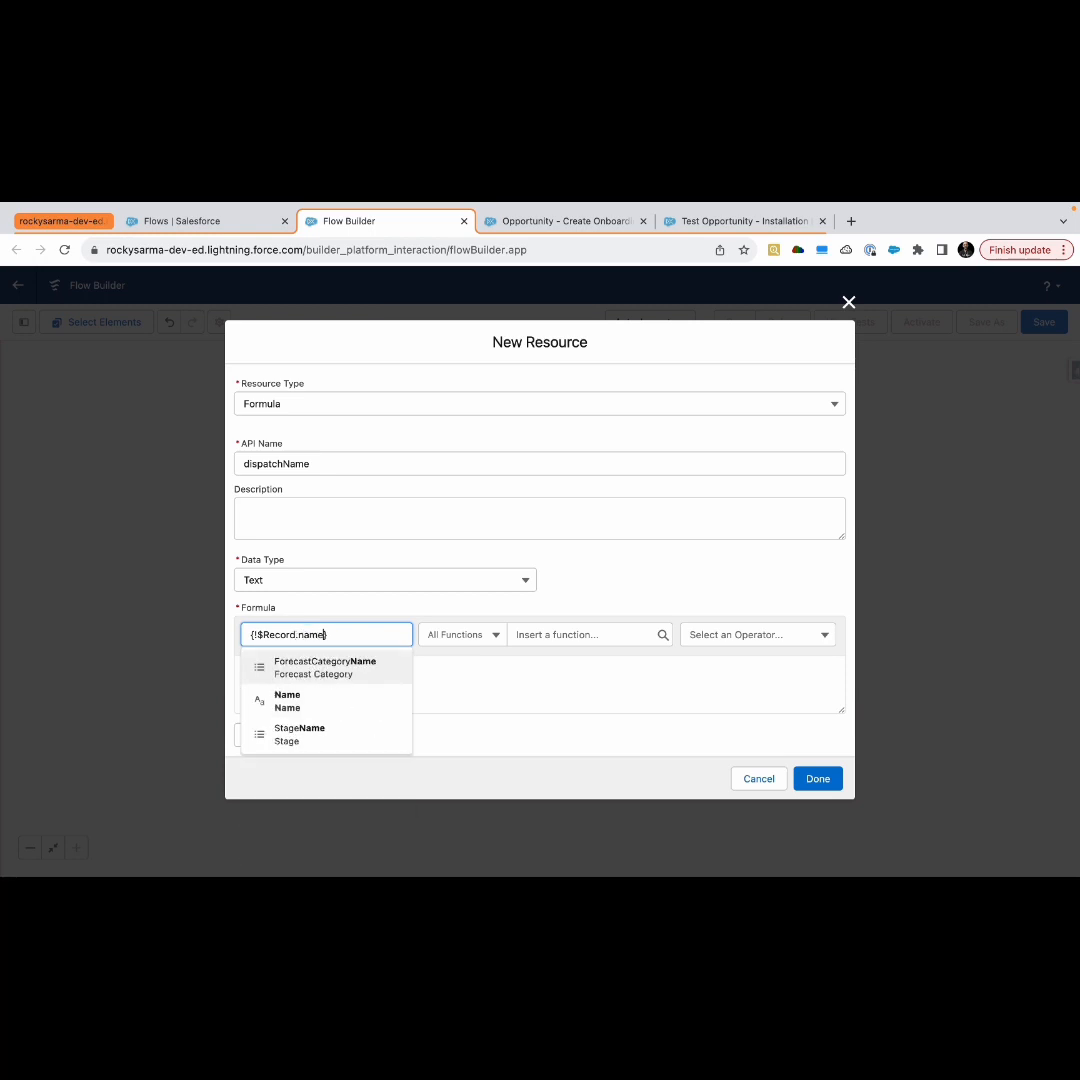
{"action": "left_click", "coordinate": [313, 710]}
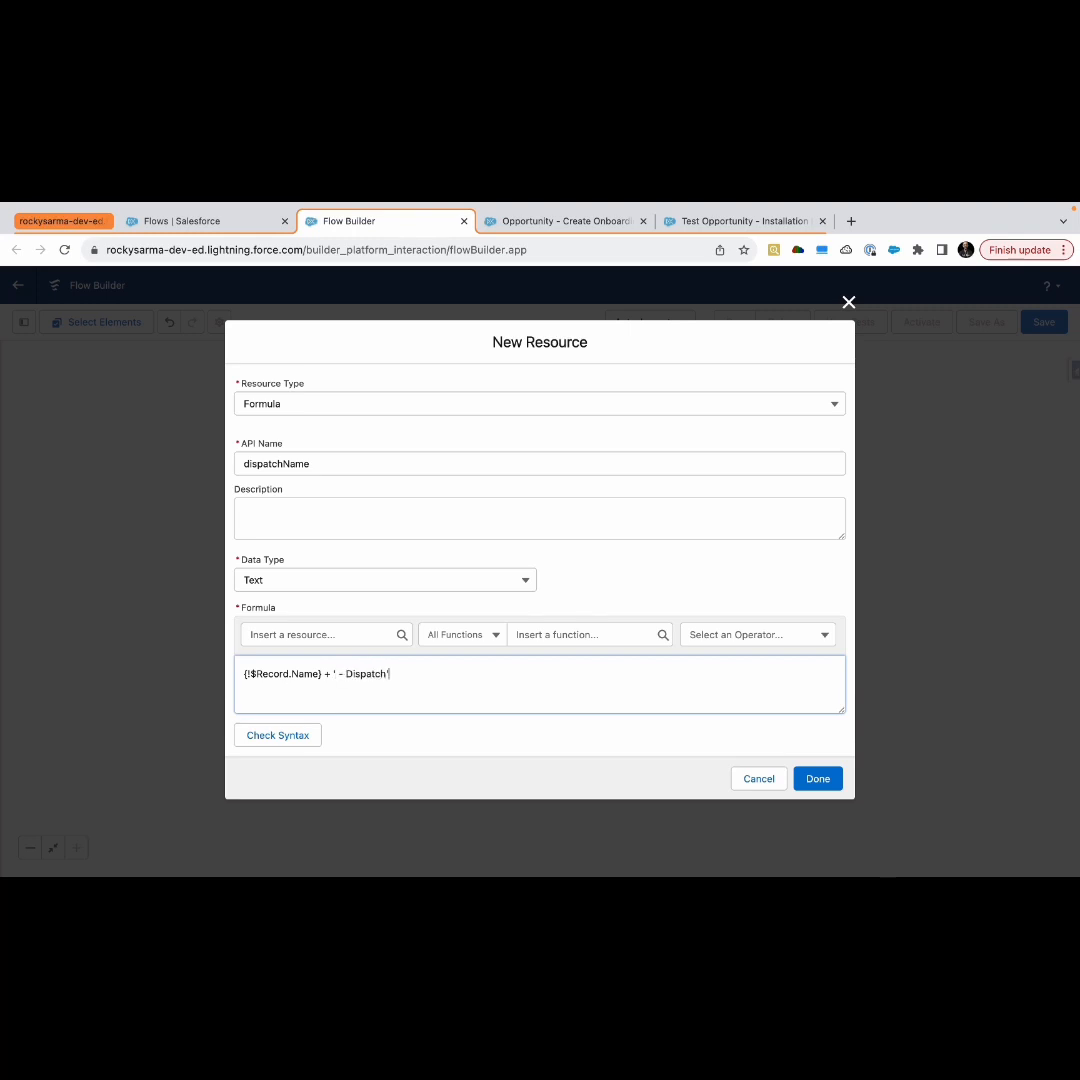
{"action": "left_click", "coordinate": [274, 735]}
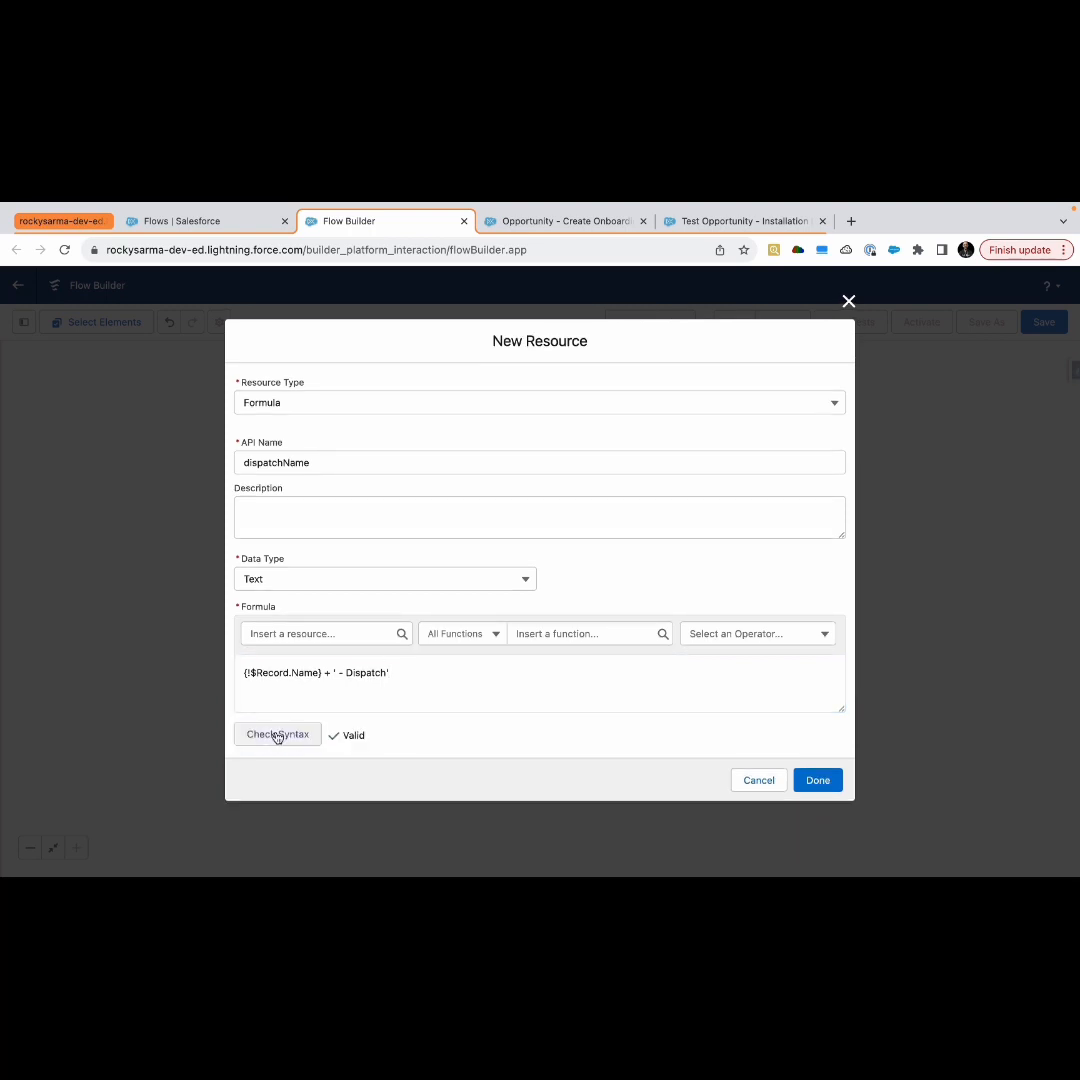
{"action": "left_click", "coordinate": [818, 781]}
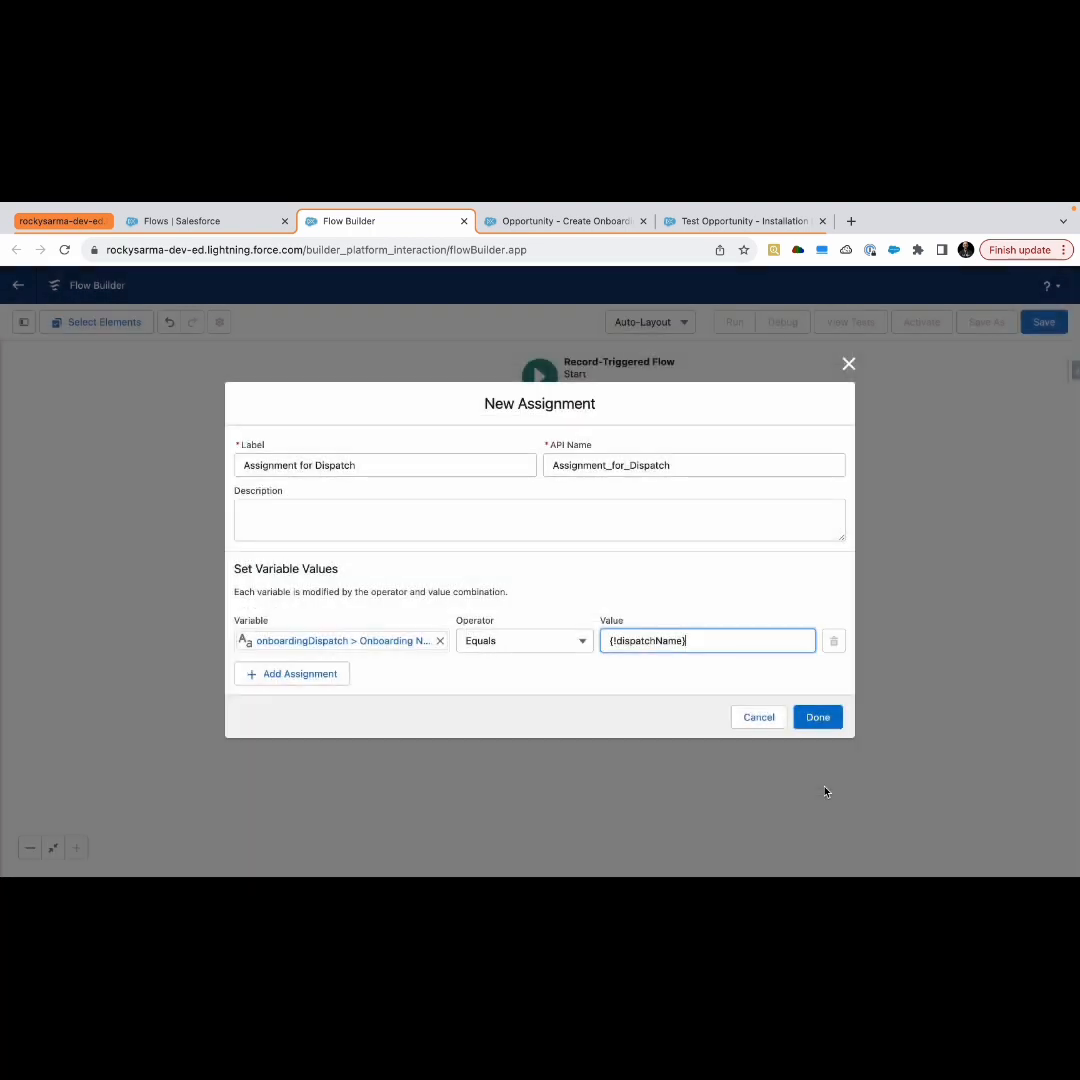
Add a second assignment row setting onboardingDispatch's Account field to the triggering Opportunity's Account ID
{"action": "left_click", "coordinate": [300, 674]}
{"action": "left_click", "coordinate": [290, 664]}
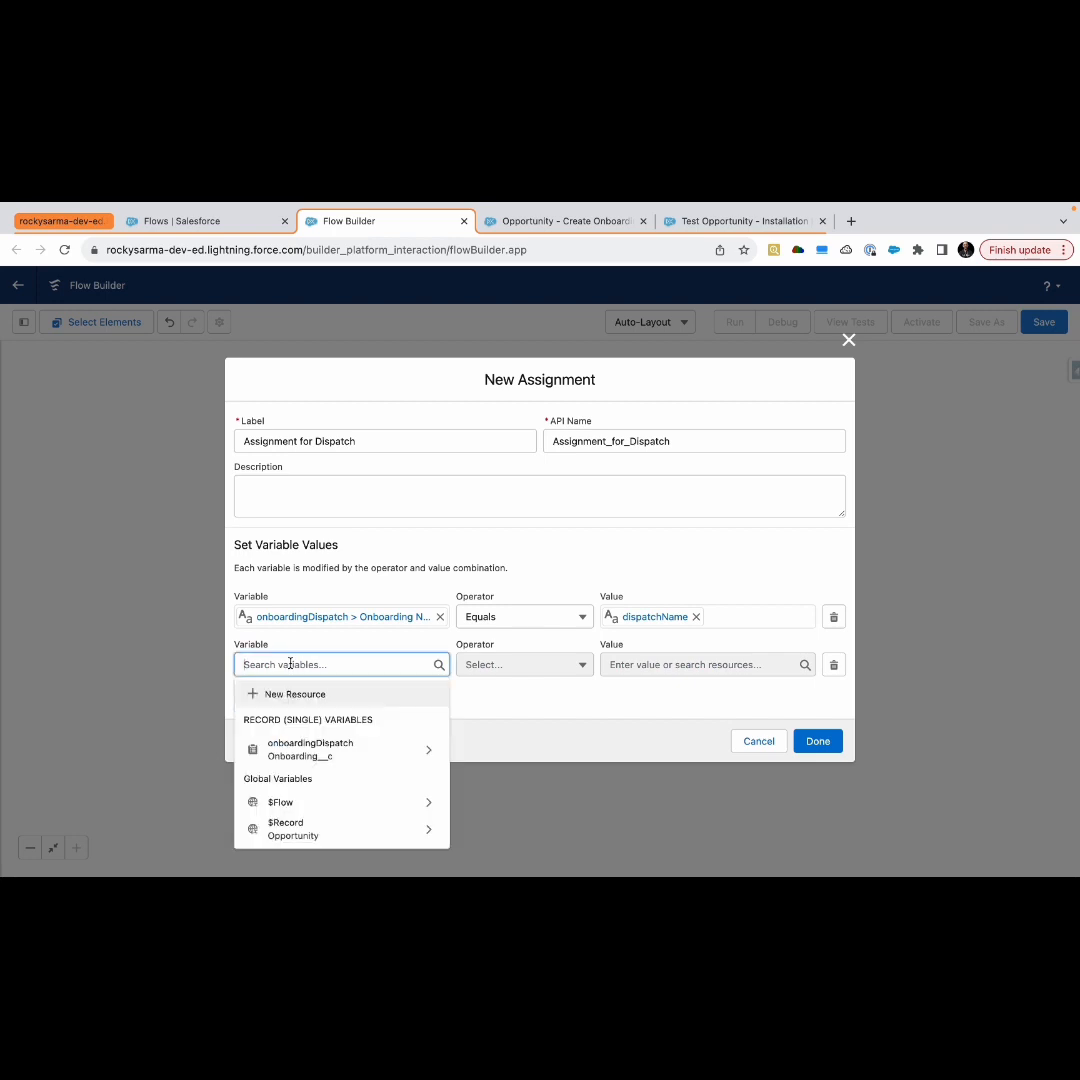
{"action": "left_click", "coordinate": [297, 748]}
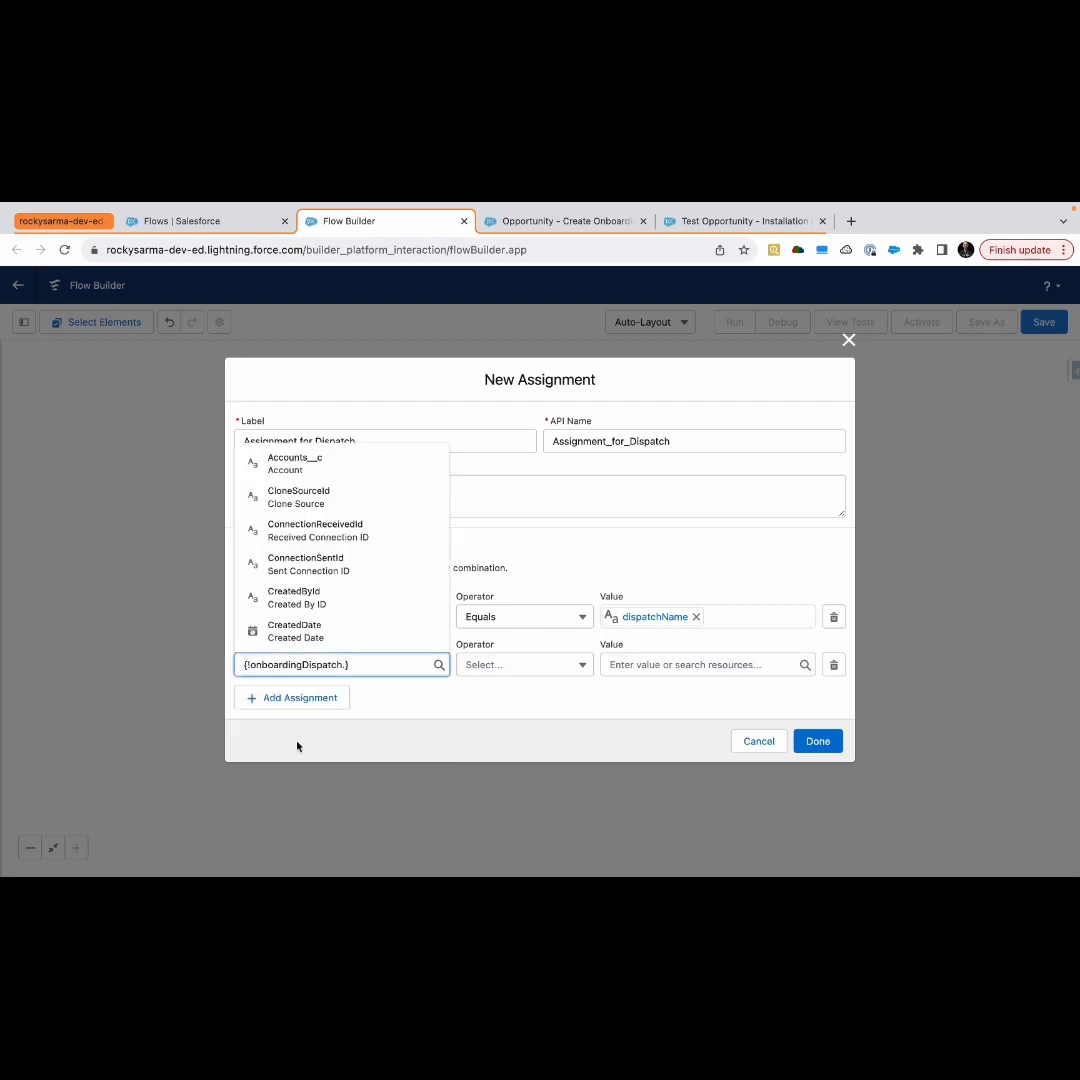
{"action": "type", "text": "acc"}
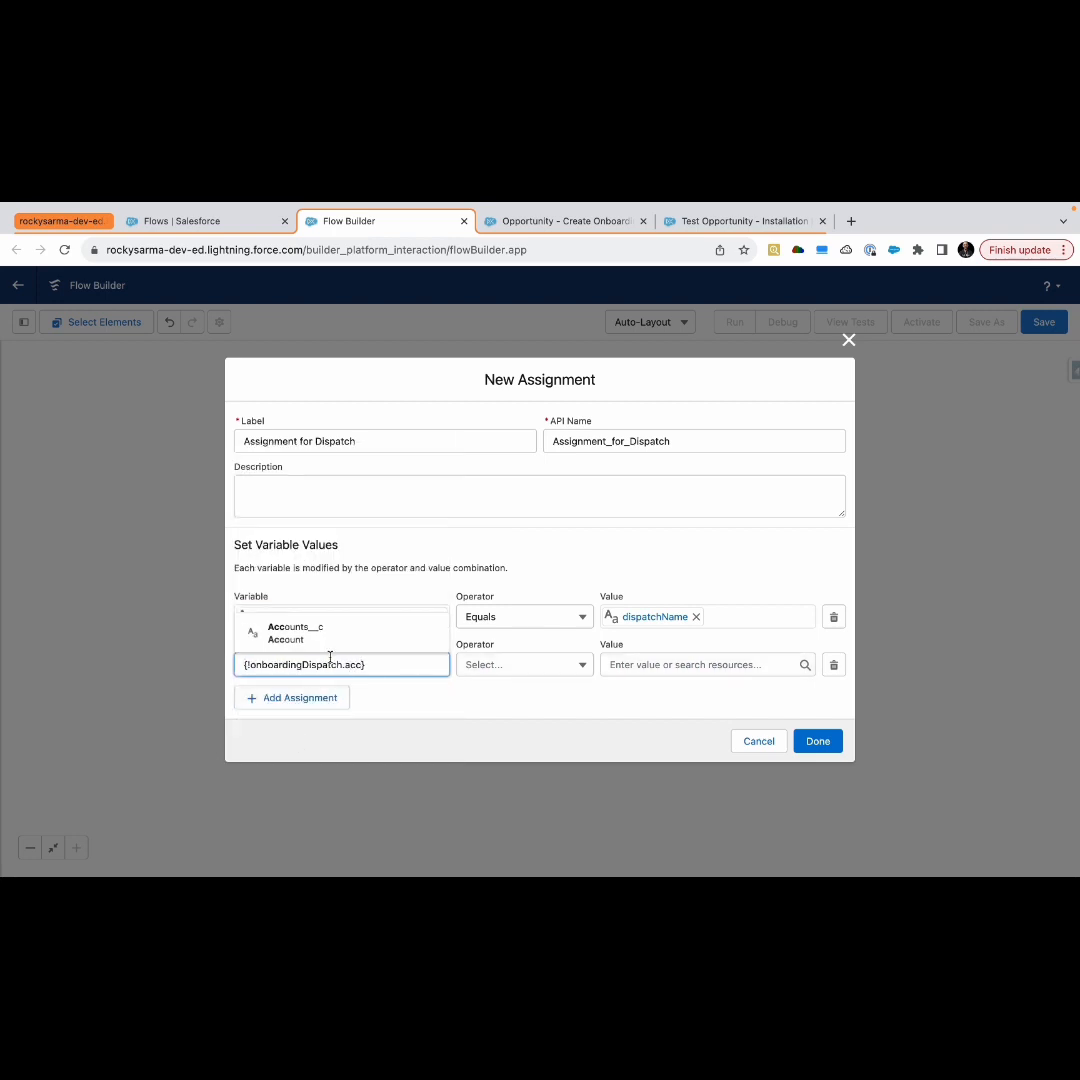
{"action": "left_click", "coordinate": [330, 636]}
{"action": "left_click", "coordinate": [615, 665]}
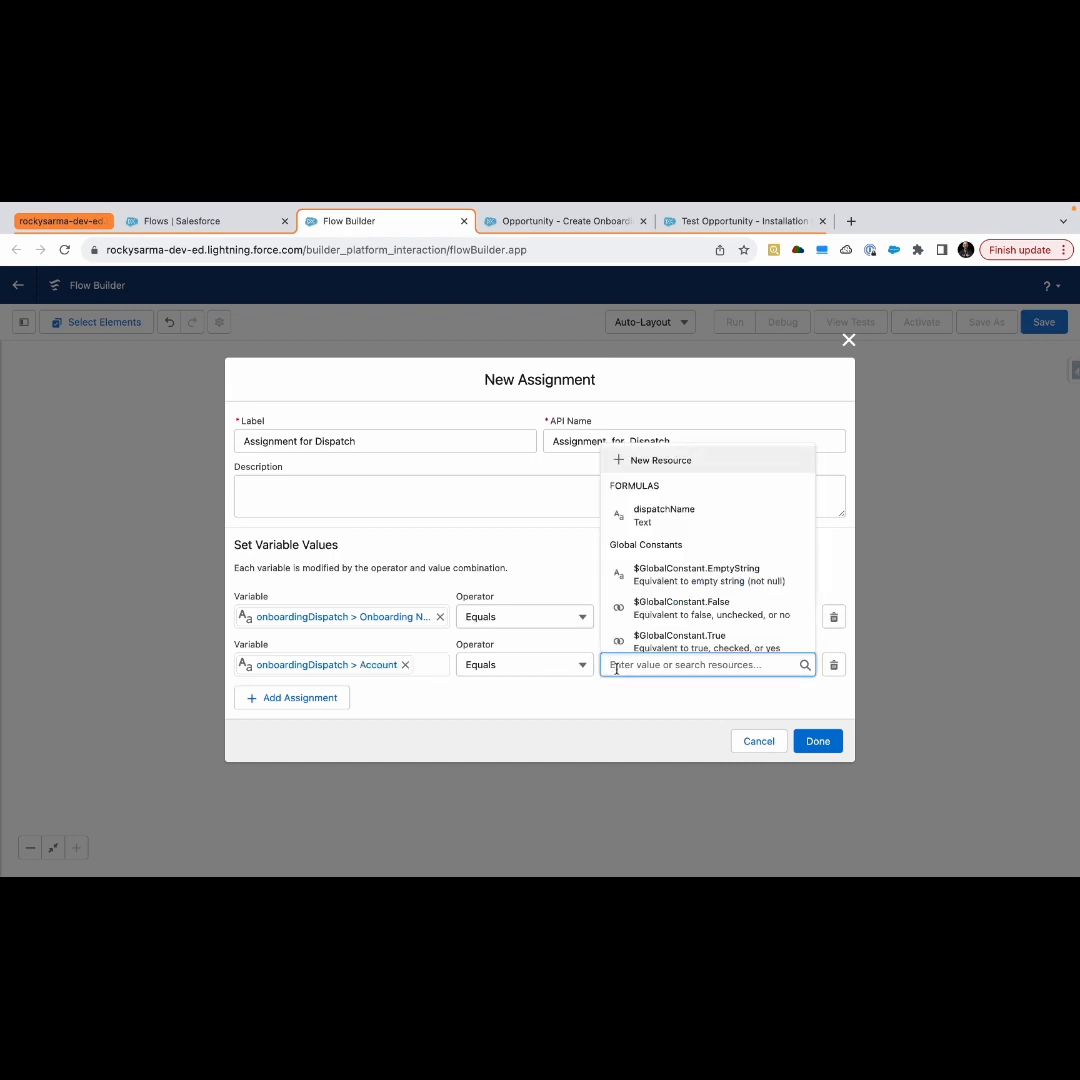
{"action": "type", "text": "reco"}
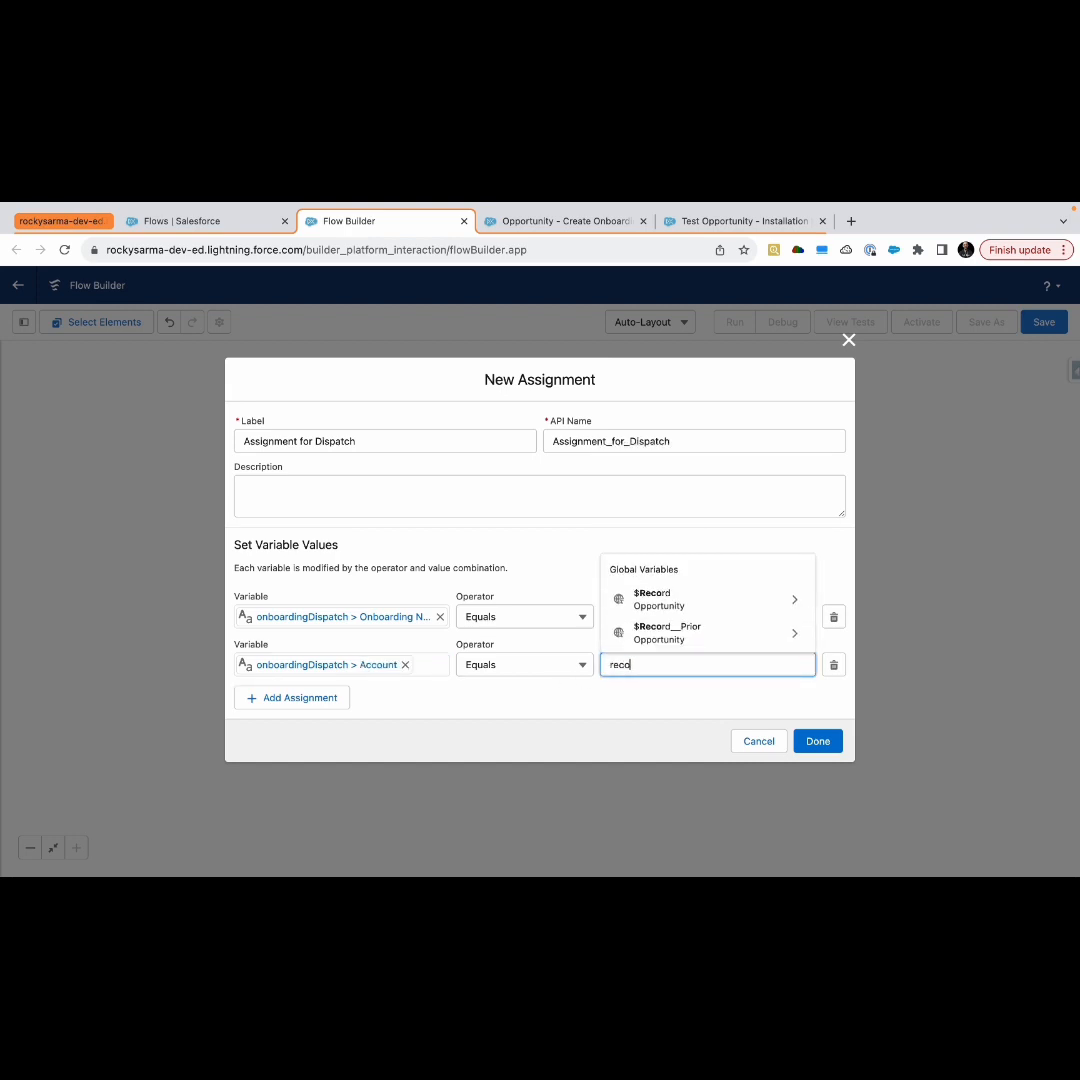
{"action": "left_click", "coordinate": [688, 600]}
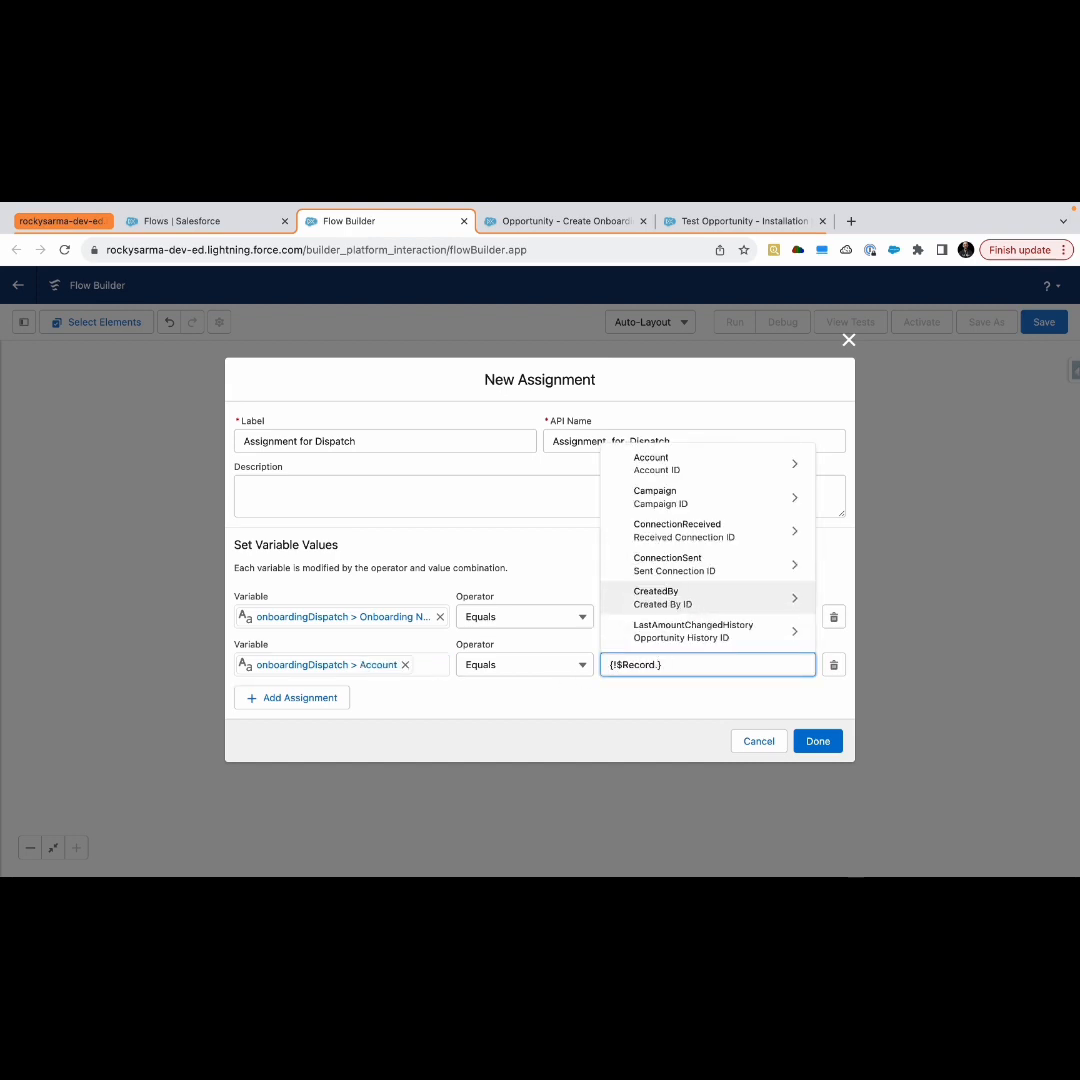
{"action": "type", "text": "acc"}
{"action": "left_click", "coordinate": [672, 525]}
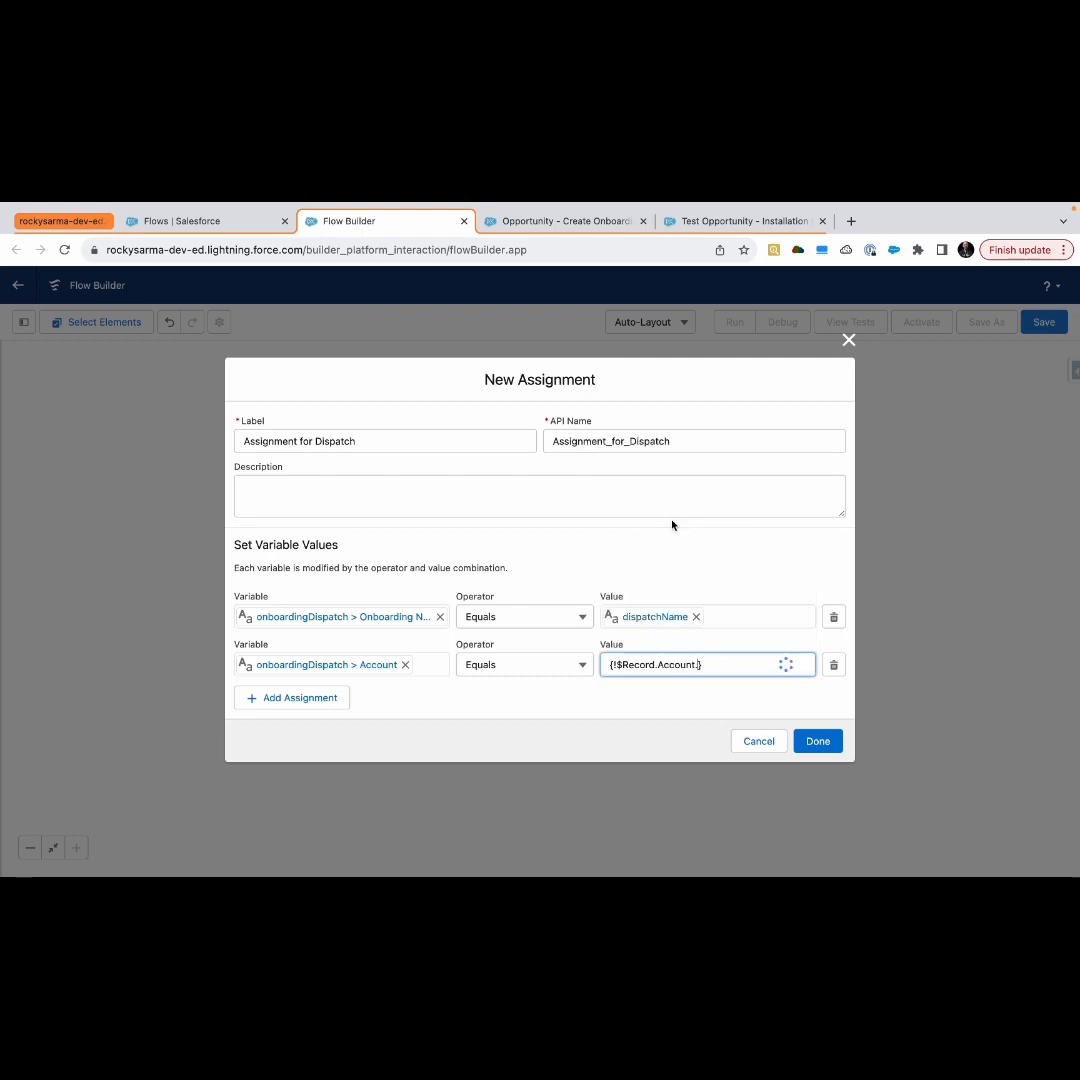
{"action": "type", "text": "id"}
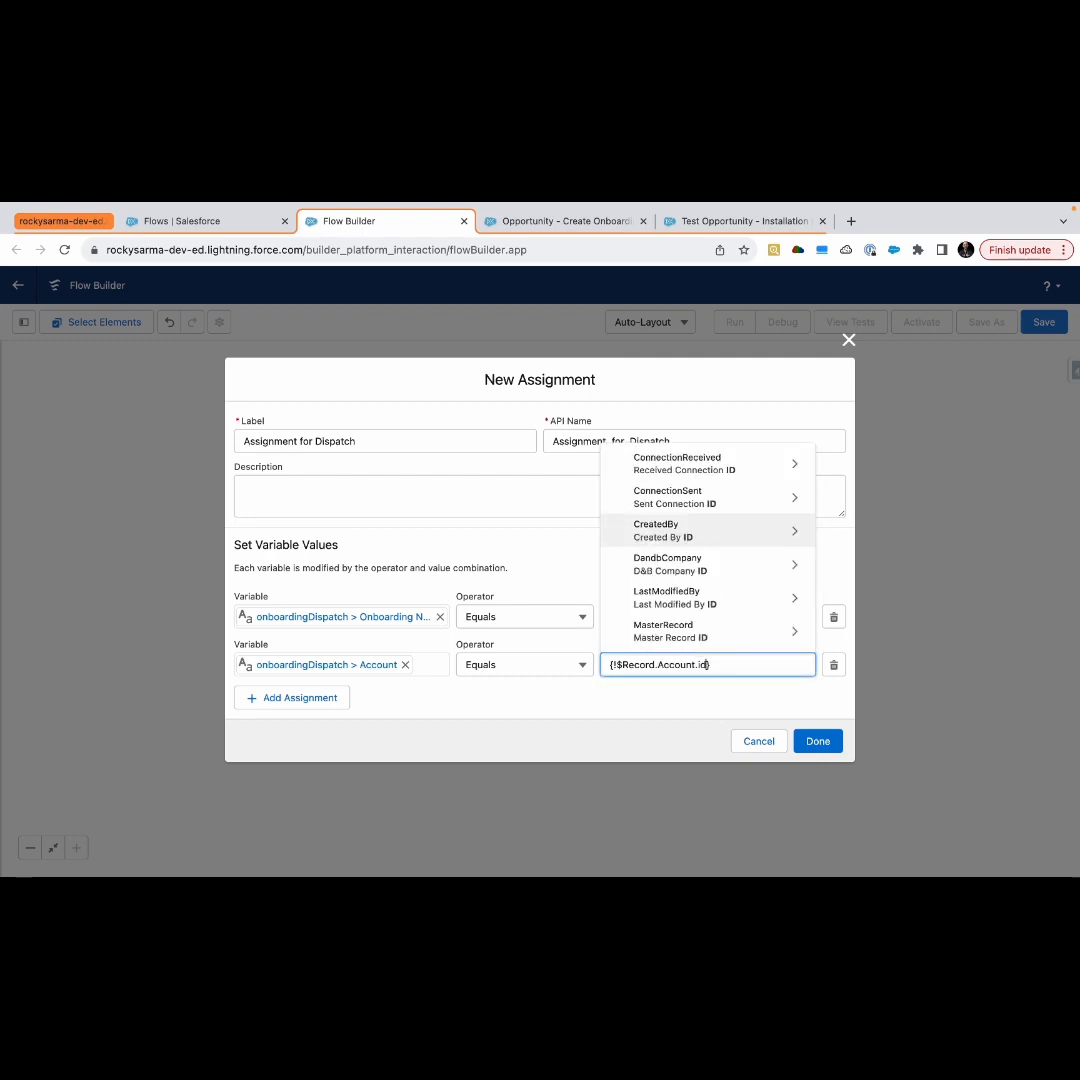
{"action": "scroll", "coordinate": [675, 565], "scroll_direction": "down", "scroll_amount": 2}
{"action": "scroll", "coordinate": [675, 565], "scroll_direction": "down", "scroll_amount": 10}
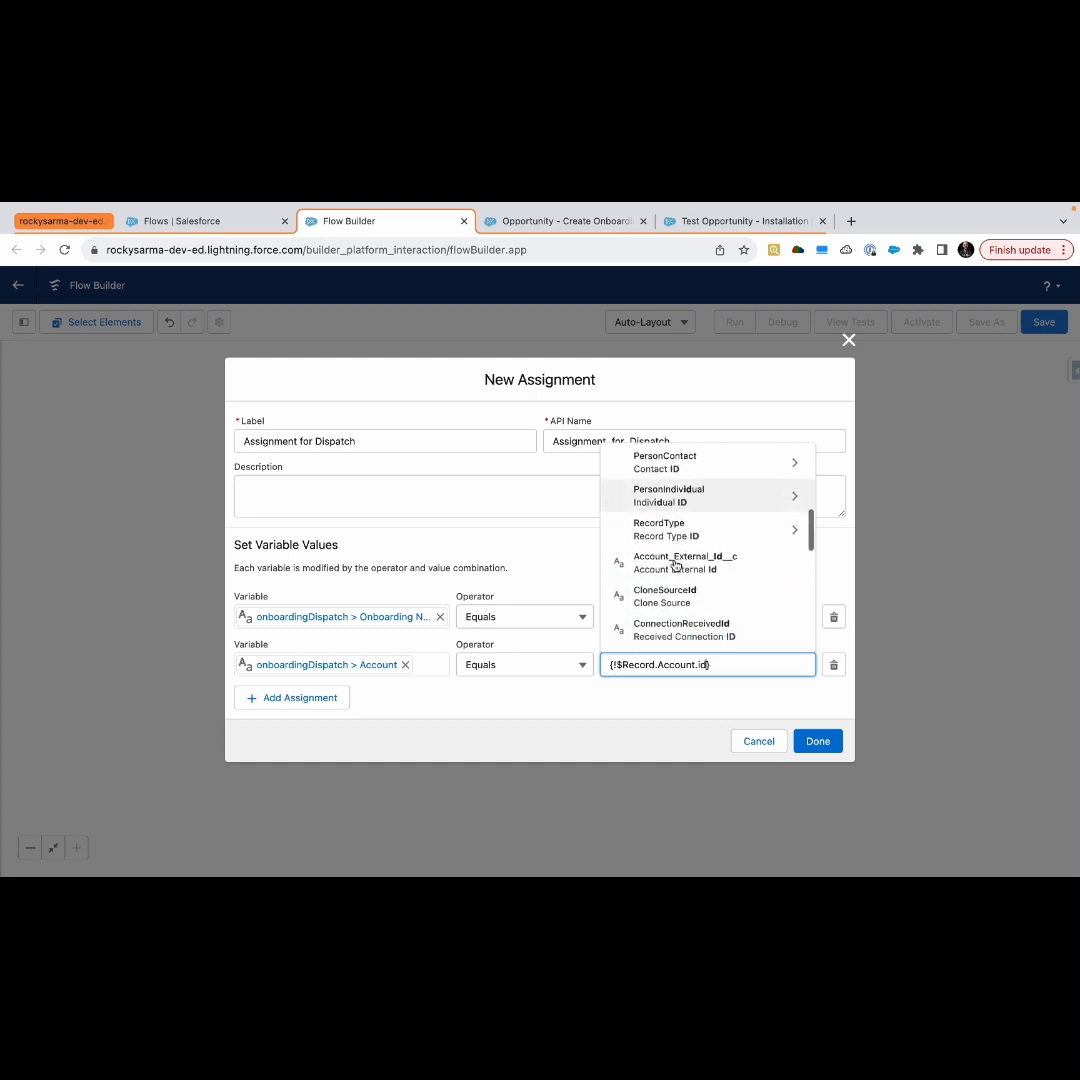
{"action": "left_click", "coordinate": [680, 530]}
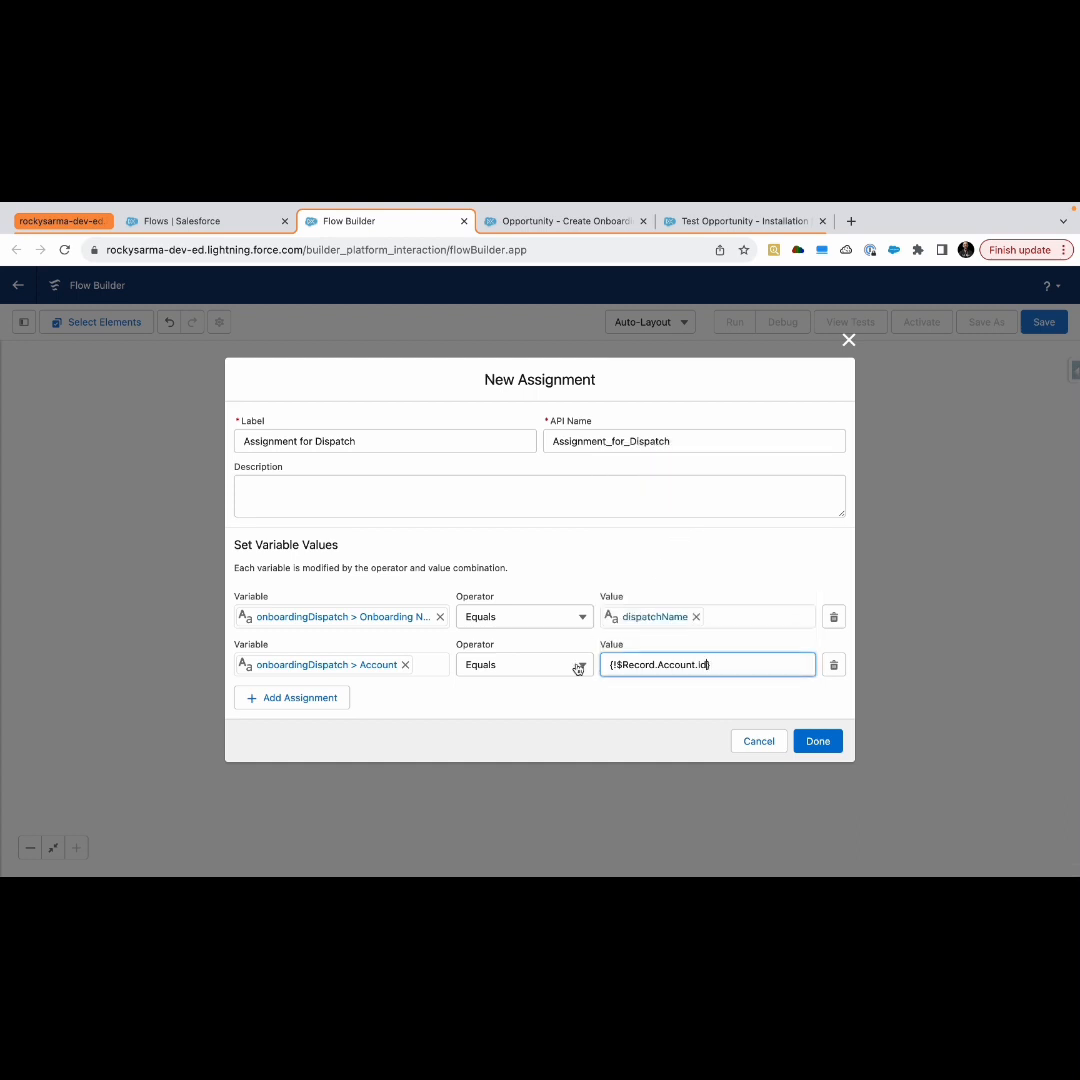
Add a third assignment row setting onboardingDispatch's Opportunity field to the triggering record's Id
{"action": "left_click", "coordinate": [298, 700]}
{"action": "left_click", "coordinate": [308, 686]}
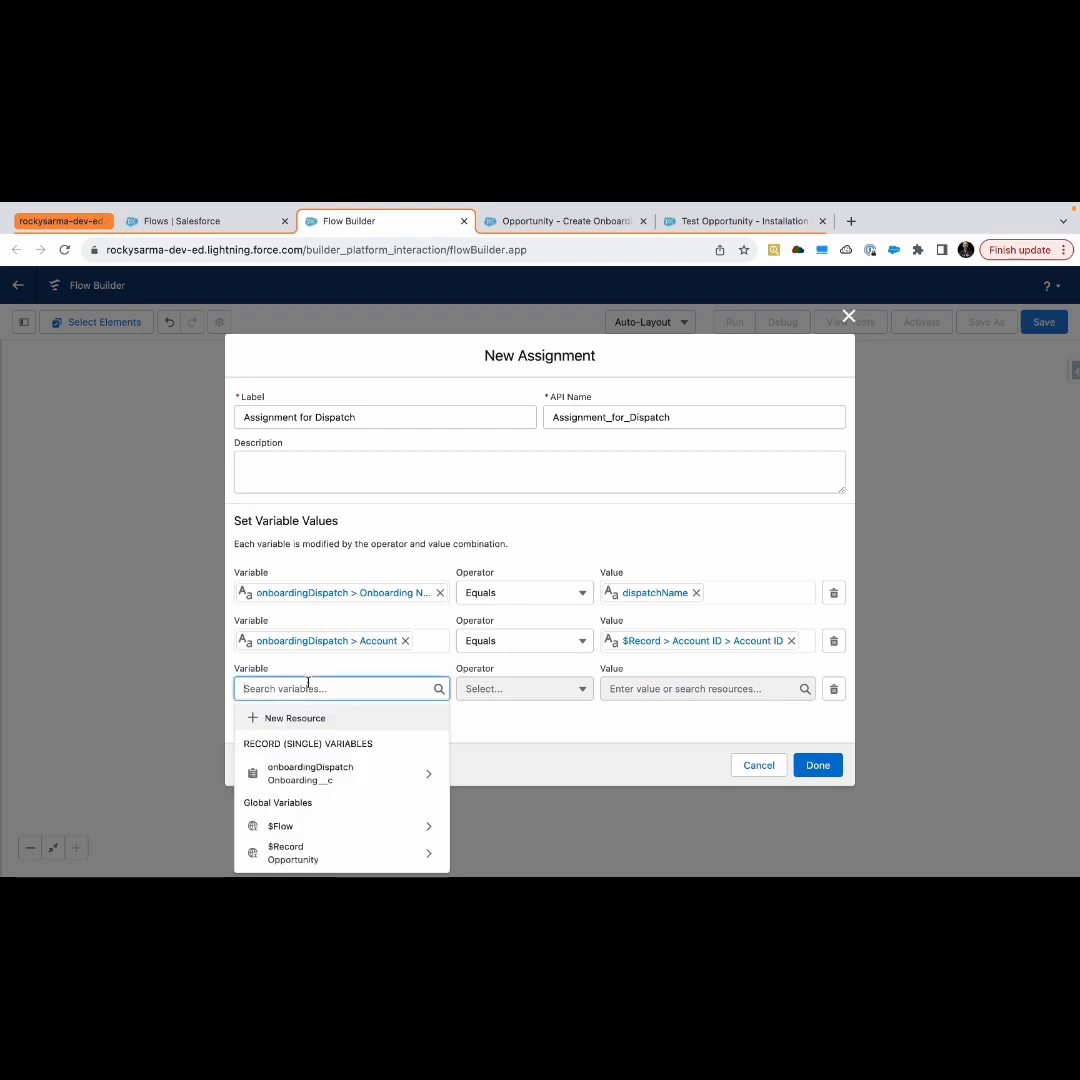
{"action": "type", "text": "o"}
{"action": "left_click", "coordinate": [335, 775]}
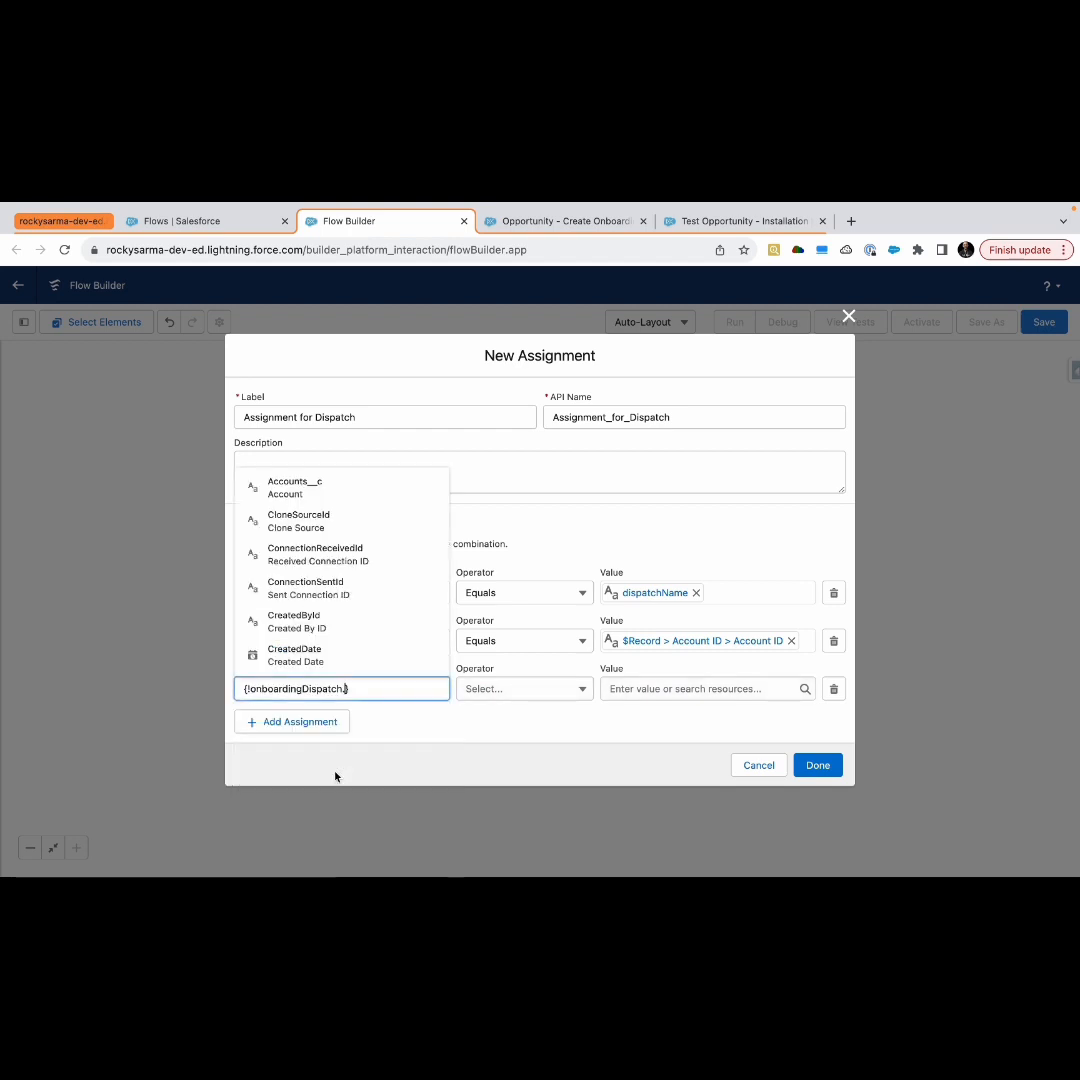
{"action": "type", "text": "opp"}
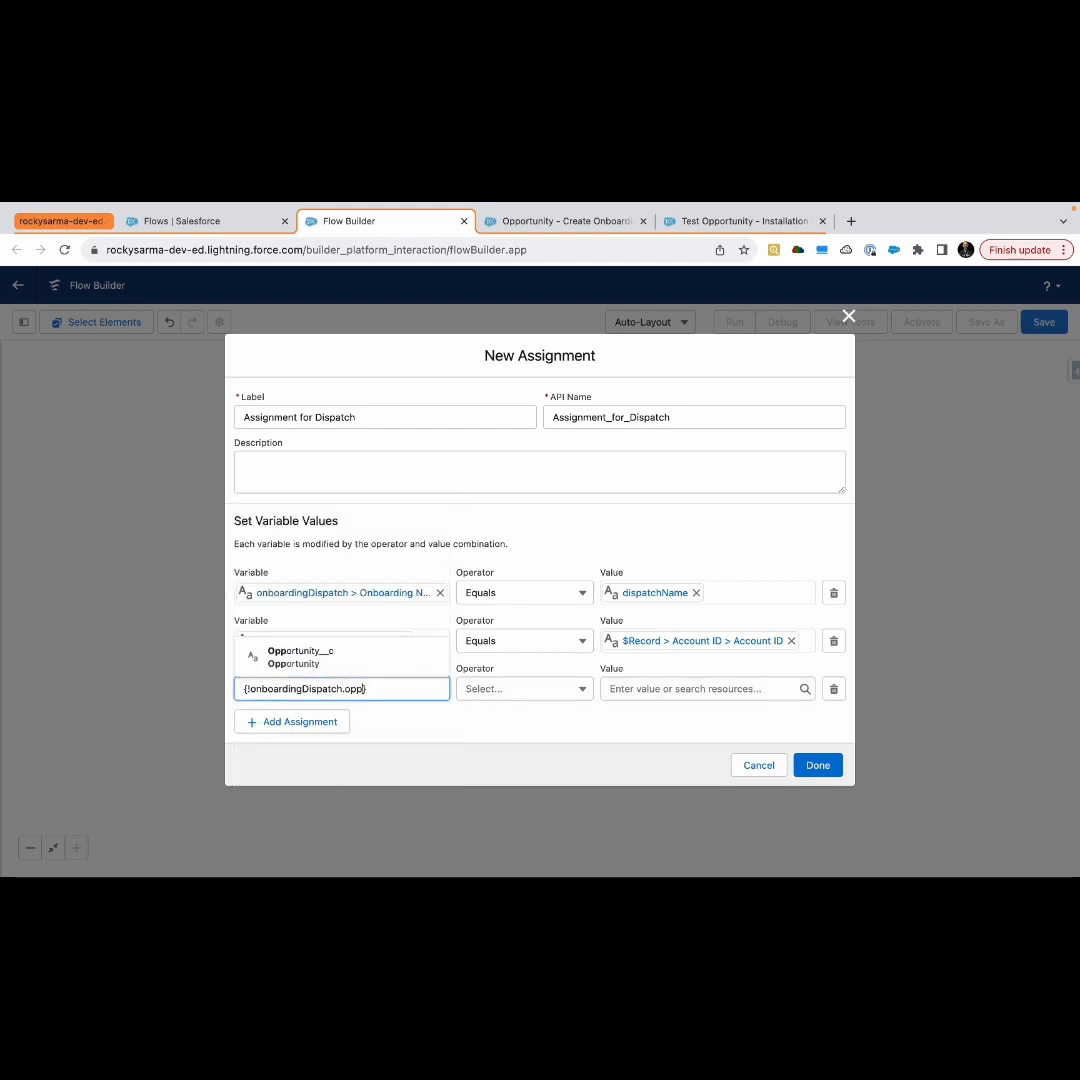
{"action": "left_click", "coordinate": [381, 661]}
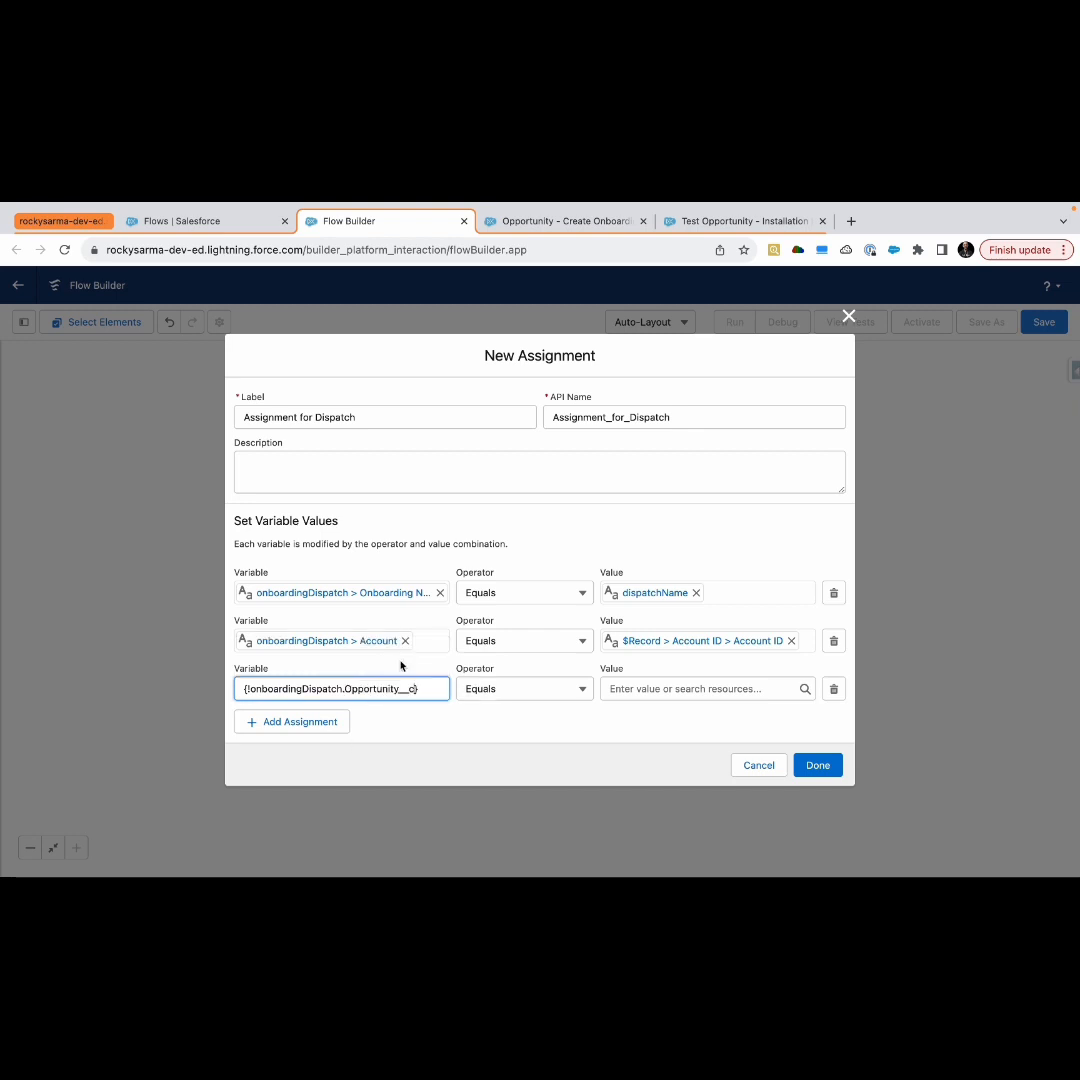
{"action": "left_click", "coordinate": [643, 694]}
{"action": "type", "text": "re"}
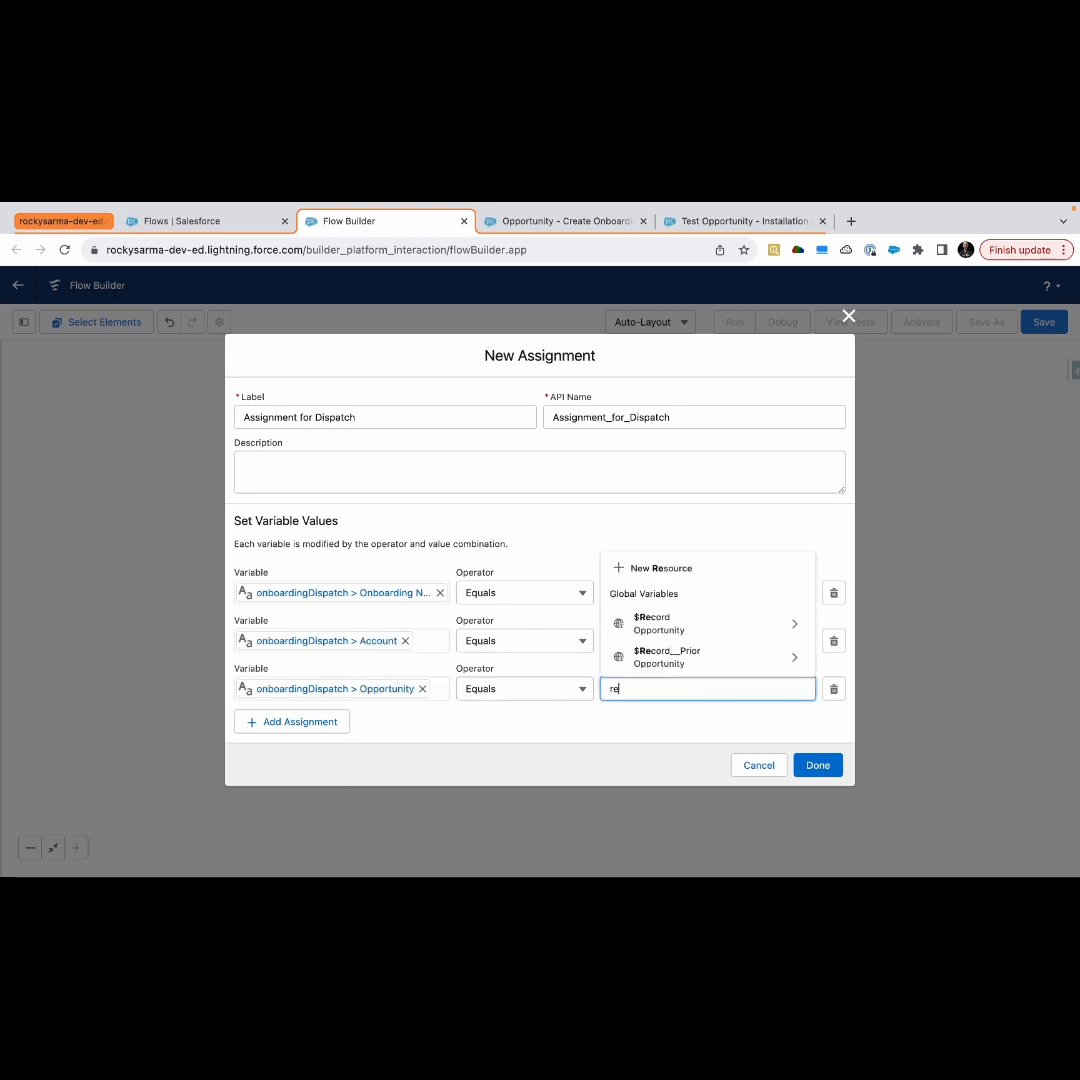
{"action": "left_click", "coordinate": [686, 630]}
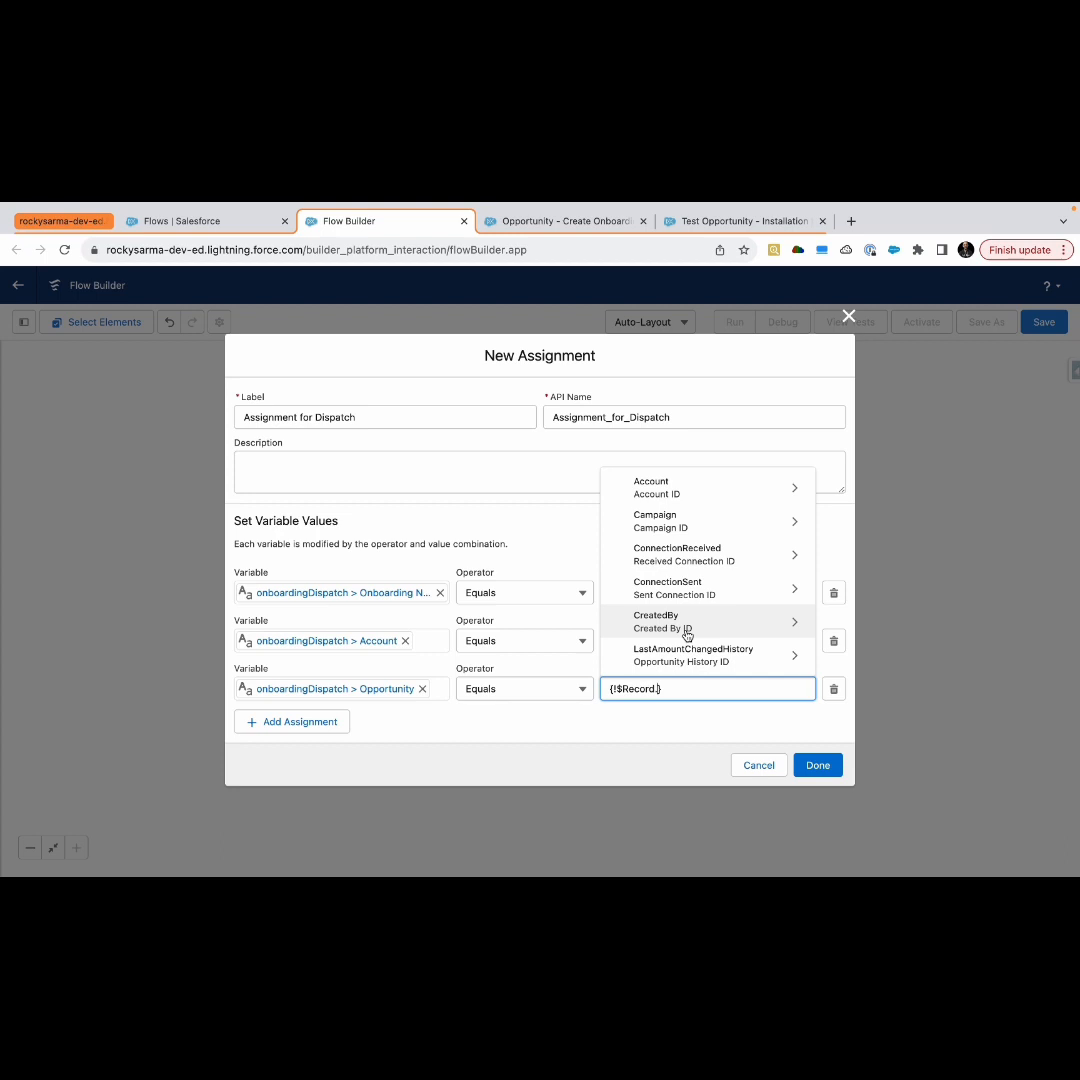
{"action": "type", "text": "id"}
{"action": "scroll", "coordinate": [732, 628], "scroll_direction": "down", "scroll_amount": 3}
{"action": "scroll", "coordinate": [732, 628], "scroll_direction": "down", "scroll_amount": 5}
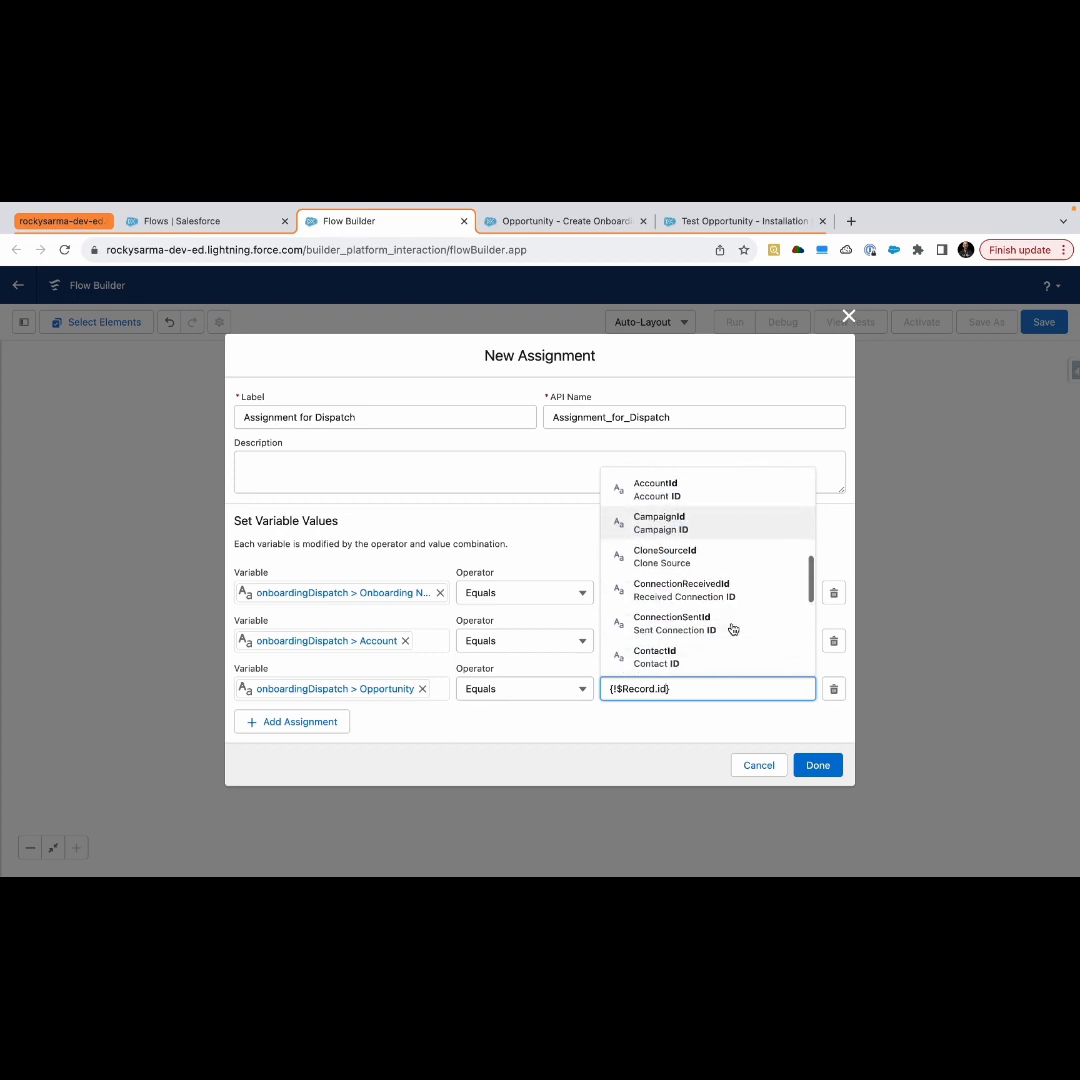
{"action": "left_click", "coordinate": [707, 560]}
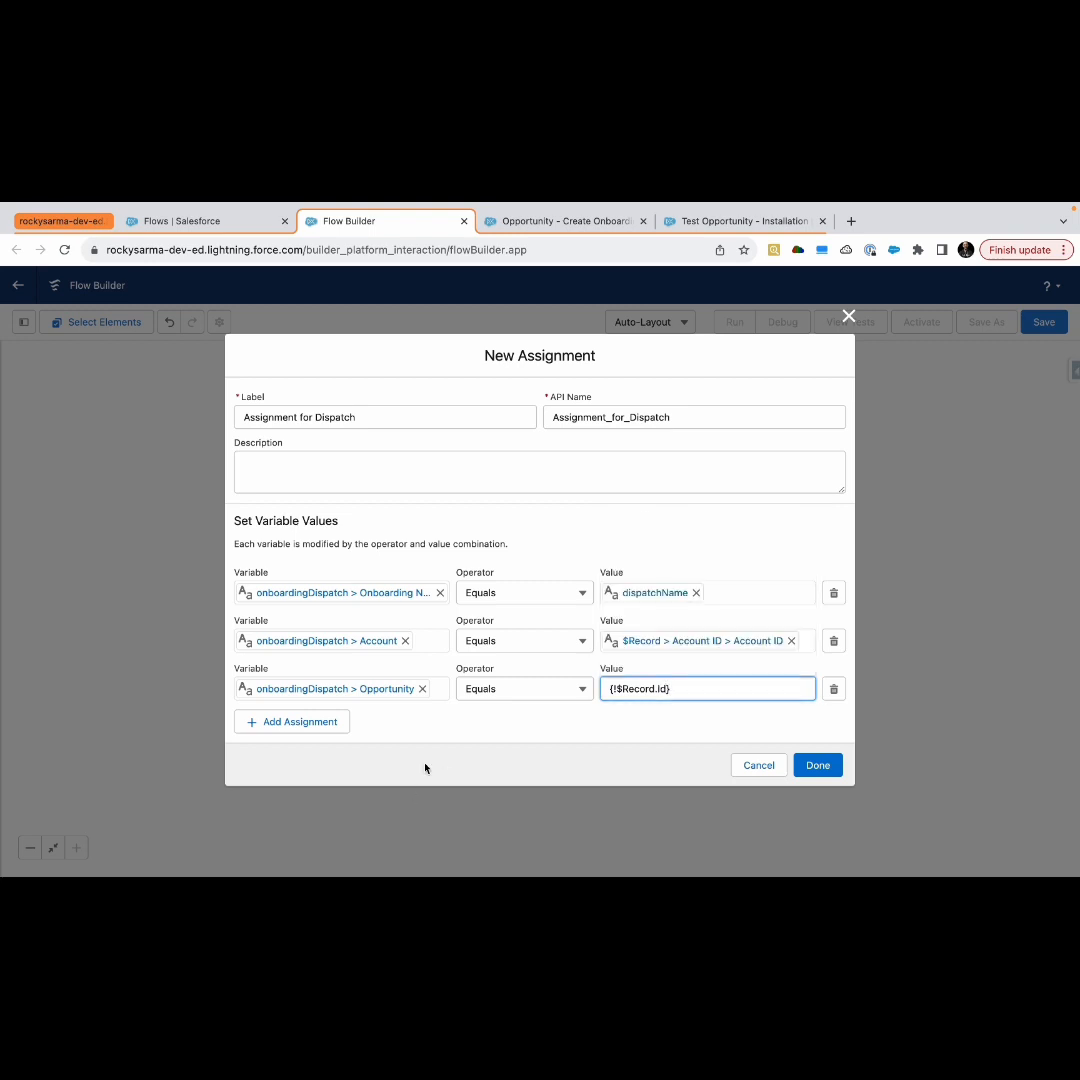
{"action": "left_click", "coordinate": [466, 733]}
Add a fourth assignment row setting onboardingDispatch's Owner ID to the triggering record's Owner ID
{"action": "left_click", "coordinate": [297, 733]}
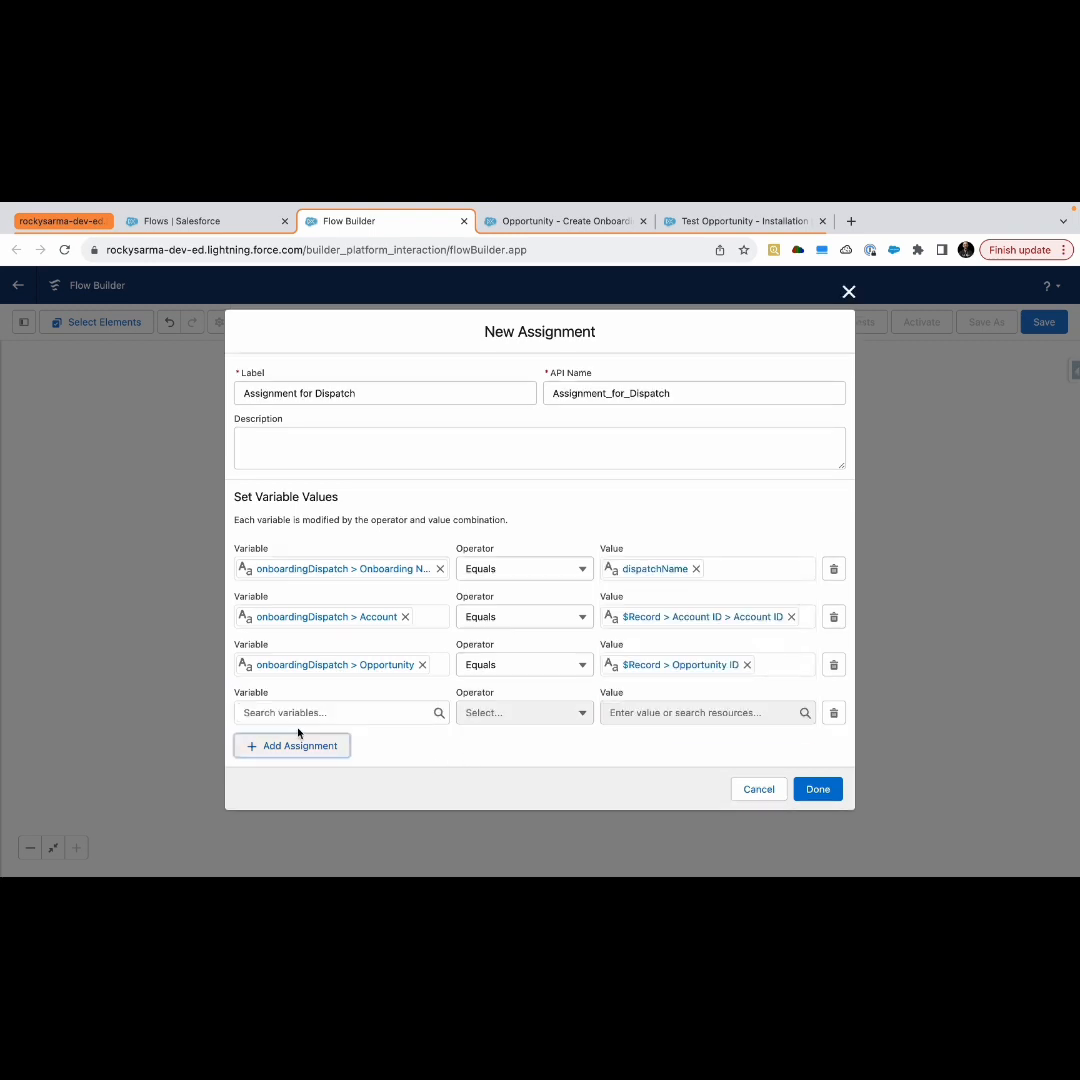
{"action": "left_click", "coordinate": [306, 712]}
{"action": "type", "text": "on"}
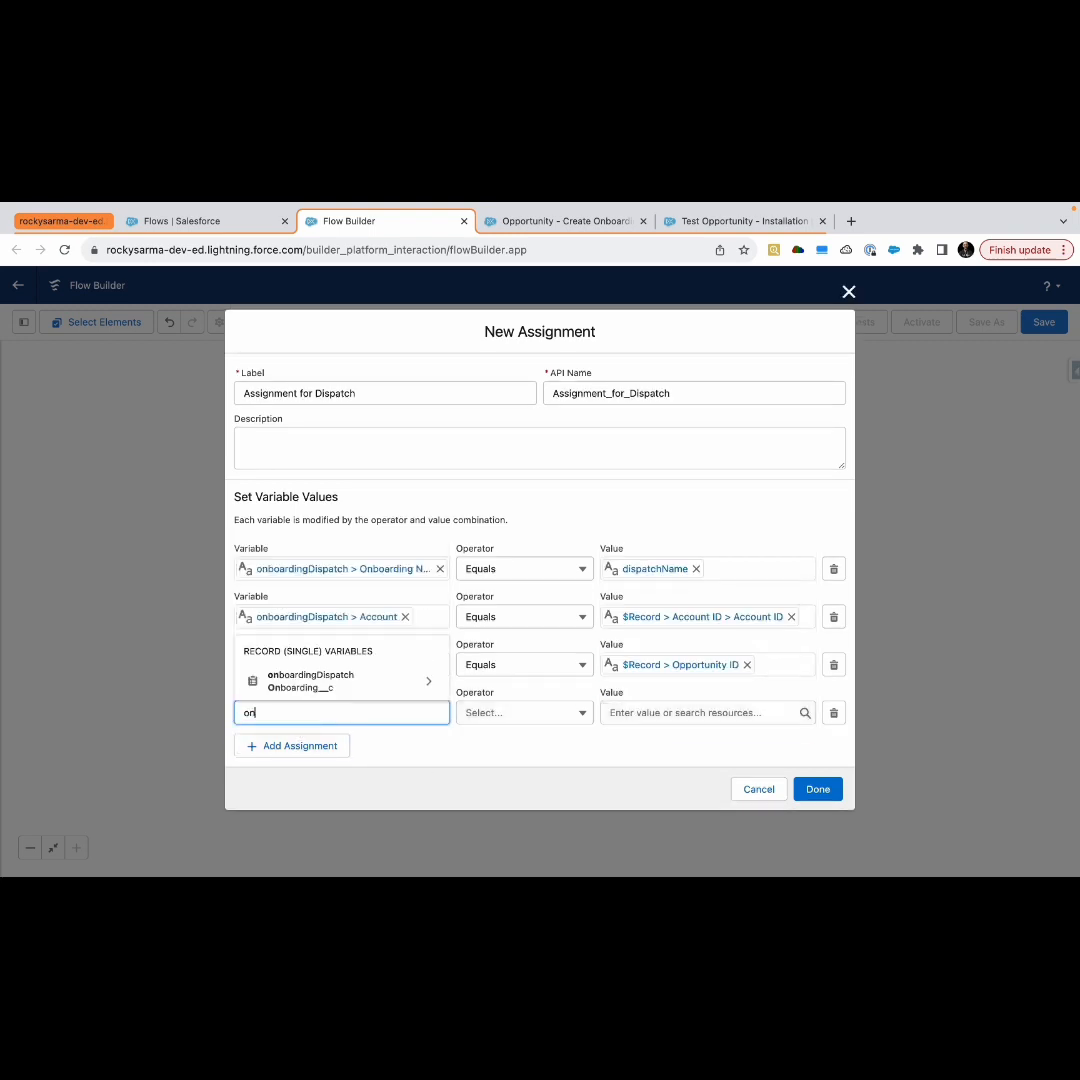
{"action": "left_click", "coordinate": [333, 681]}
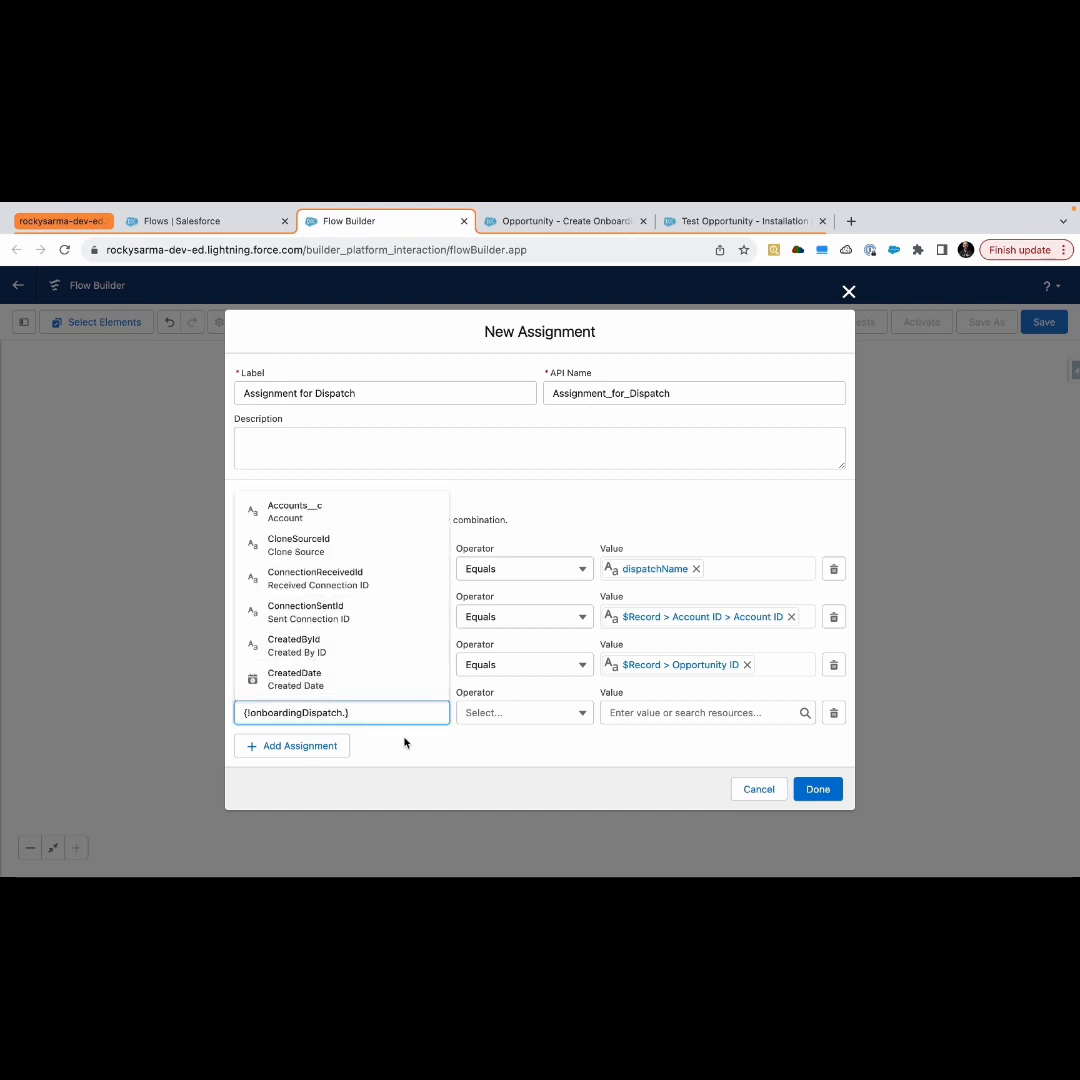
{"action": "type", "text": "o"}
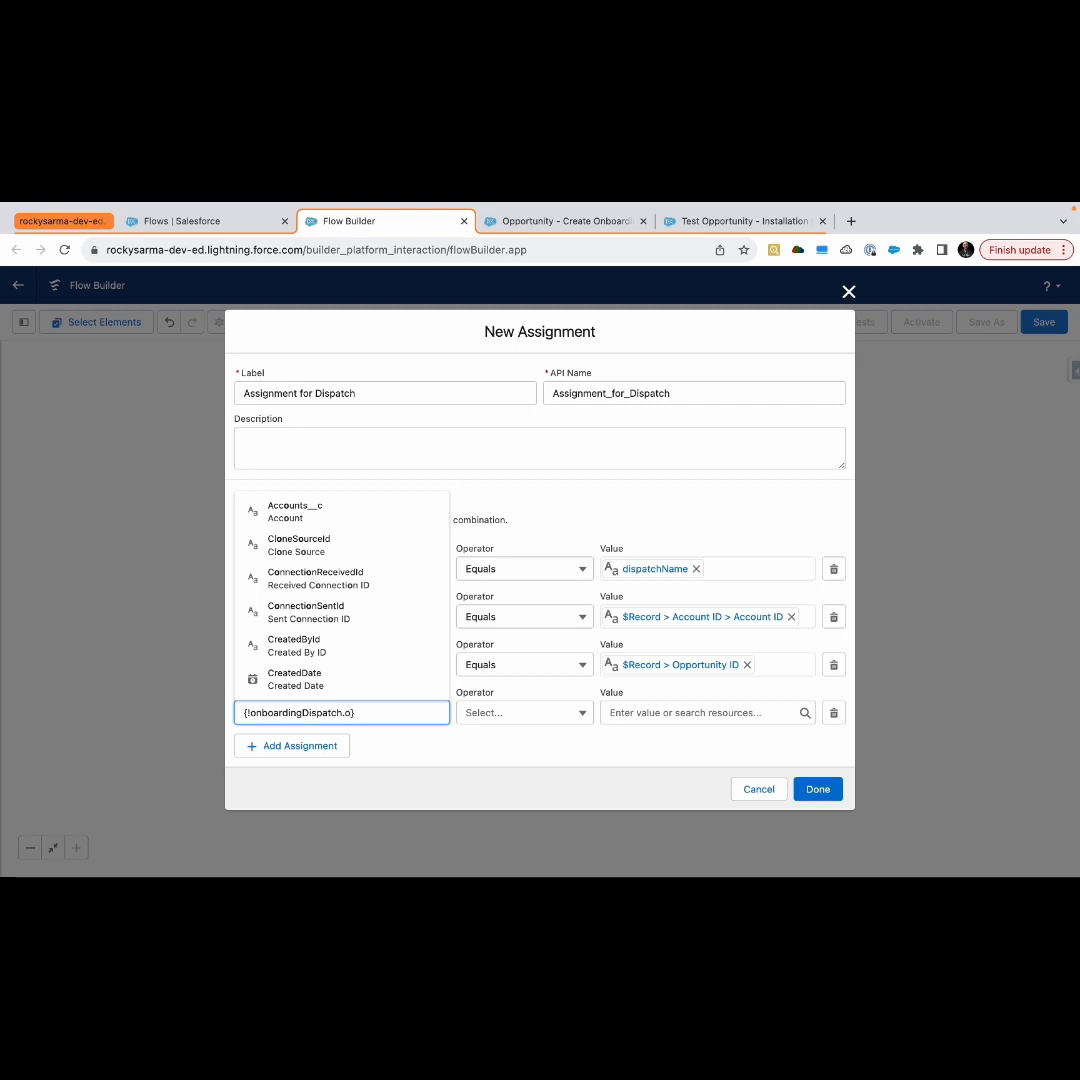
{"action": "type", "text": "wn"}
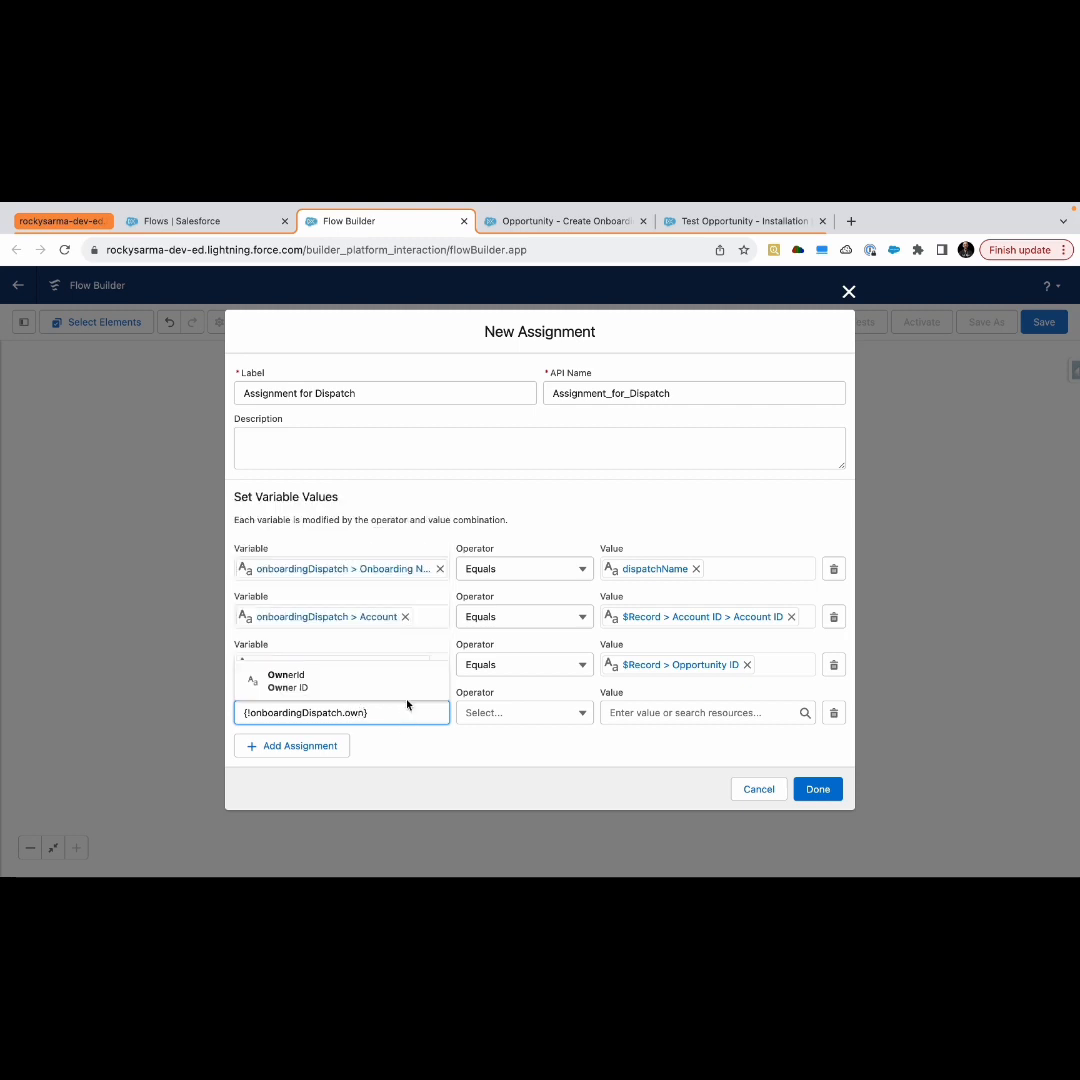
{"action": "left_click", "coordinate": [401, 688]}
{"action": "left_click", "coordinate": [639, 713]}
{"action": "type", "text": "re"}
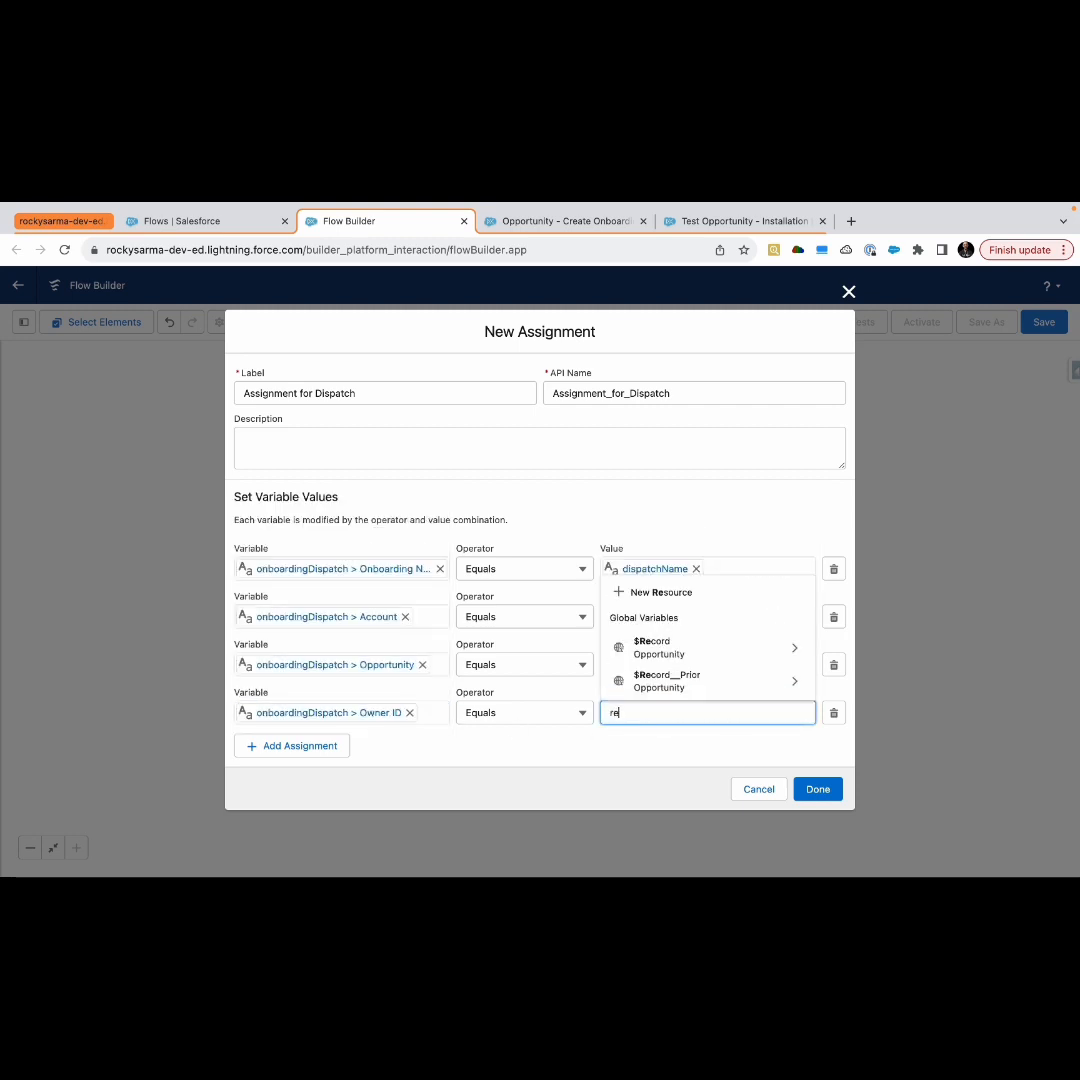
{"action": "left_click", "coordinate": [676, 655]}
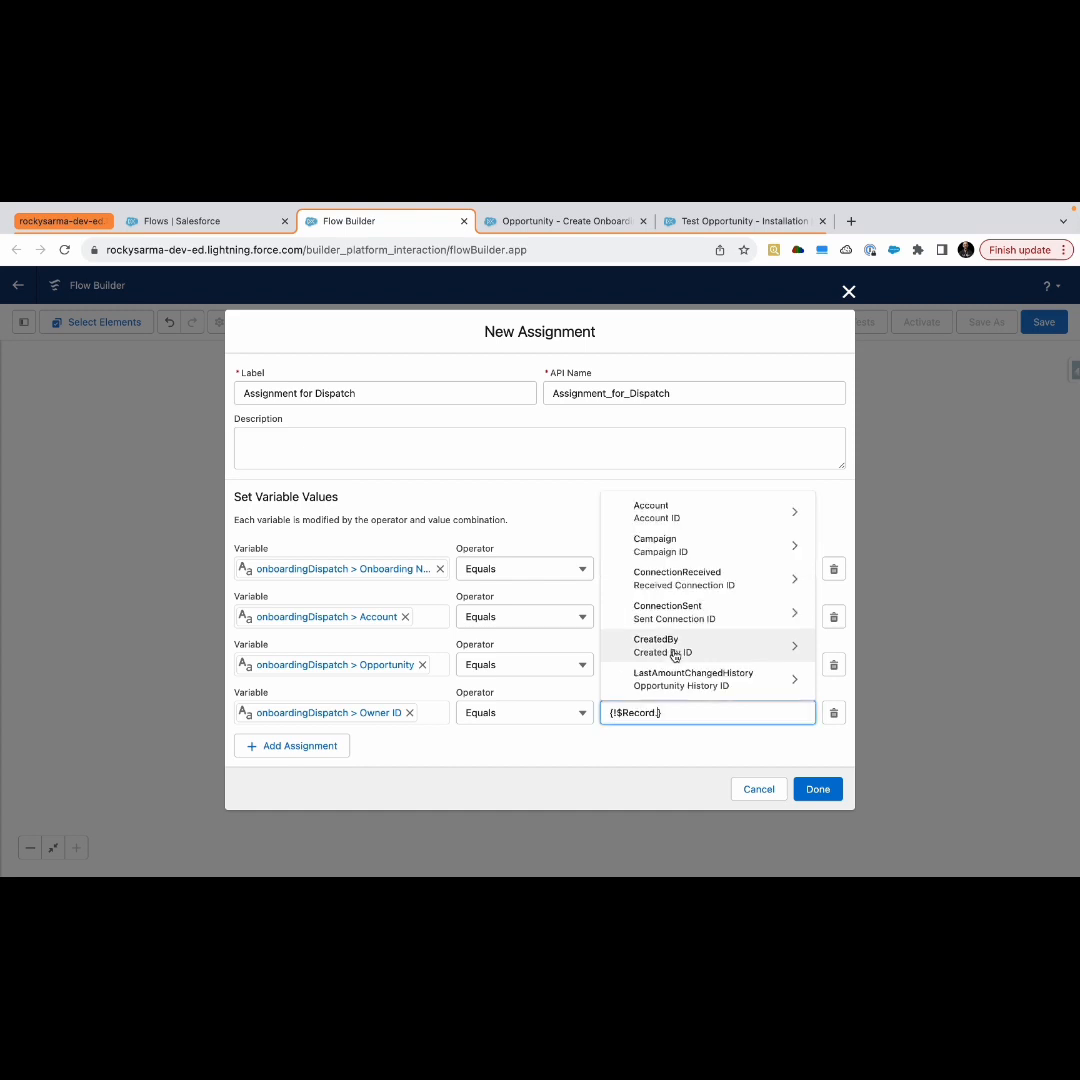
{"action": "type", "text": "own"}
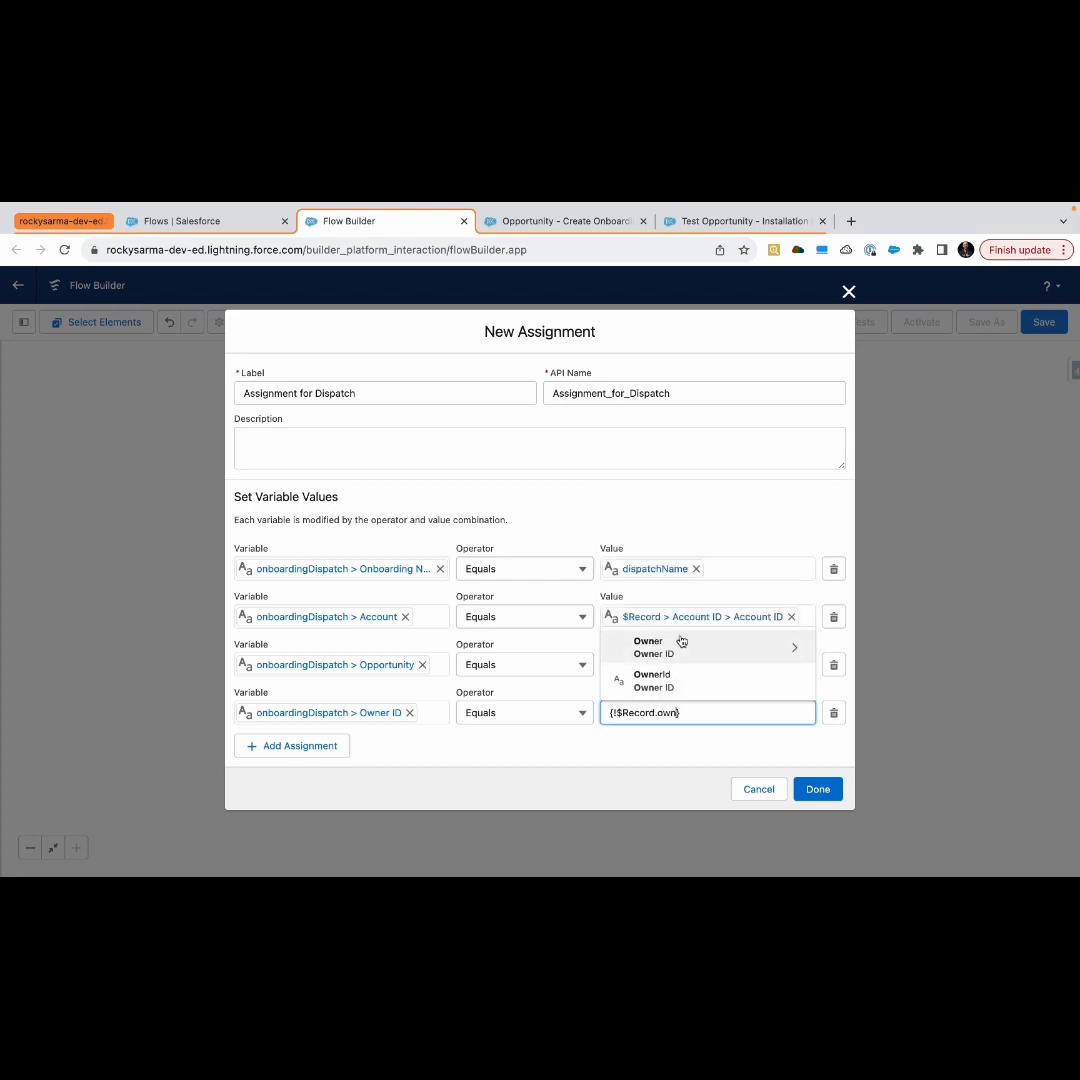
{"action": "left_click", "coordinate": [675, 681]}
{"action": "left_click", "coordinate": [589, 767]}
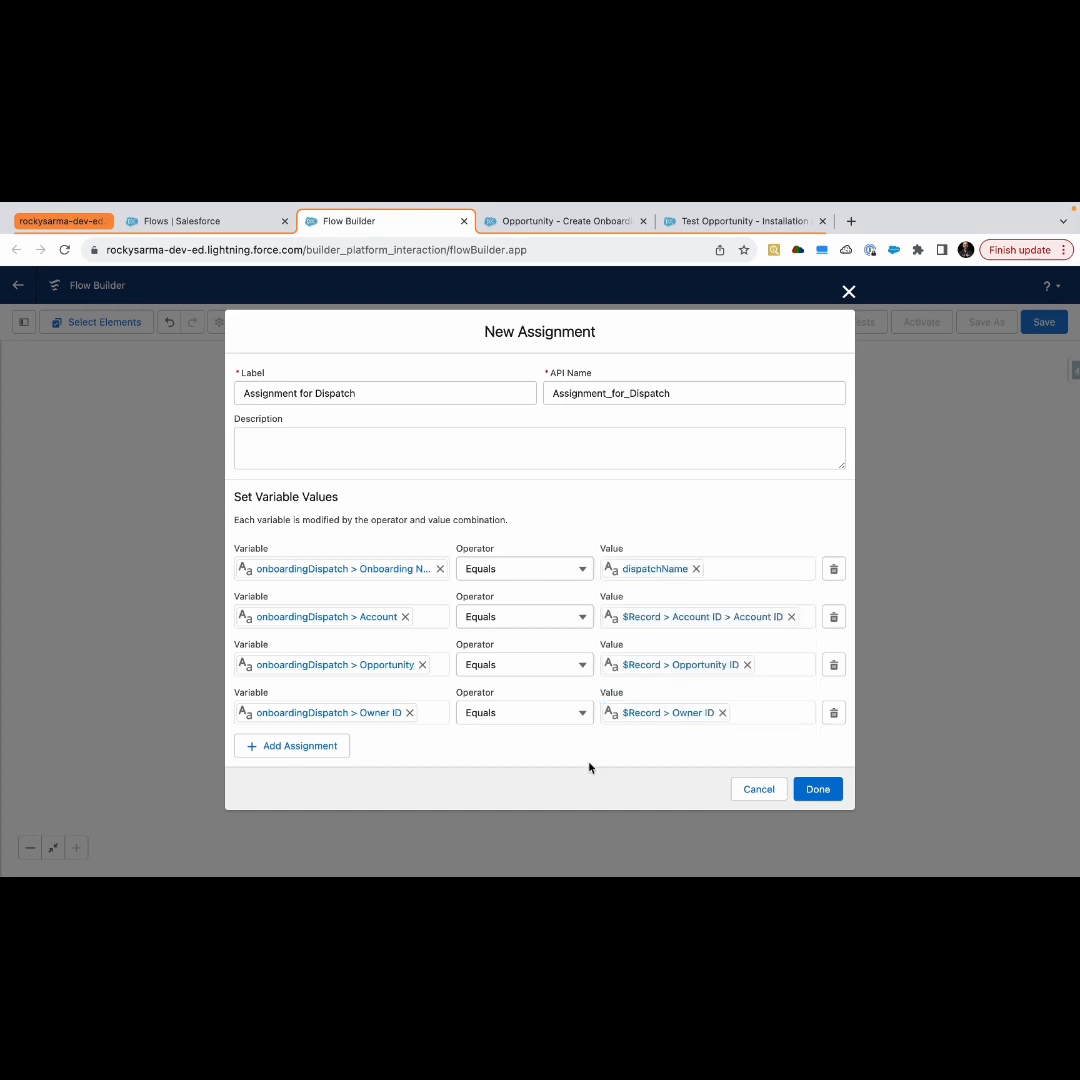
Add a fifth assignment row and begin a new Variable resource of Record data type for the Onboarding object, allowing multiple values
{"action": "left_click", "coordinate": [340, 752]}
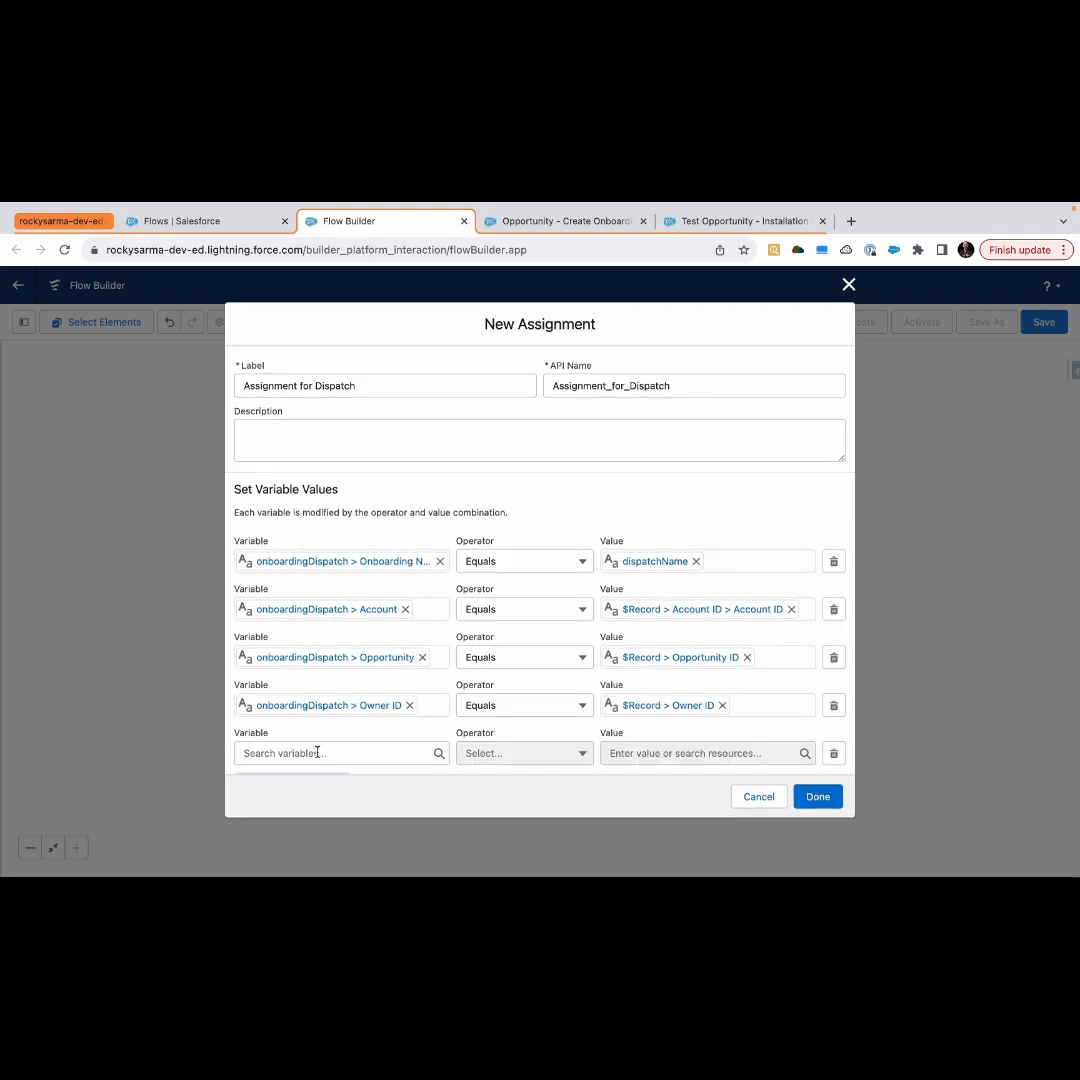
{"action": "left_click", "coordinate": [357, 588]}
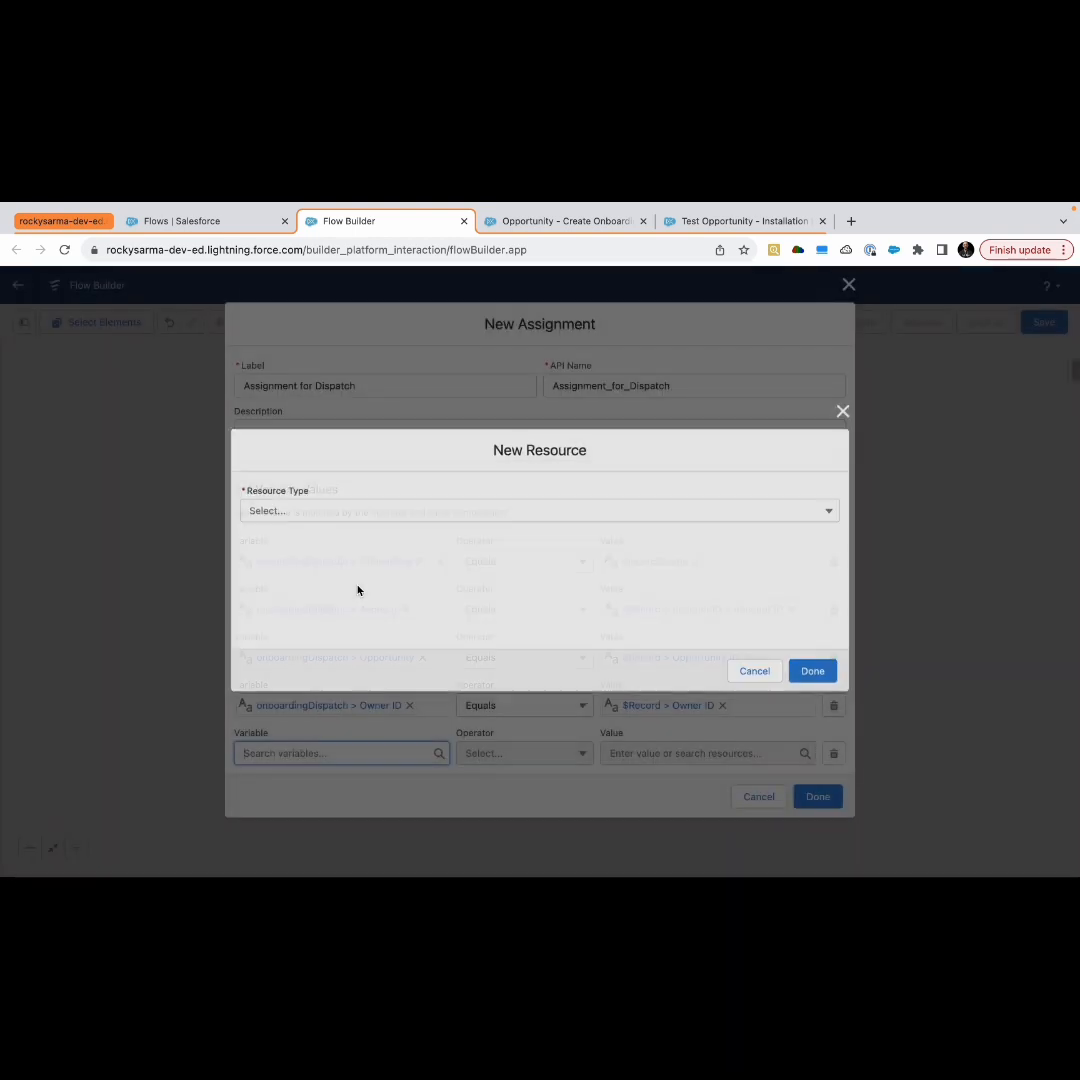
{"action": "left_click", "coordinate": [353, 512]}
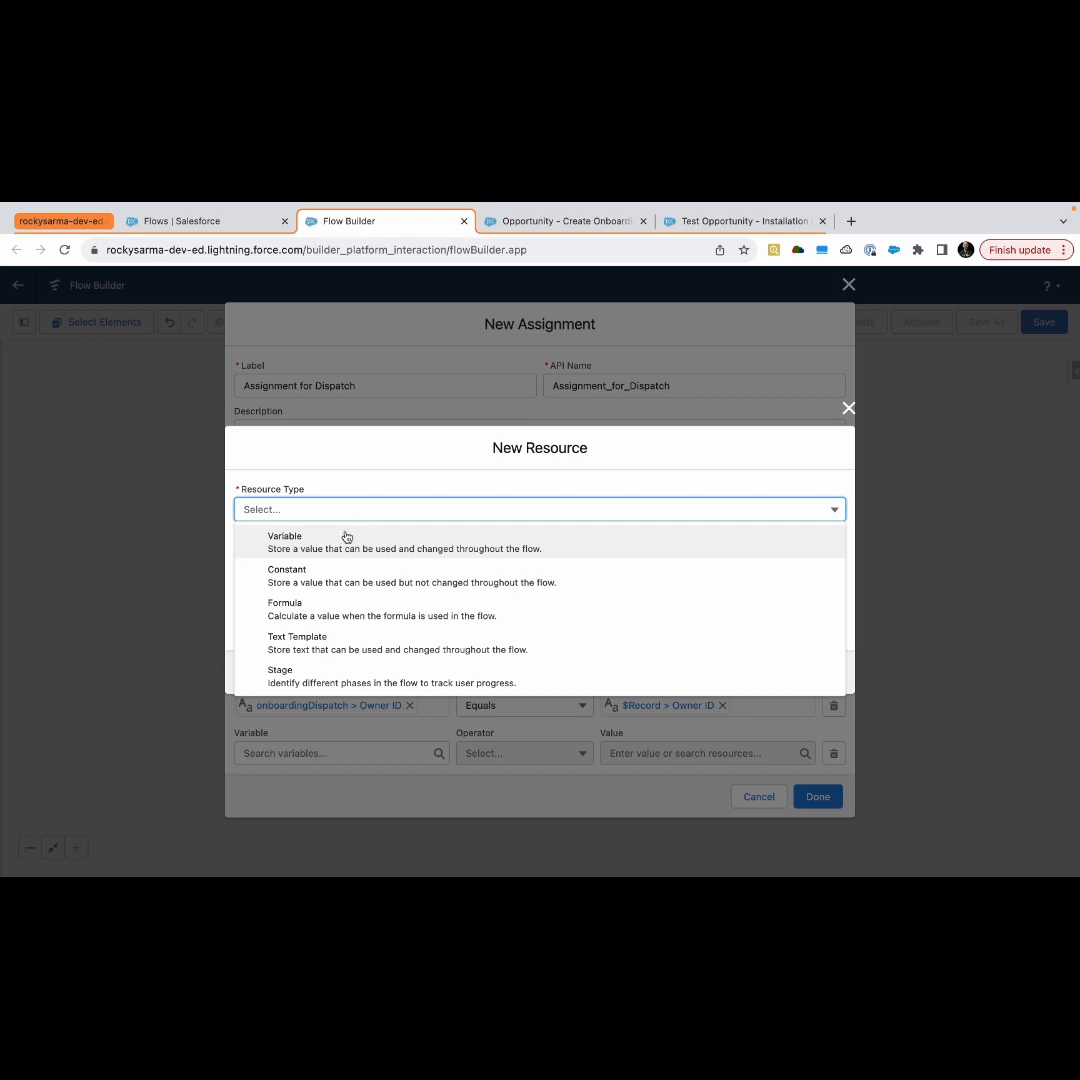
{"action": "left_click", "coordinate": [343, 540]}
{"action": "left_click", "coordinate": [313, 650]}
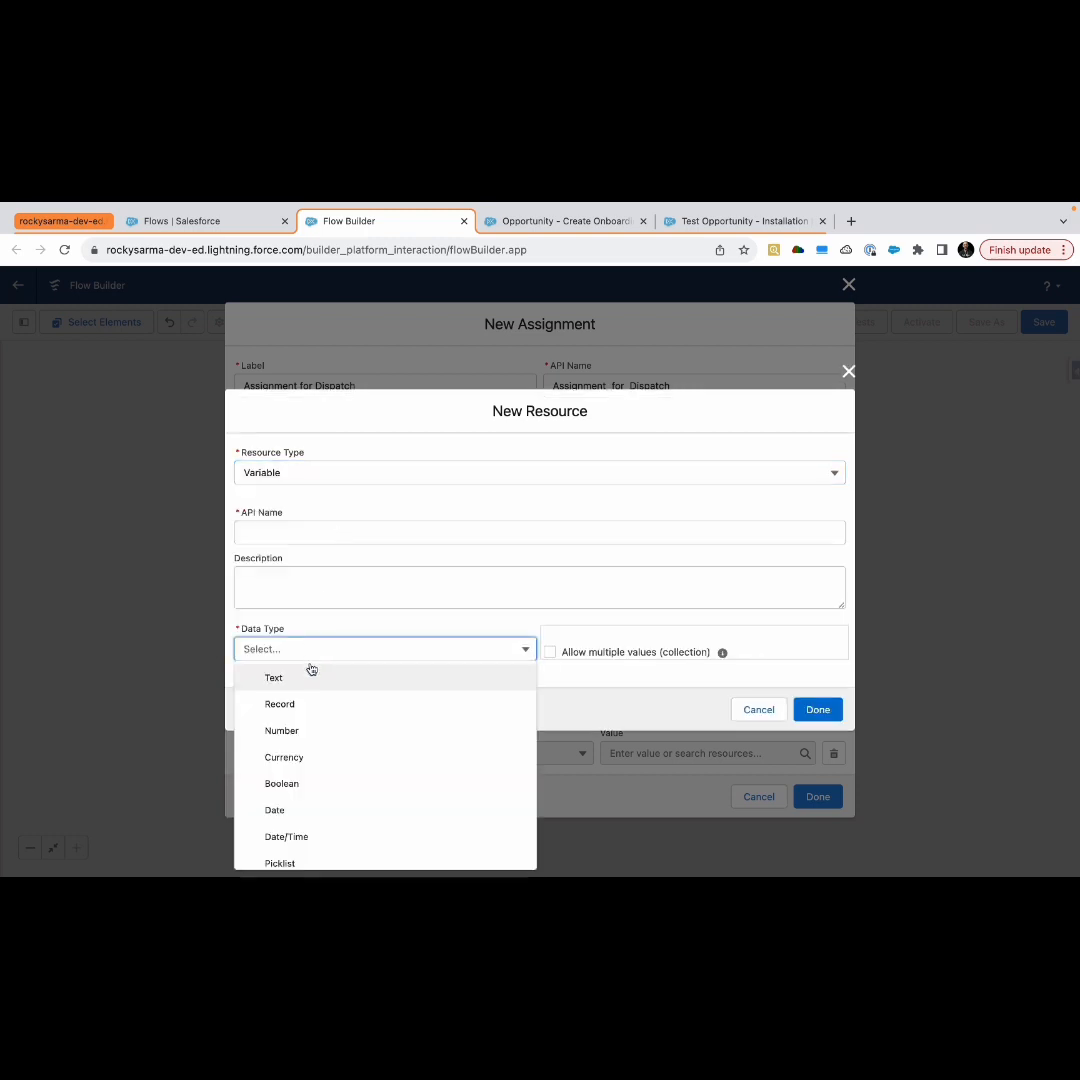
{"action": "left_click", "coordinate": [300, 704]}
{"action": "left_click", "coordinate": [312, 660]}
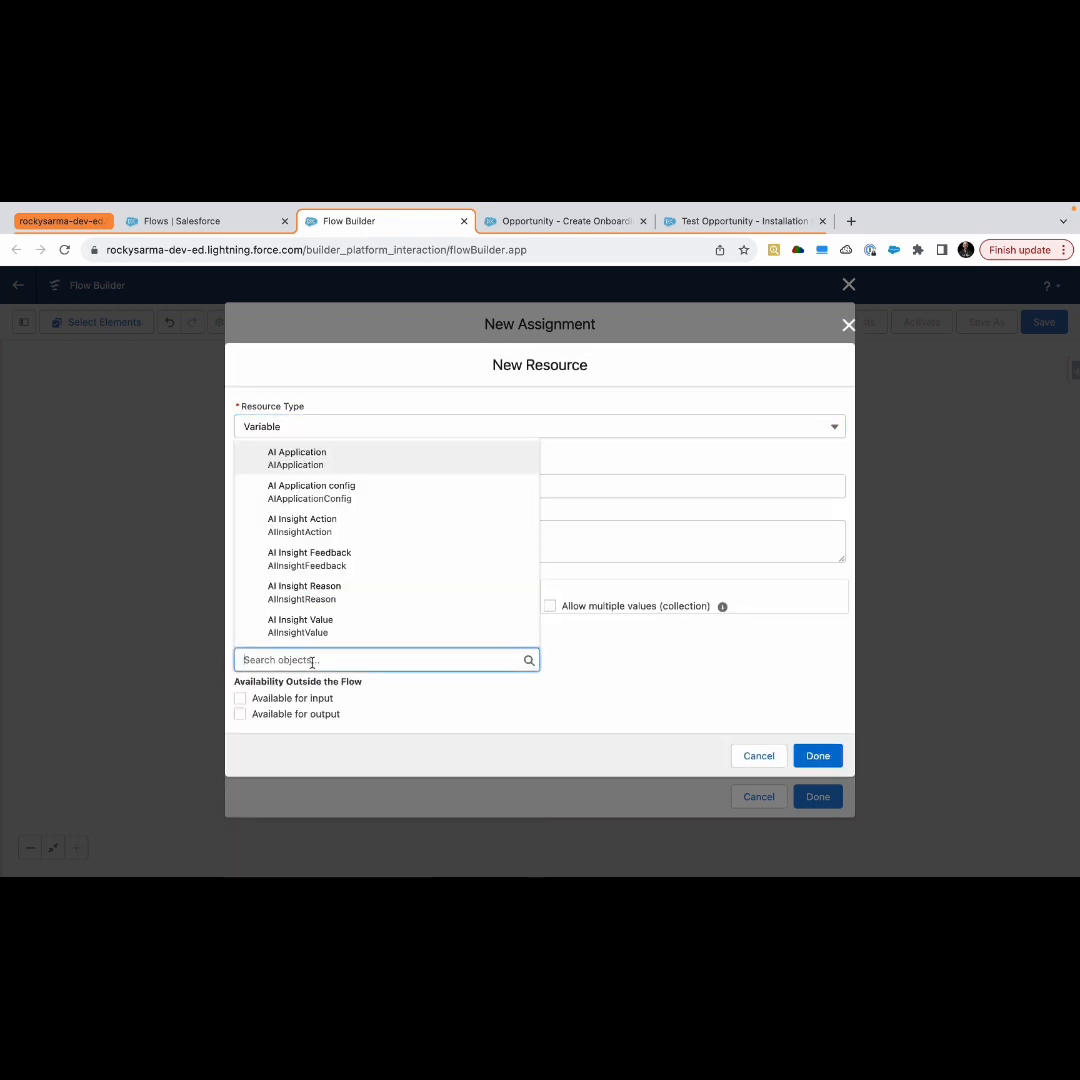
{"action": "type", "text": "on"}
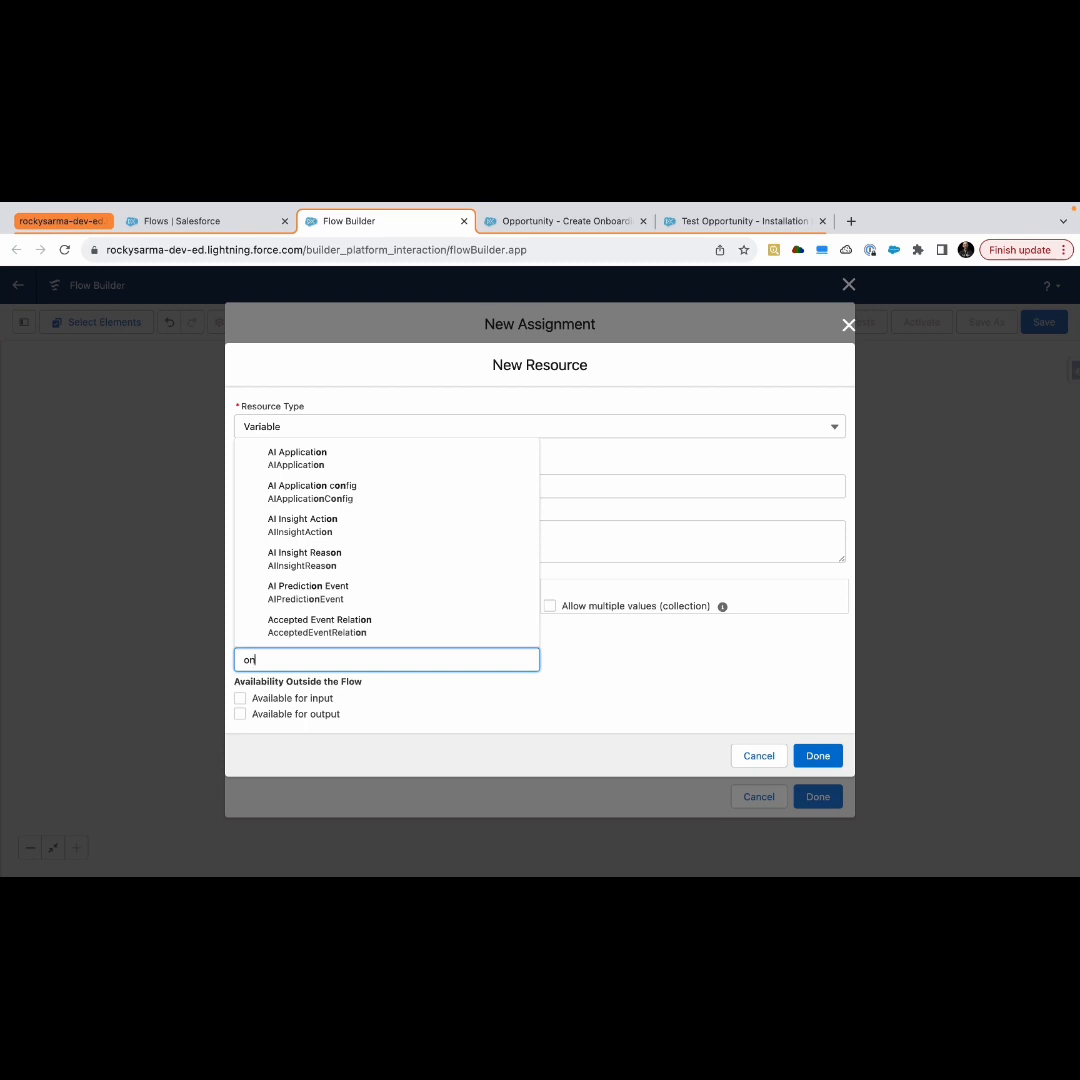
{"action": "type", "text": "boa"}
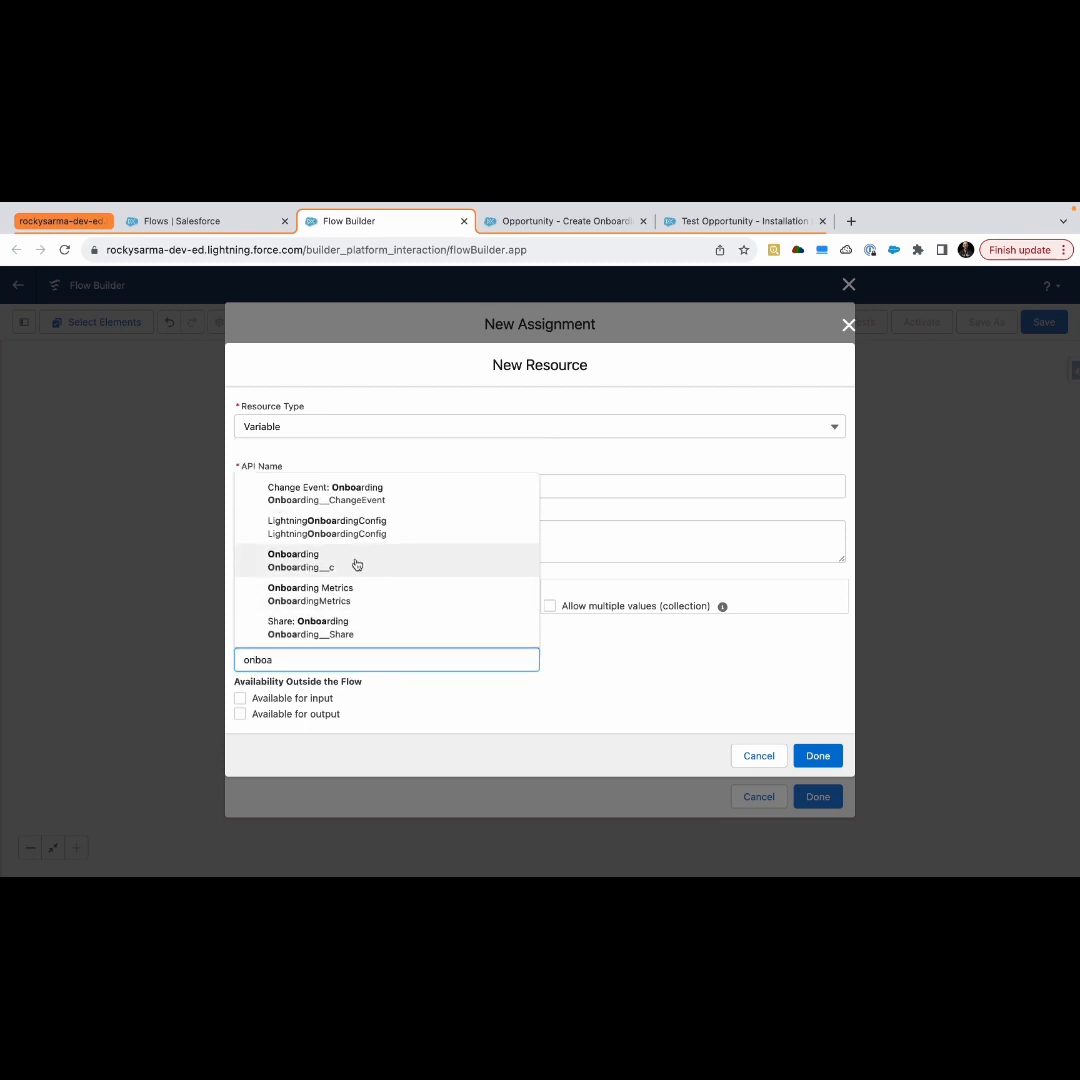
{"action": "left_click", "coordinate": [356, 565]}
{"action": "left_click", "coordinate": [550, 606]}
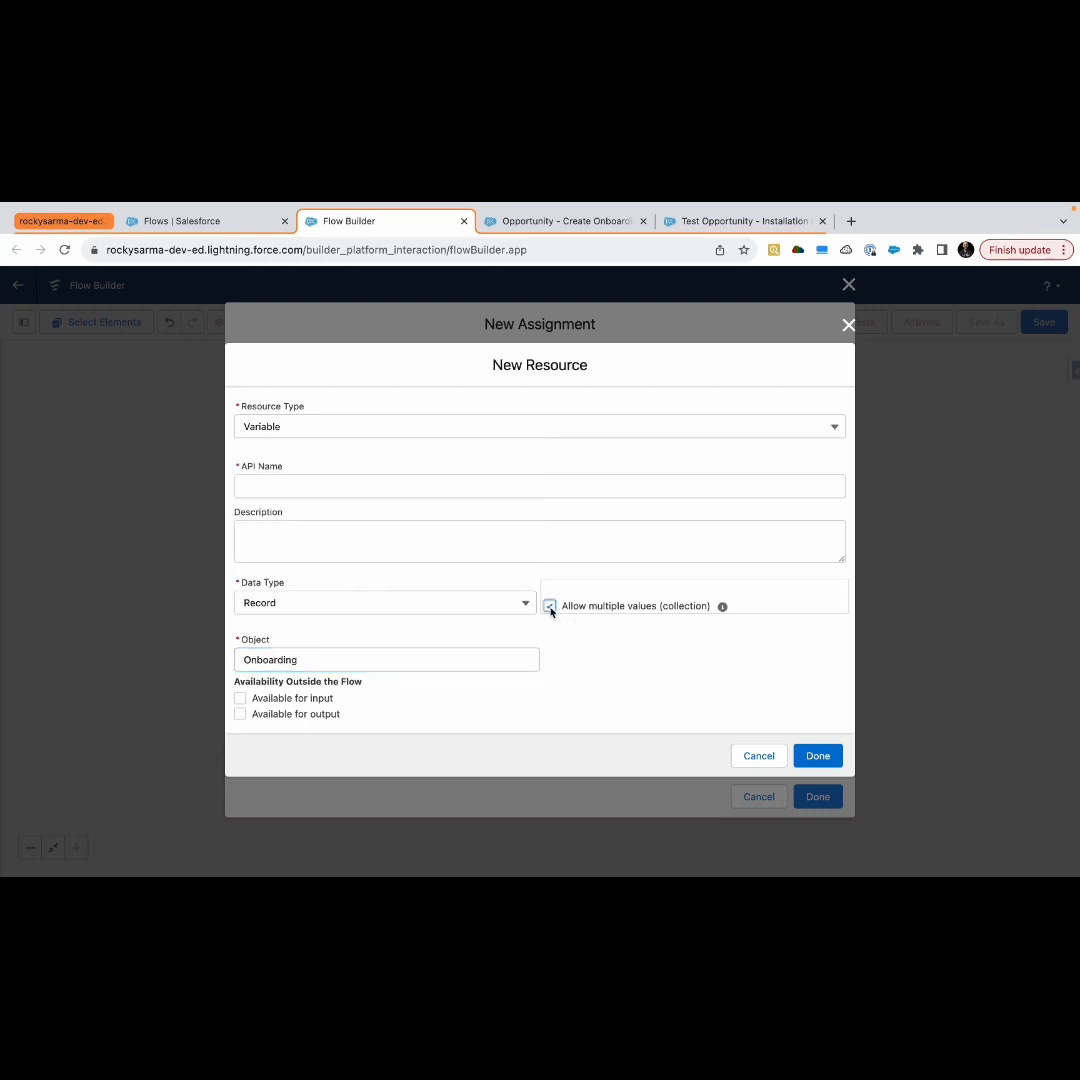
Name the new collection variable onboardingCollection and finish creating the resource
{"action": "left_click", "coordinate": [293, 484]}
{"action": "type", "text": "on"}
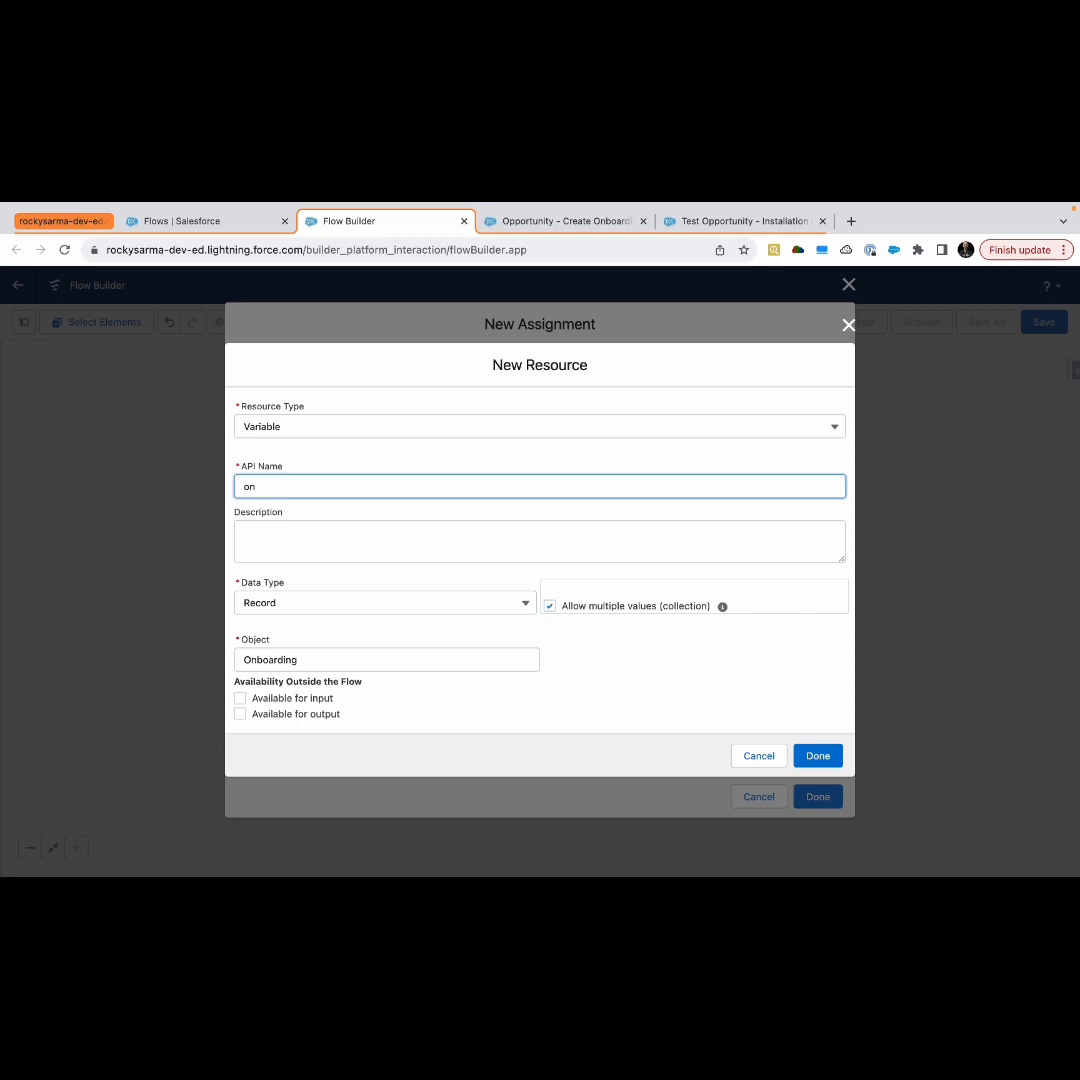
{"action": "type", "text": "boardingCollection"}
{"action": "left_click", "coordinate": [641, 688]}
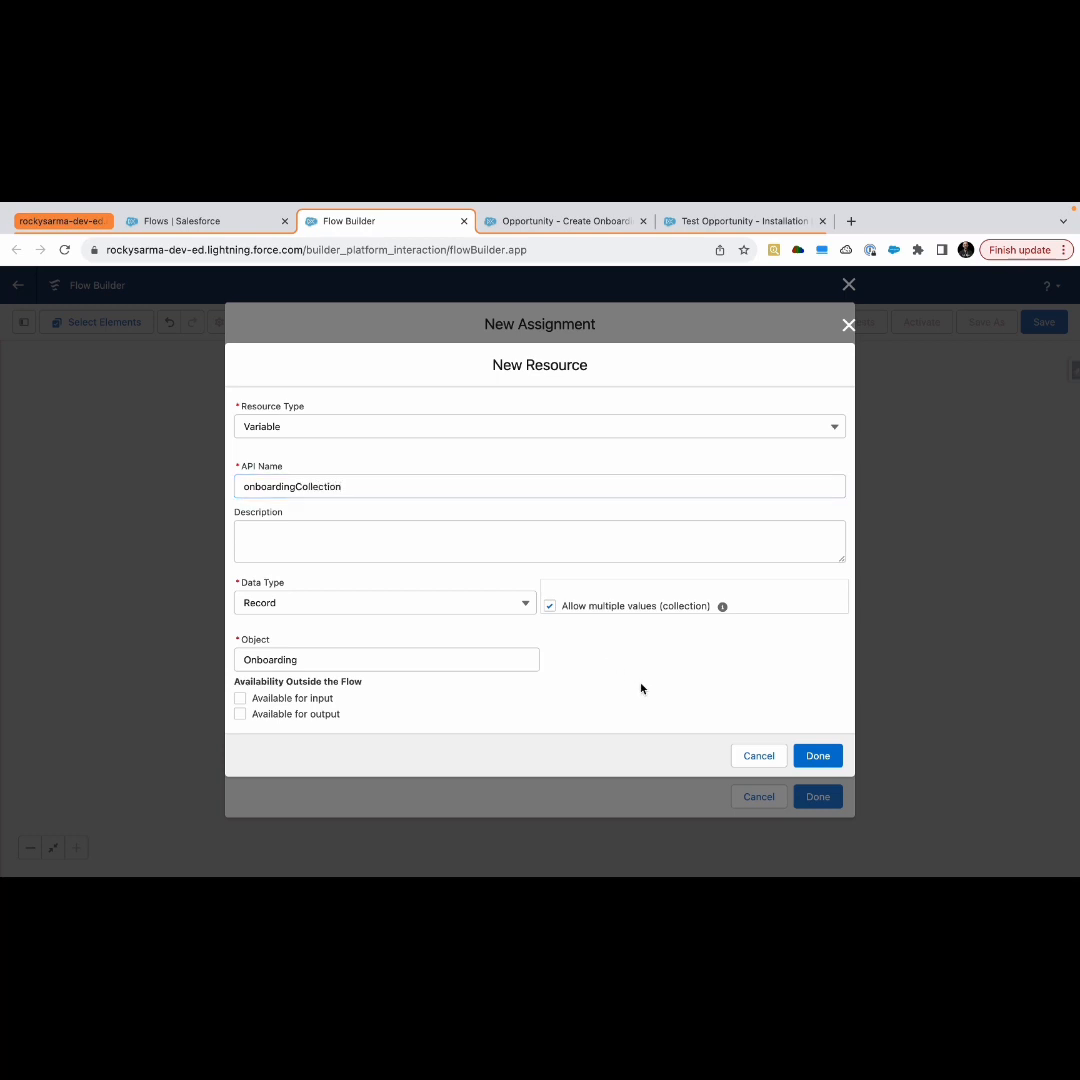
{"action": "left_click", "coordinate": [818, 757]}
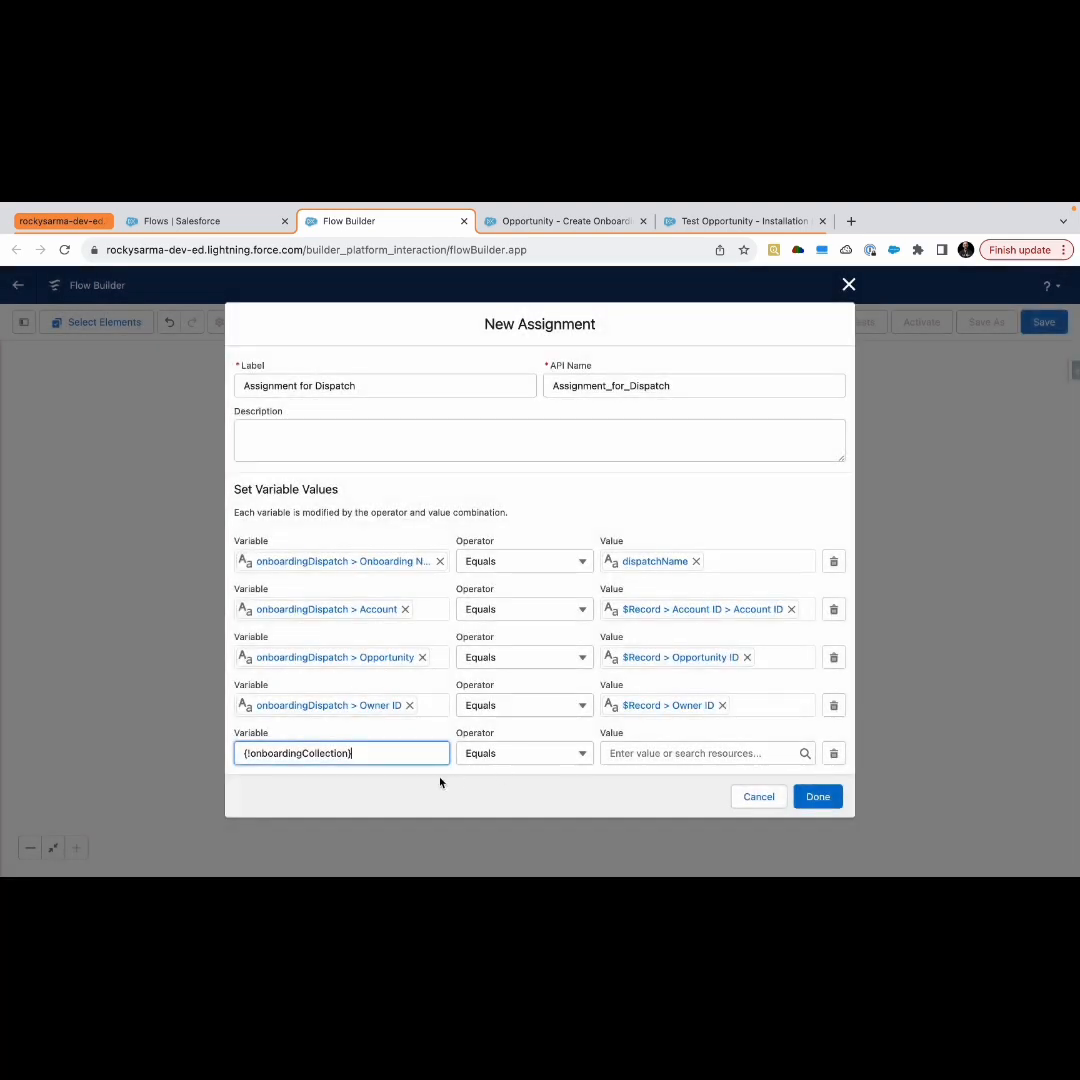
Set the fifth row to Add onboardingDispatch to onboardingCollection, then save the Assignment for Dispatch element
{"action": "left_click", "coordinate": [558, 758]}
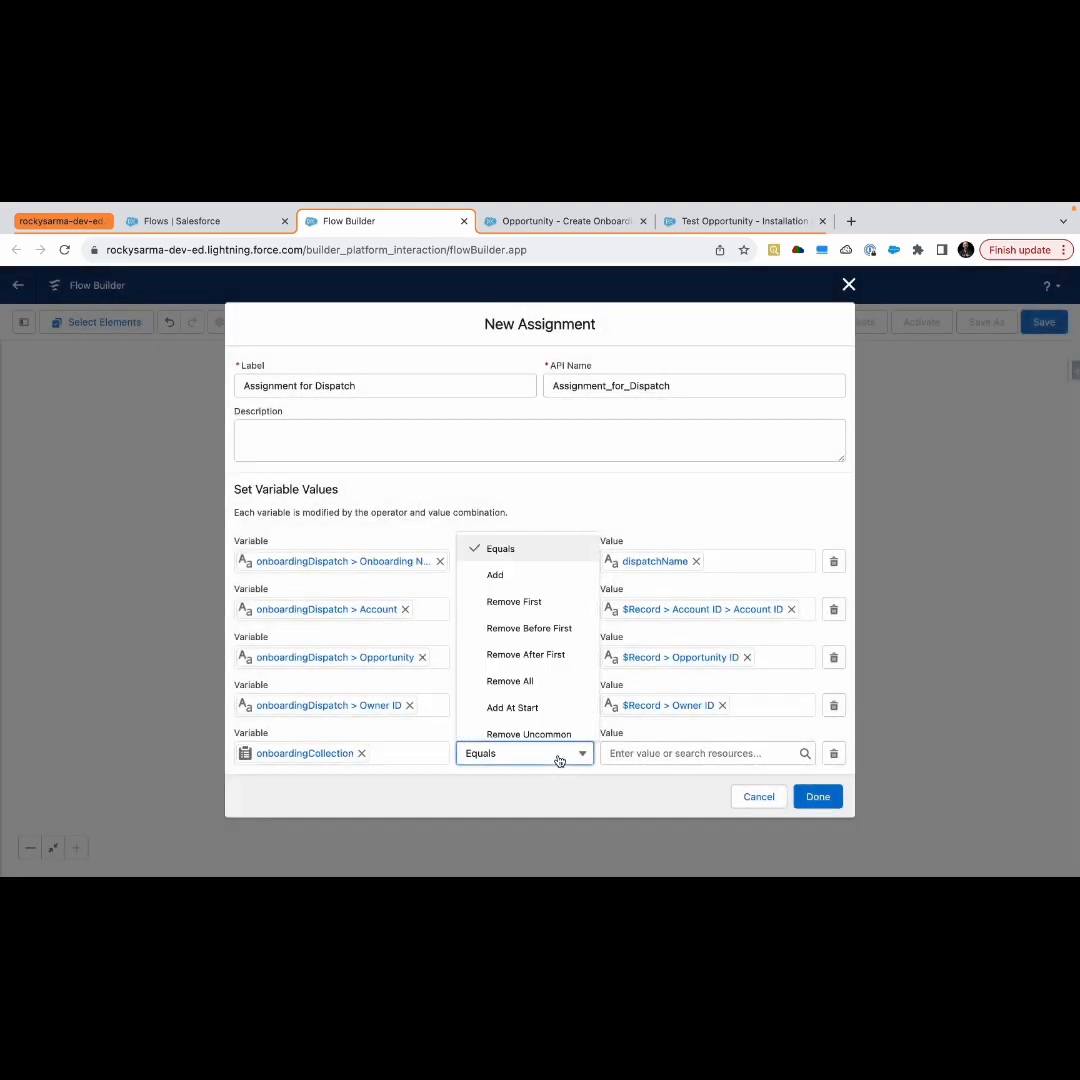
{"action": "left_click", "coordinate": [530, 577]}
{"action": "left_click", "coordinate": [620, 753]}
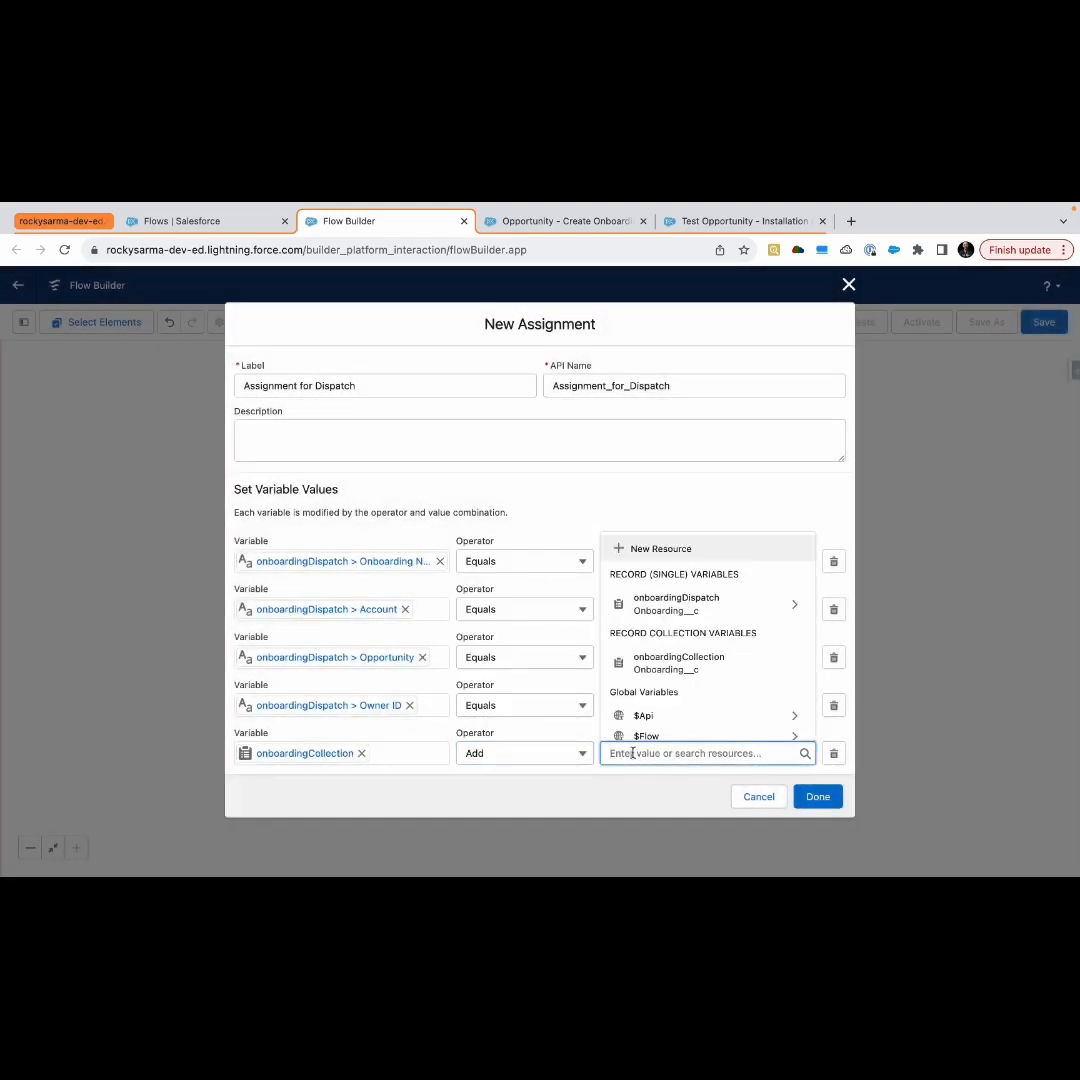
{"action": "left_click", "coordinate": [676, 604]}
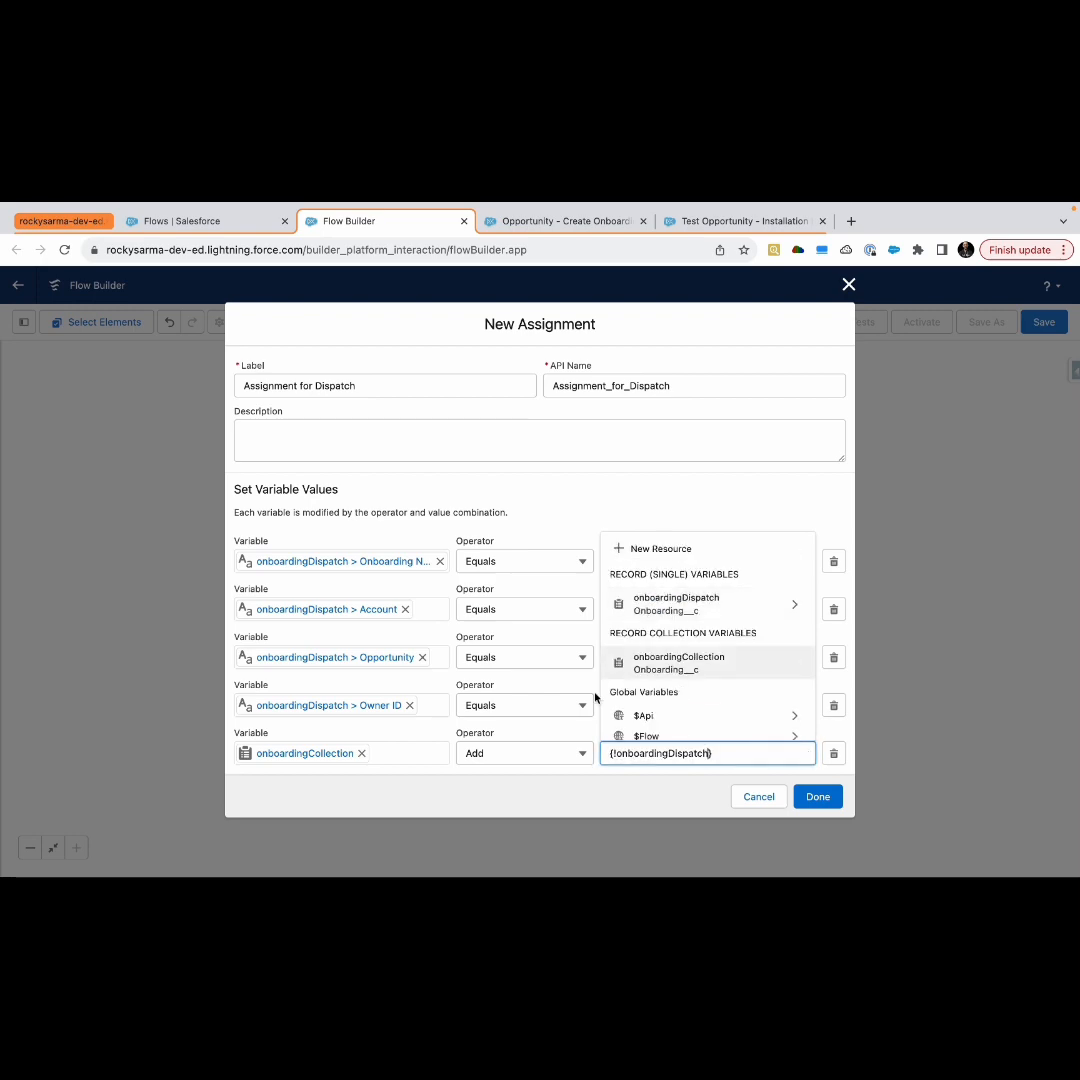
{"action": "left_click", "coordinate": [589, 796]}
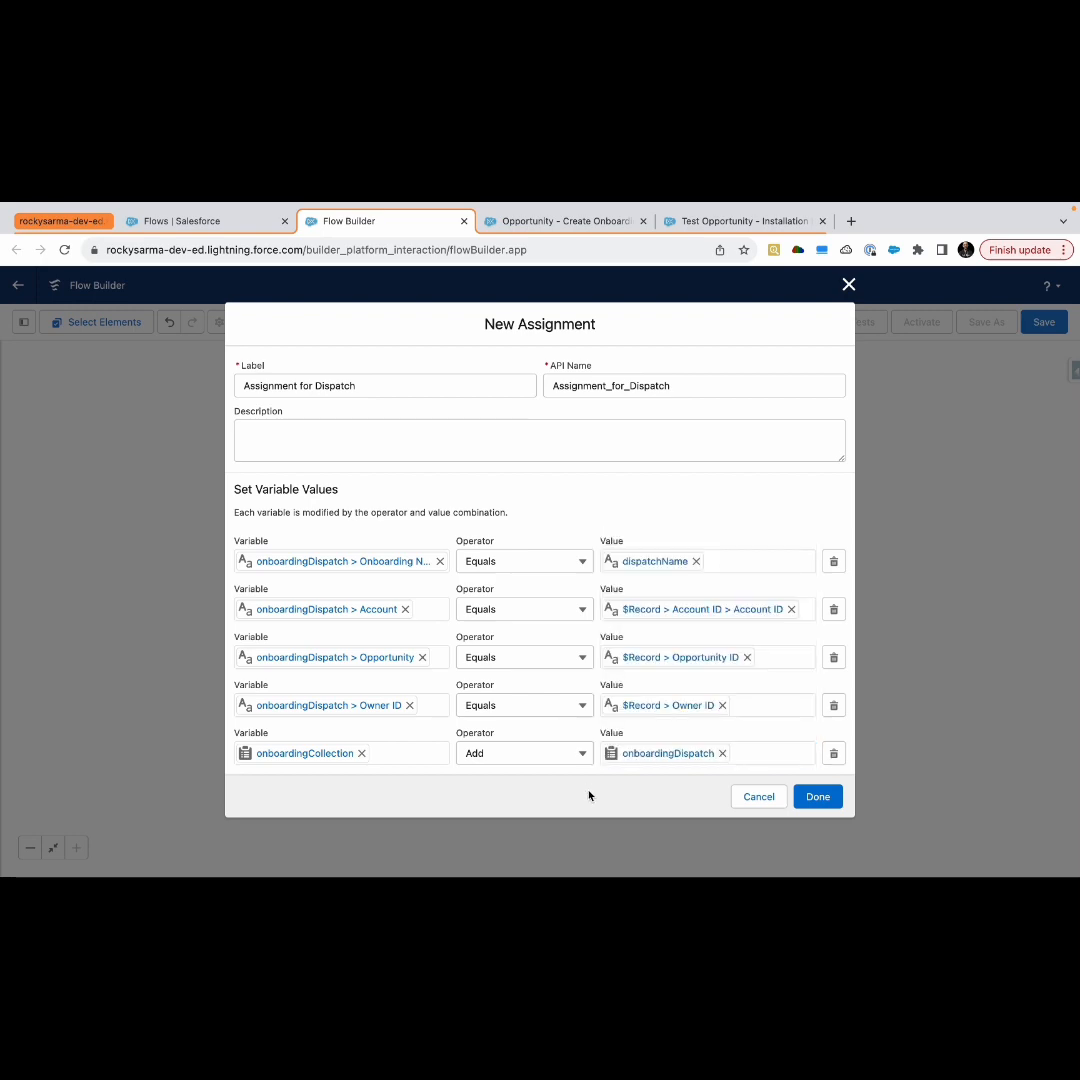
{"action": "left_click", "coordinate": [819, 799]}
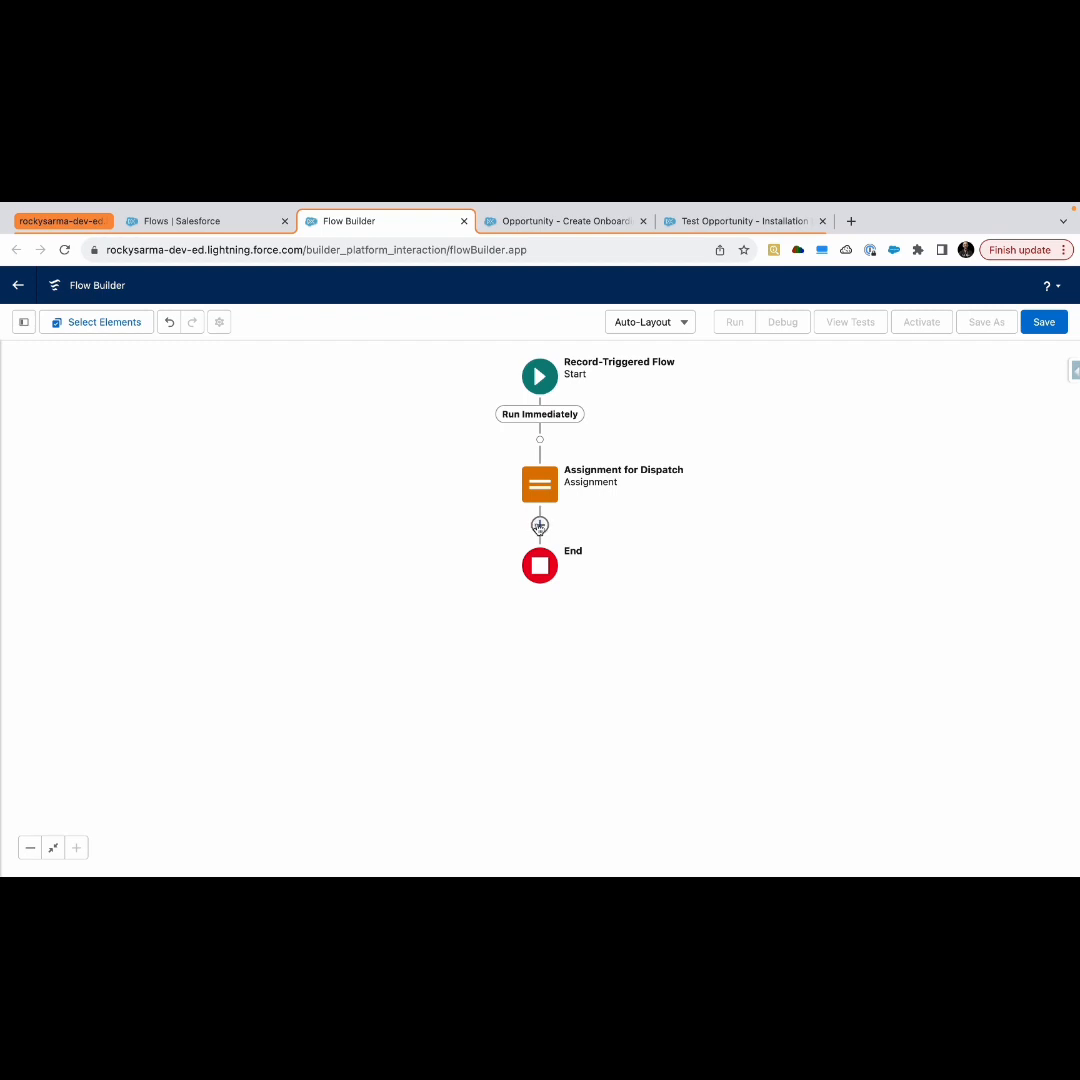
Insert a new Assignment element after Assignment for Dispatch, labelled Assignment for installation
{"action": "left_click", "coordinate": [540, 525]}
{"action": "type", "text": "ass"}
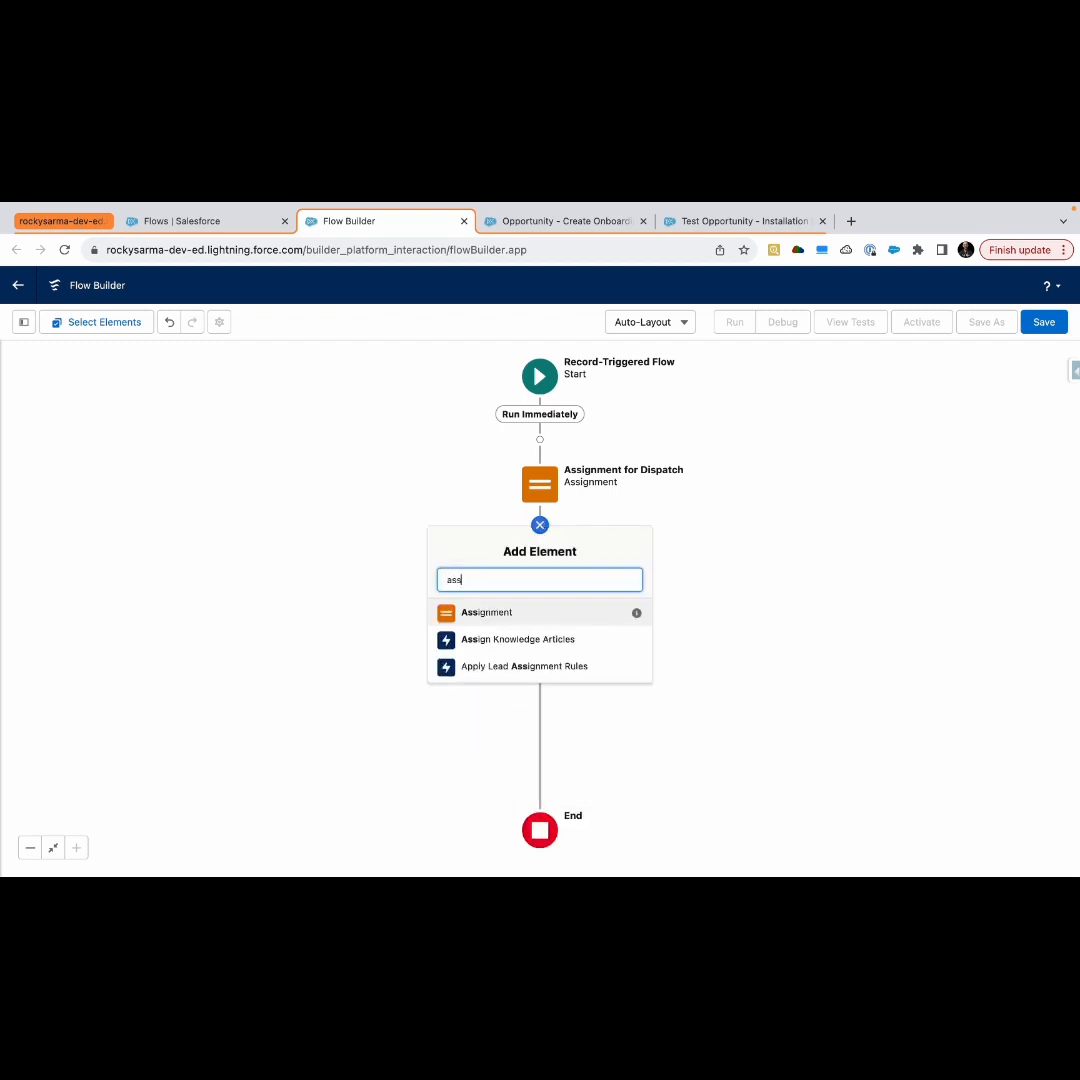
{"action": "left_click", "coordinate": [485, 612]}
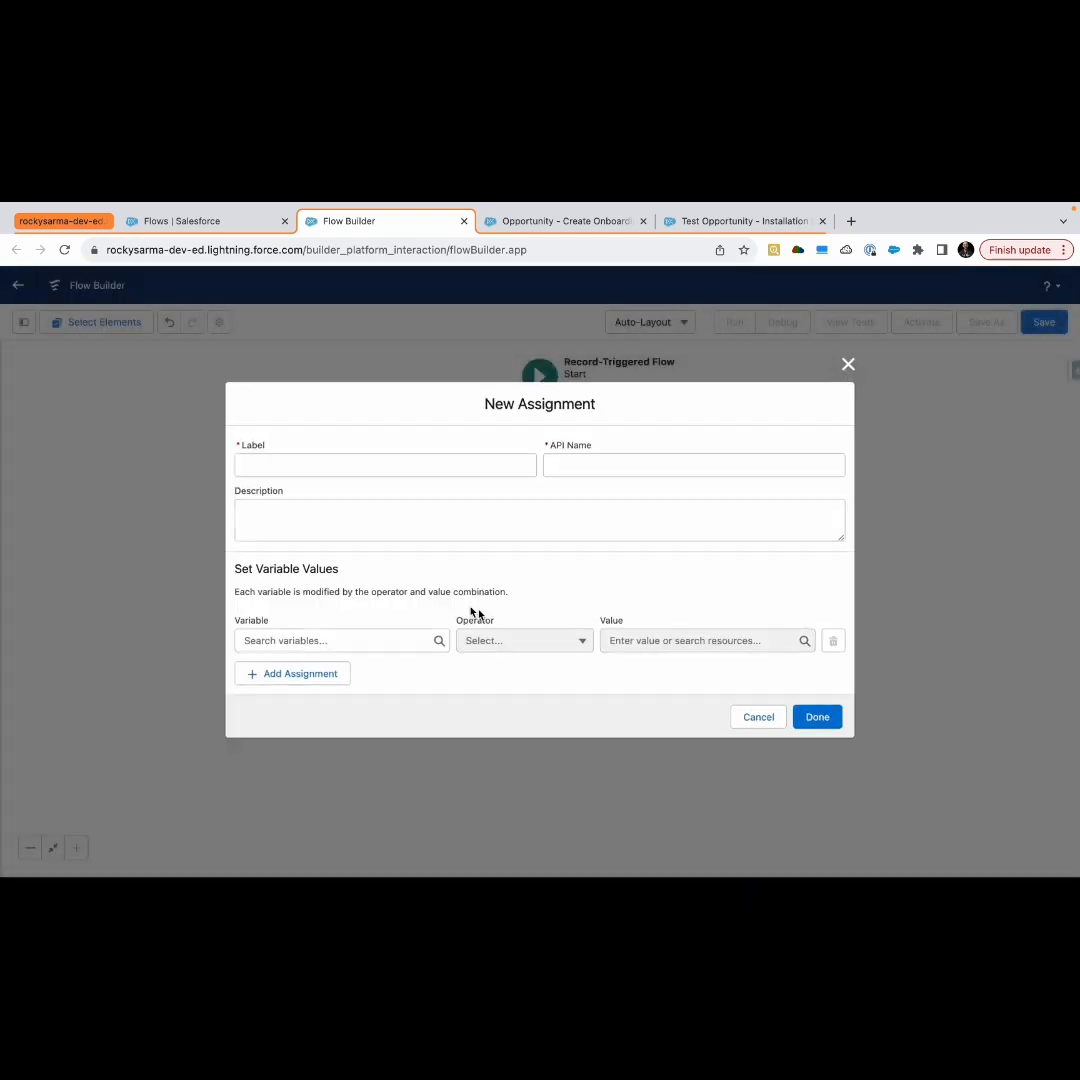
{"action": "type", "text": "Assignment"}
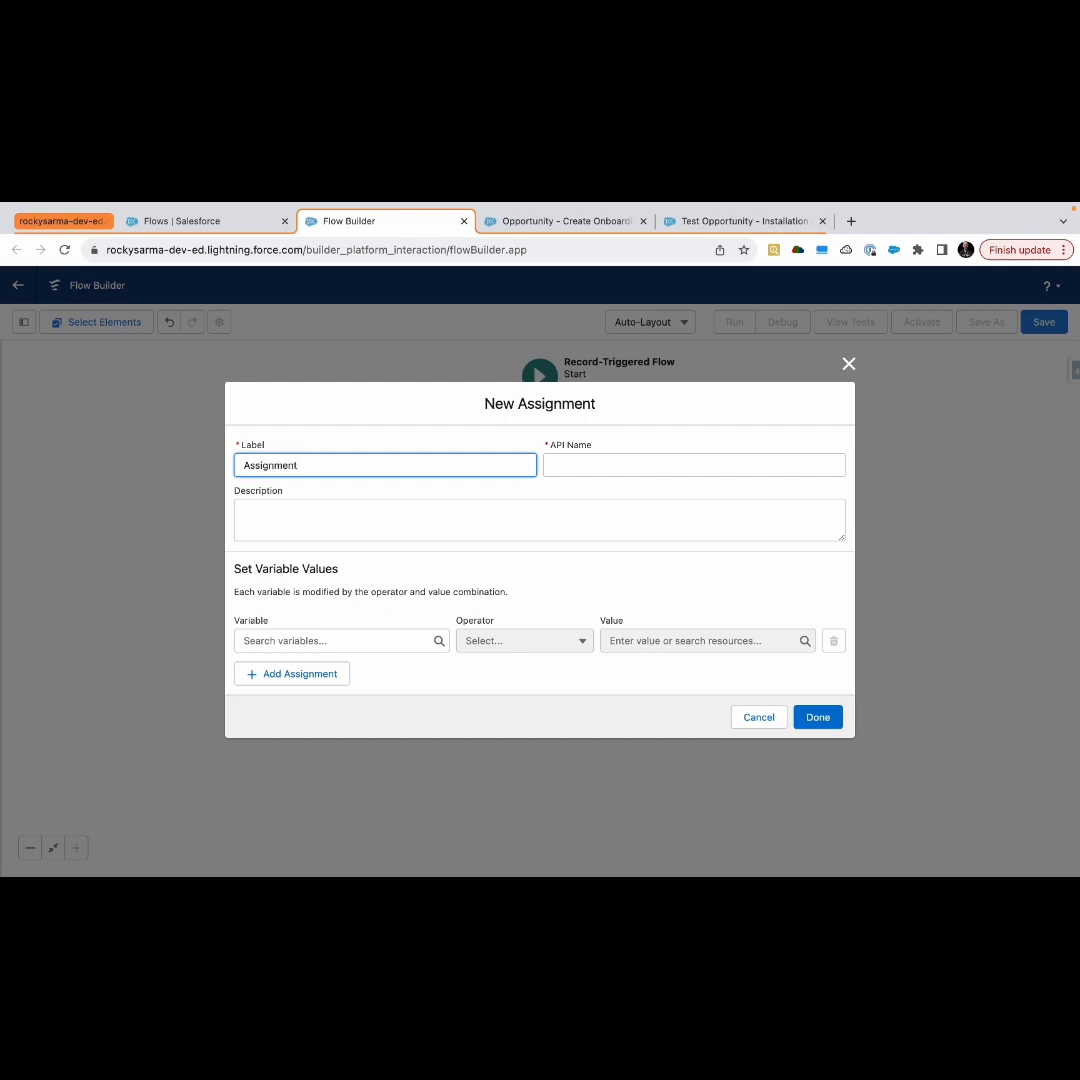
{"action": "type", "text": " for installation"}
{"action": "left_click", "coordinate": [369, 534]}
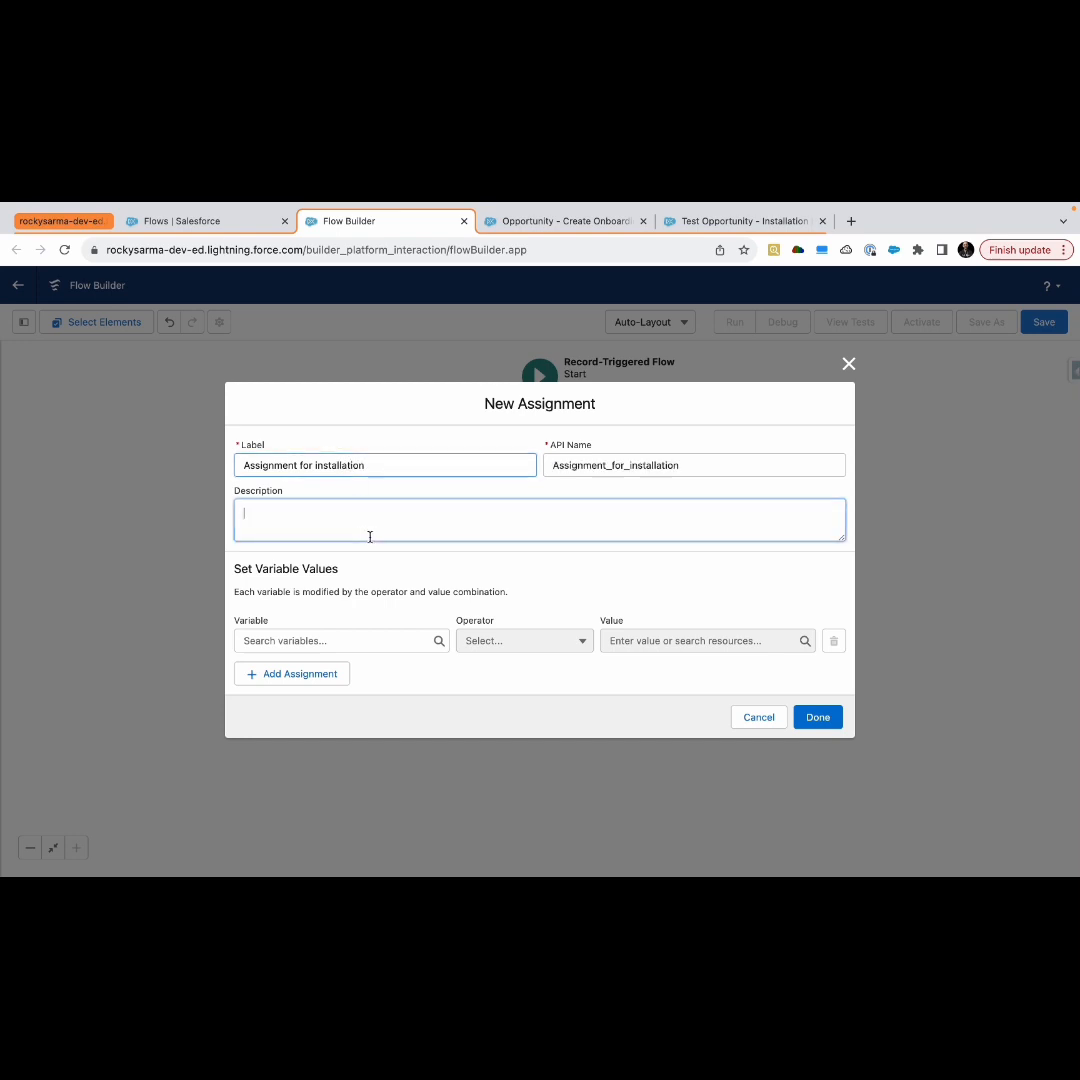
From the first row's variable field, begin a new Variable resource of Record data type for the Onboarding object
{"action": "left_click", "coordinate": [340, 640]}
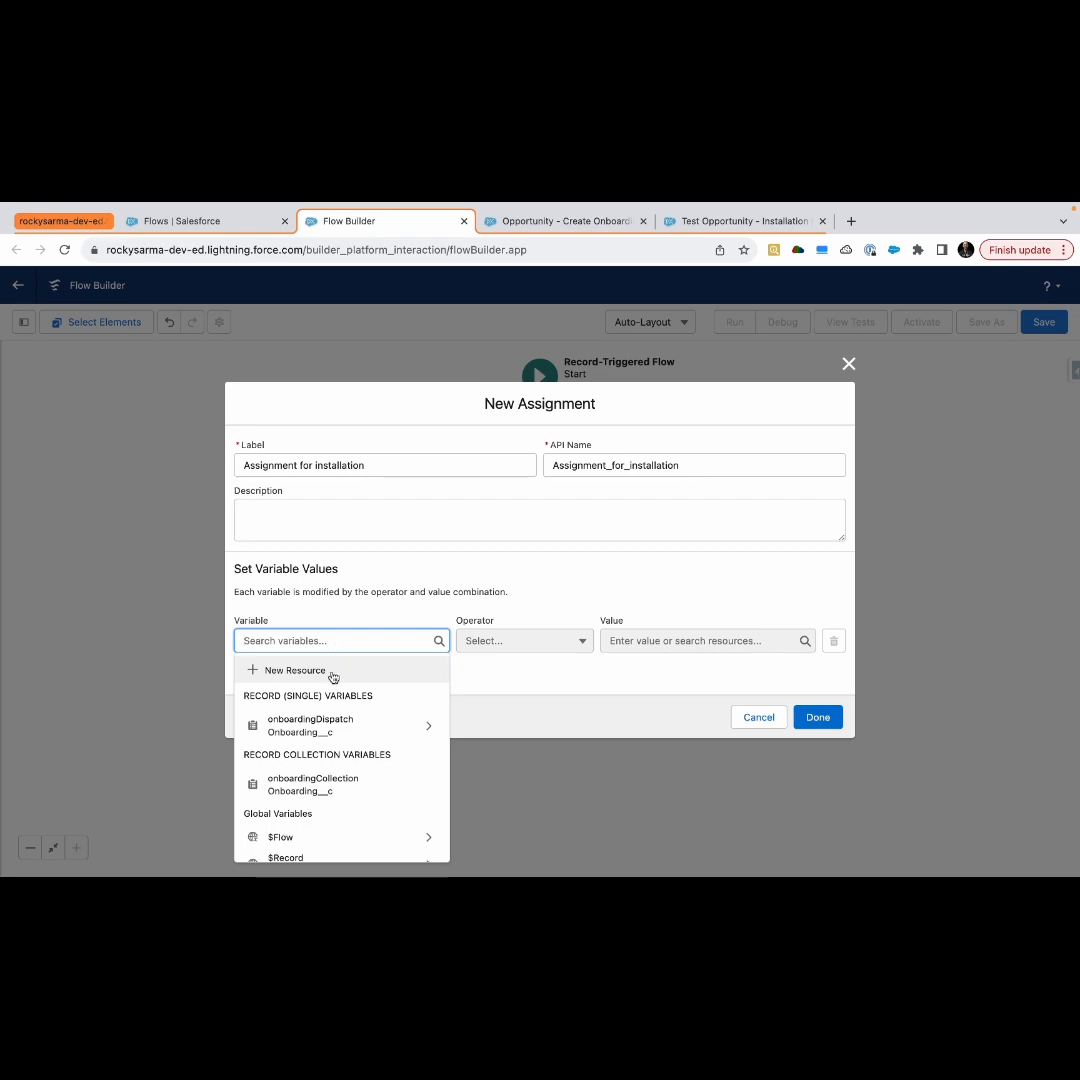
{"action": "left_click", "coordinate": [309, 671]}
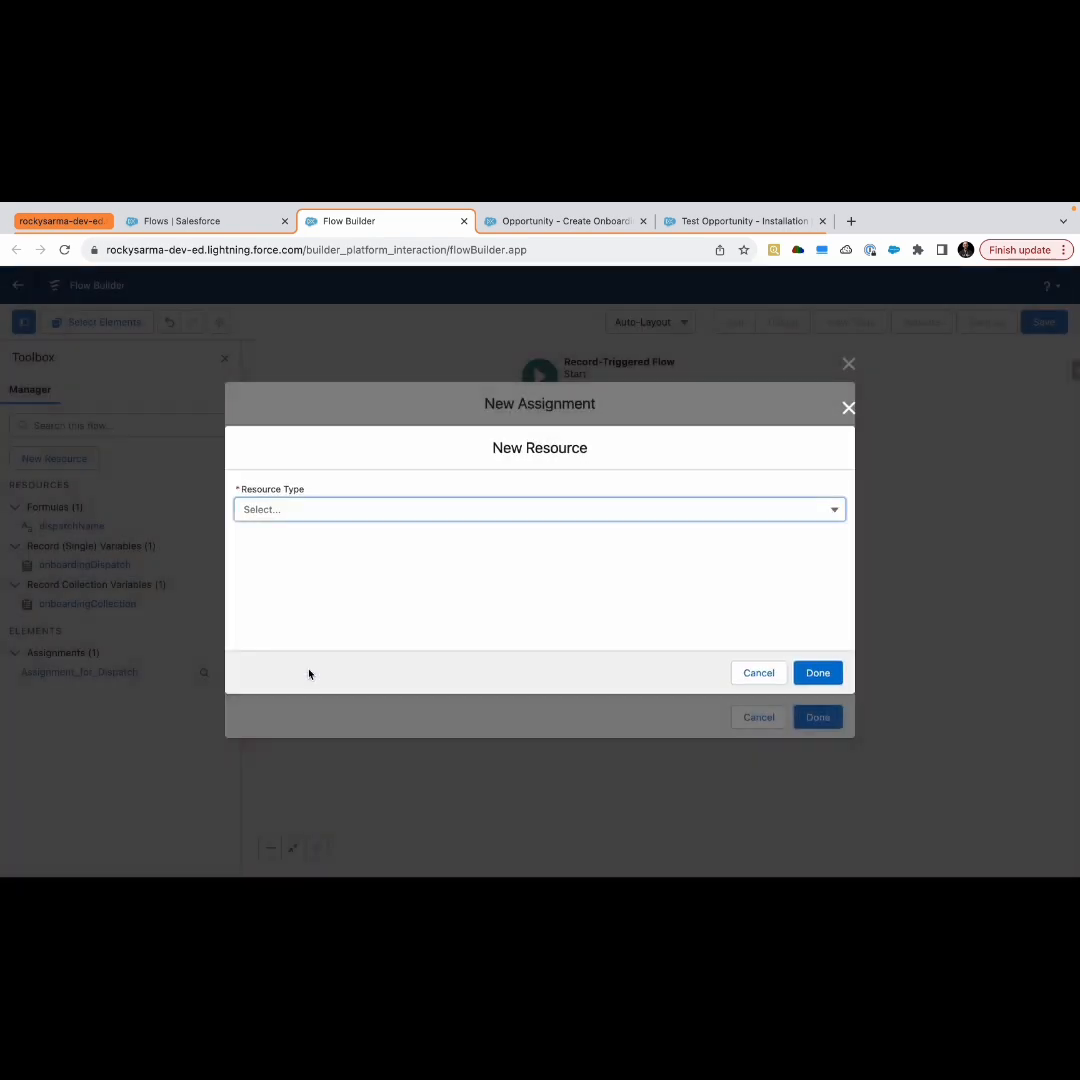
{"action": "left_click", "coordinate": [320, 511]}
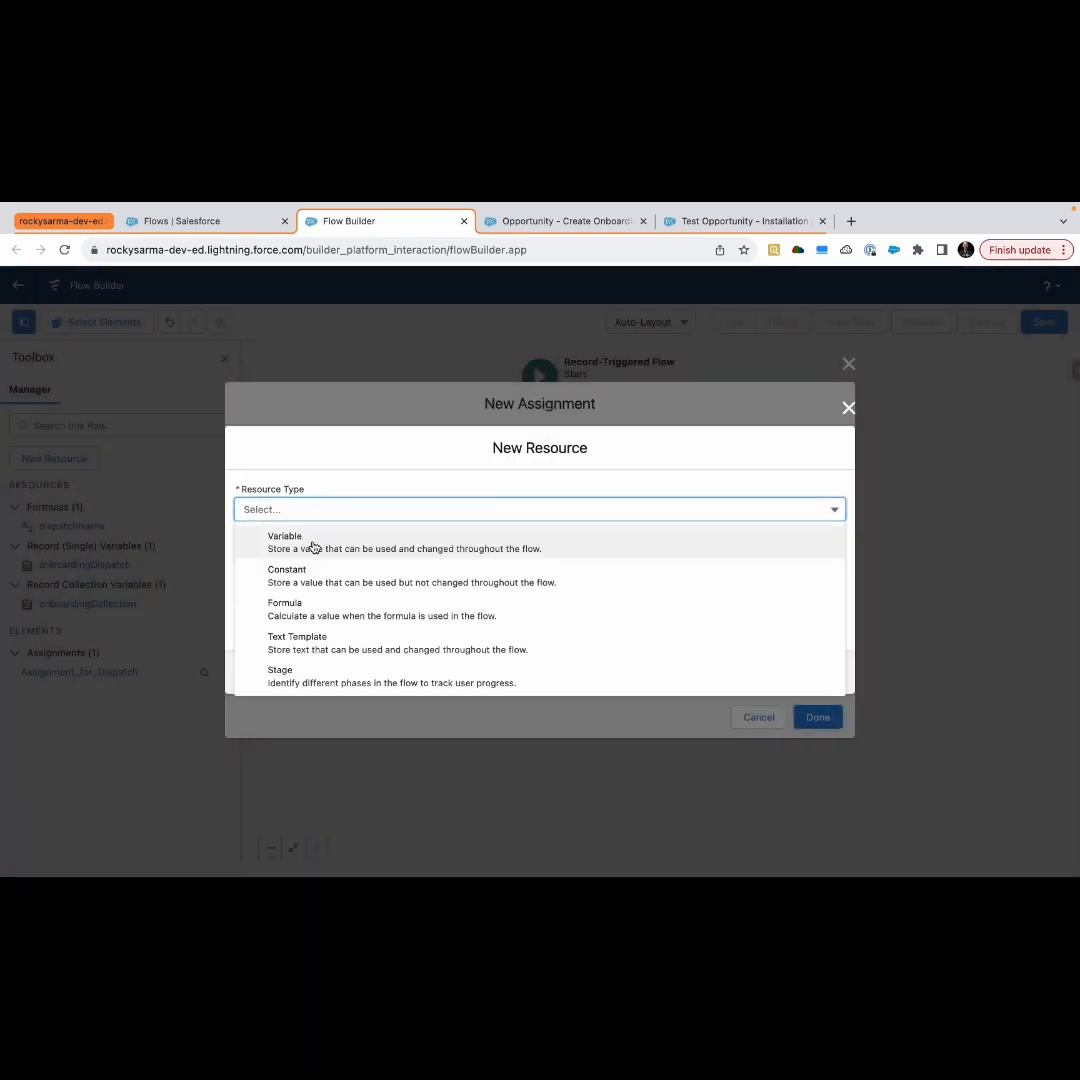
{"action": "left_click", "coordinate": [312, 547]}
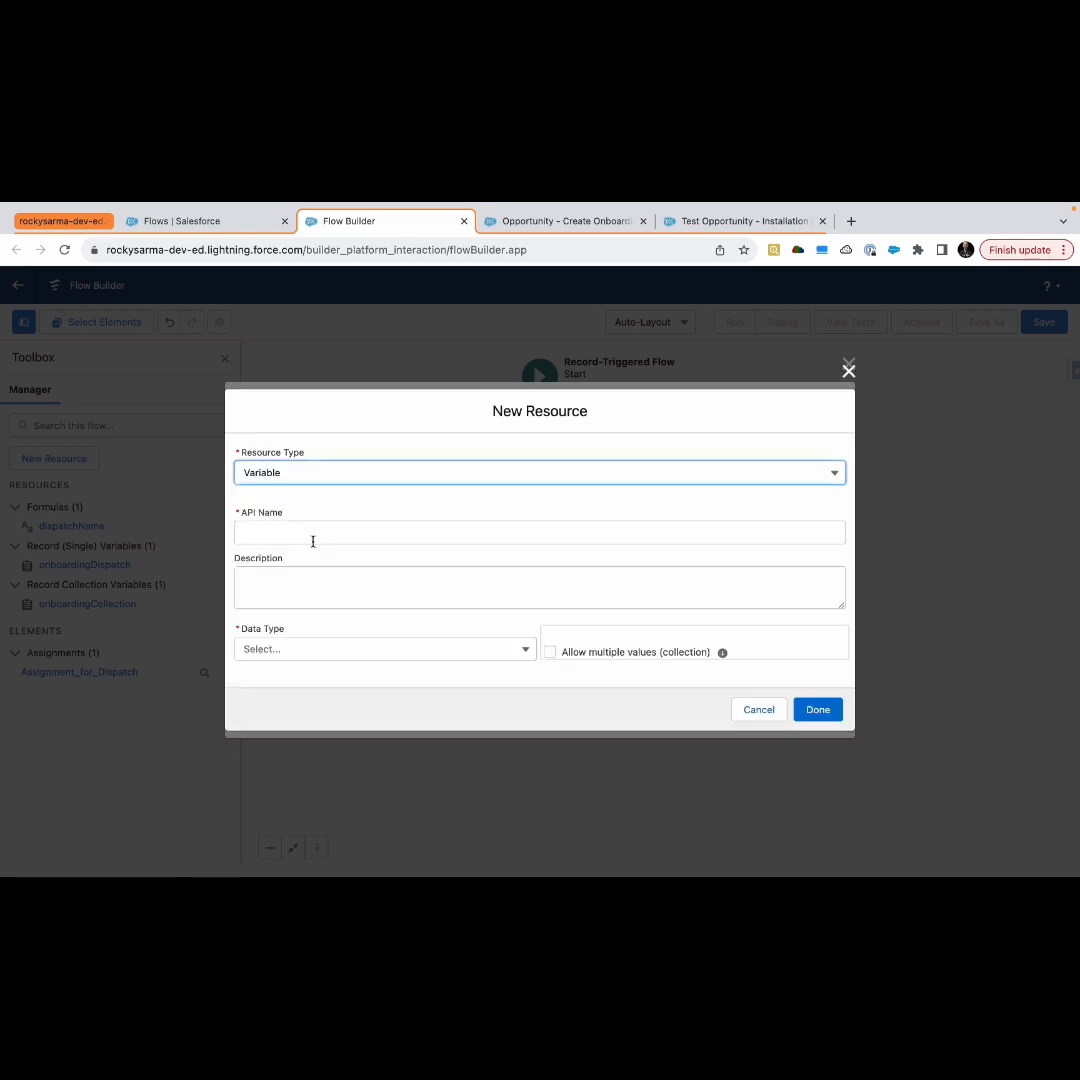
{"action": "left_click", "coordinate": [287, 649]}
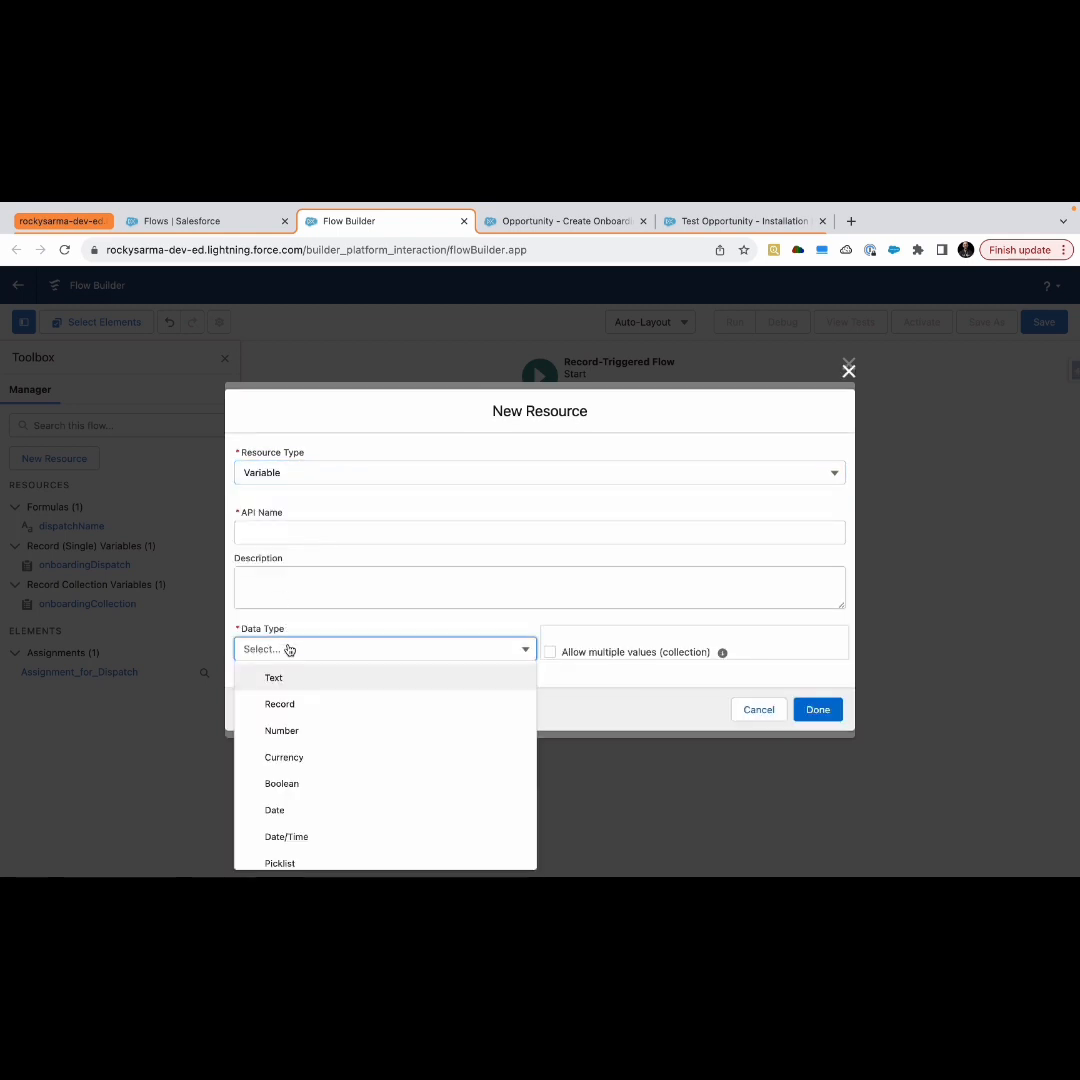
{"action": "left_click", "coordinate": [320, 706]}
{"action": "left_click", "coordinate": [322, 660]}
{"action": "type", "text": "On"}
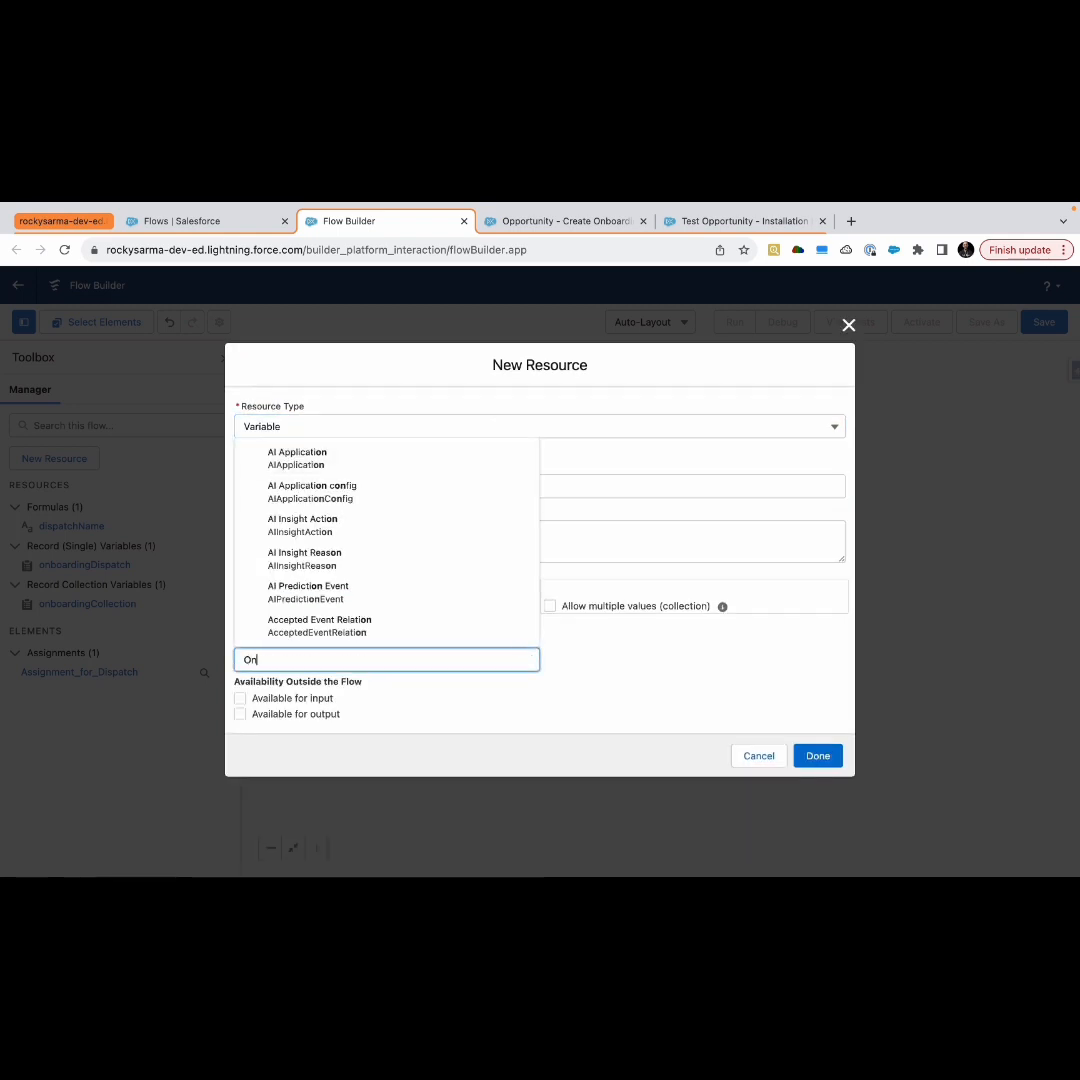
{"action": "type", "text": "board"}
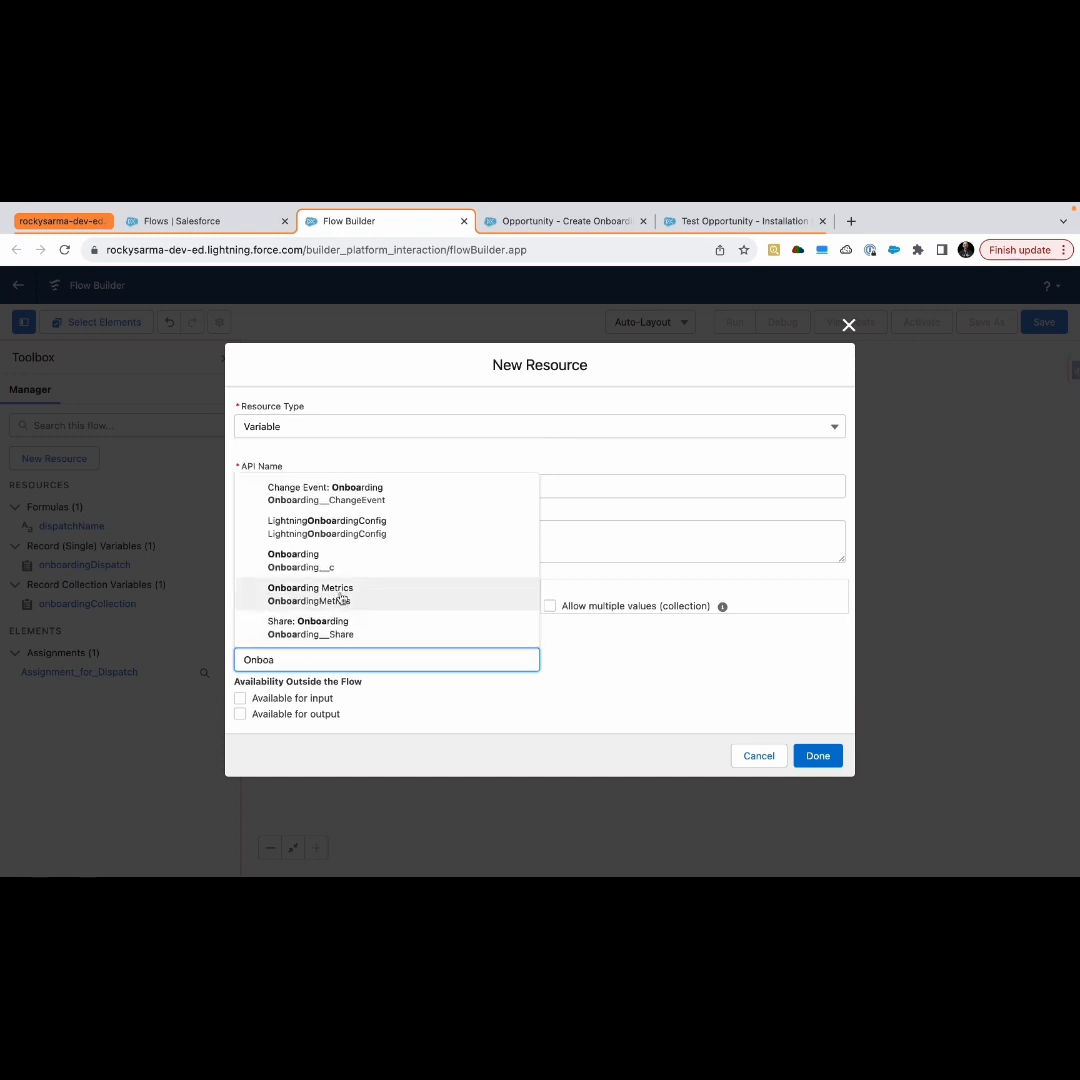
{"action": "left_click", "coordinate": [330, 561]}
{"action": "left_click", "coordinate": [280, 489]}
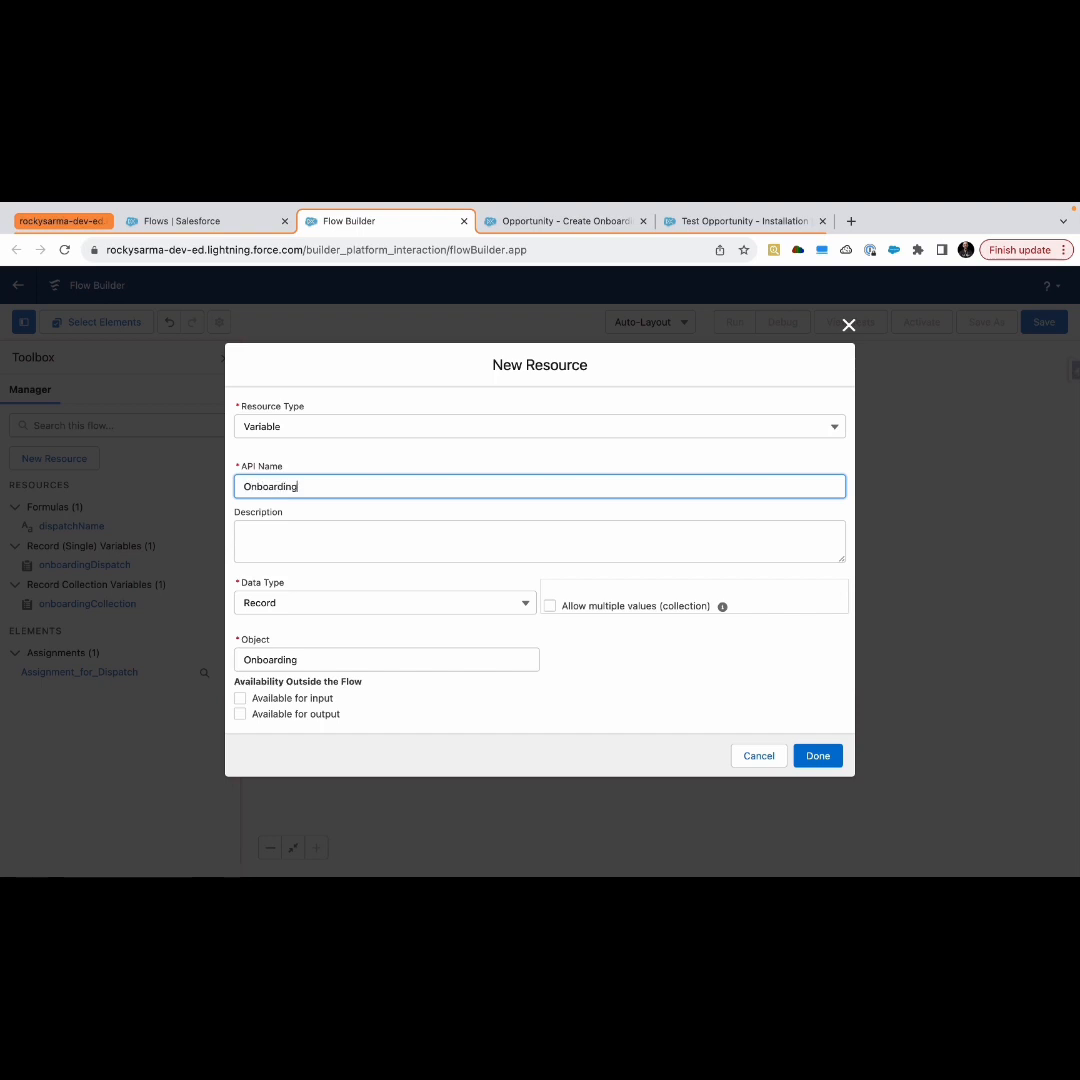
Name the new record variable onboardingInstallation and finish creating the resource
{"action": "type", "text": "Installation"}
{"action": "left_click", "coordinate": [251, 487]}
{"action": "key", "text": "BackSpace"}
{"action": "type", "text": "o"}
{"action": "left_click", "coordinate": [665, 574]}
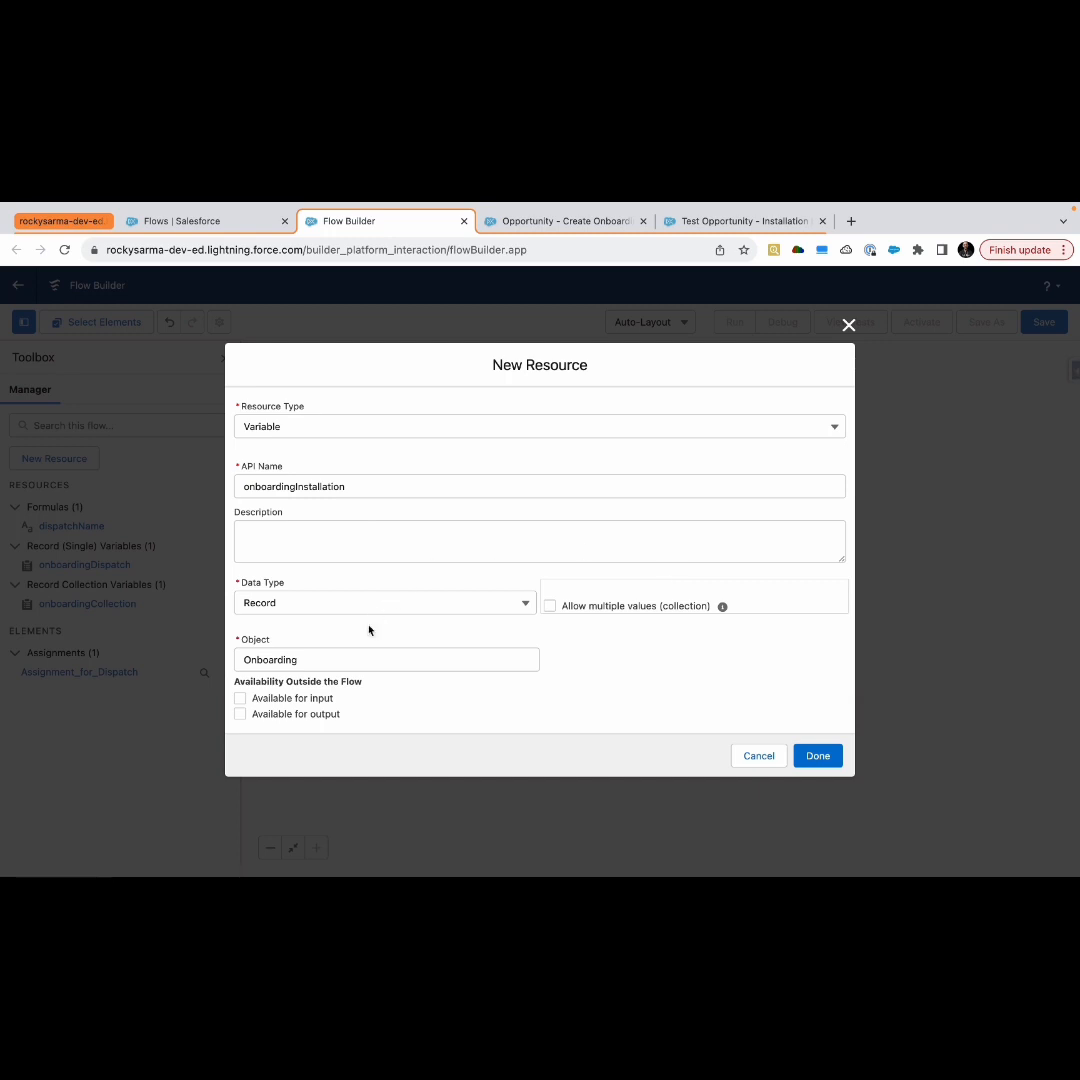
{"action": "left_click", "coordinate": [816, 757]}
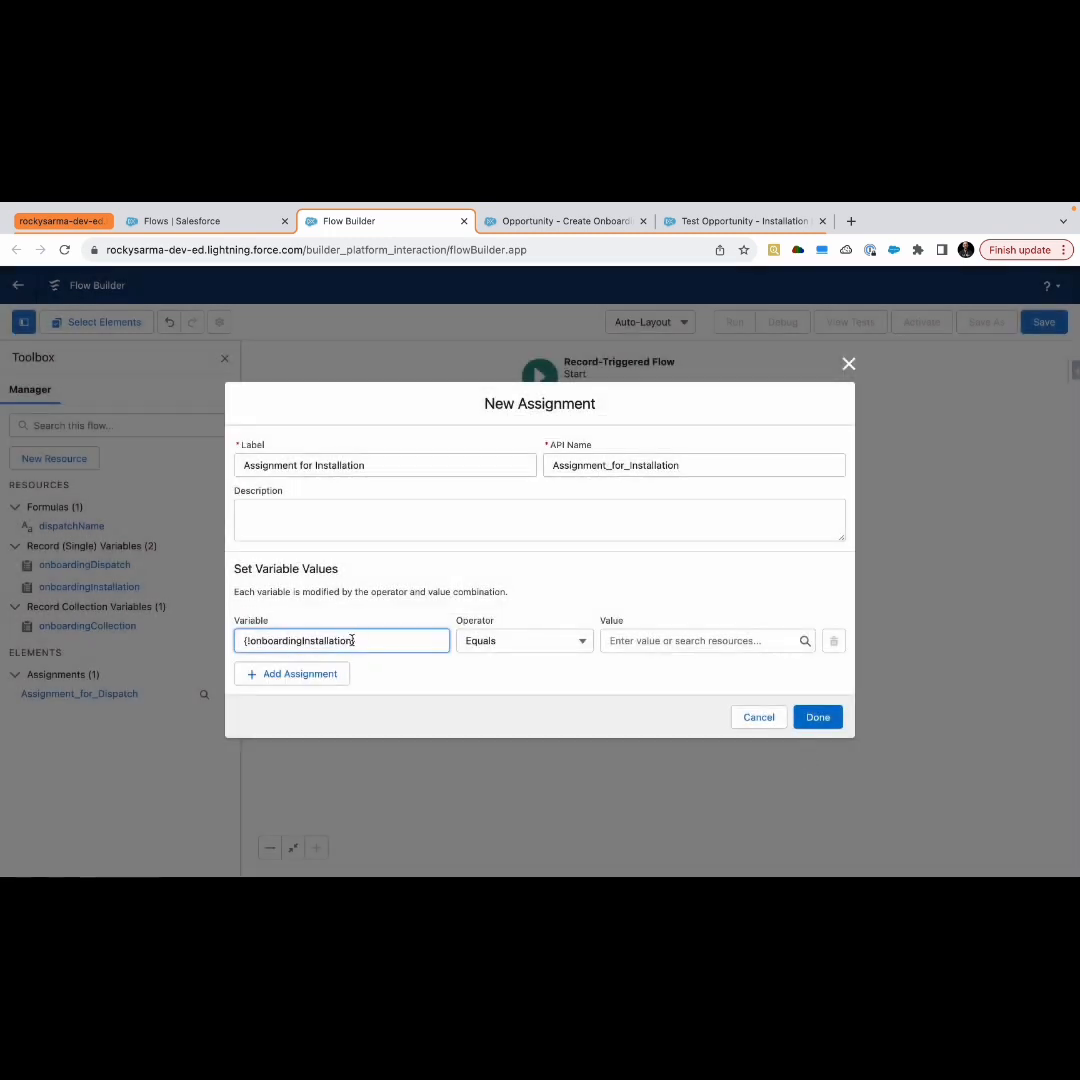
Set the first assignment row's variable to the Name field of onboardingInstallation
{"action": "left_click", "coordinate": [357, 687]}
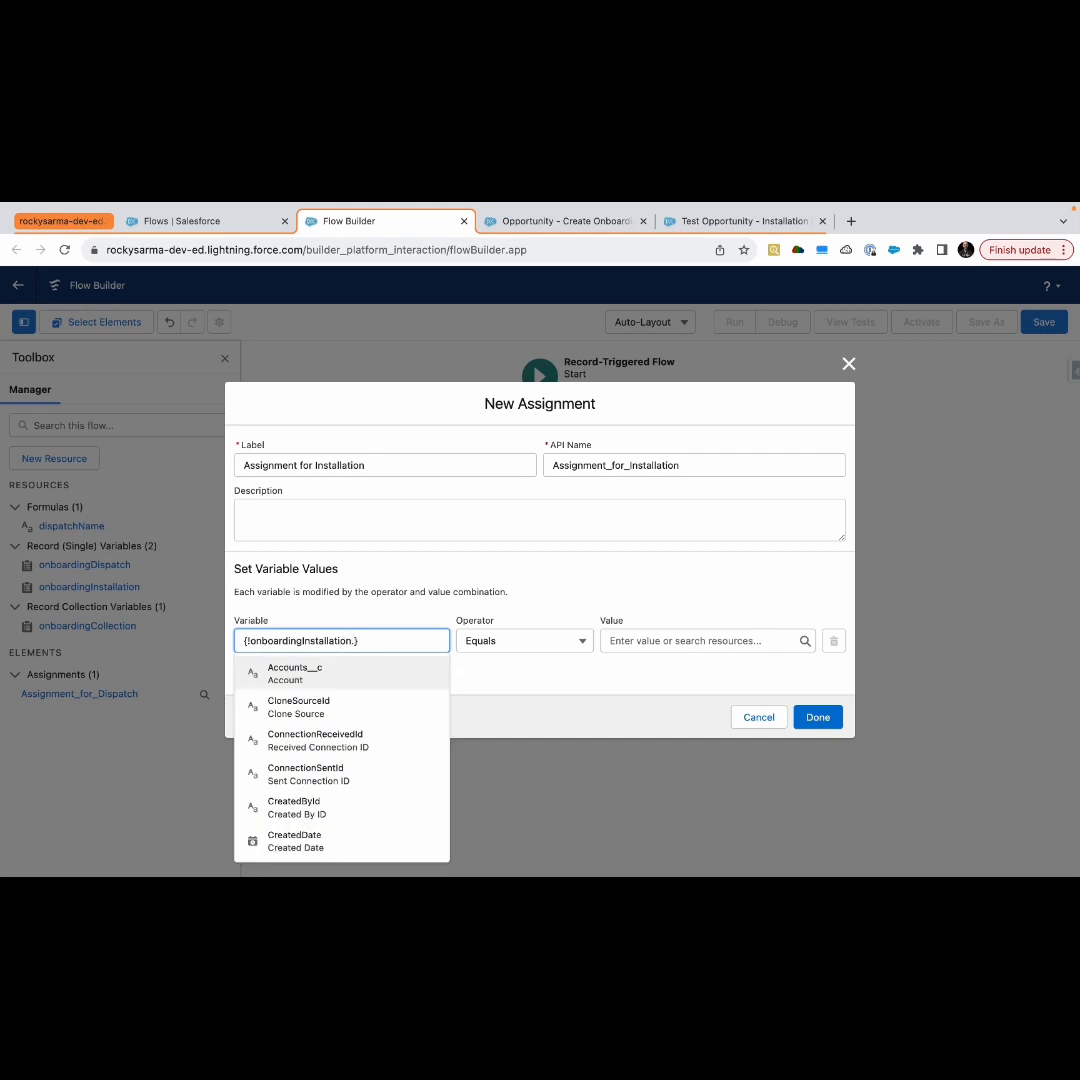
{"action": "type", "text": "name"}
{"action": "left_click", "coordinate": [350, 679]}
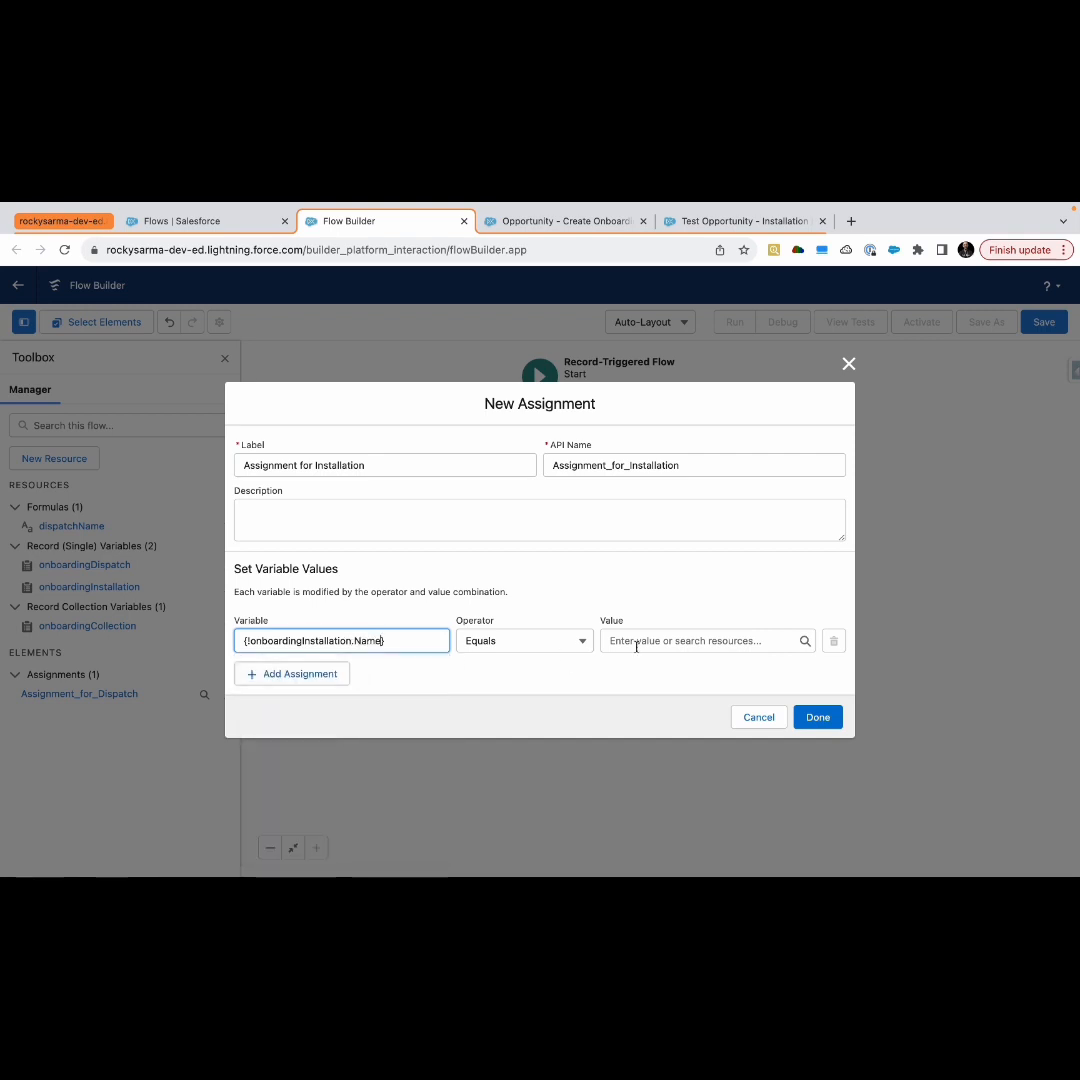
From the first row's value field, begin a new Formula resource with Text data type
{"action": "left_click", "coordinate": [644, 641]}
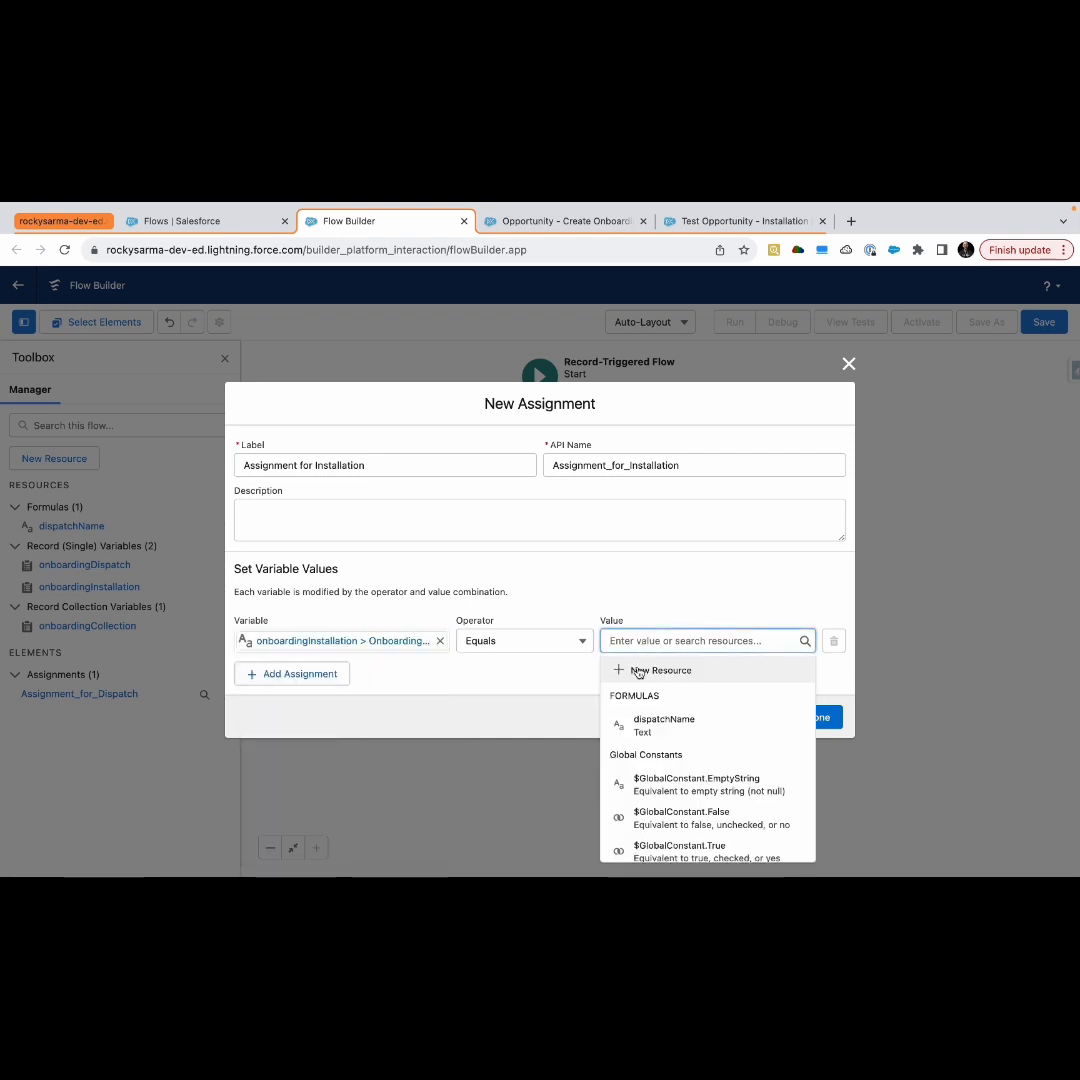
{"action": "left_click", "coordinate": [643, 672]}
{"action": "left_click", "coordinate": [340, 510]}
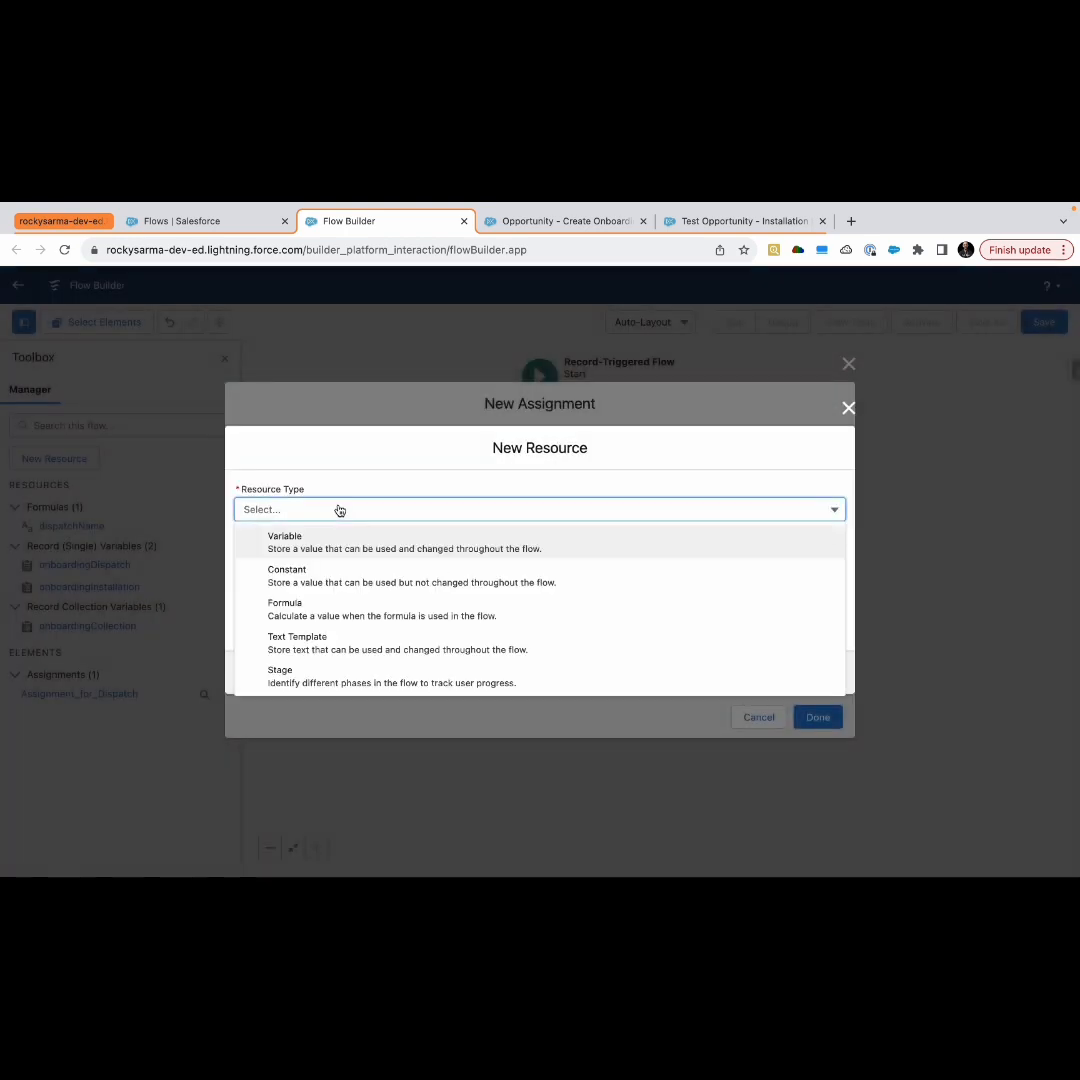
{"action": "left_click", "coordinate": [295, 614]}
{"action": "left_click", "coordinate": [287, 581]}
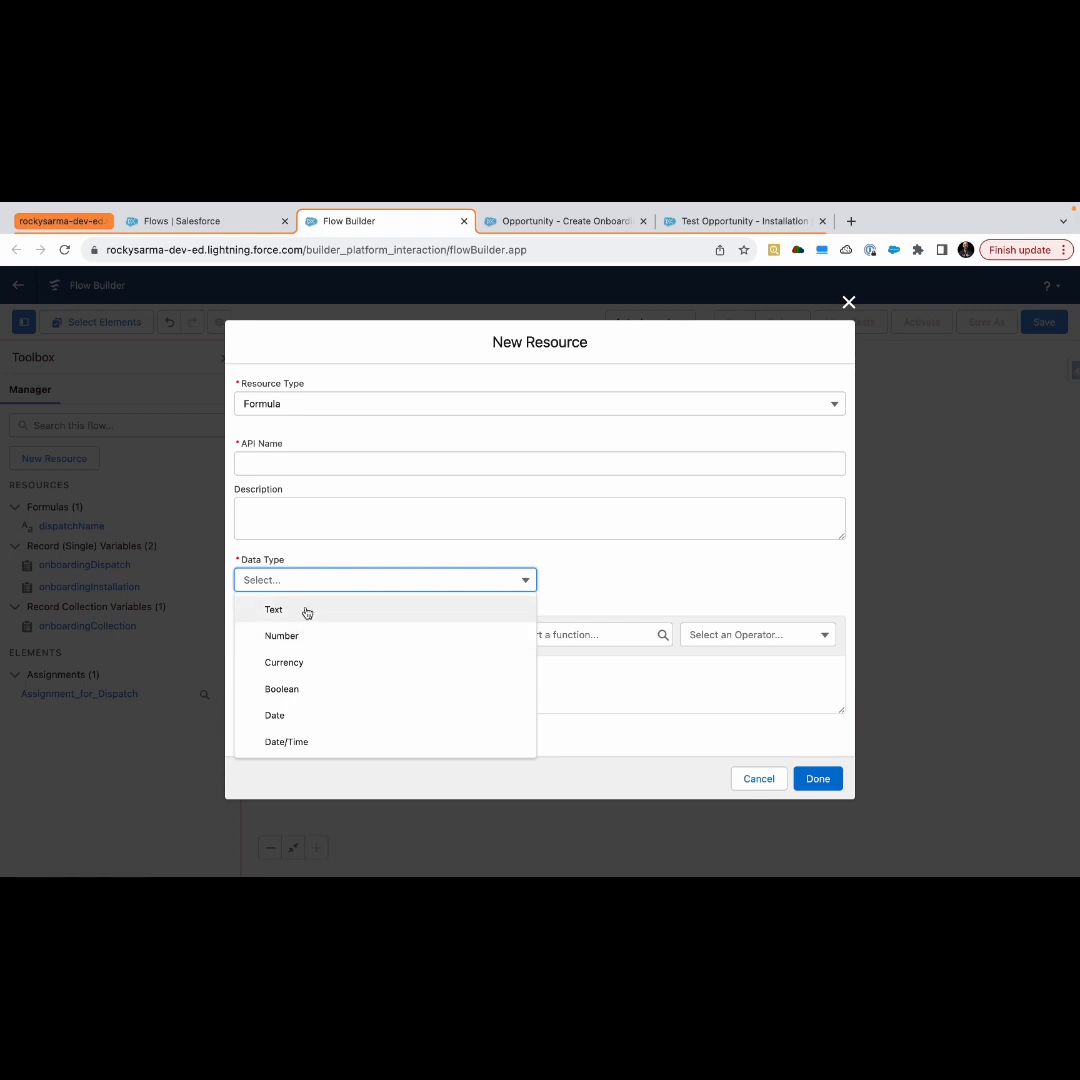
{"action": "left_click", "coordinate": [306, 610]}
{"action": "left_click", "coordinate": [299, 586]}
{"action": "left_click", "coordinate": [307, 472]}
{"action": "left_click", "coordinate": [284, 673]}
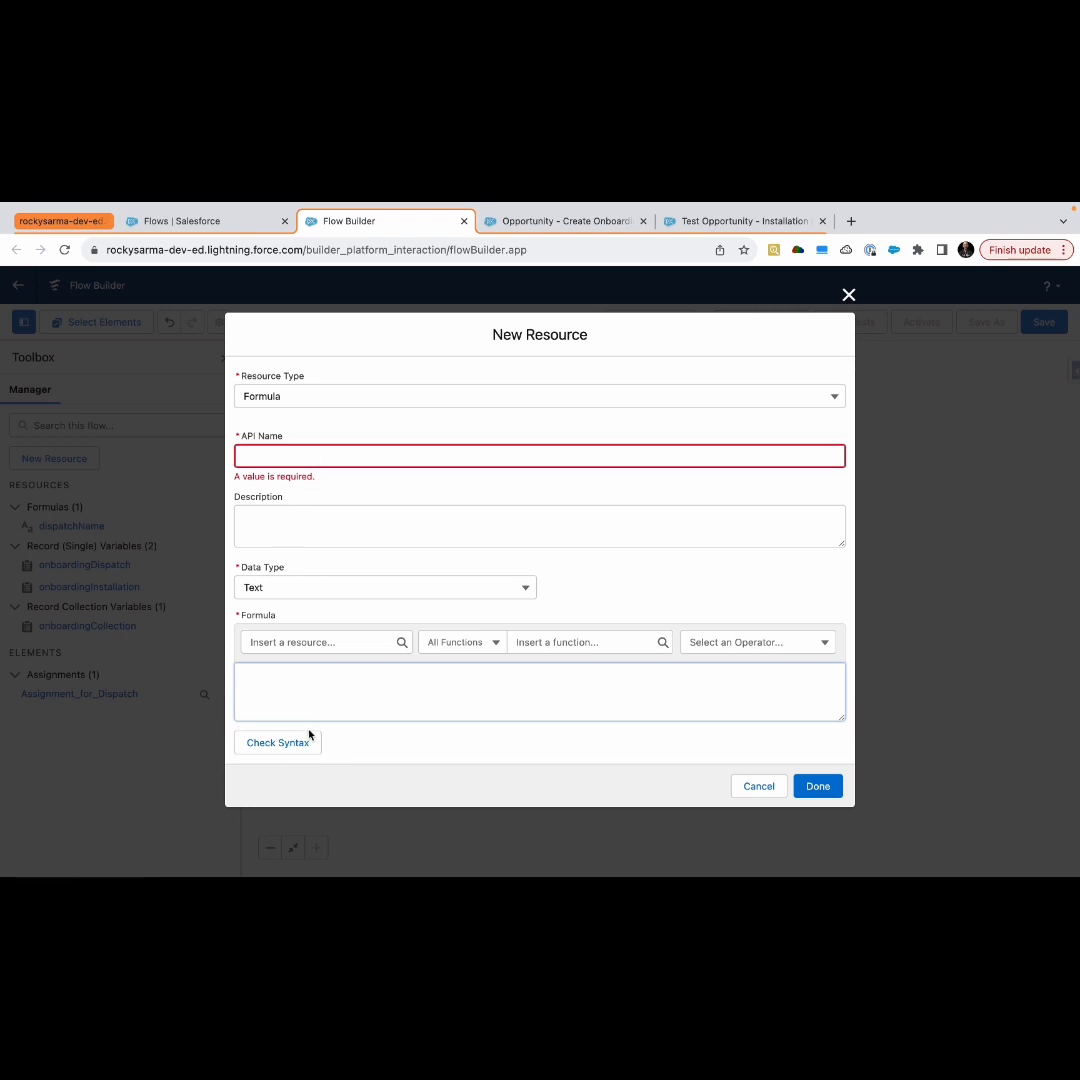
Enter the formula {!$Record.Name} = ' - Installation' using the Opportunity record's Name field
{"action": "left_click", "coordinate": [354, 642]}
{"action": "type", "text": "re"}
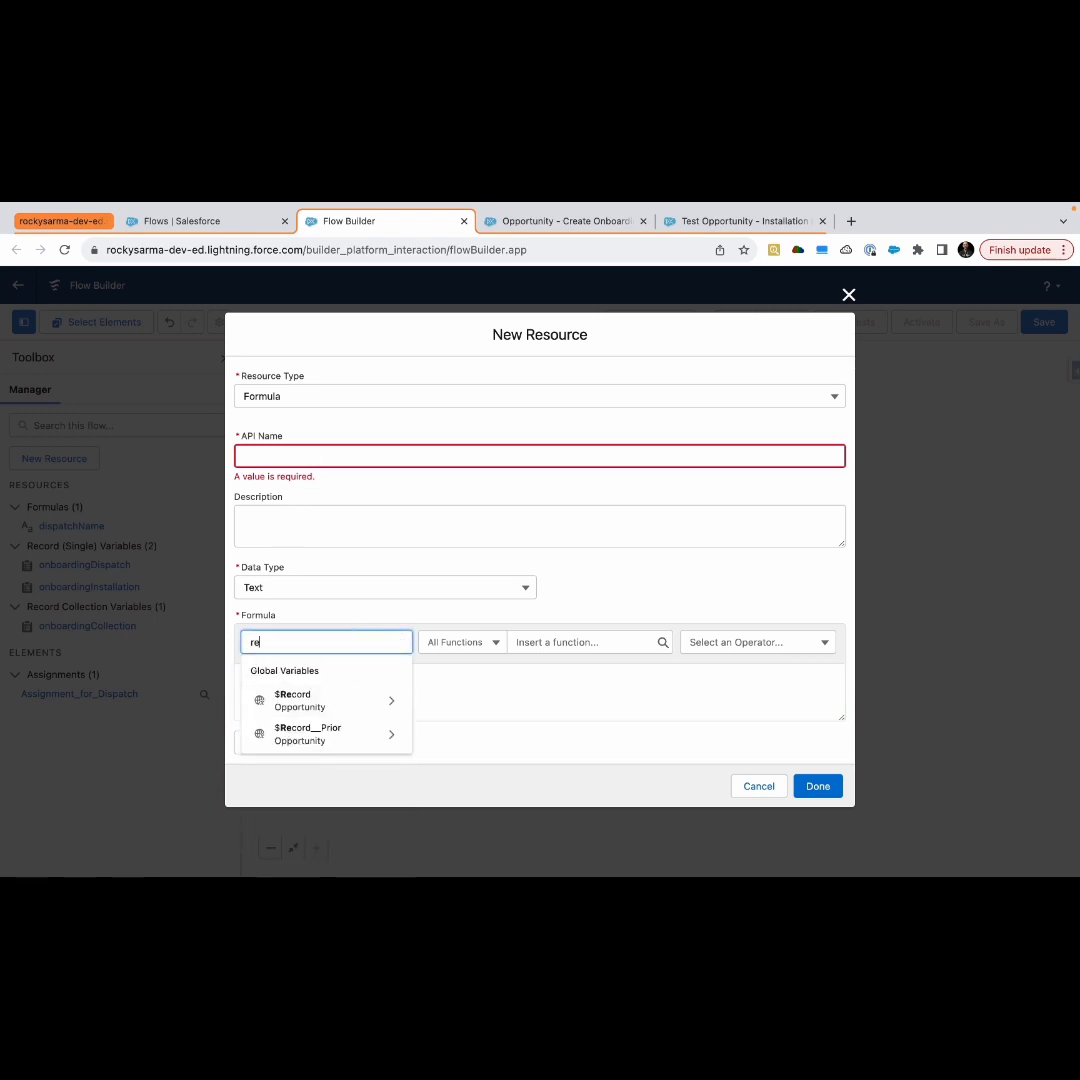
{"action": "left_click", "coordinate": [333, 702]}
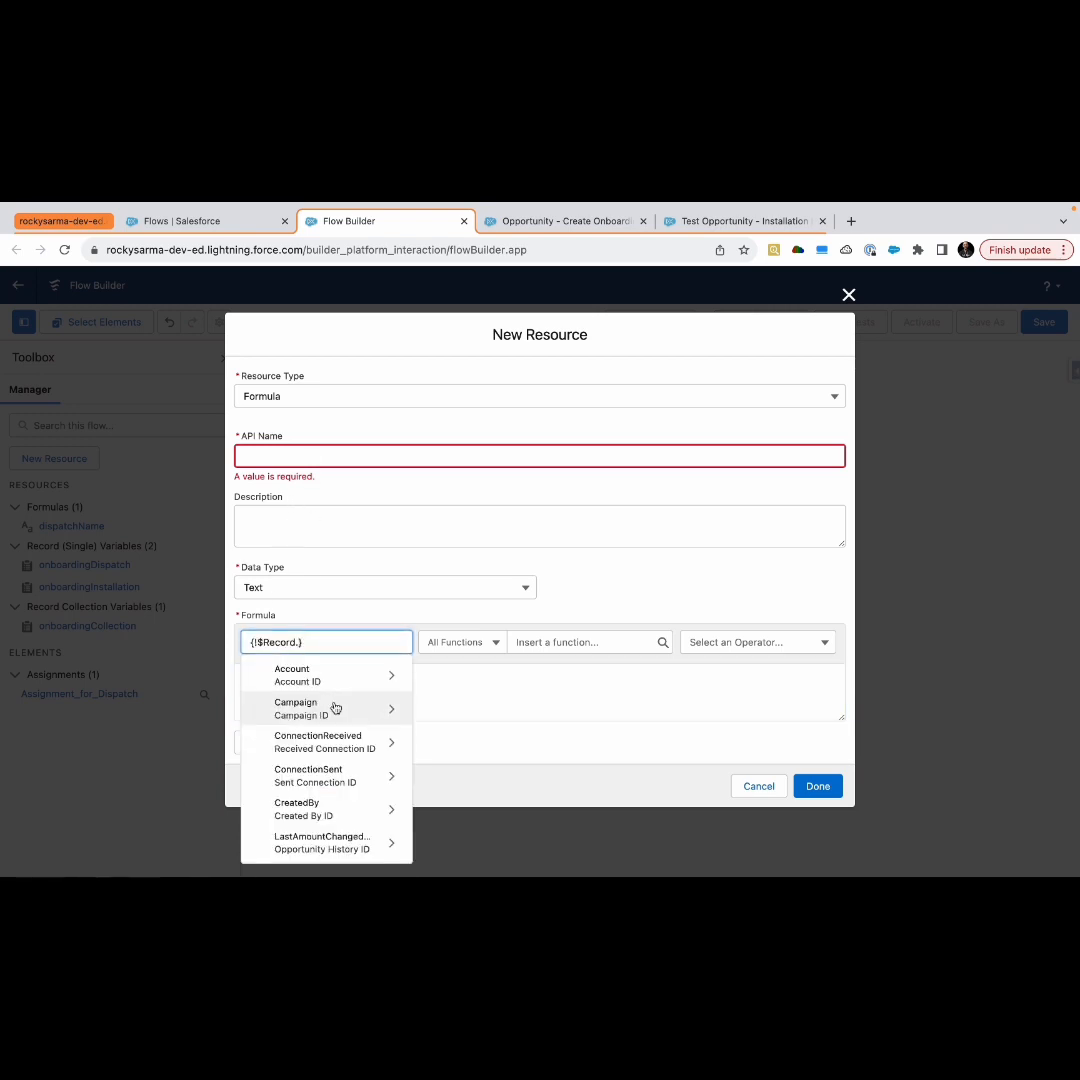
{"action": "type", "text": "nam"}
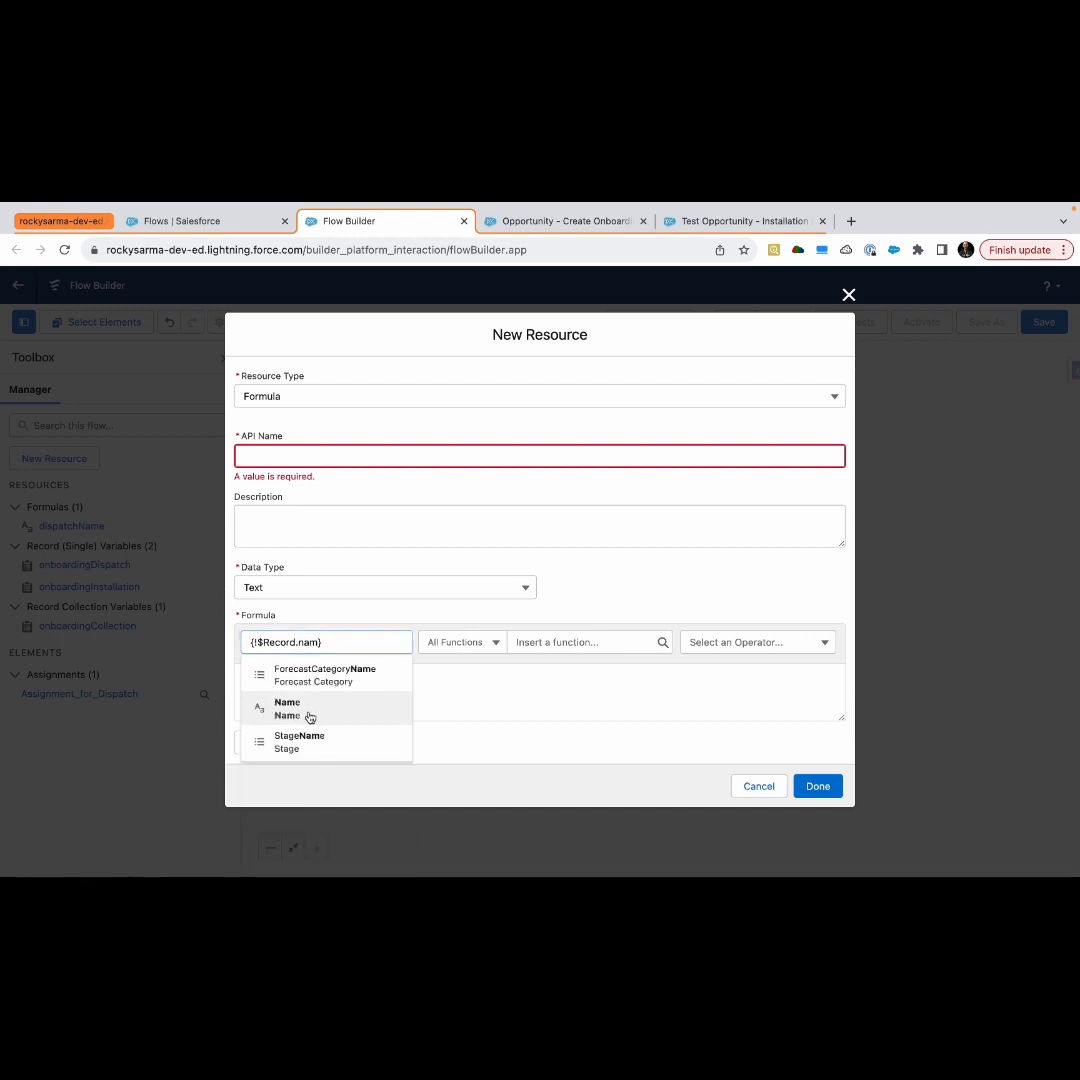
{"action": "left_click", "coordinate": [310, 717]}
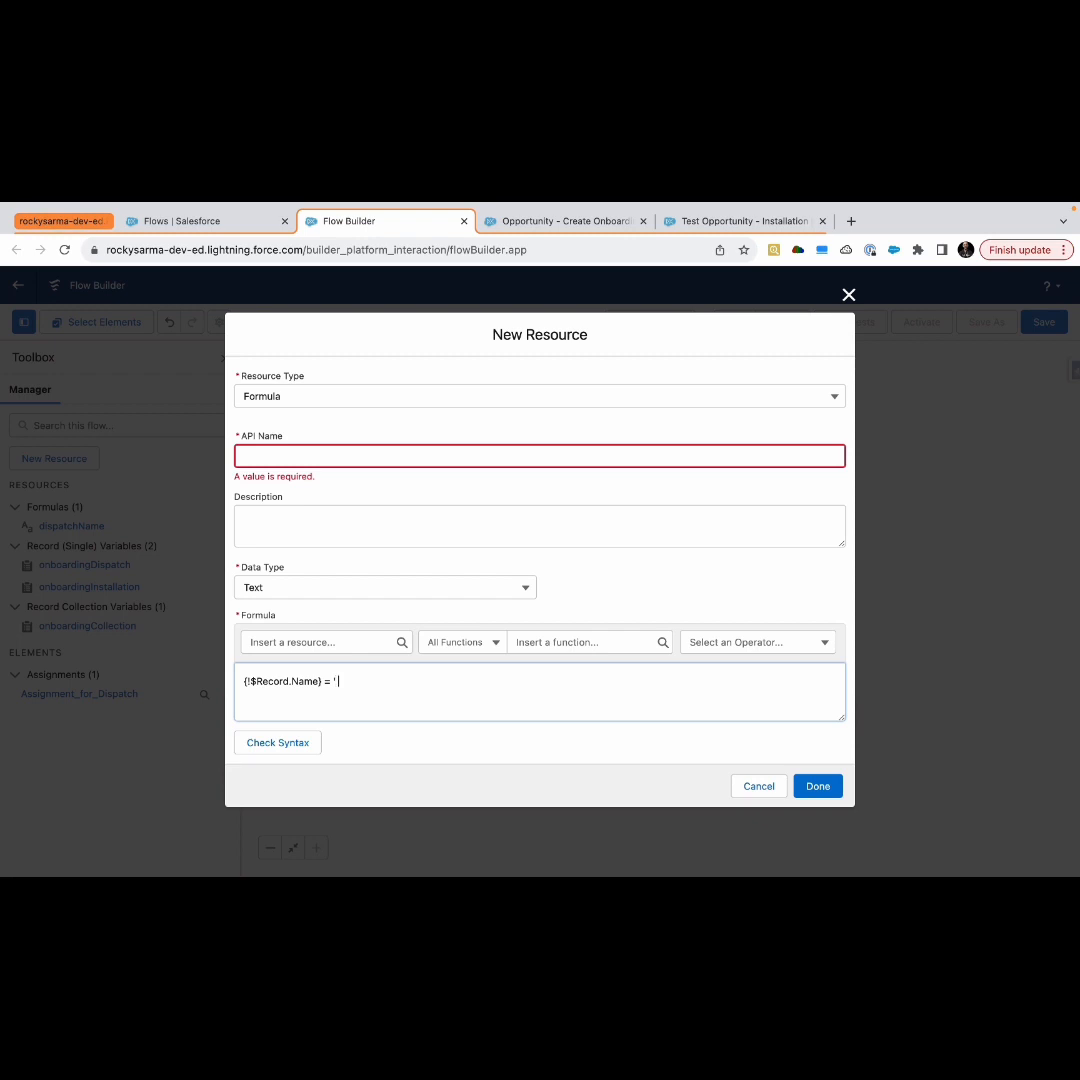
{"action": "type", "text": "= ' - Installation'"}
Set the formula's API name to installationName
{"action": "left_click", "coordinate": [307, 458]}
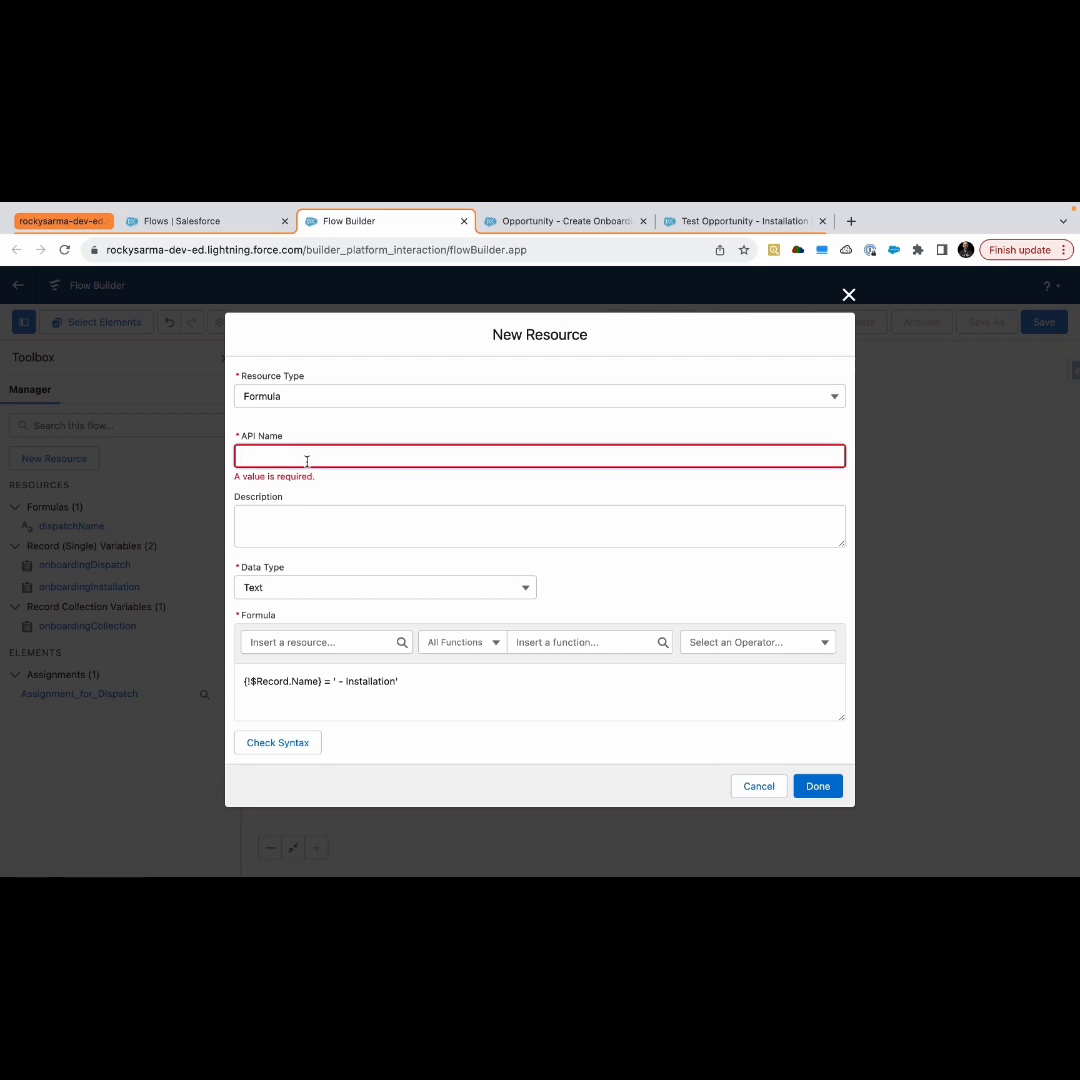
{"action": "type", "text": "installationName"}
{"action": "left_click", "coordinate": [450, 694]}
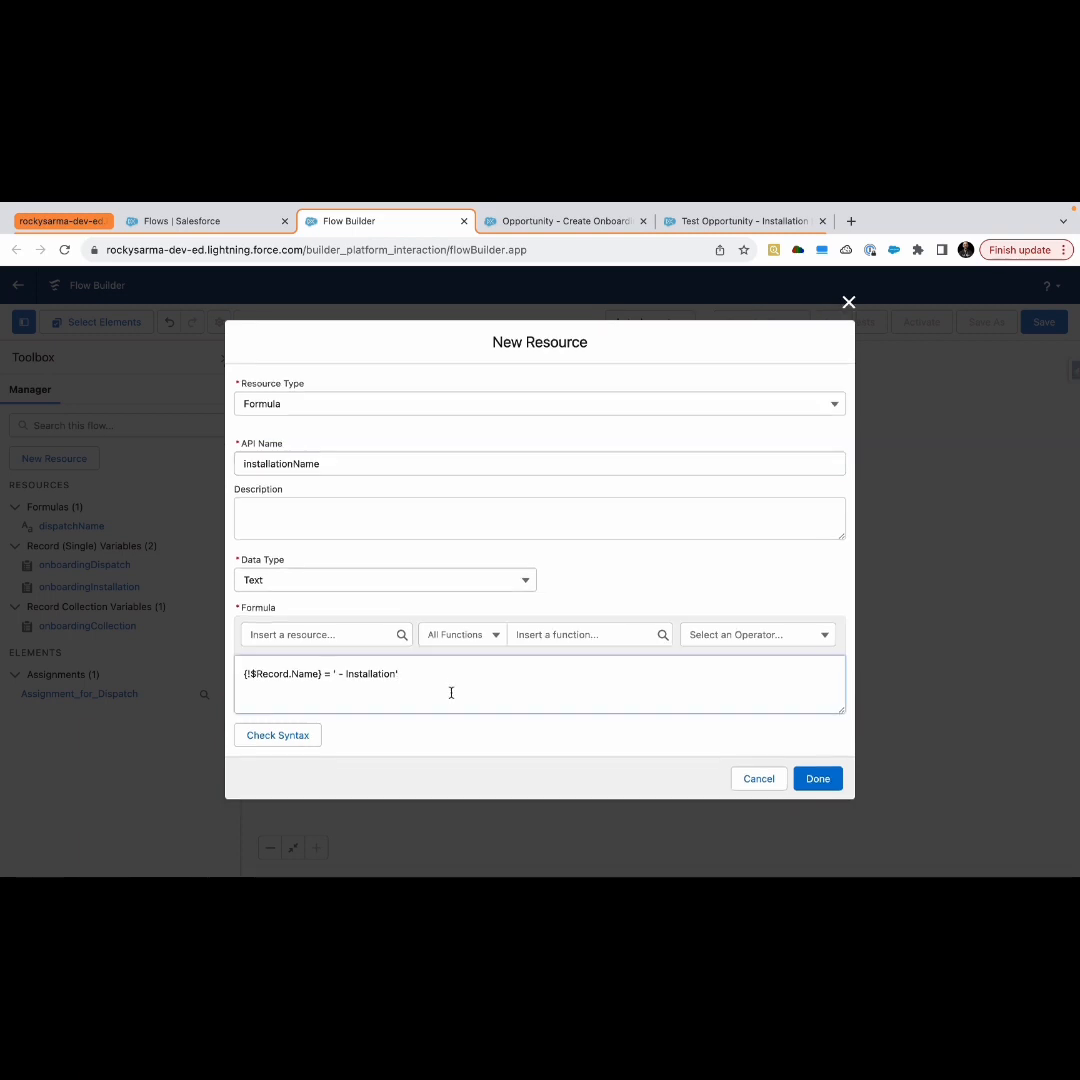
Check the formula syntax, replace the = with +, recheck, and finish creating the installationName formula
{"action": "left_click", "coordinate": [301, 736]}
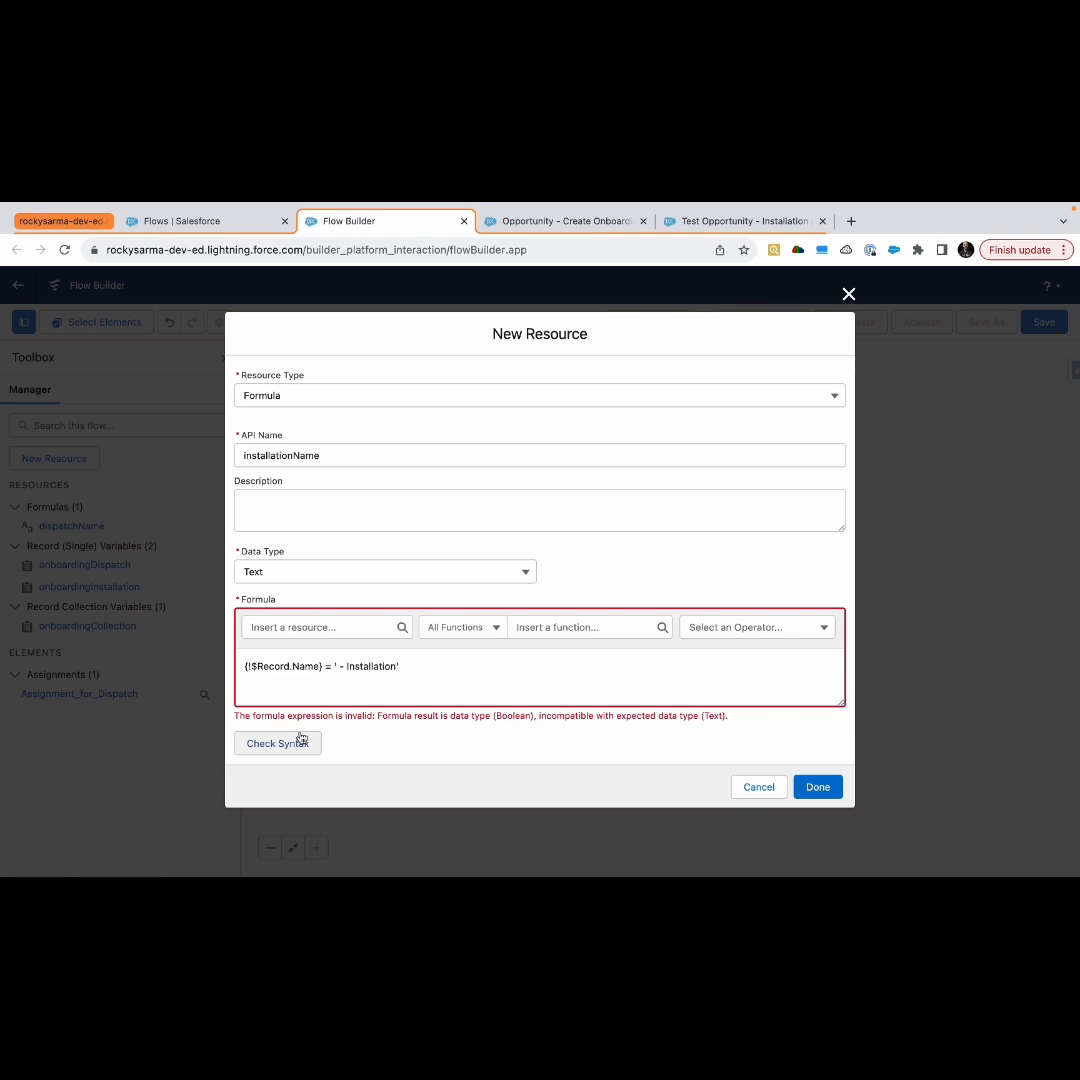
{"action": "left_click", "coordinate": [329, 666]}
{"action": "key", "text": "BackSpace"}
{"action": "type", "text": "+"}
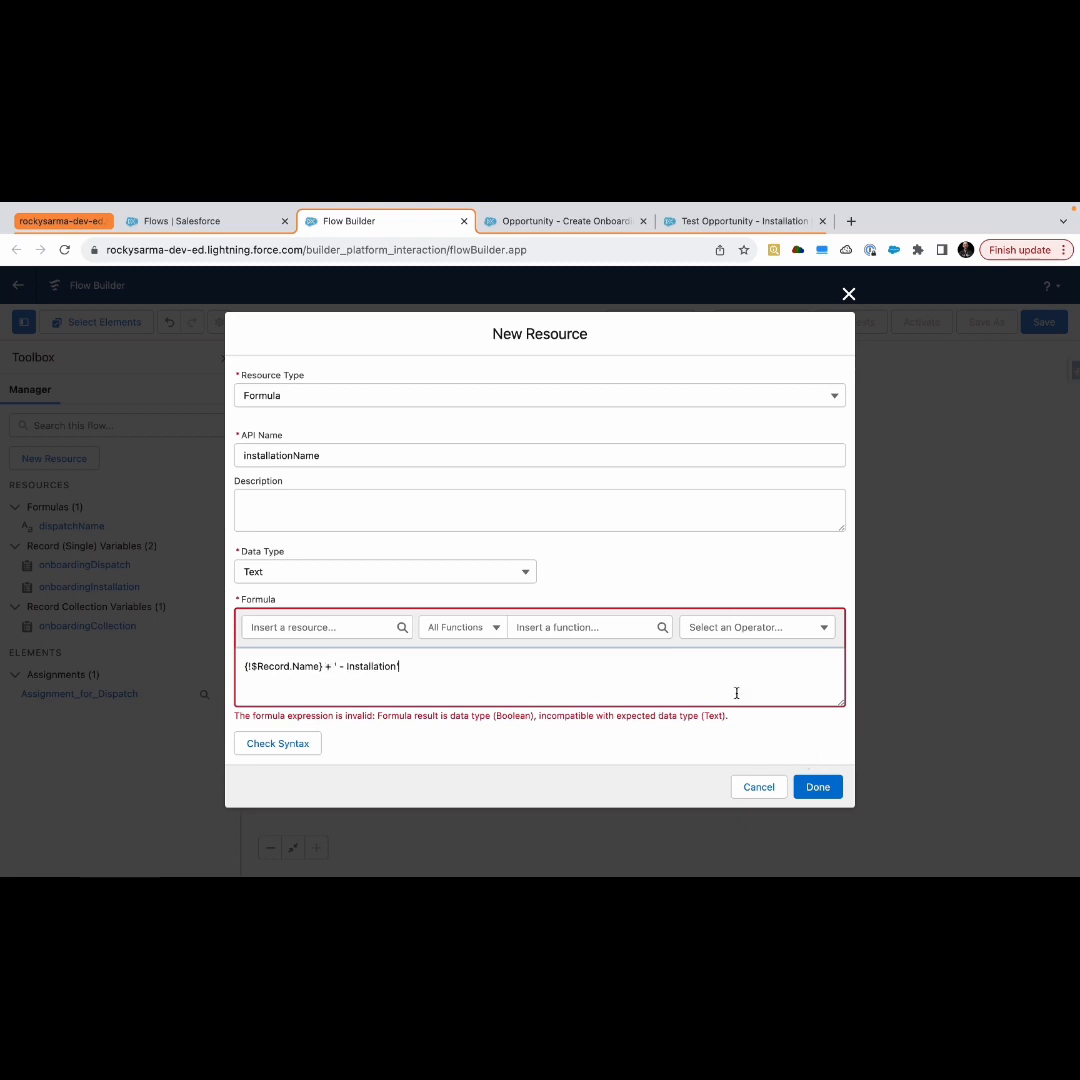
{"action": "left_click", "coordinate": [311, 750]}
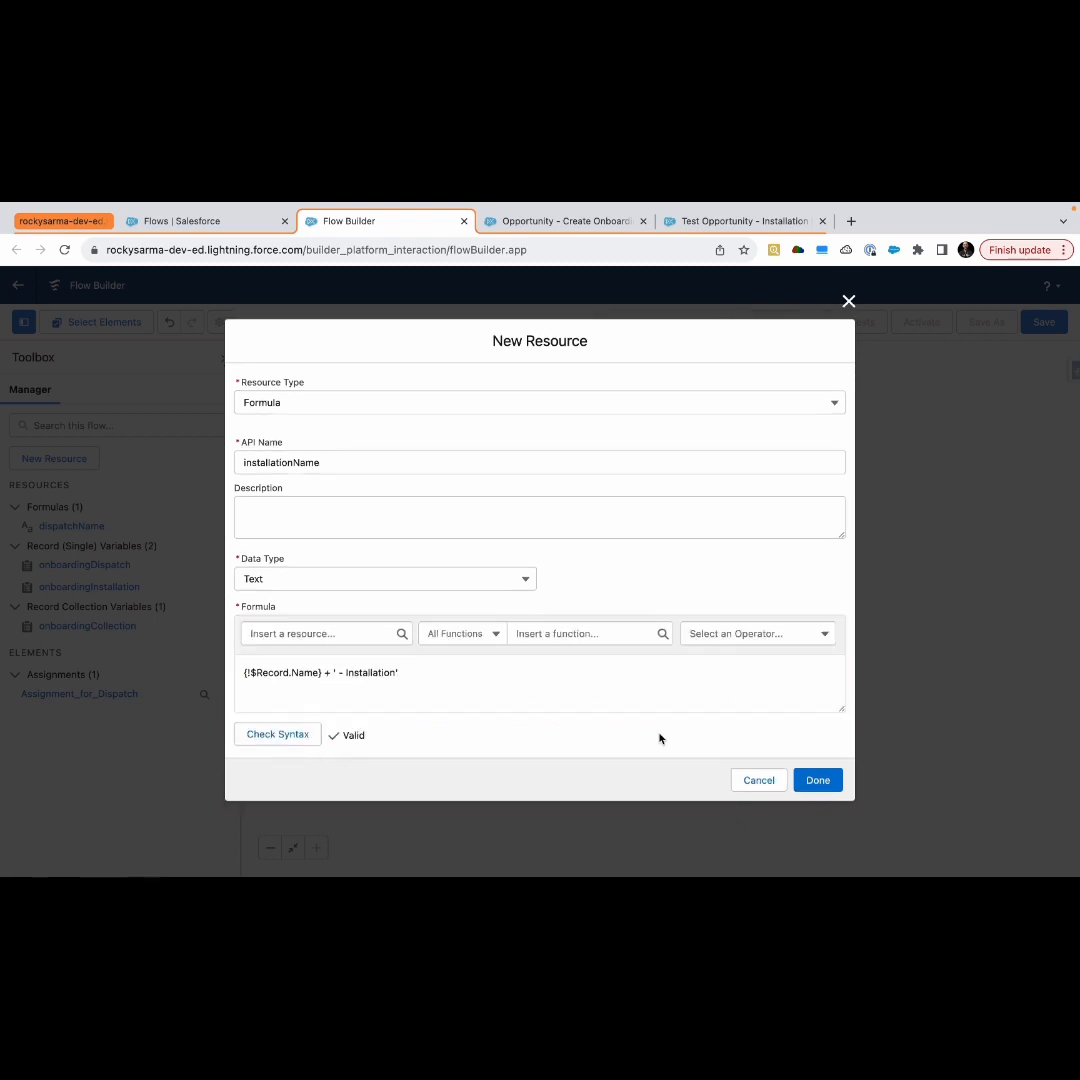
{"action": "left_click", "coordinate": [815, 780]}
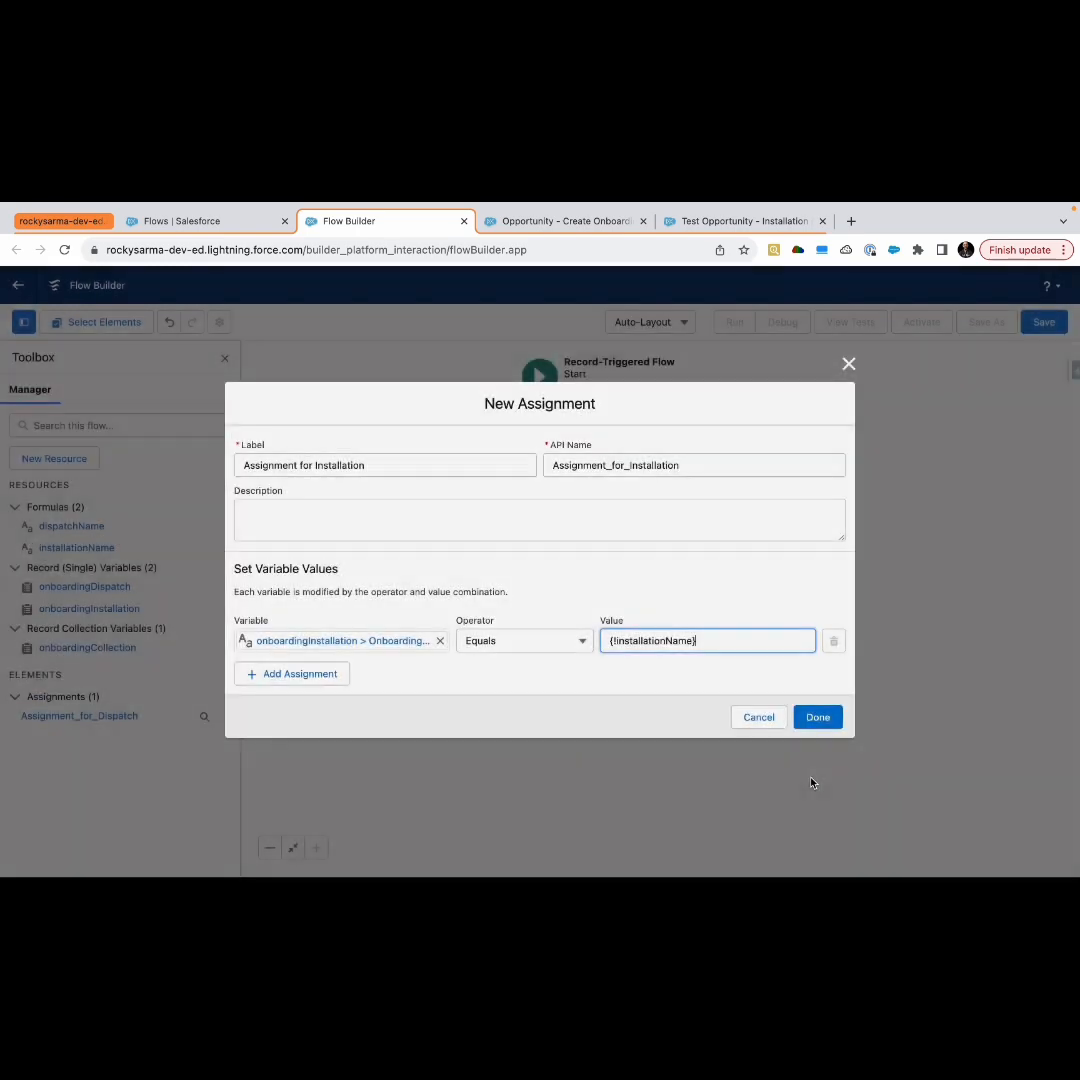
Add a second assignment row with the variable set to onboardingInstallation's Accounts__c field
{"action": "left_click", "coordinate": [270, 674]}
{"action": "left_click", "coordinate": [277, 664]}
{"action": "type", "text": "on"}
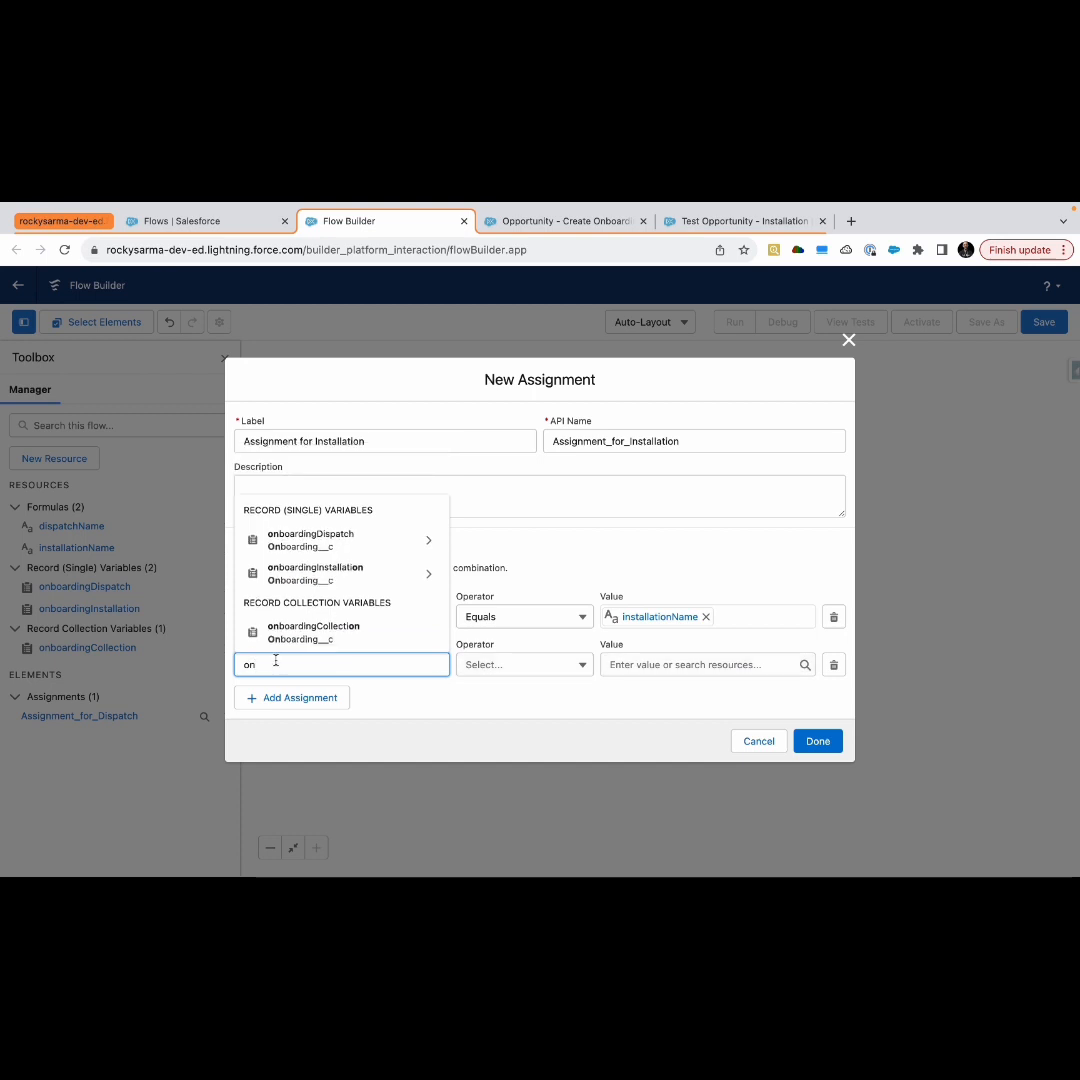
{"action": "left_click", "coordinate": [330, 573]}
{"action": "type", "text": "ardingInstallation.a"}
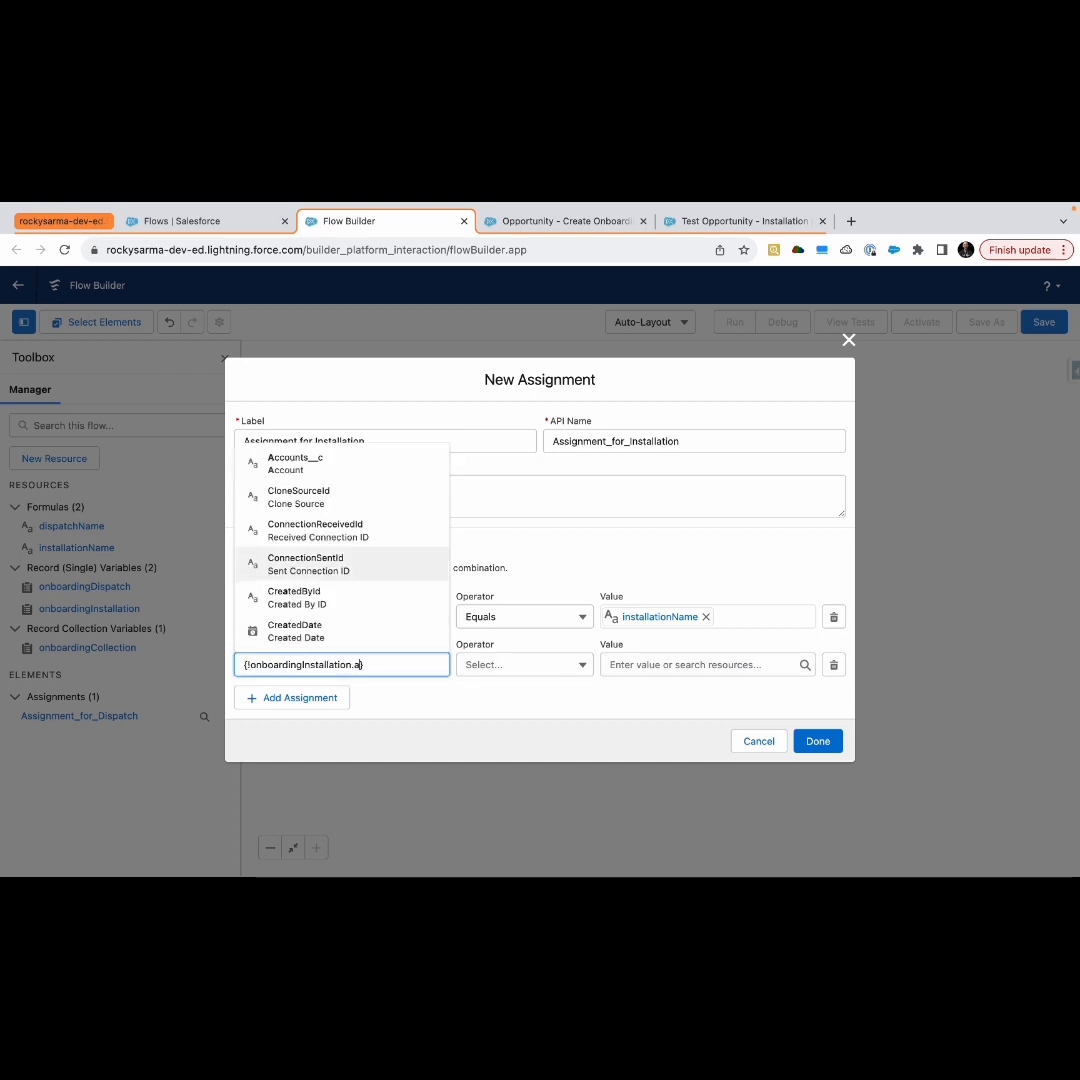
{"action": "type", "text": "cc"}
{"action": "left_click", "coordinate": [320, 632]}
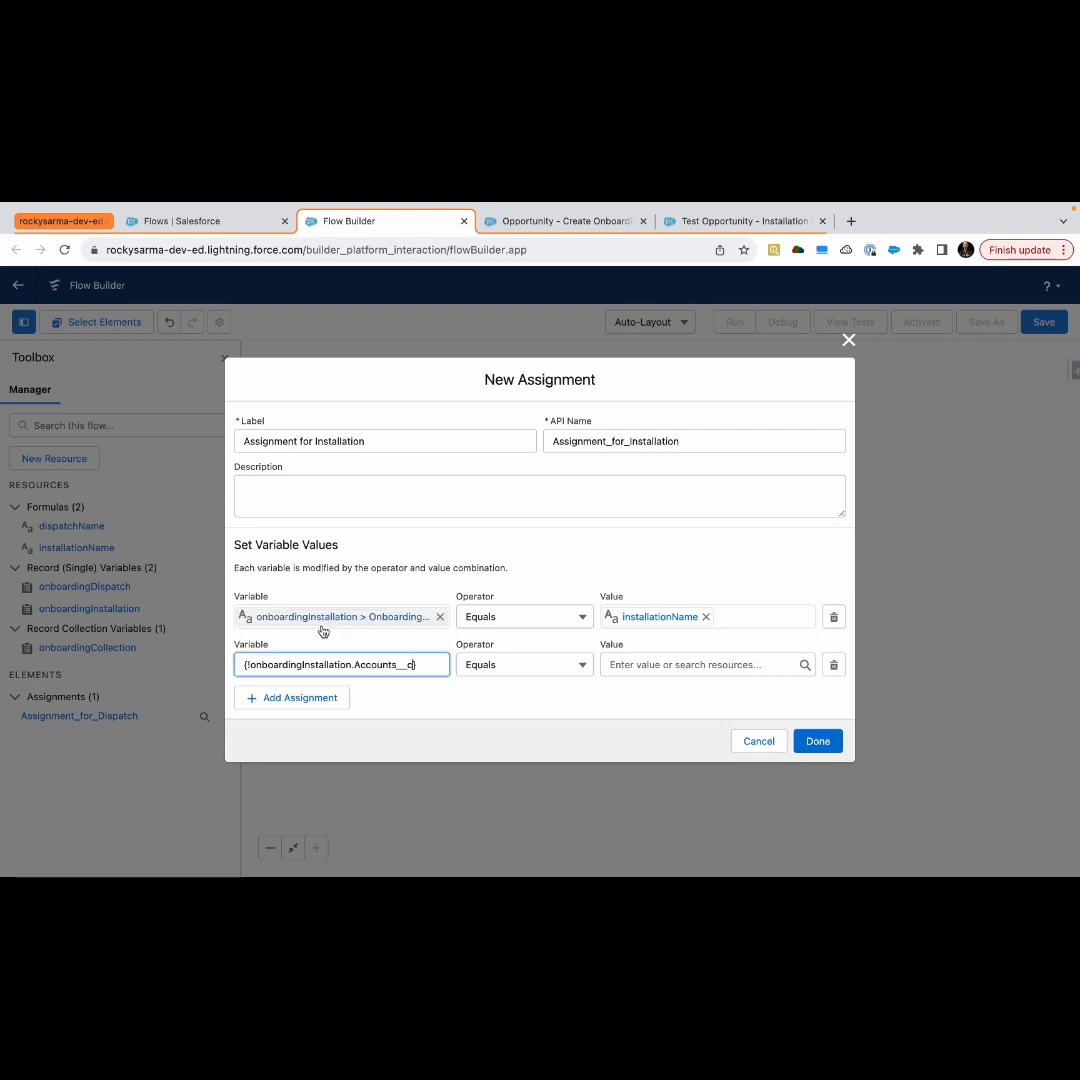
Set the second row's value to the triggering record's Account Id, {!$Record.Account.Id}
{"action": "left_click", "coordinate": [632, 667]}
{"action": "type", "text": "rec"}
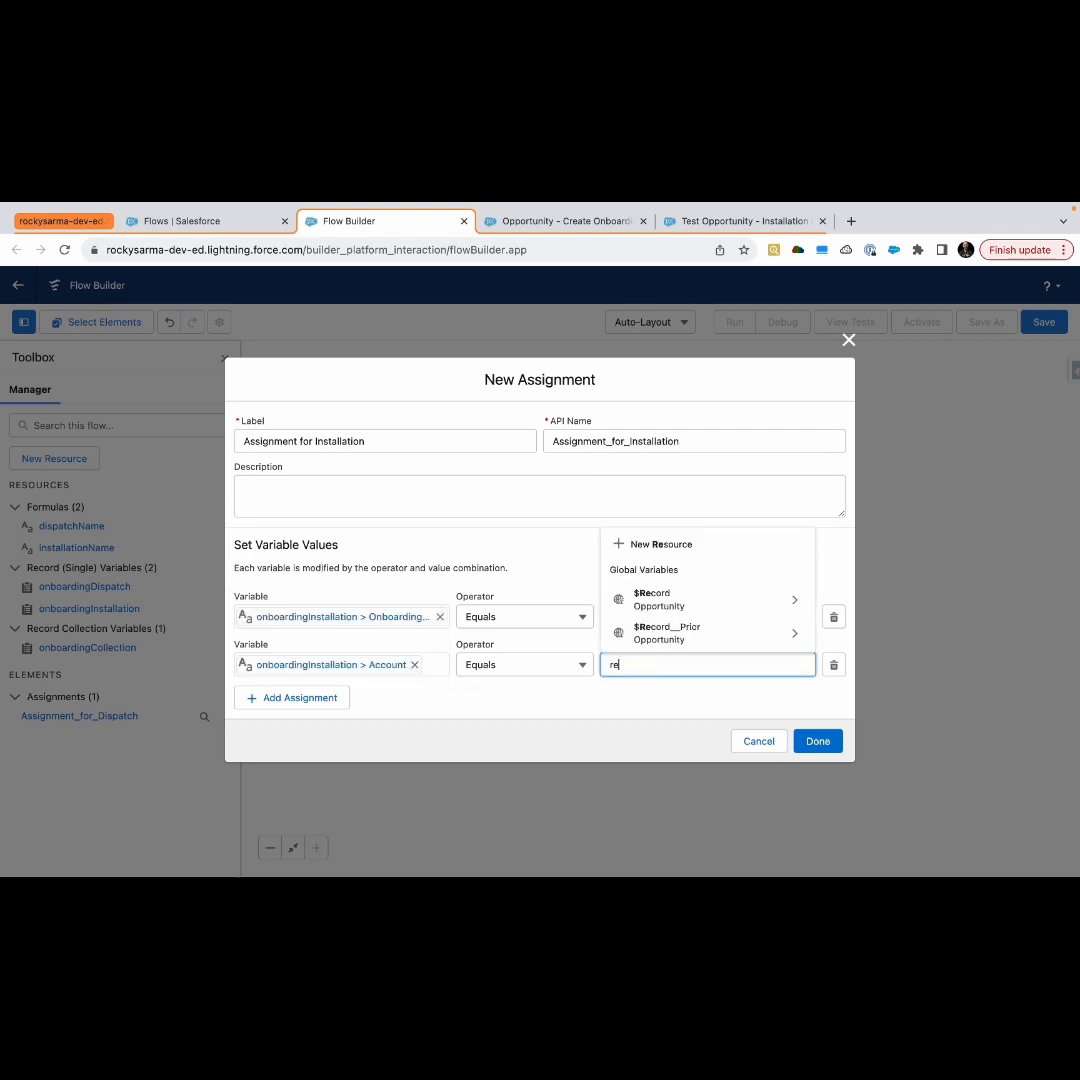
{"action": "left_click", "coordinate": [664, 595]}
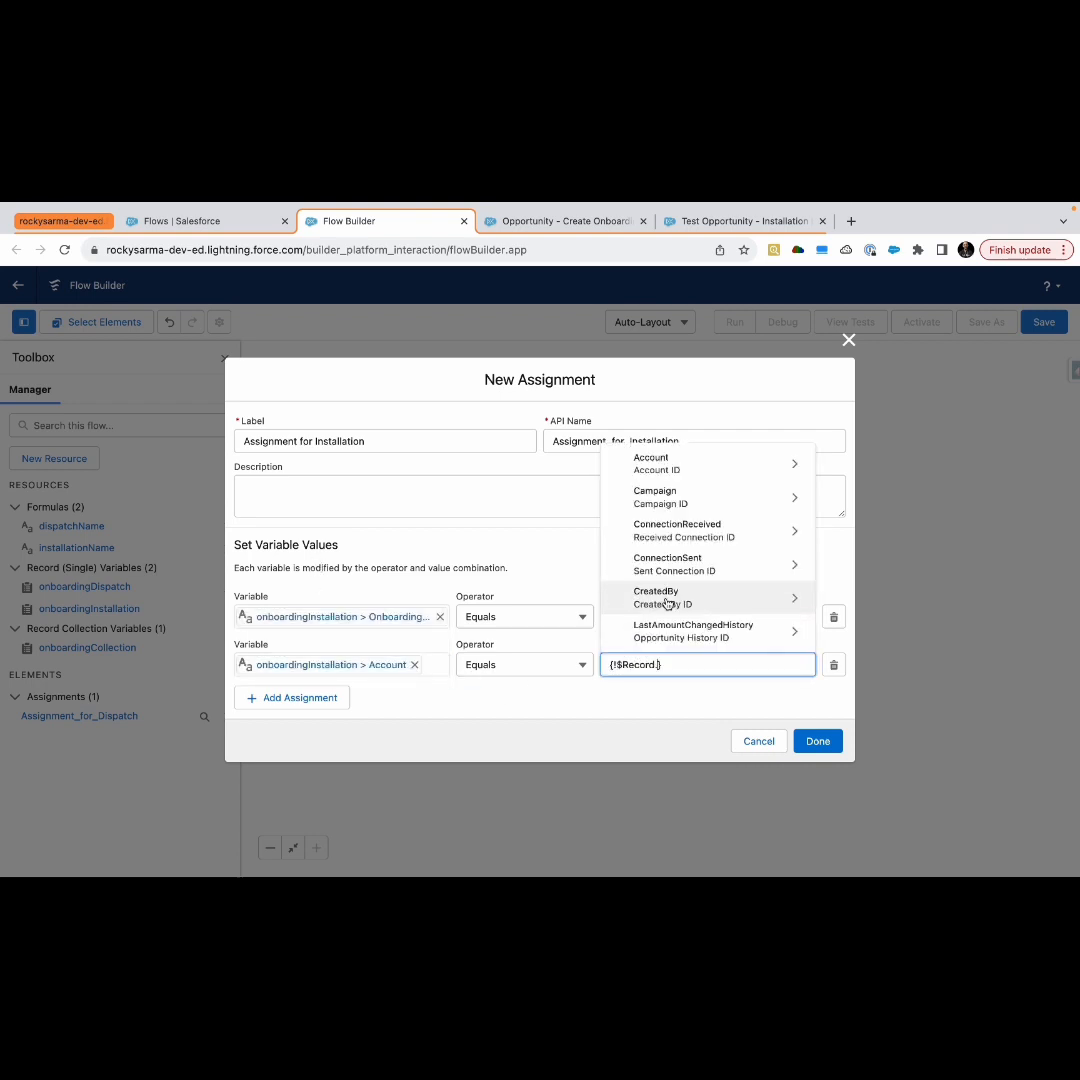
{"action": "type", "text": "acc"}
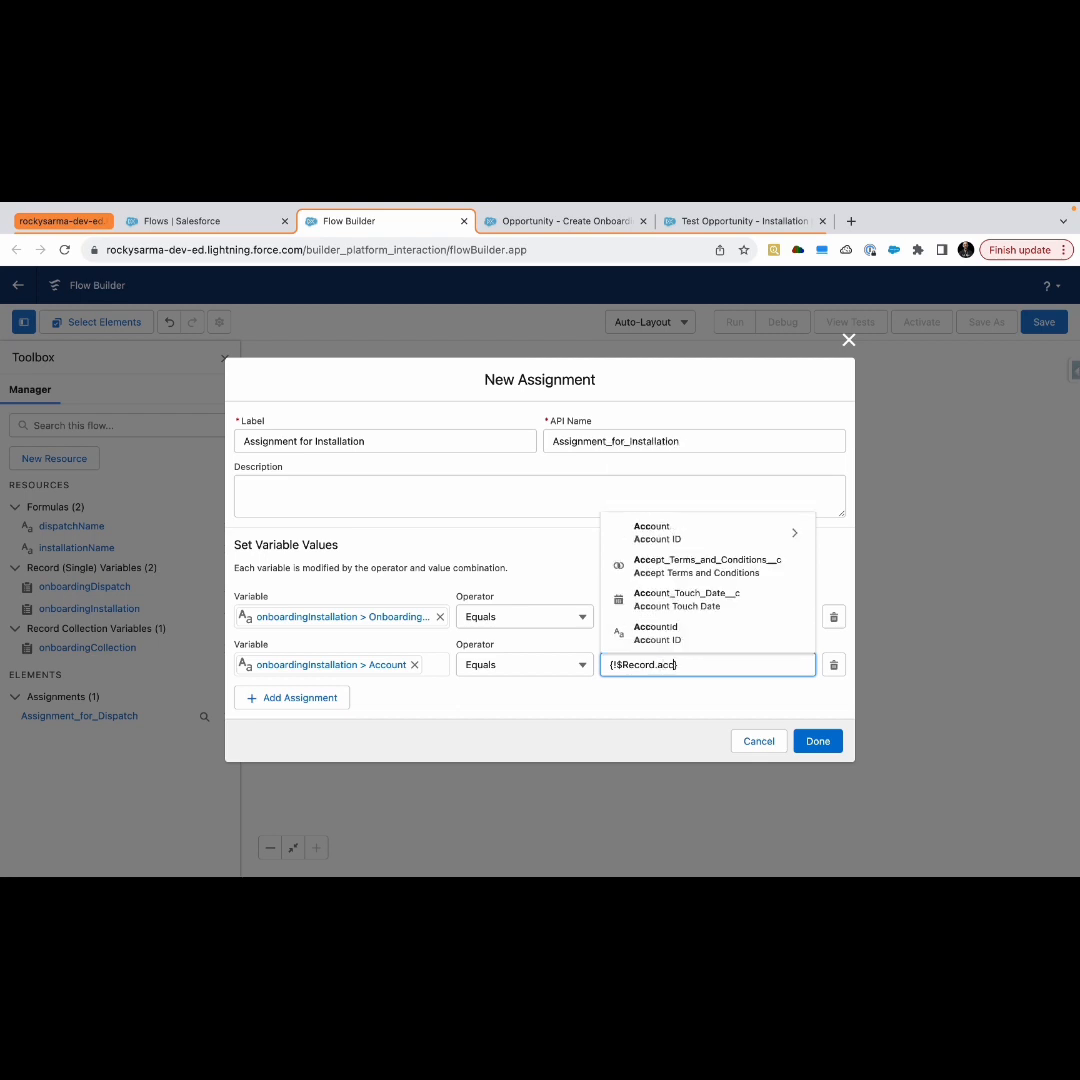
{"action": "left_click", "coordinate": [692, 535]}
{"action": "type", "text": "id"}
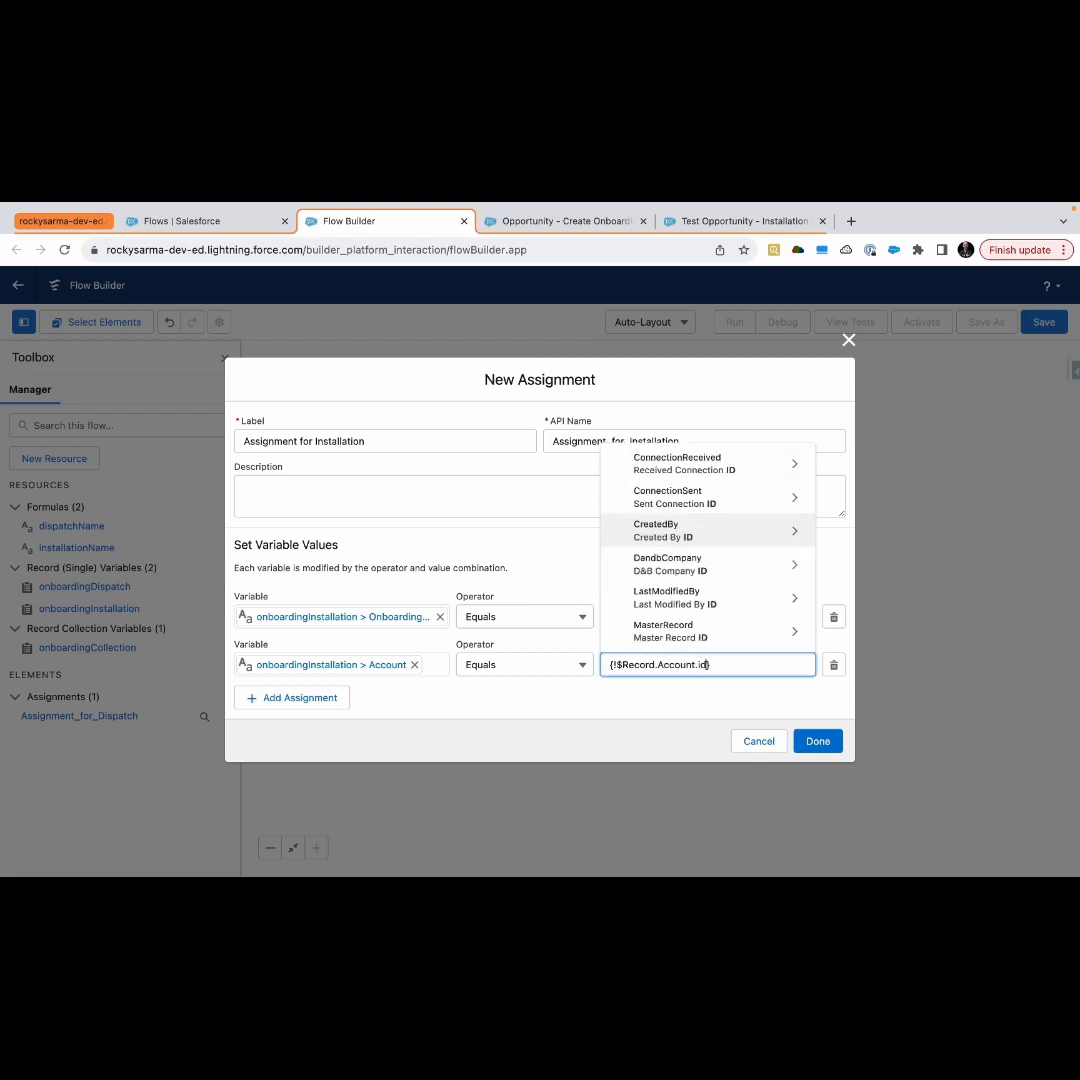
{"action": "scroll", "coordinate": [705, 535], "scroll_direction": "down", "scroll_amount": 8}
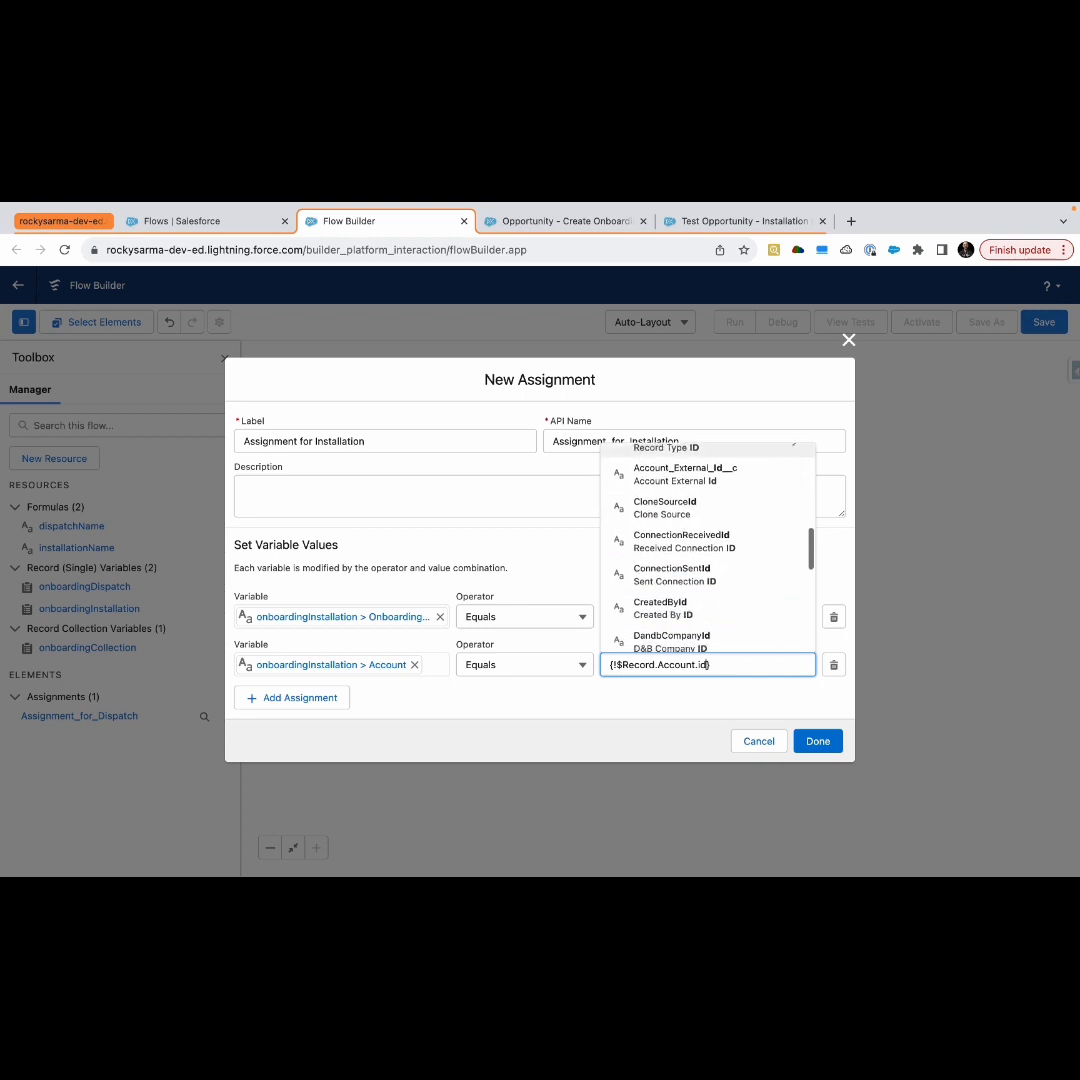
{"action": "left_click", "coordinate": [648, 550]}
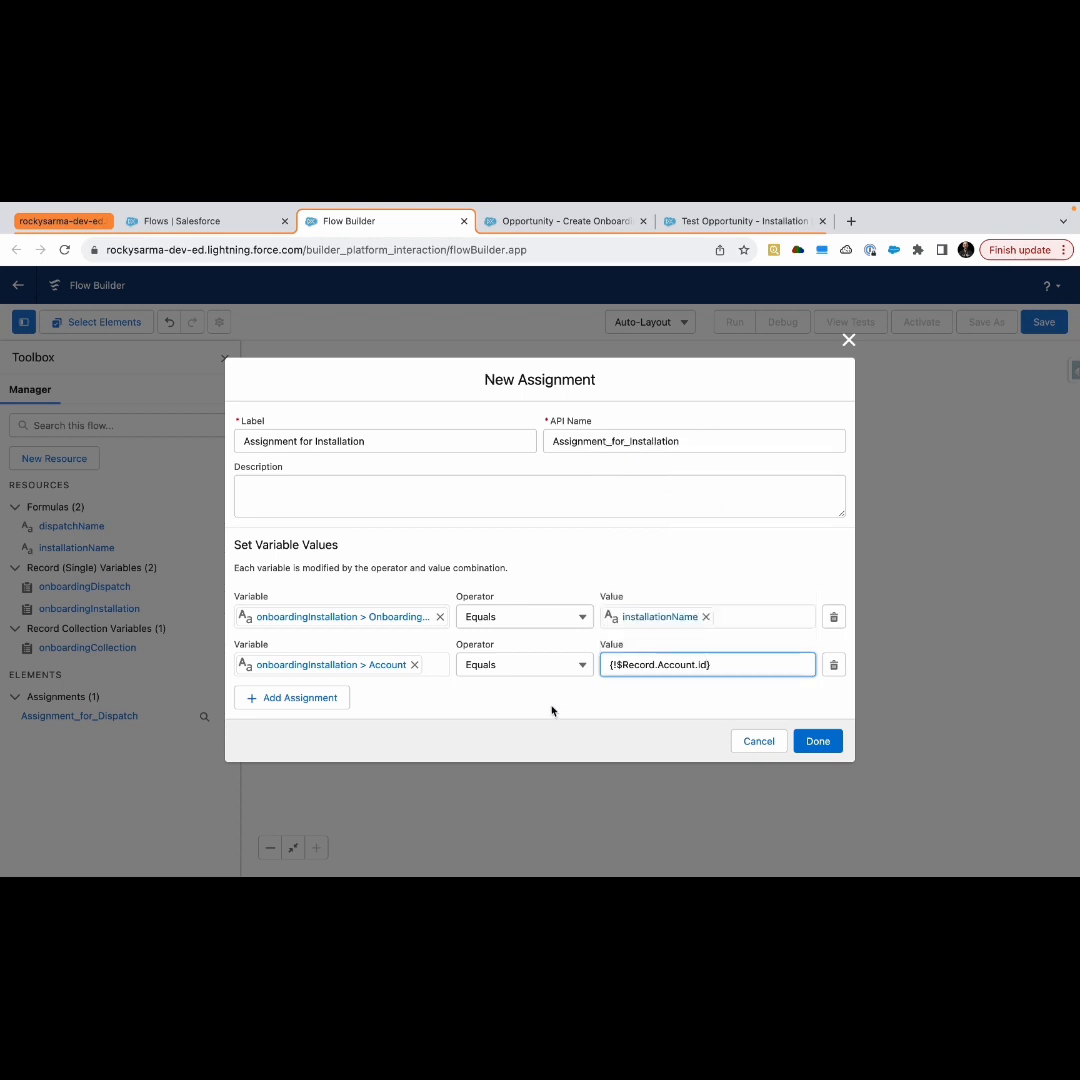
Add a third assignment row with the variable set to onboardingInstallation's Opportunity__c field
{"action": "left_click", "coordinate": [318, 703]}
{"action": "left_click", "coordinate": [305, 695]}
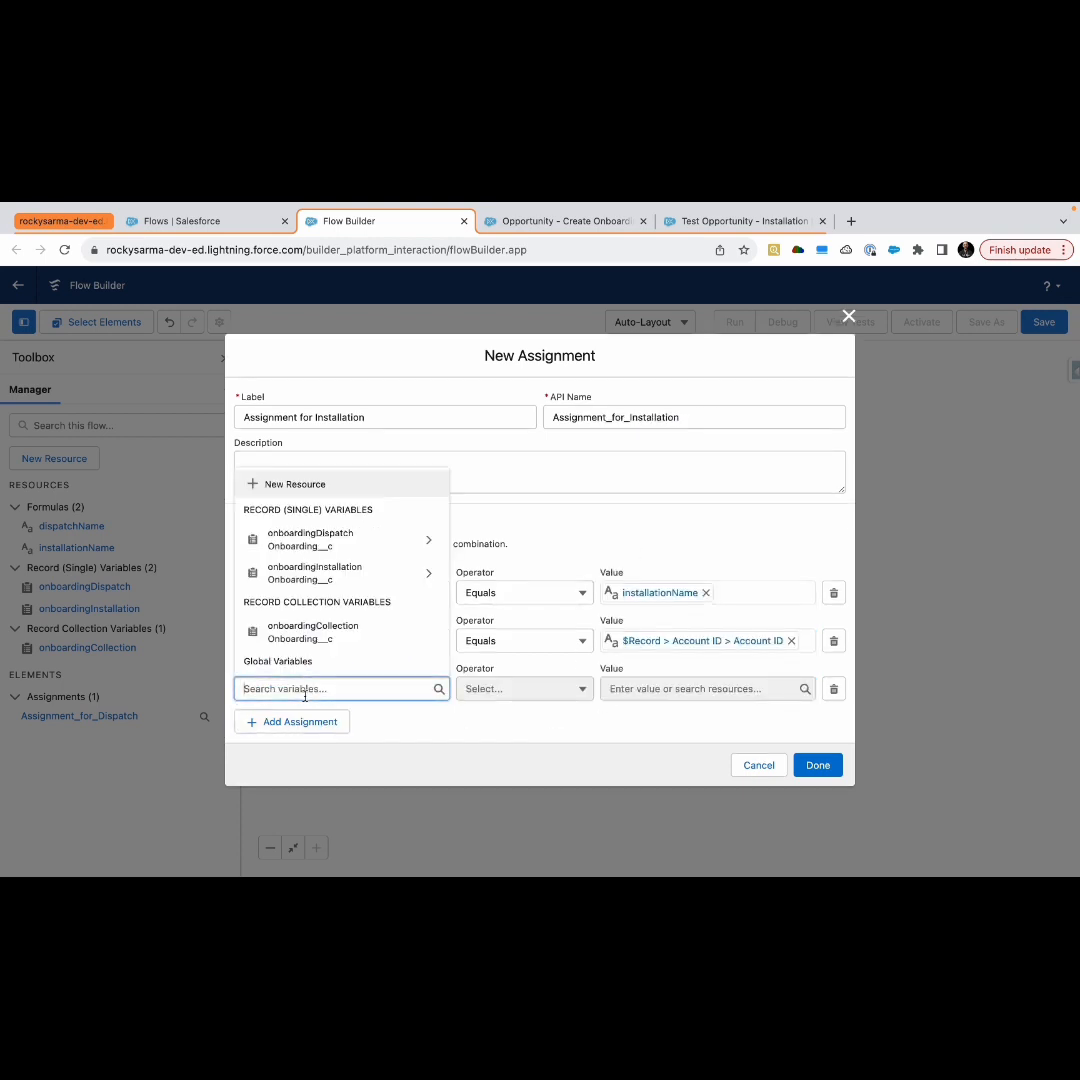
{"action": "left_click", "coordinate": [345, 578]}
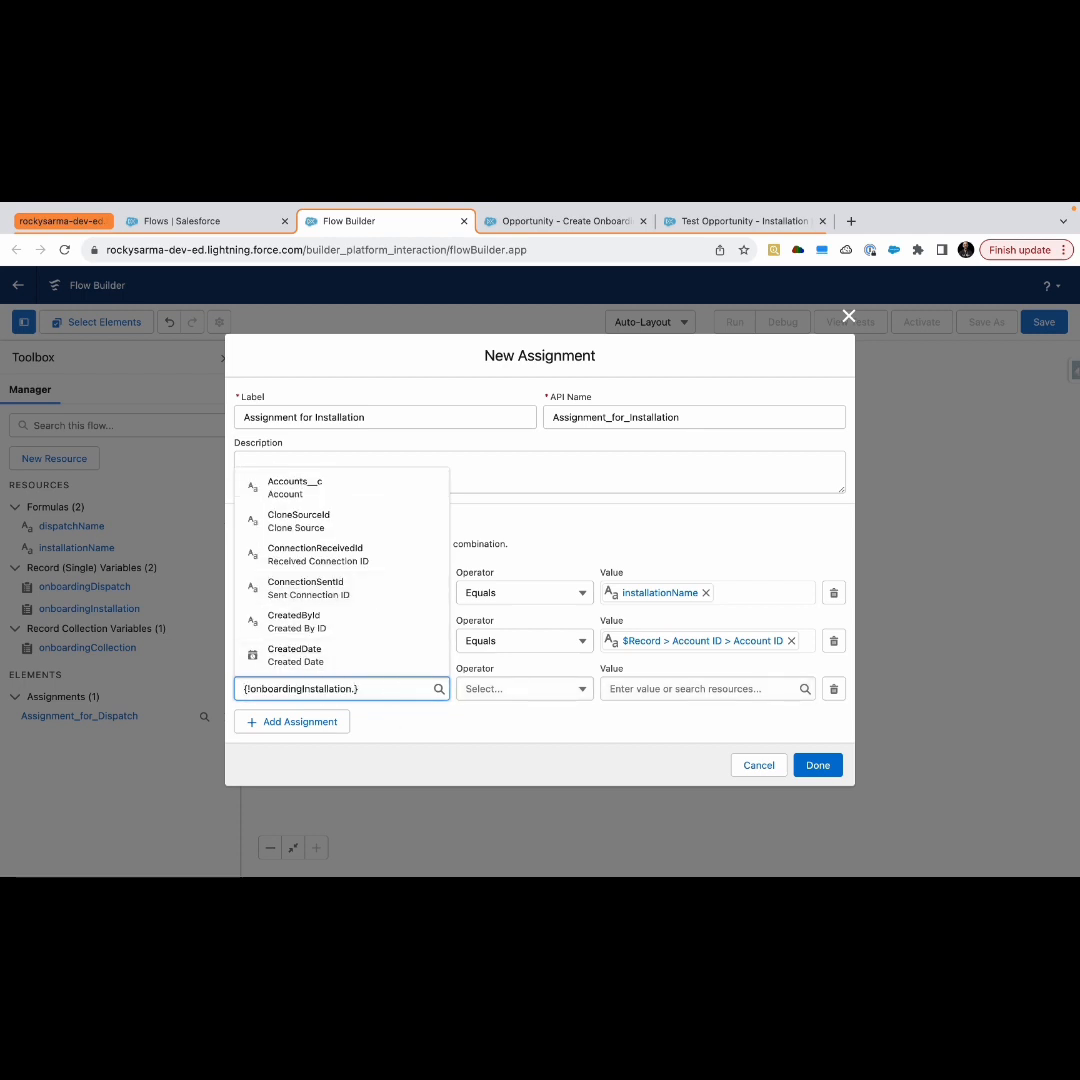
{"action": "type", "text": "op"}
{"action": "left_click", "coordinate": [371, 660]}
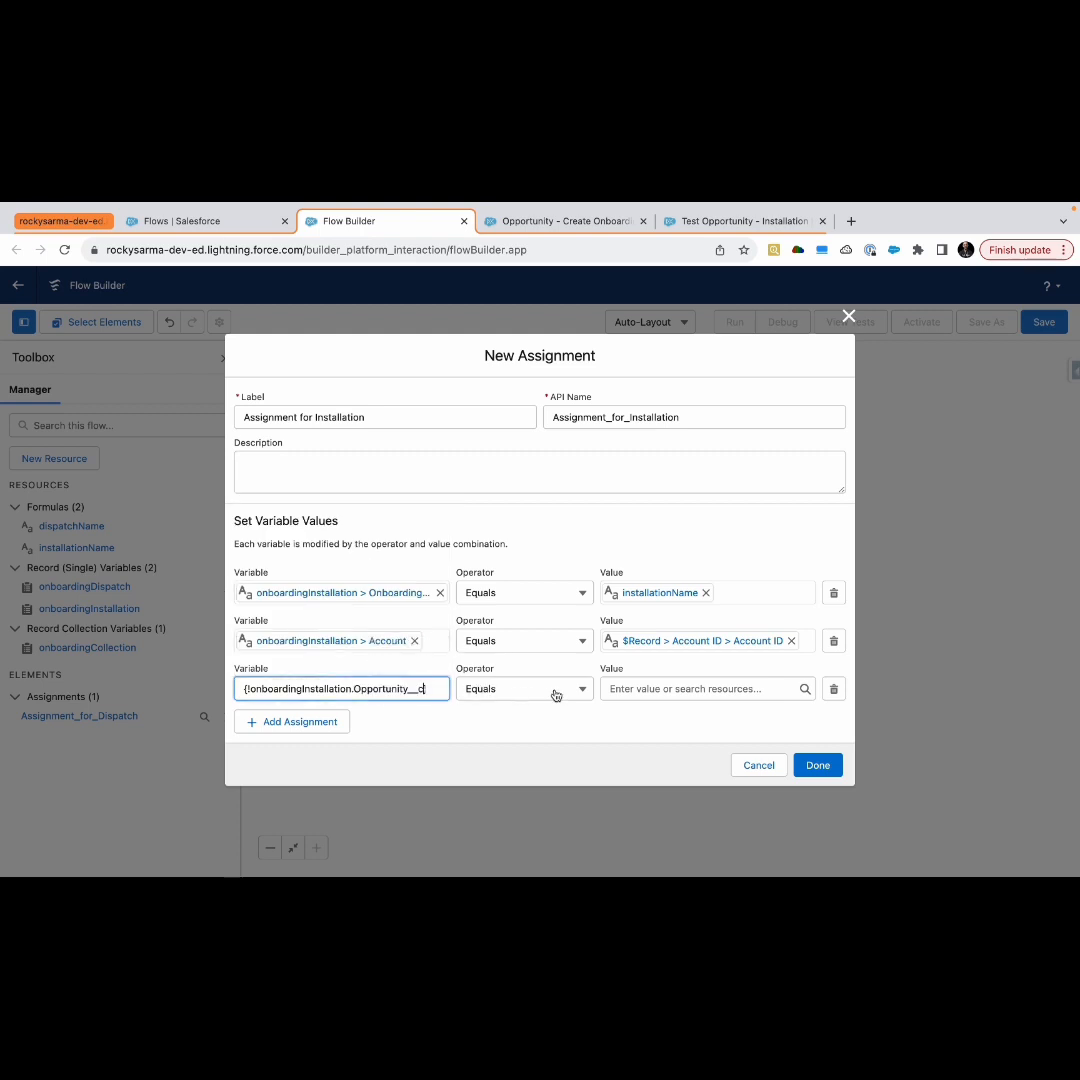
Set the third row's value to the triggering record's Id, {!$Record.Id}
{"action": "left_click", "coordinate": [617, 689]}
{"action": "type", "text": "$R"}
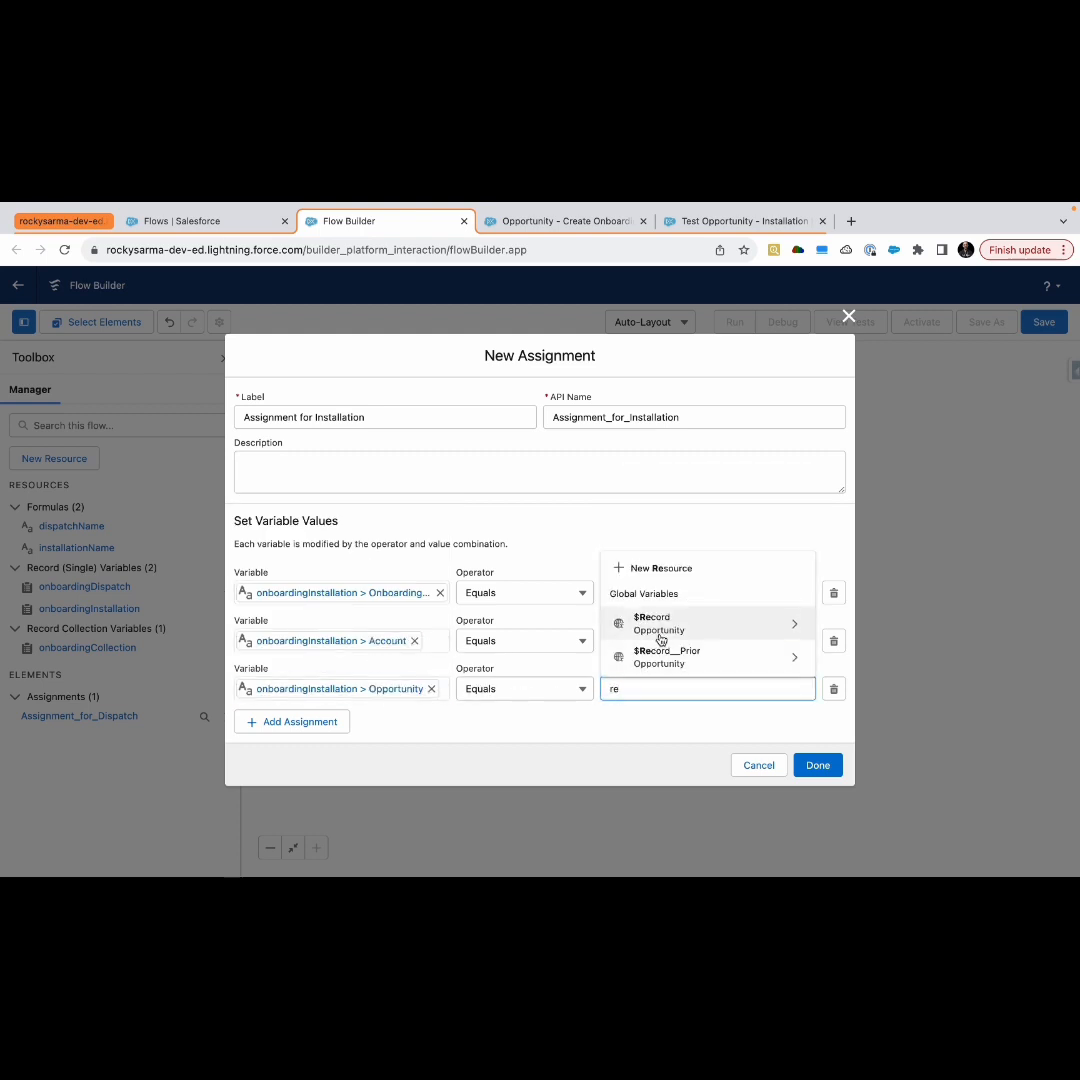
{"action": "left_click", "coordinate": [660, 638]}
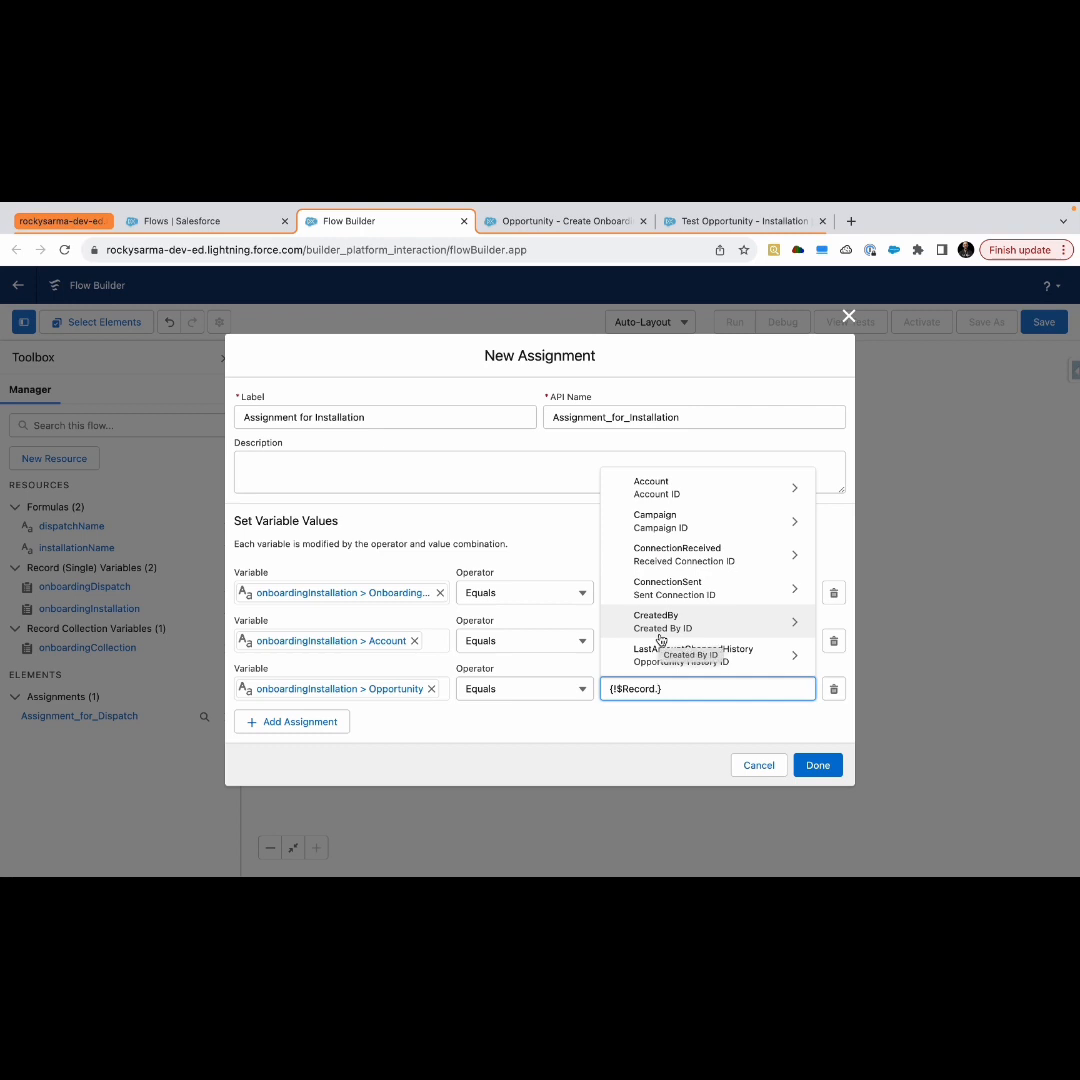
{"action": "type", "text": "id"}
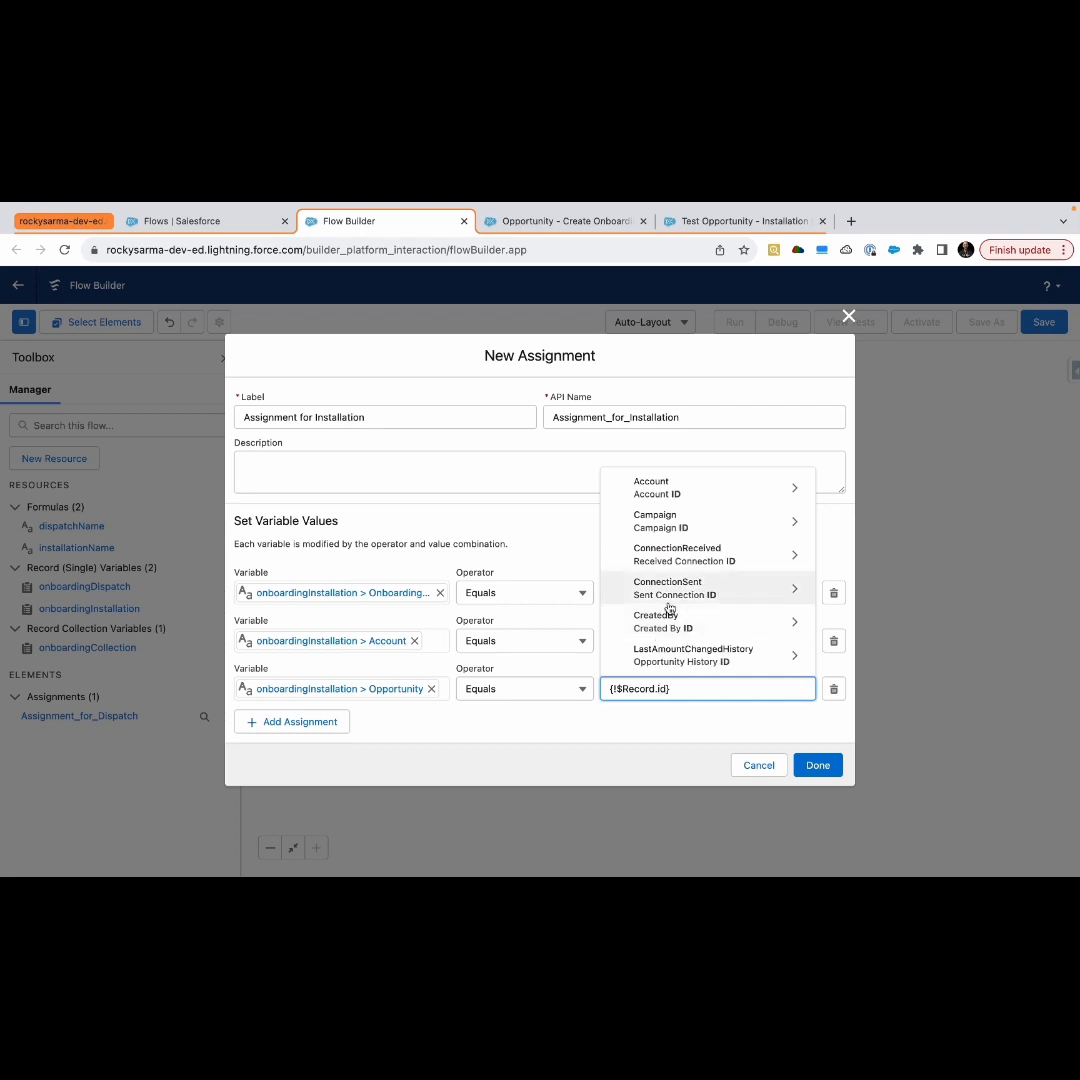
{"action": "scroll", "coordinate": [668, 612], "scroll_direction": "down", "scroll_amount": 4}
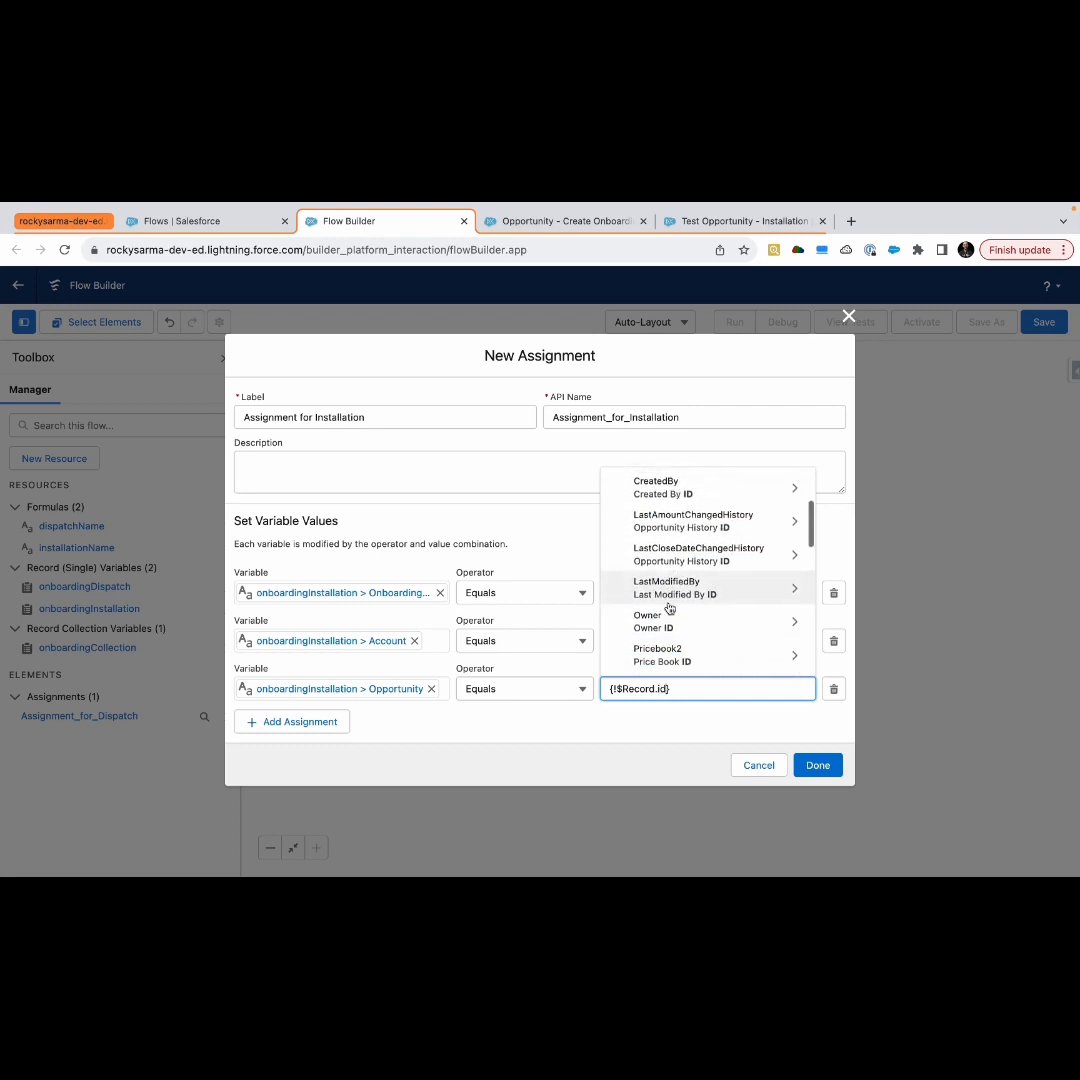
{"action": "scroll", "coordinate": [666, 554], "scroll_direction": "up", "scroll_amount": 5}
{"action": "scroll", "coordinate": [668, 556], "scroll_direction": "down", "scroll_amount": 1}
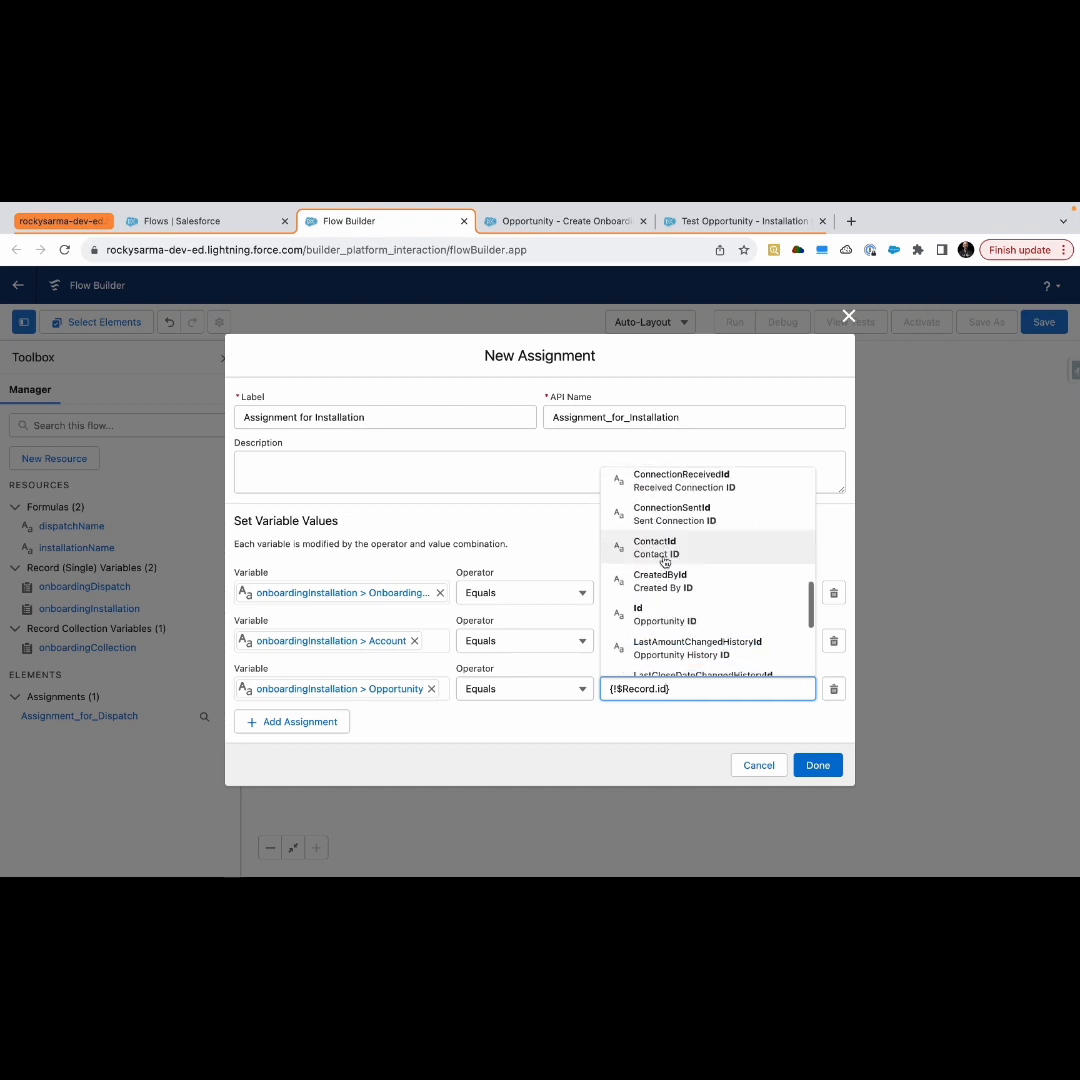
{"action": "left_click", "coordinate": [663, 618]}
Add a fourth assignment row with the variable set to onboardingInstallation's OwnerId field
{"action": "left_click", "coordinate": [330, 725]}
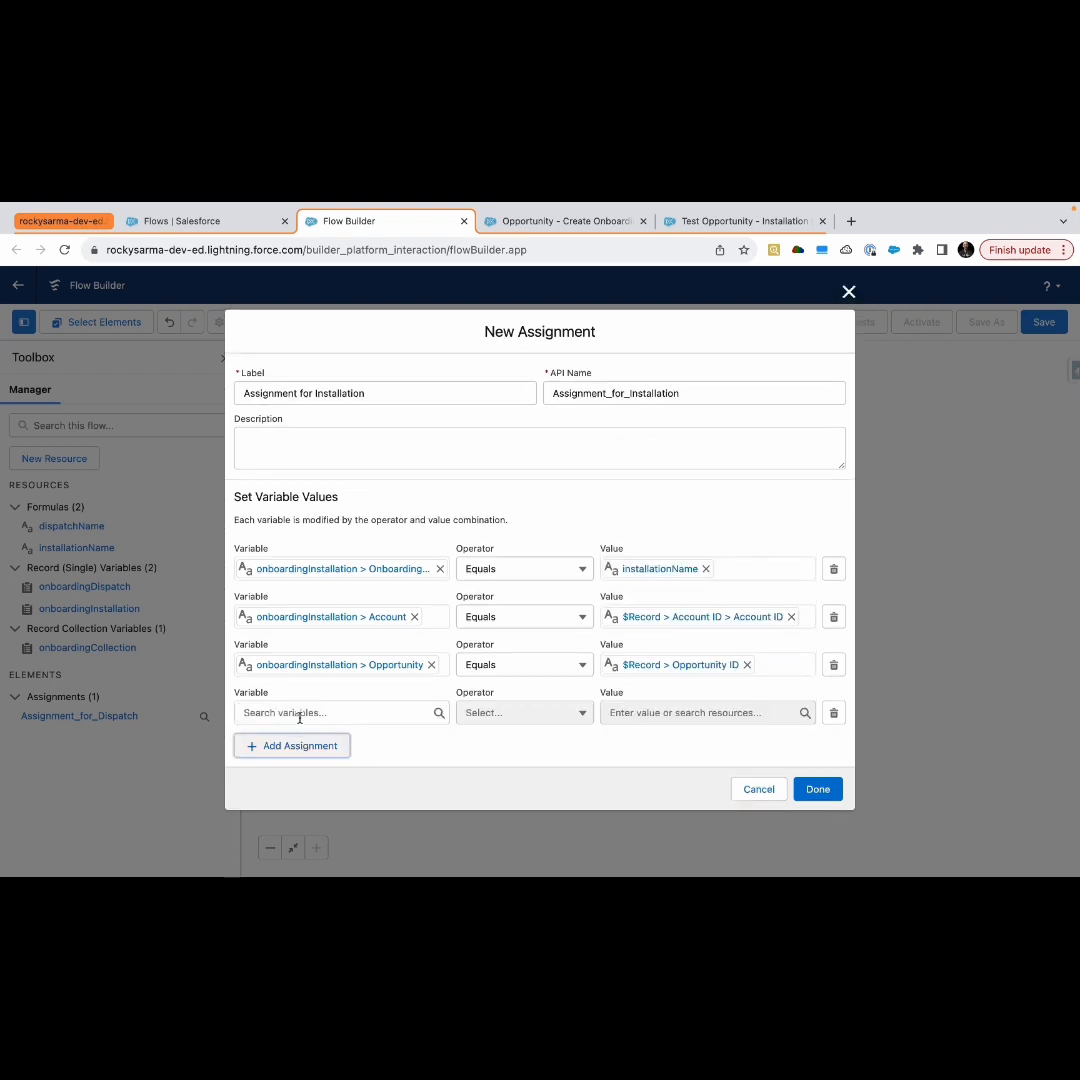
{"action": "left_click", "coordinate": [291, 706]}
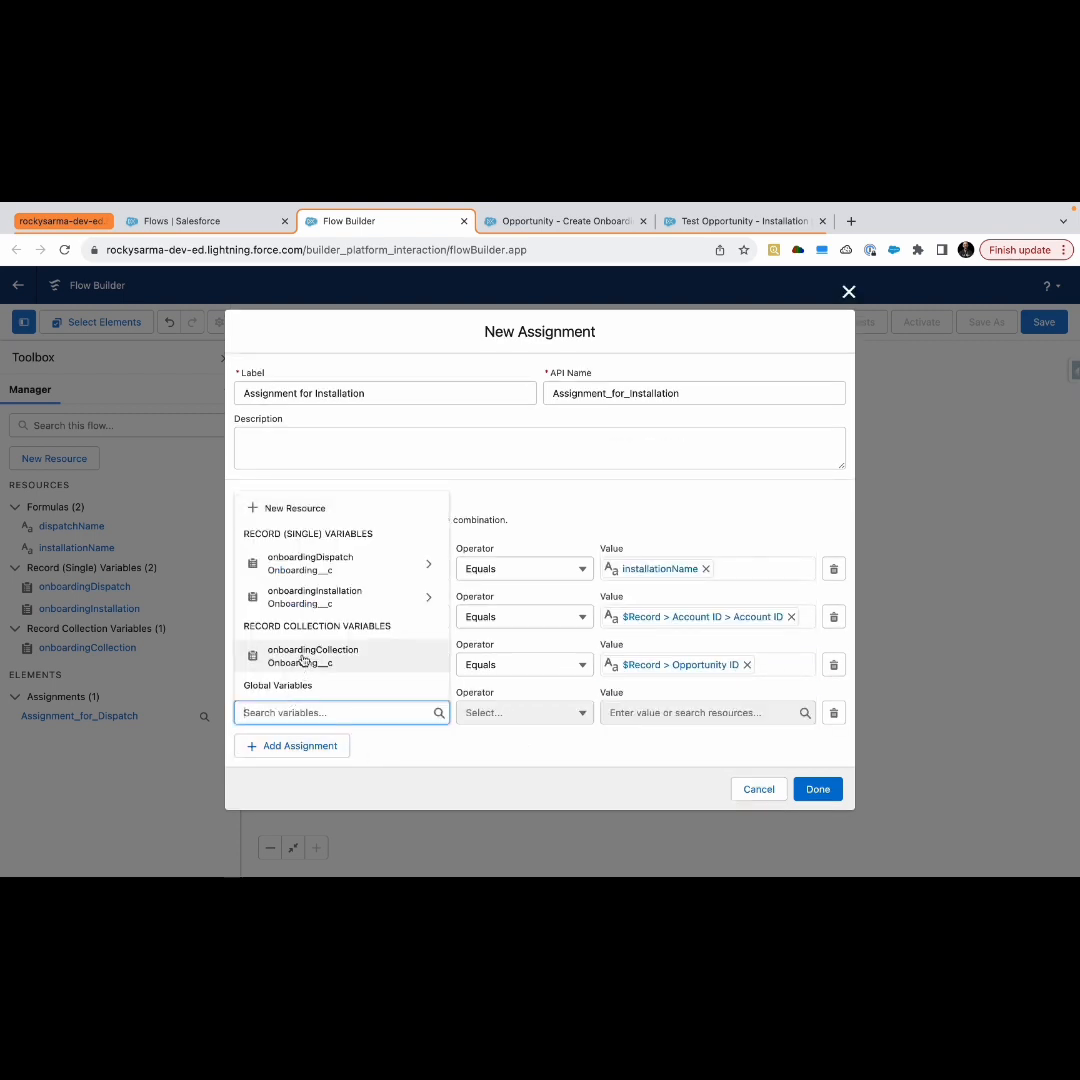
{"action": "left_click", "coordinate": [318, 597]}
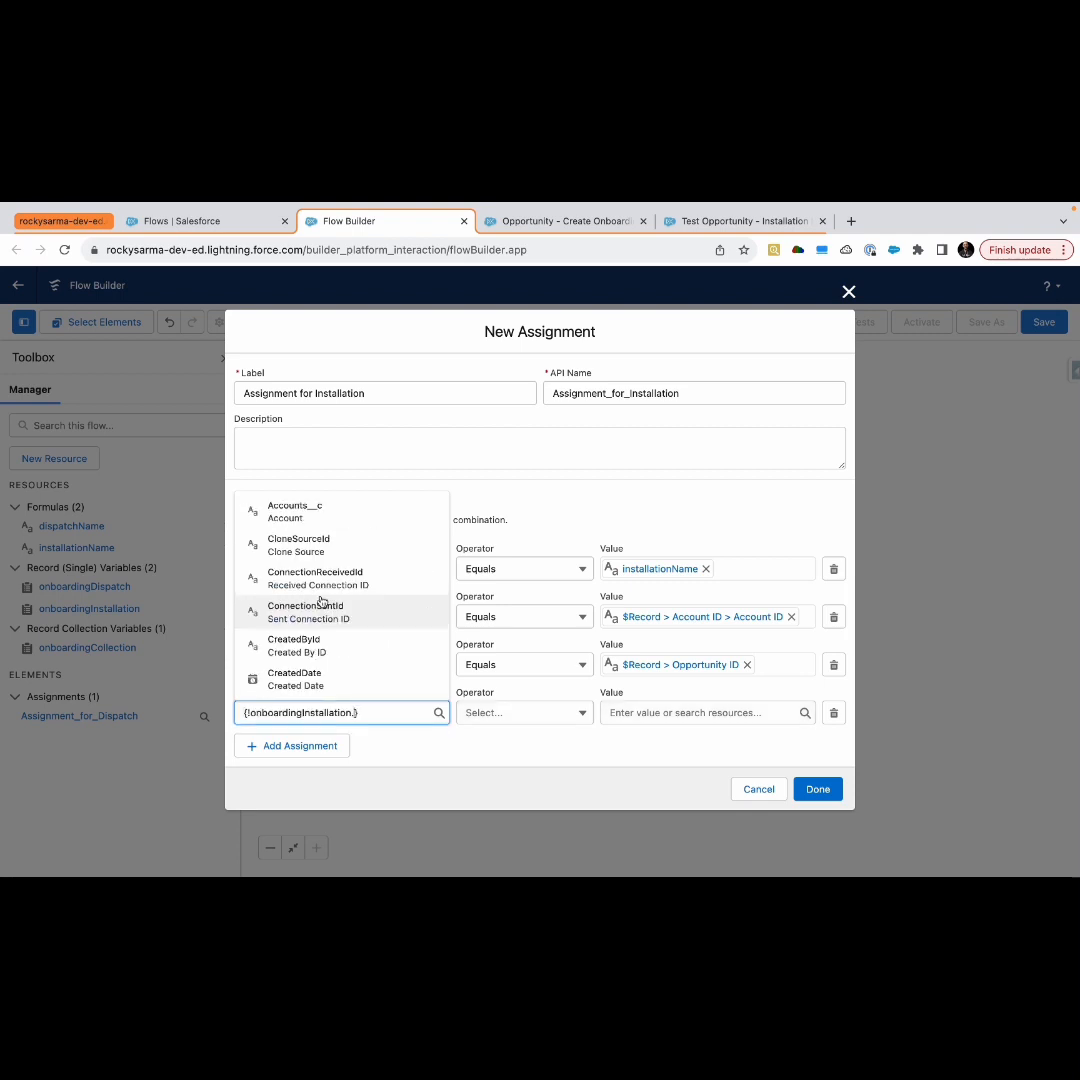
{"action": "type", "text": "o"}
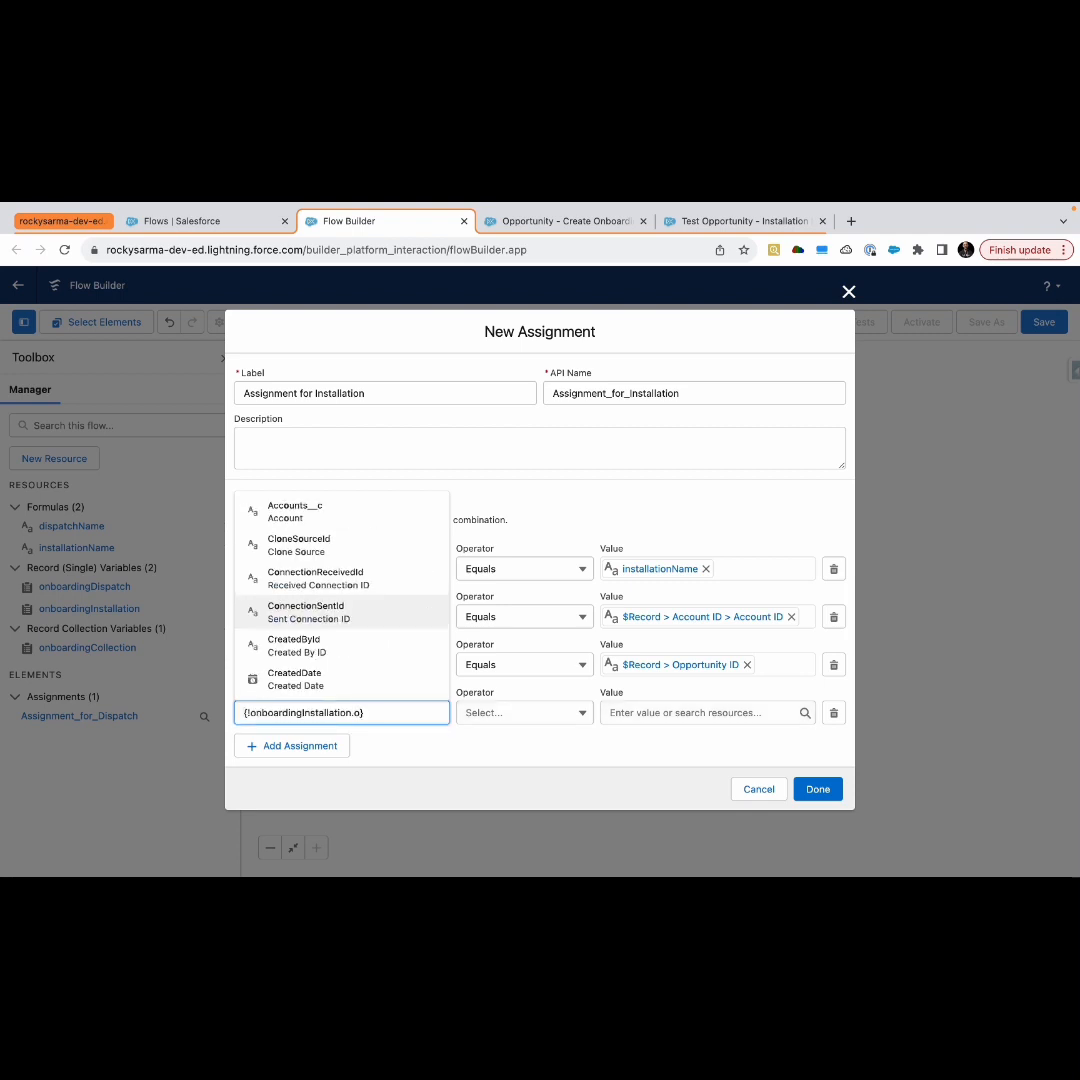
{"action": "type", "text": "wnerId"}
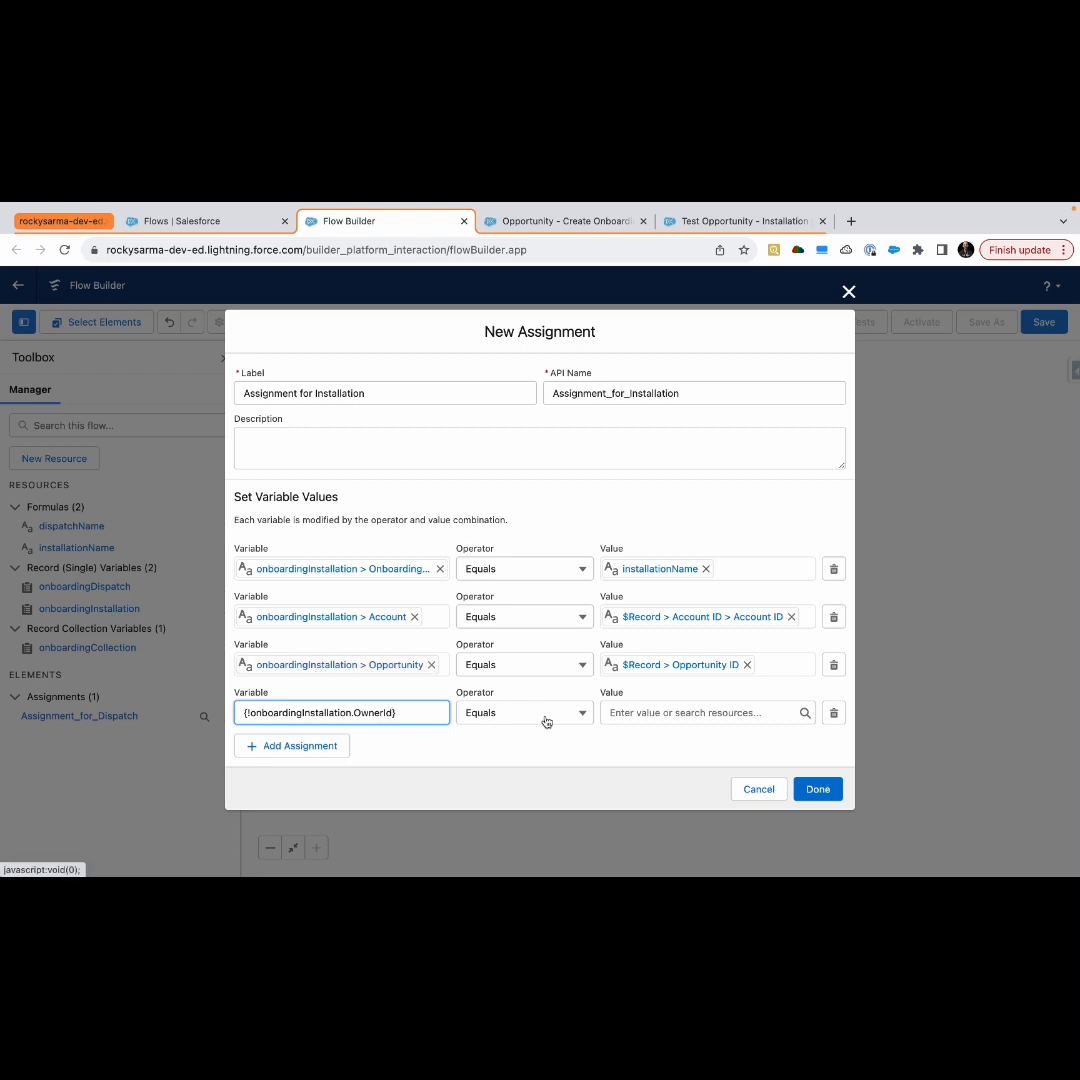
Set the fourth row's value to the triggering record's owner, {!$Record.OwnerId}
{"action": "left_click", "coordinate": [637, 713]}
{"action": "type", "text": "re"}
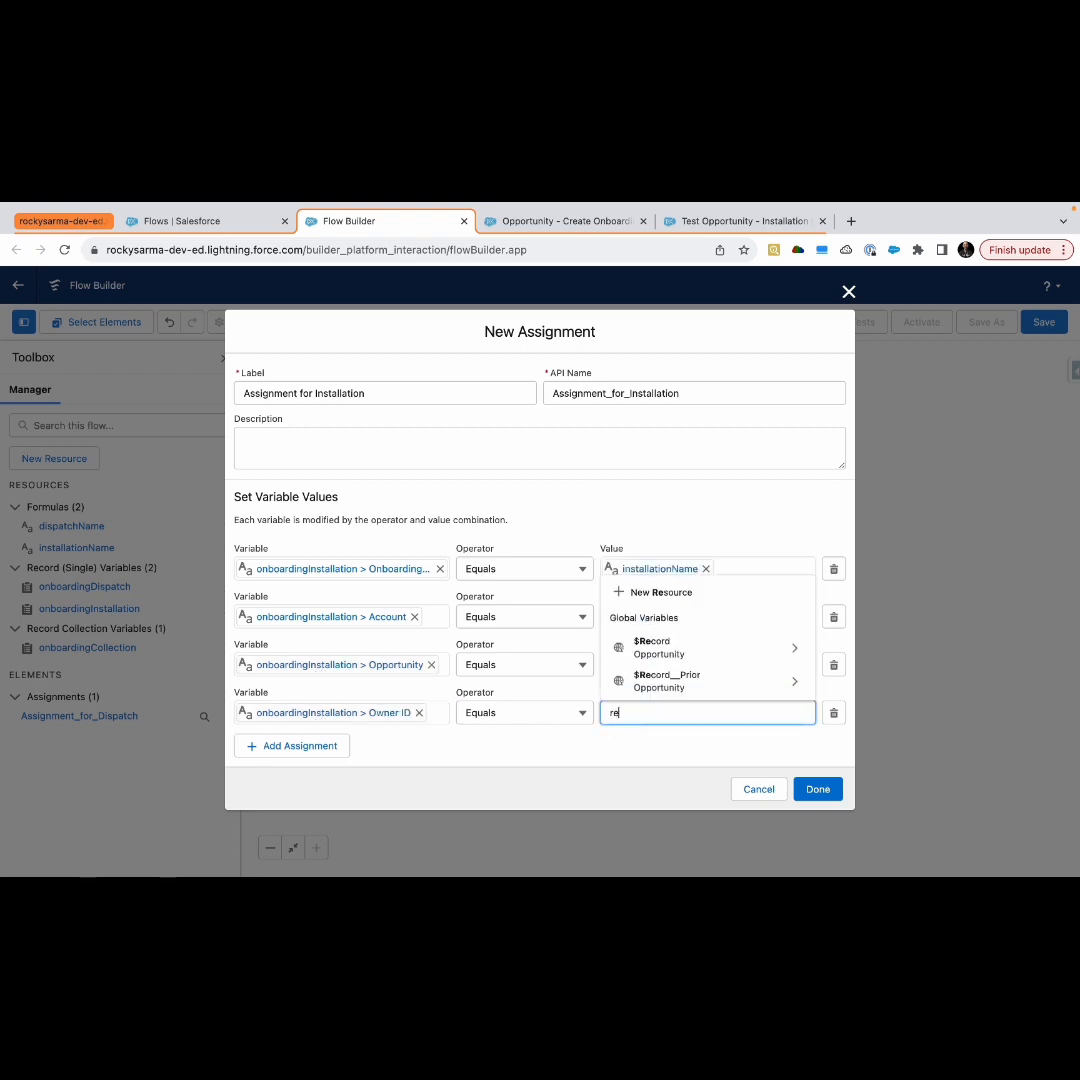
{"action": "left_click", "coordinate": [682, 660]}
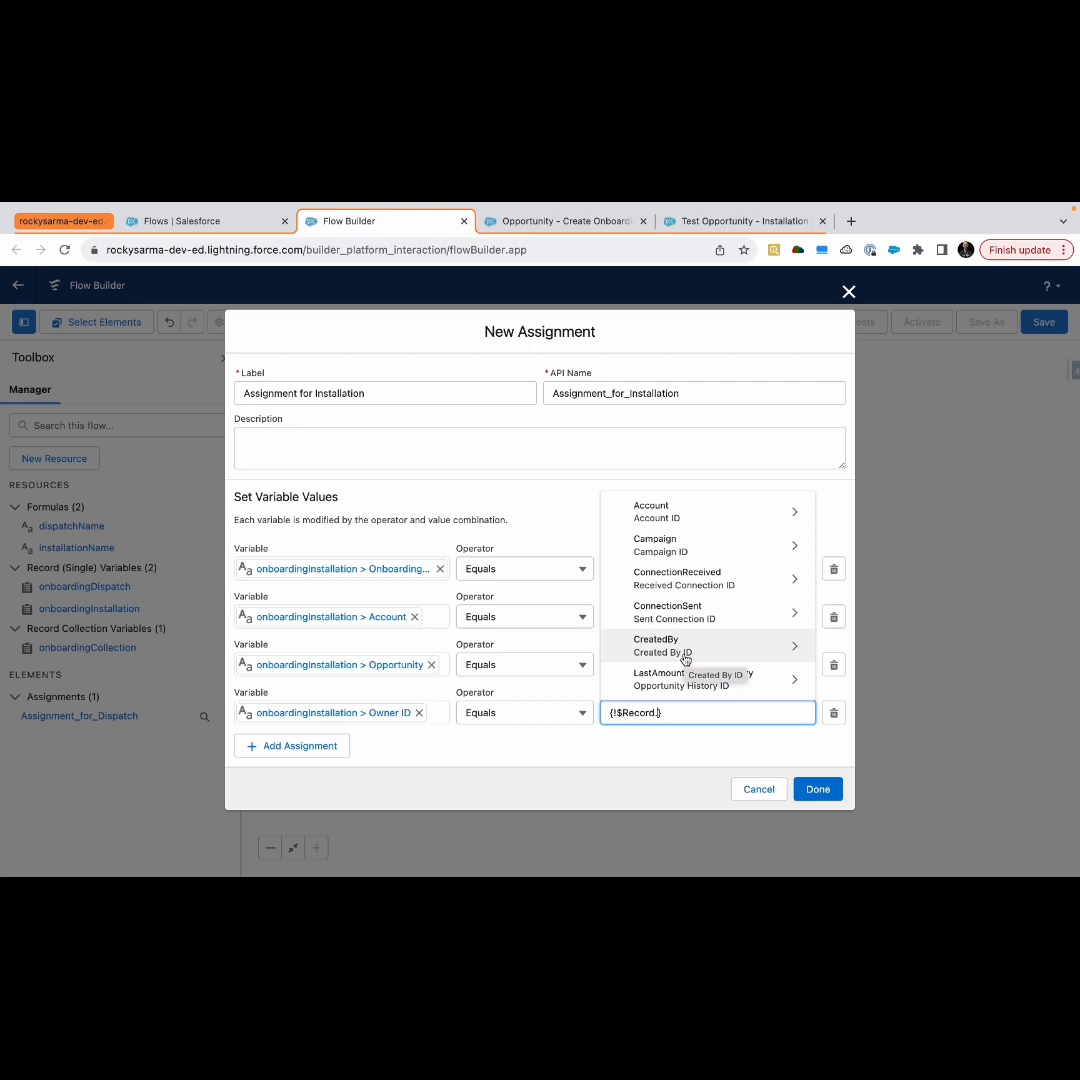
{"action": "type", "text": "Owner"}
{"action": "left_click", "coordinate": [683, 677]}
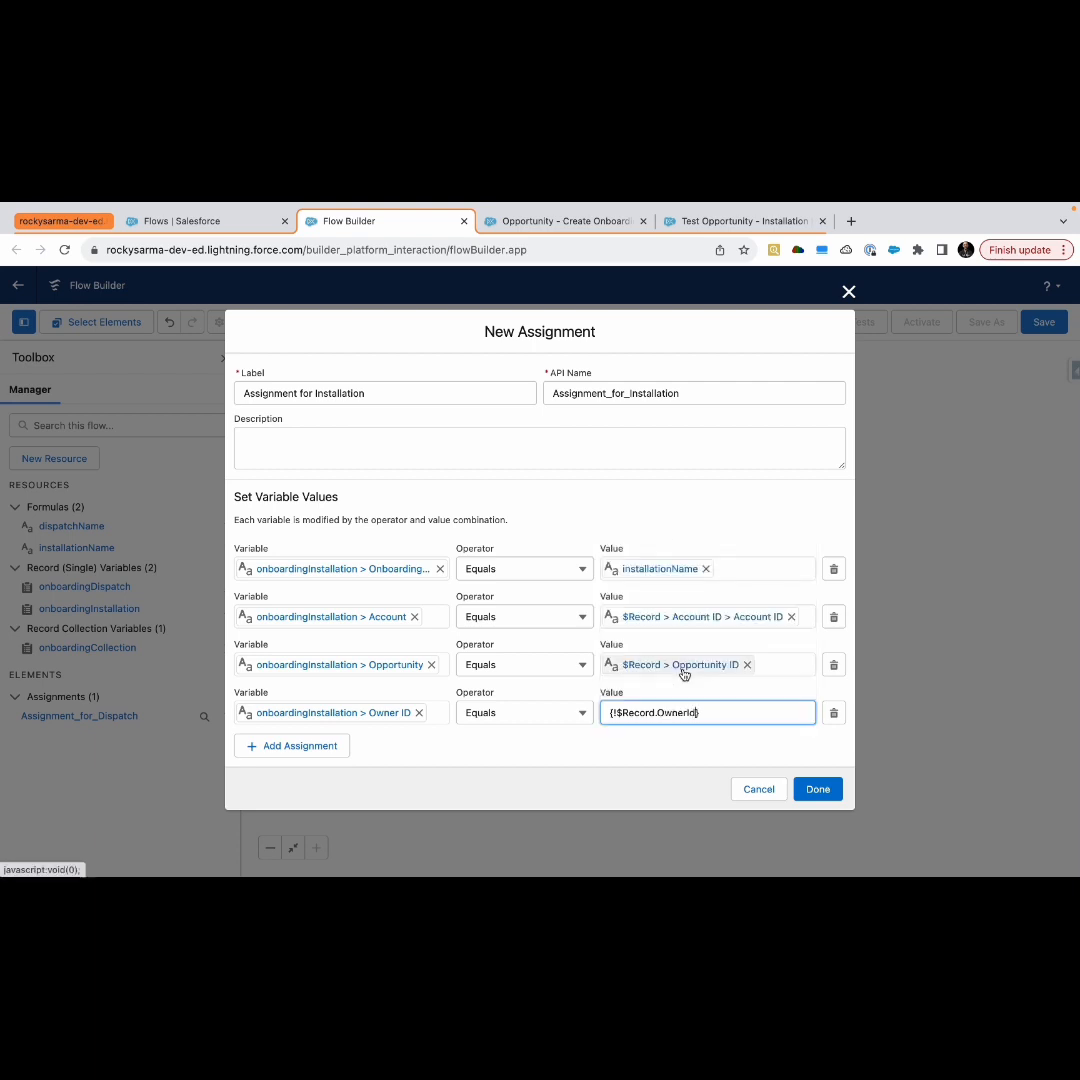
Add a fifth assignment row with the variable set to the onboardingCollection collection
{"action": "left_click", "coordinate": [514, 762]}
{"action": "left_click", "coordinate": [330, 752]}
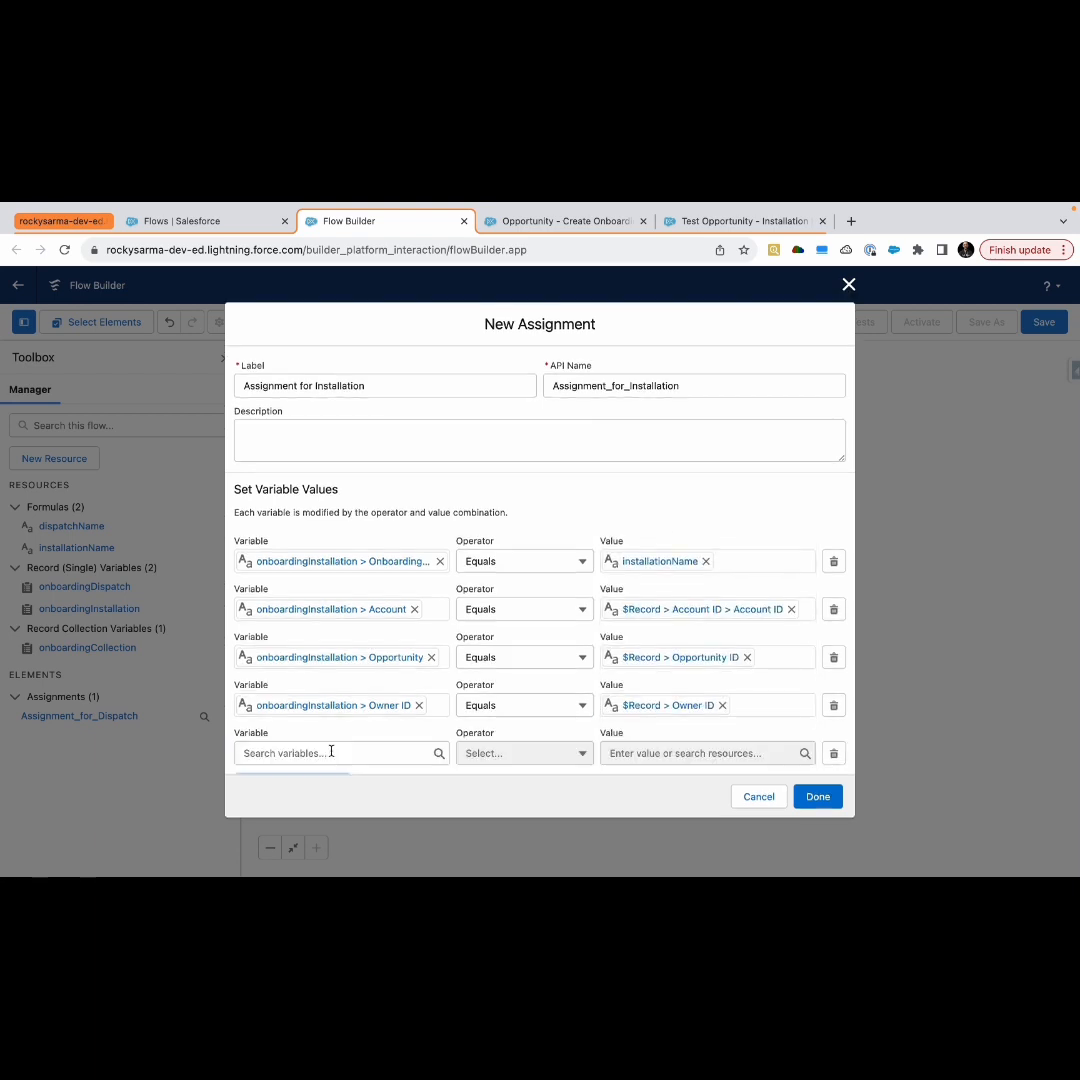
{"action": "left_click", "coordinate": [331, 752]}
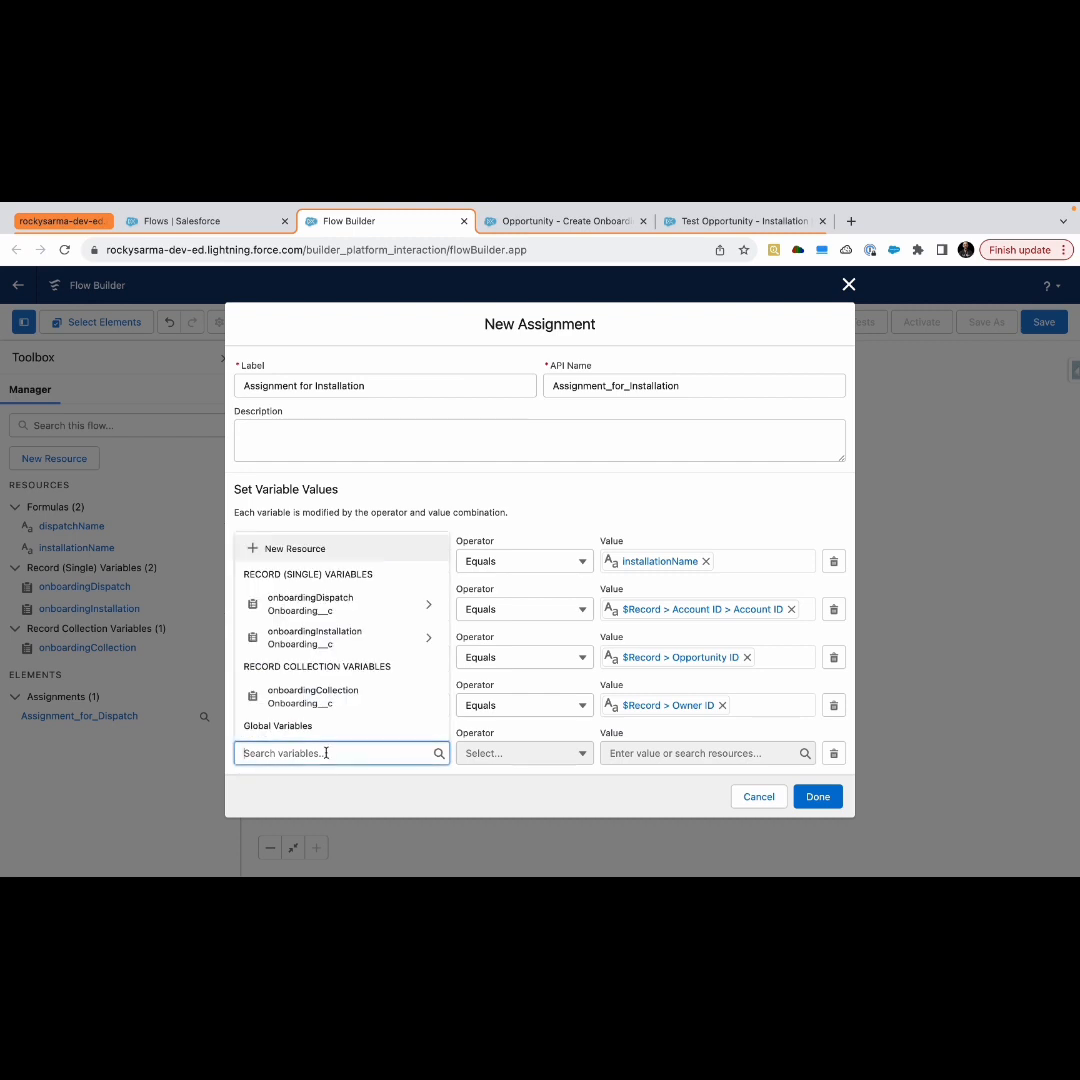
{"action": "left_click", "coordinate": [475, 484]}
{"action": "left_click", "coordinate": [341, 748]}
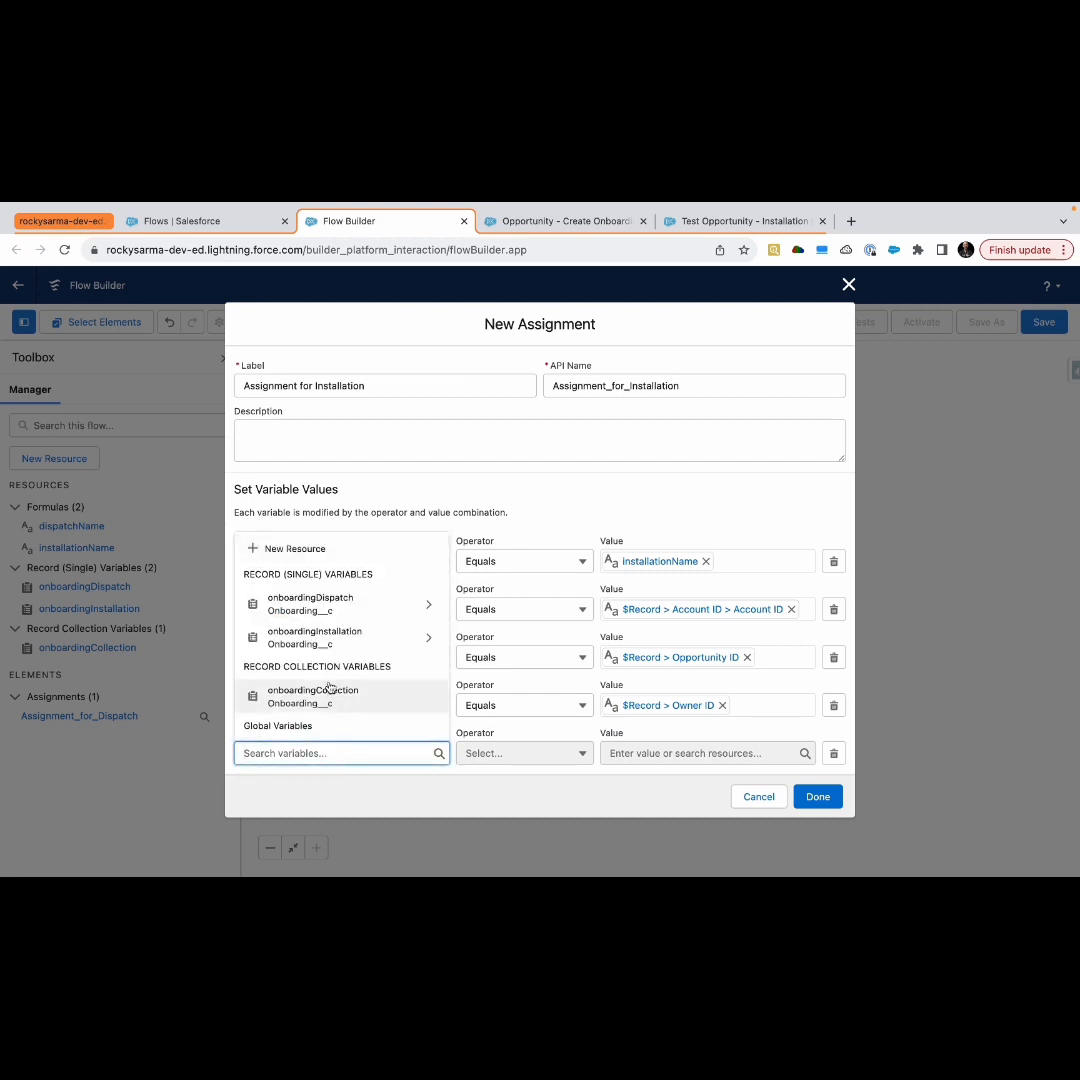
{"action": "left_click", "coordinate": [337, 703]}
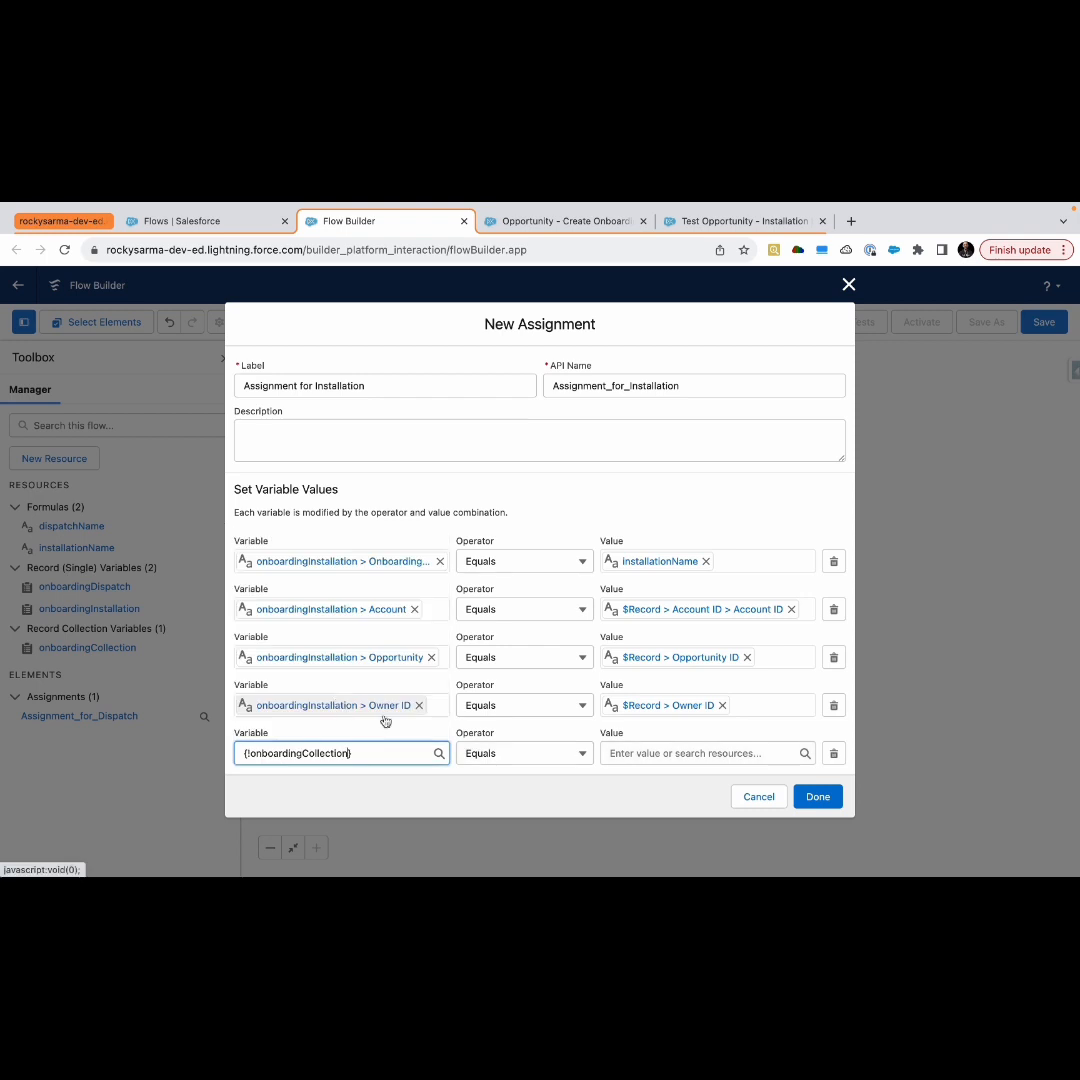
Set the fifth row's operator to Add with value onboardingInstallation, and finish the Assignment for Installation element
{"action": "left_click", "coordinate": [495, 754]}
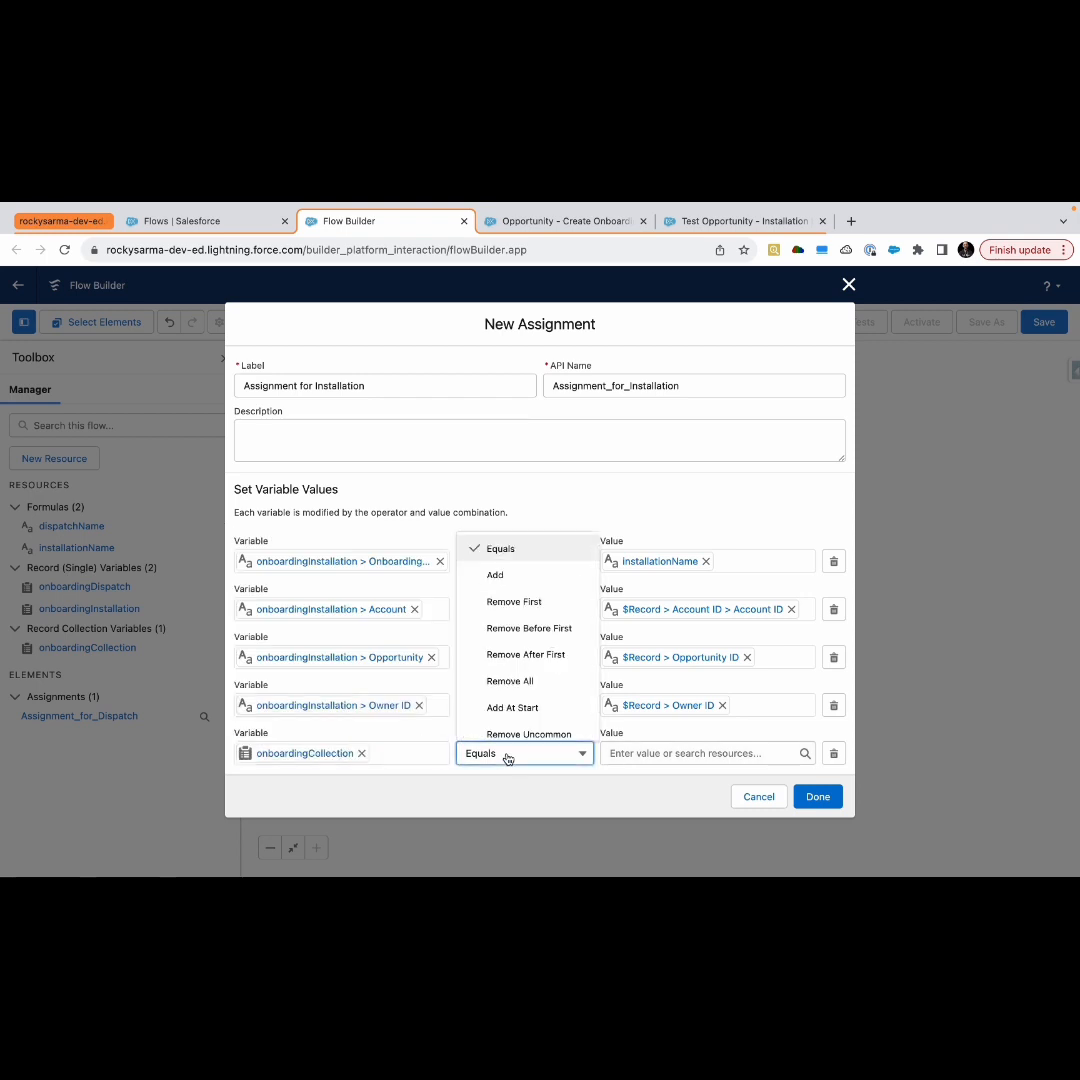
{"action": "left_click", "coordinate": [522, 576]}
{"action": "left_click", "coordinate": [558, 781]}
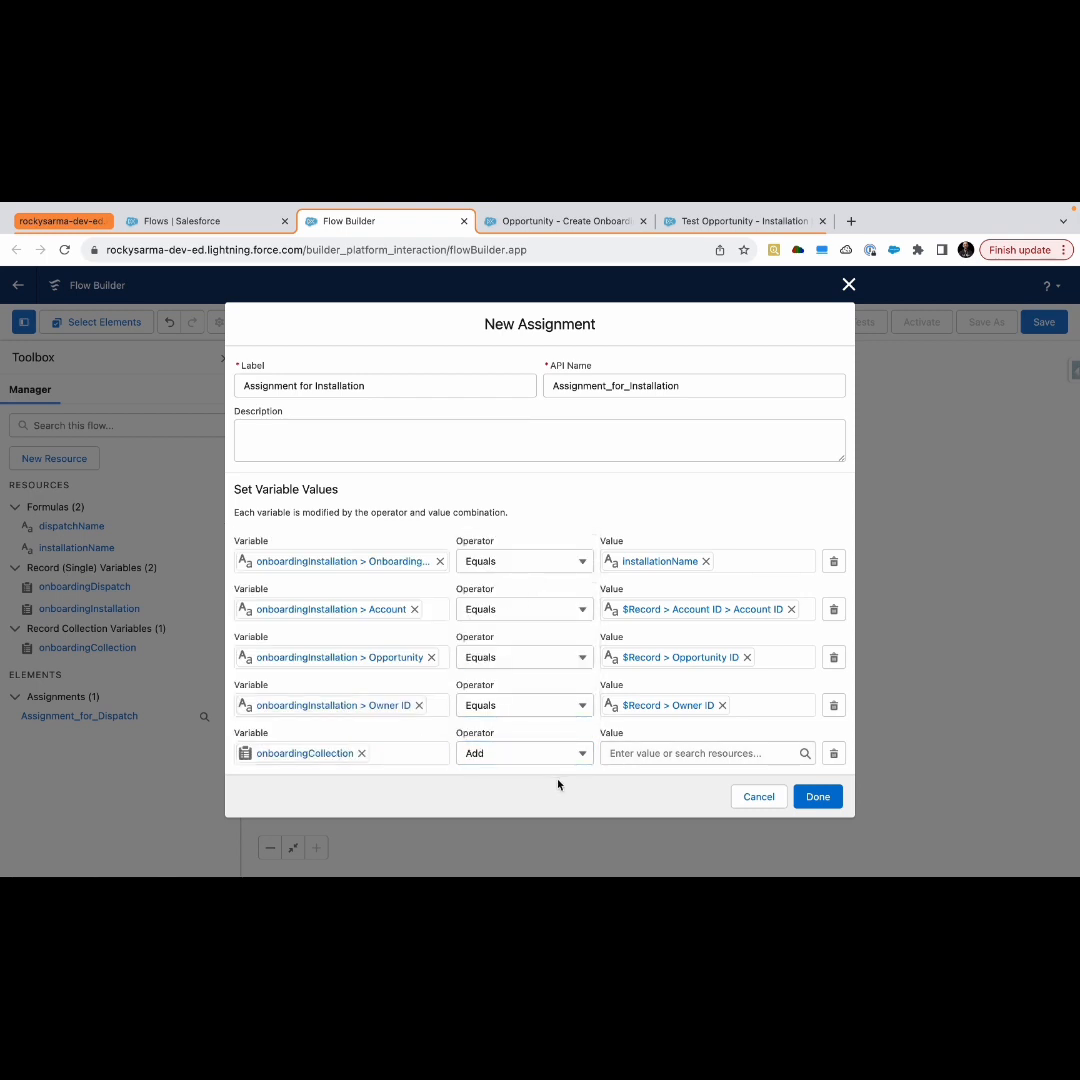
{"action": "left_click", "coordinate": [666, 754]}
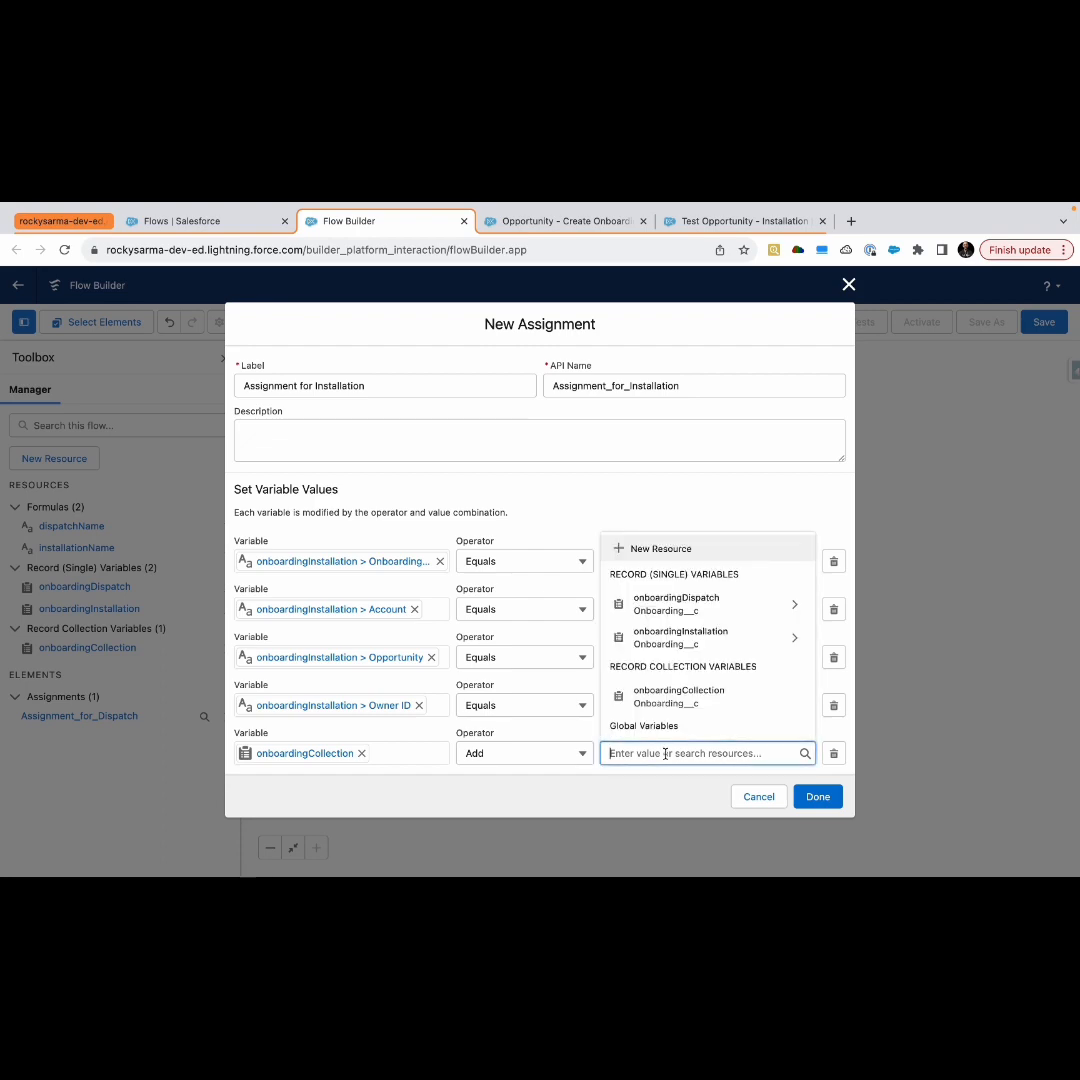
{"action": "left_click", "coordinate": [687, 646]}
{"action": "key", "text": "BackSpace"}
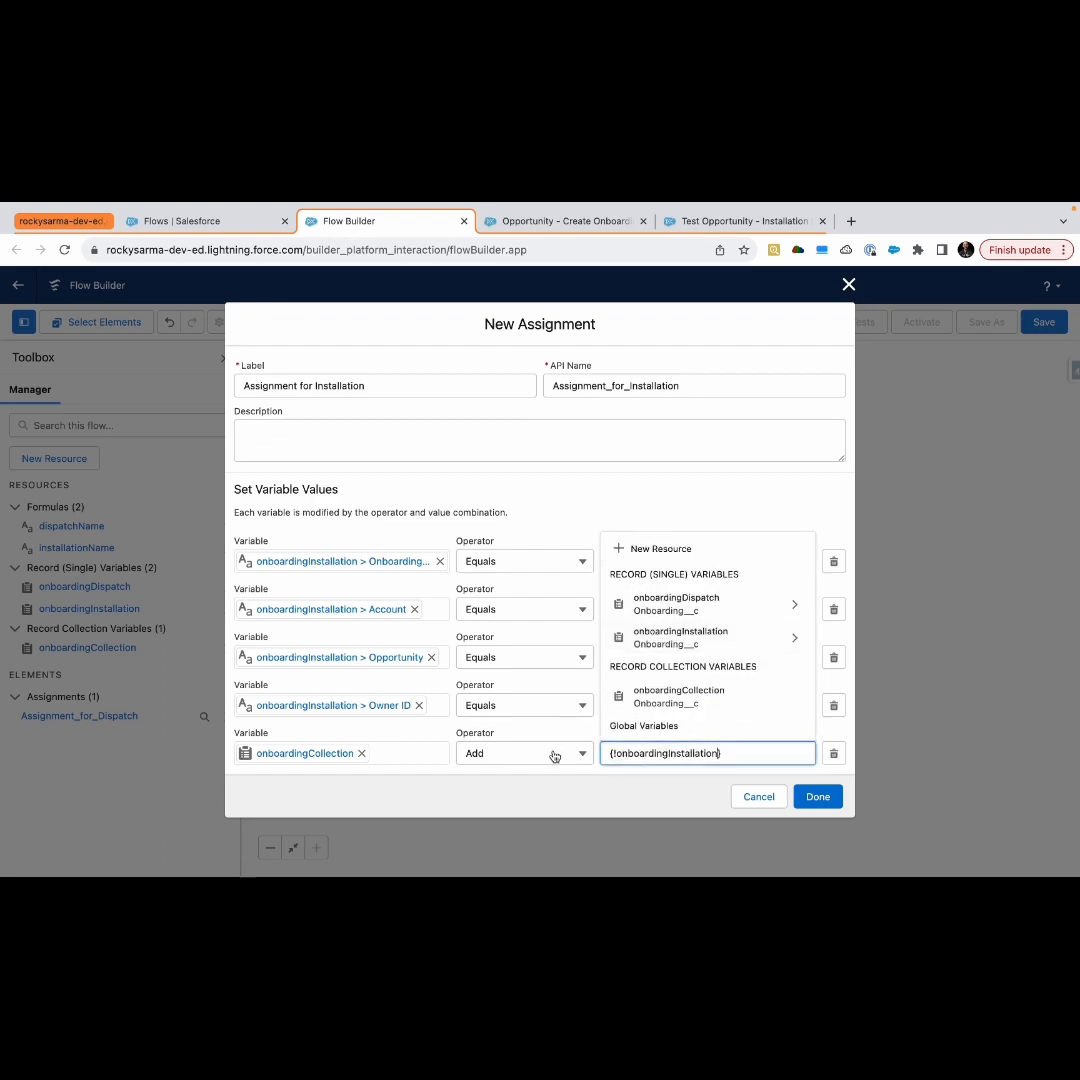
{"action": "left_click", "coordinate": [540, 797]}
{"action": "left_click", "coordinate": [815, 796]}
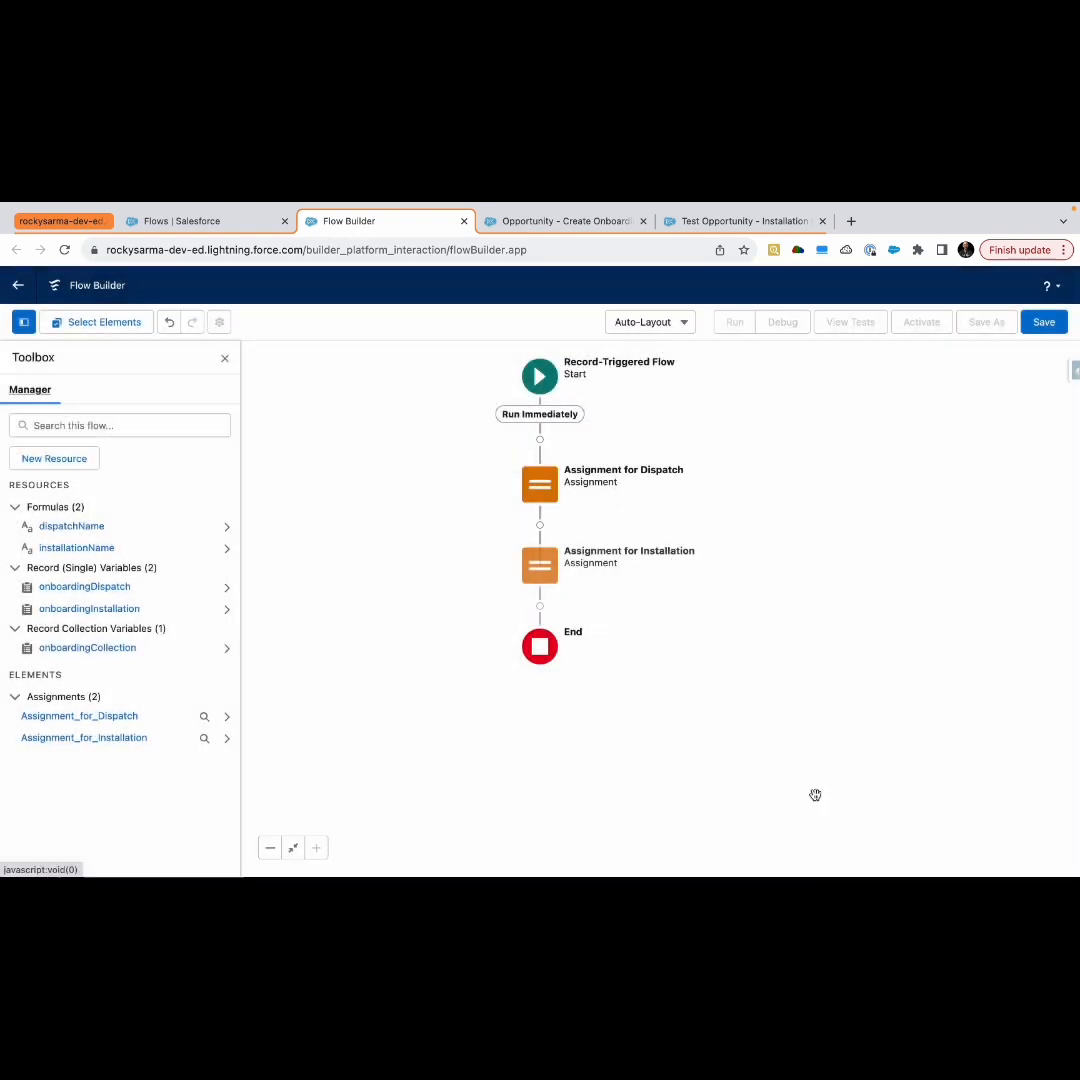
Add a new Assignment element after Assignment for Installation, labelled Assignment for Activation
{"action": "left_click", "coordinate": [540, 606]}
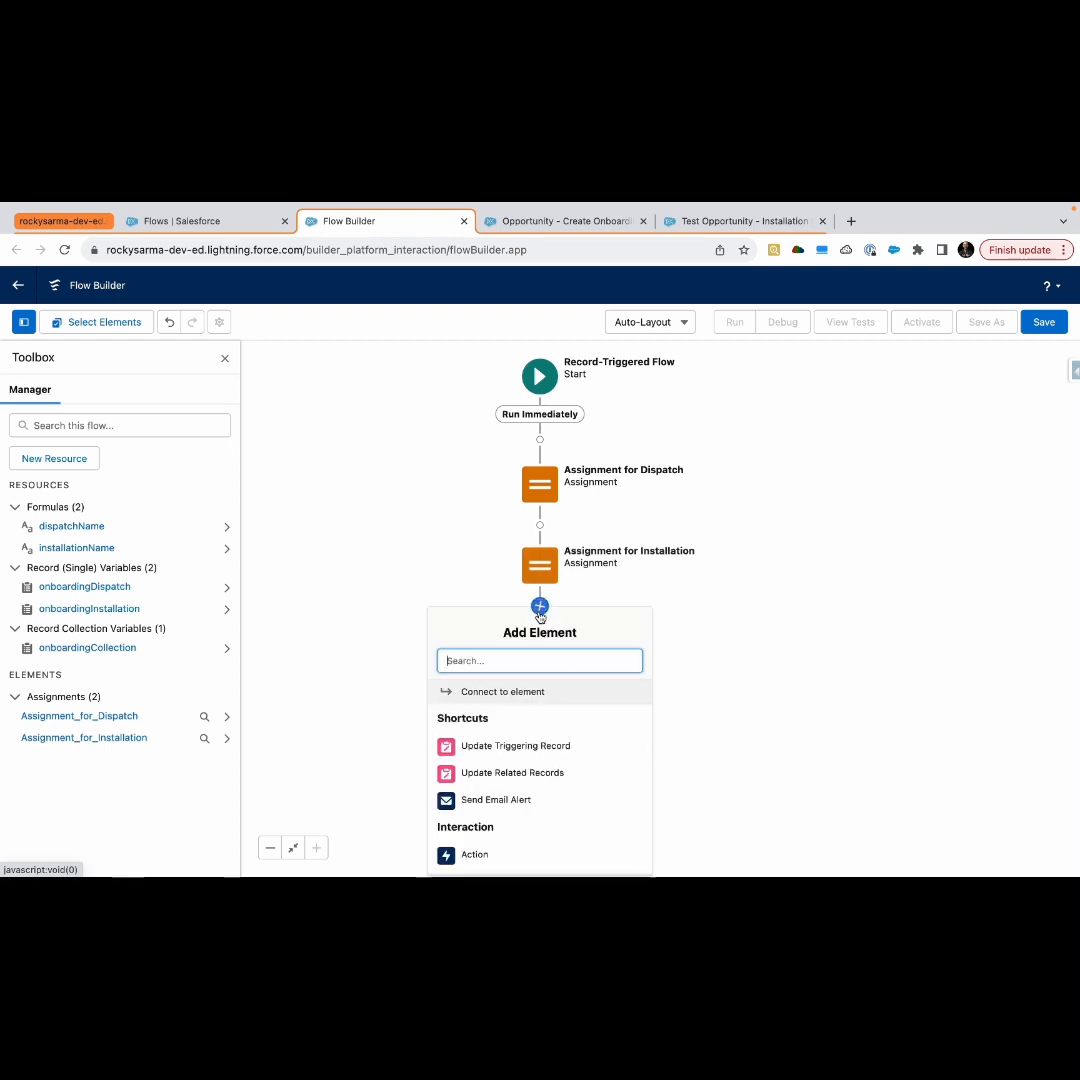
{"action": "type", "text": "ass"}
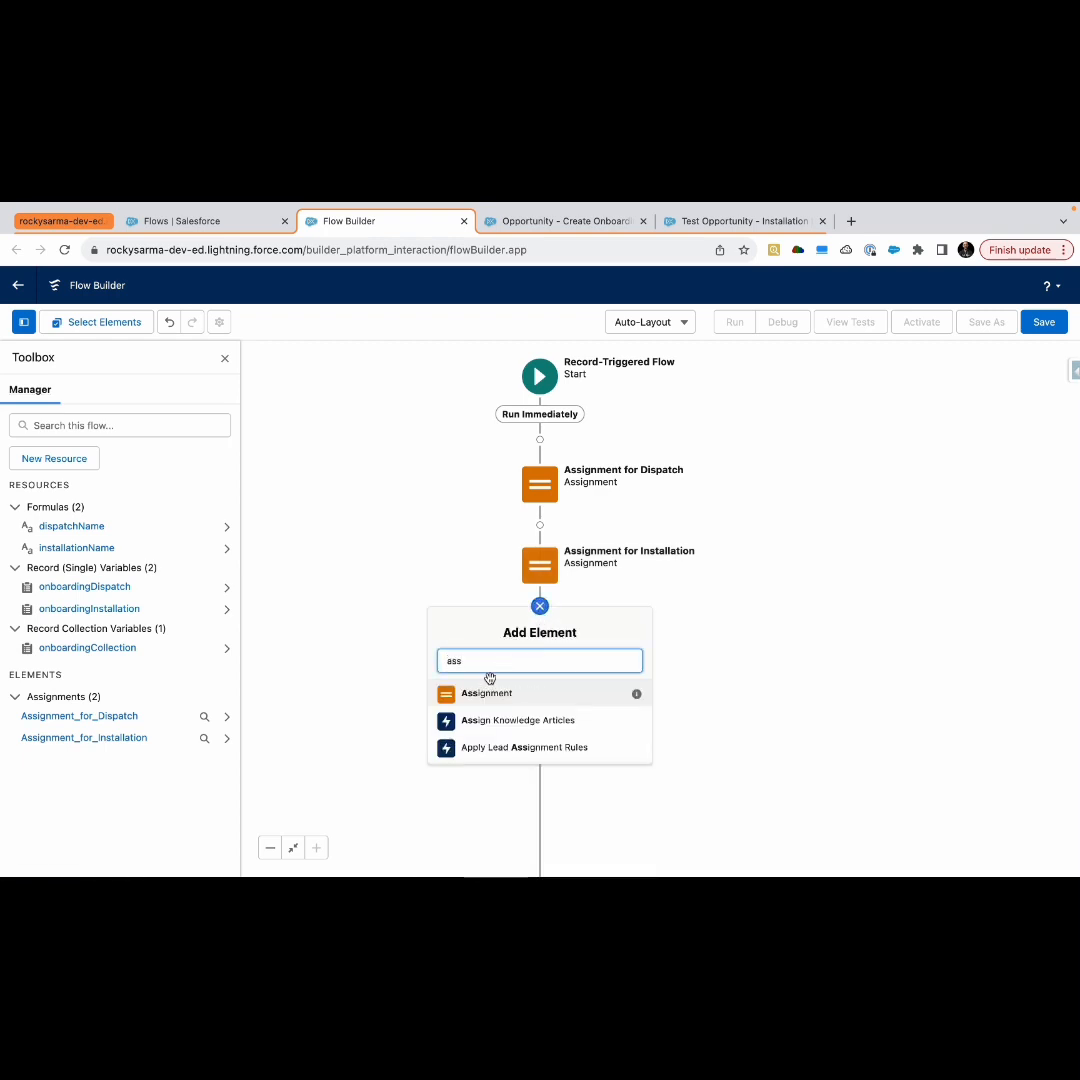
{"action": "left_click", "coordinate": [487, 695]}
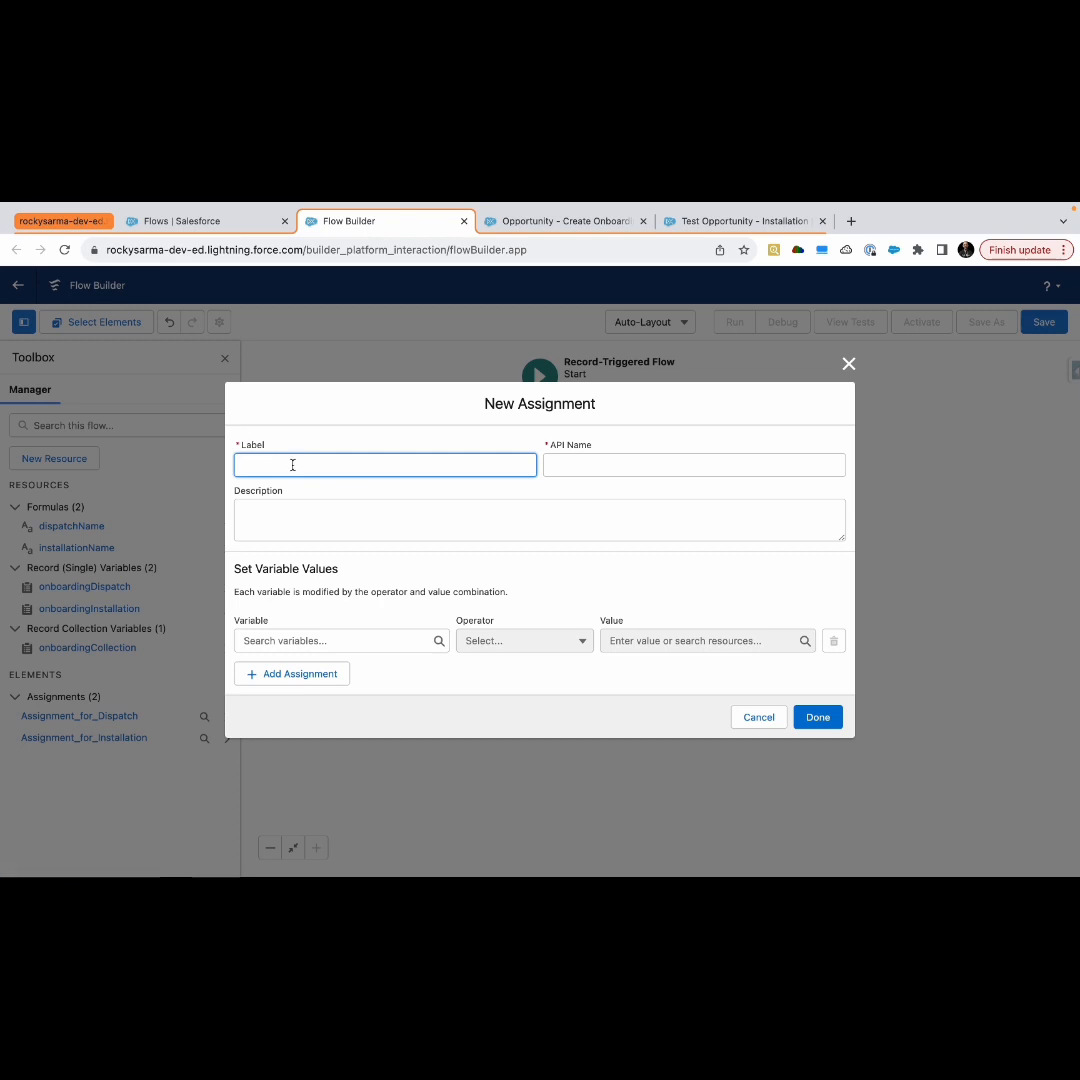
{"action": "type", "text": "Assignment for Activation"}
{"action": "left_click", "coordinate": [350, 576]}
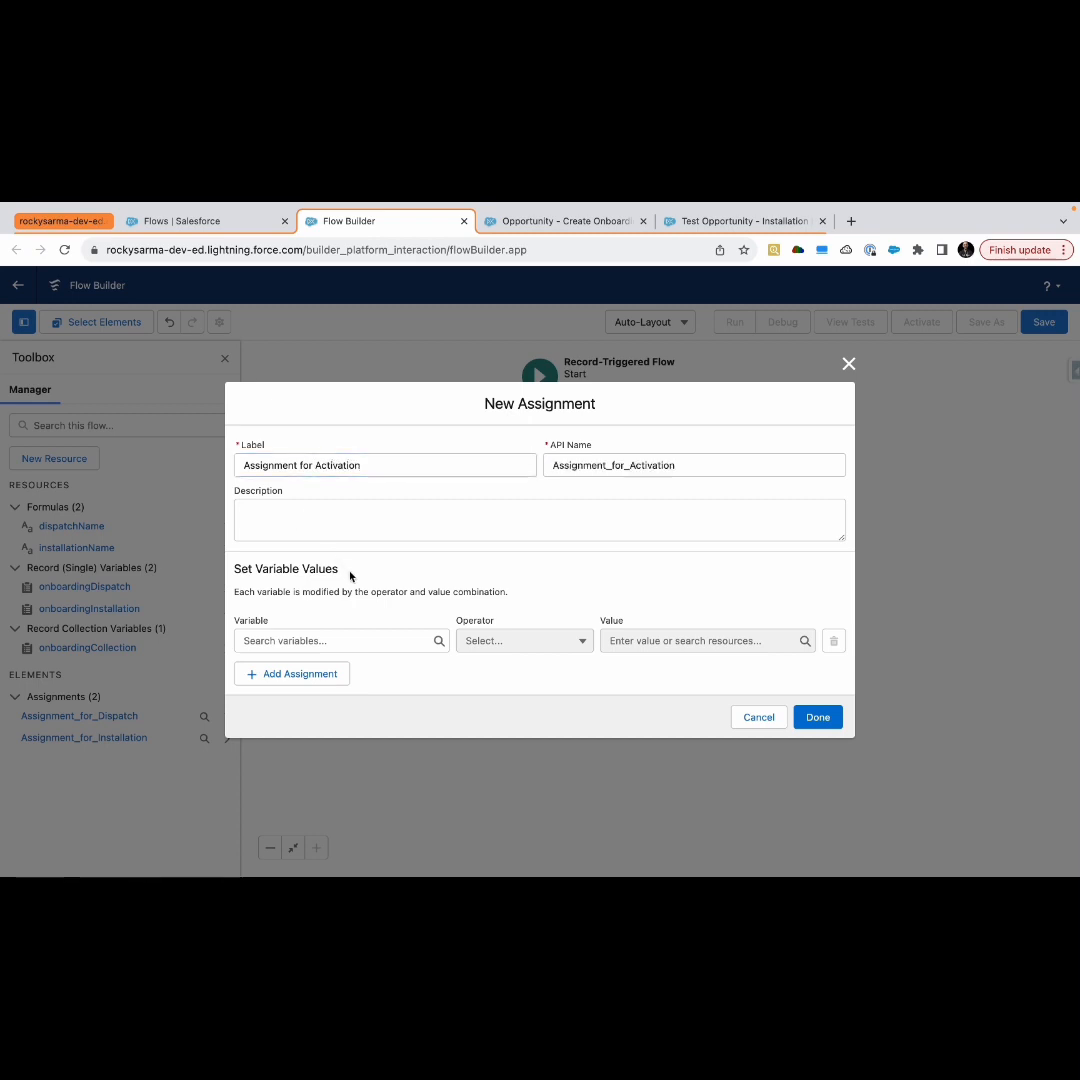
From the first row's variable field, create a new Record variable named onboardingActivation for the Onboarding object
{"action": "left_click", "coordinate": [316, 640]}
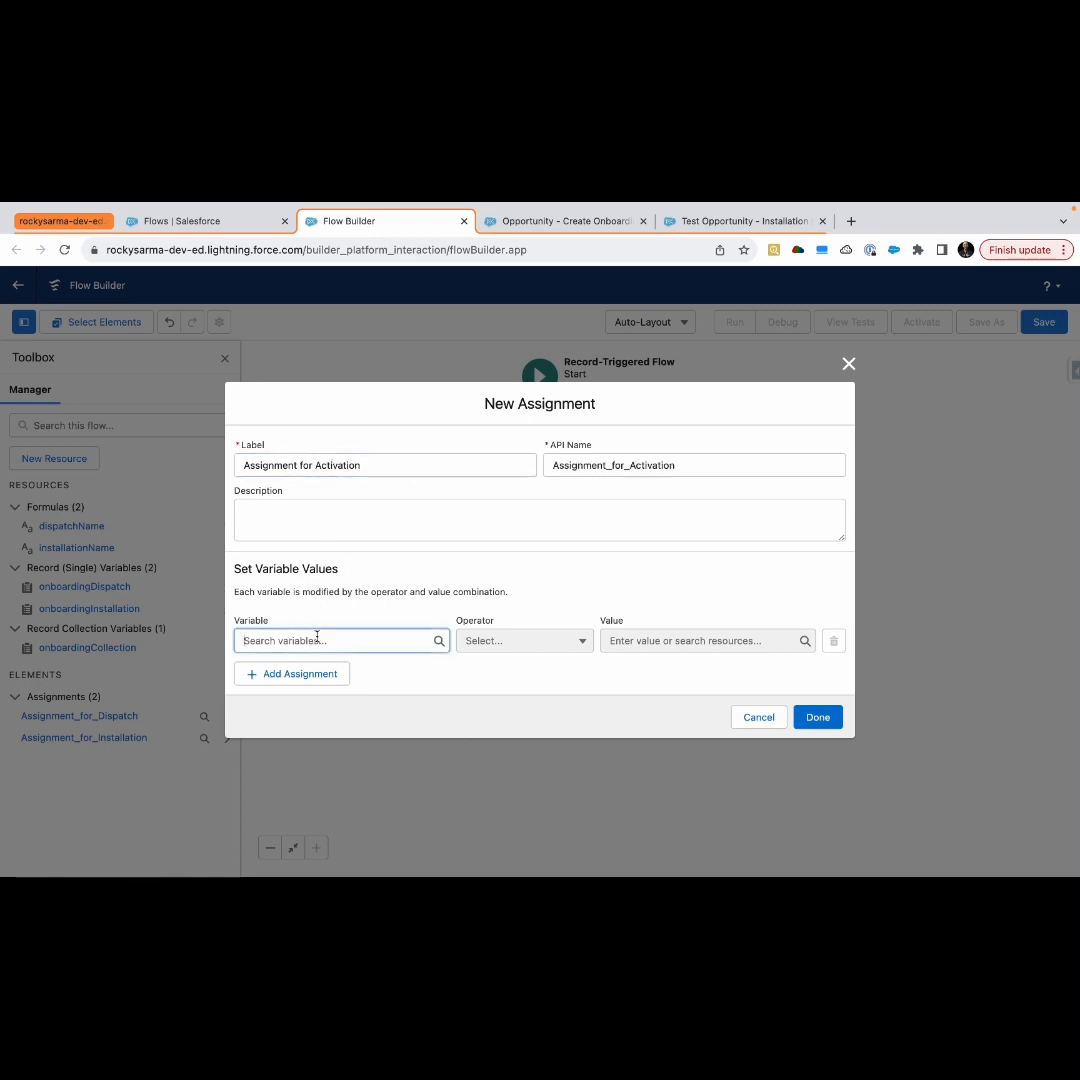
{"action": "left_click", "coordinate": [306, 670]}
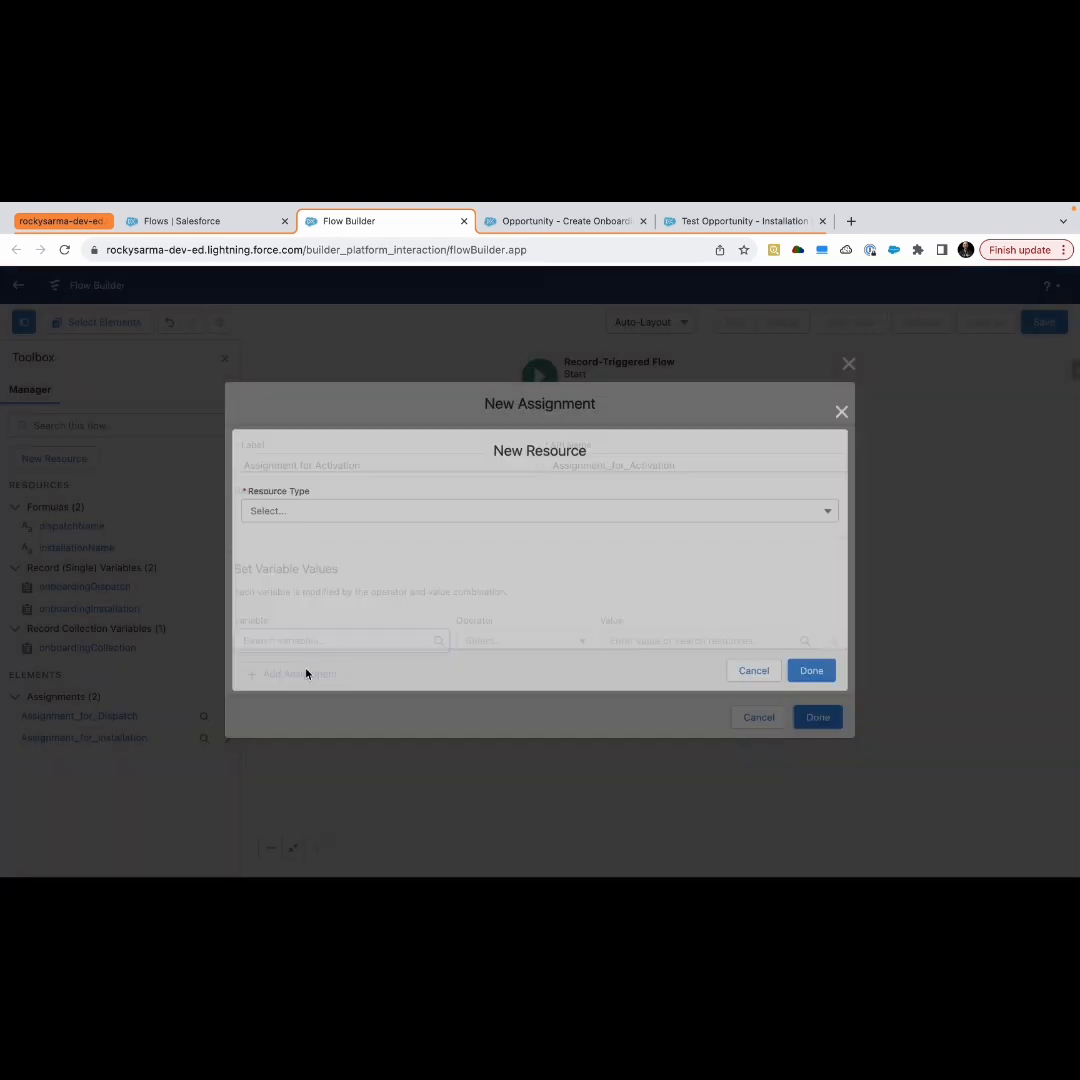
{"action": "left_click", "coordinate": [315, 513]}
{"action": "left_click", "coordinate": [309, 537]}
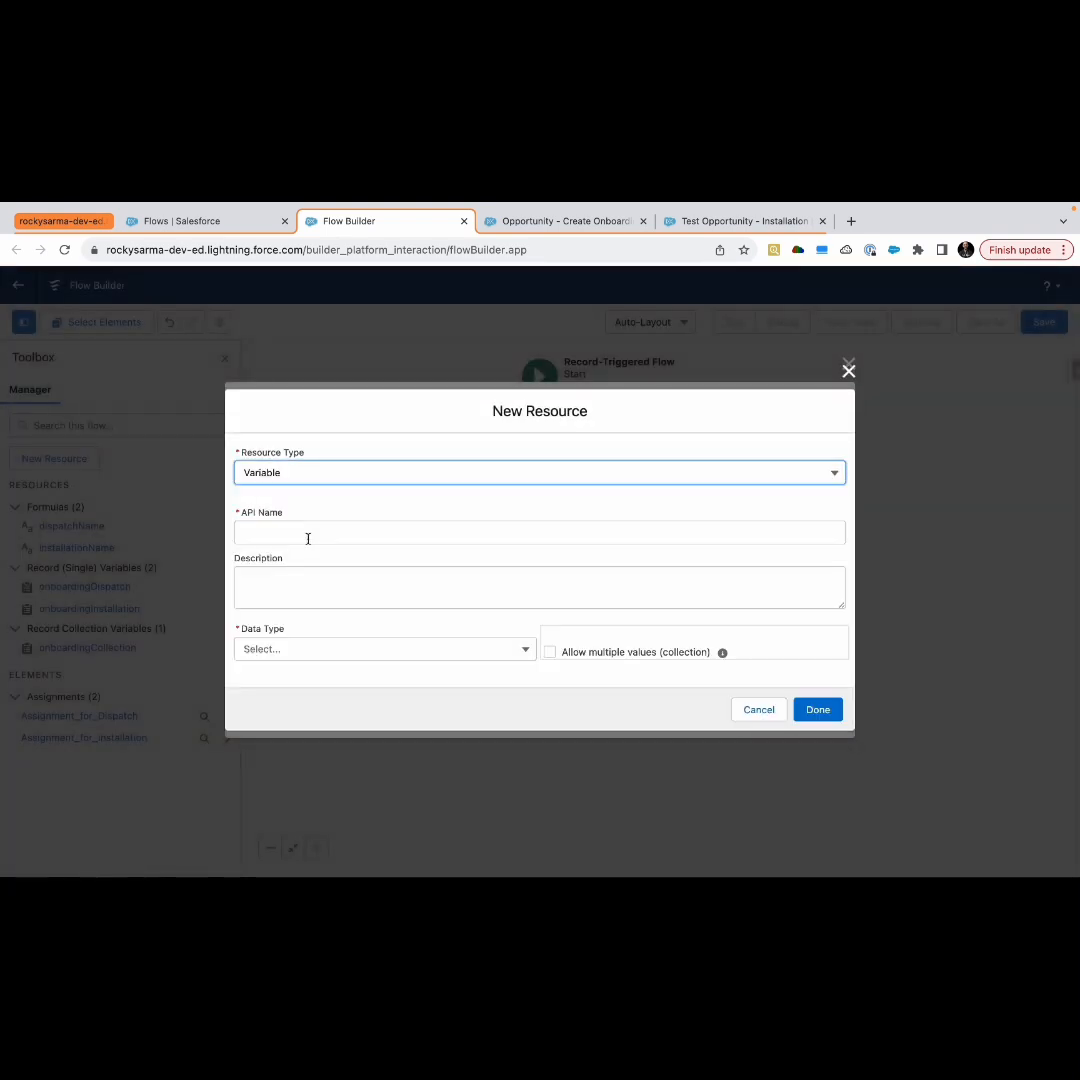
{"action": "left_click", "coordinate": [283, 649]}
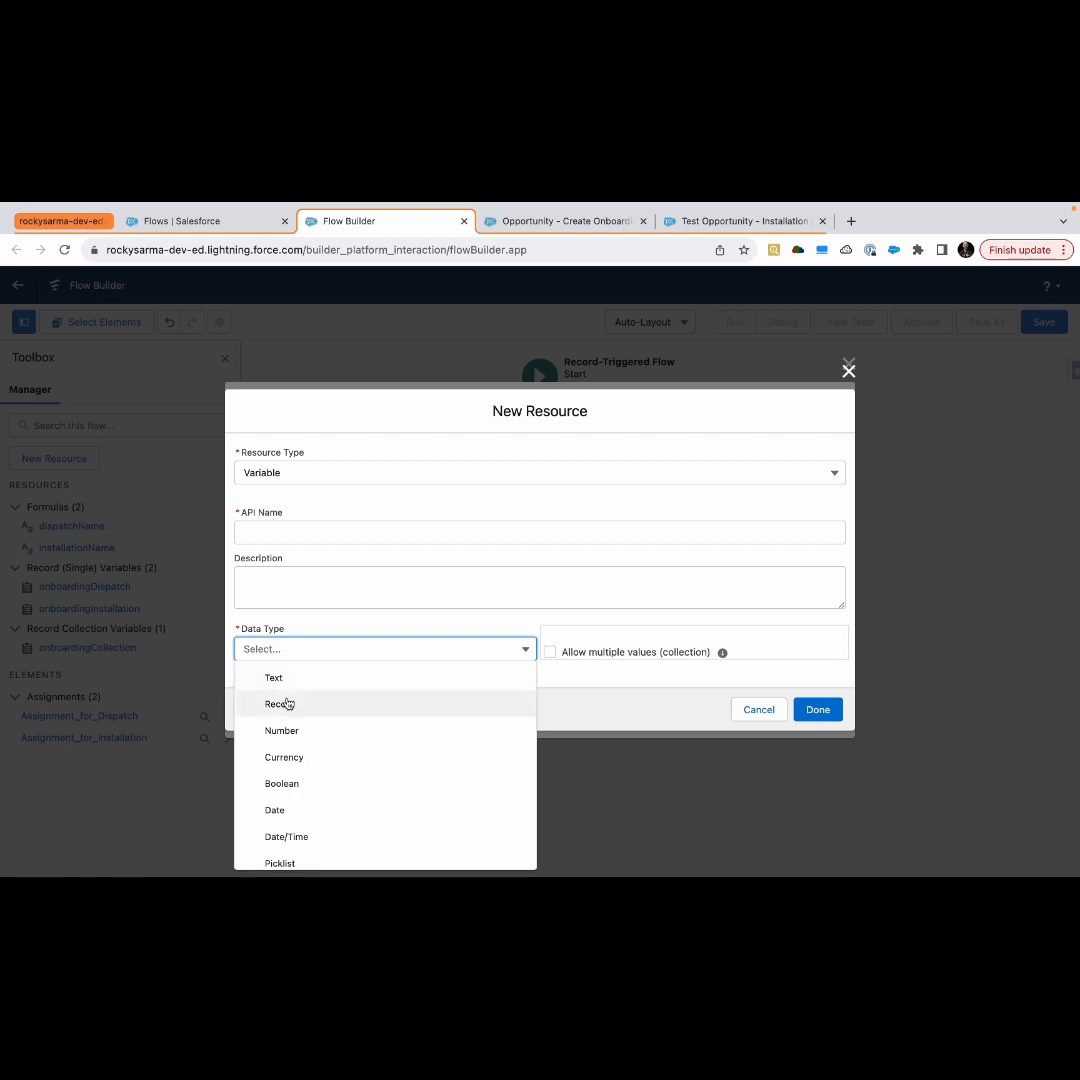
{"action": "left_click", "coordinate": [287, 704]}
{"action": "left_click", "coordinate": [287, 664]}
{"action": "type", "text": "Onboa"}
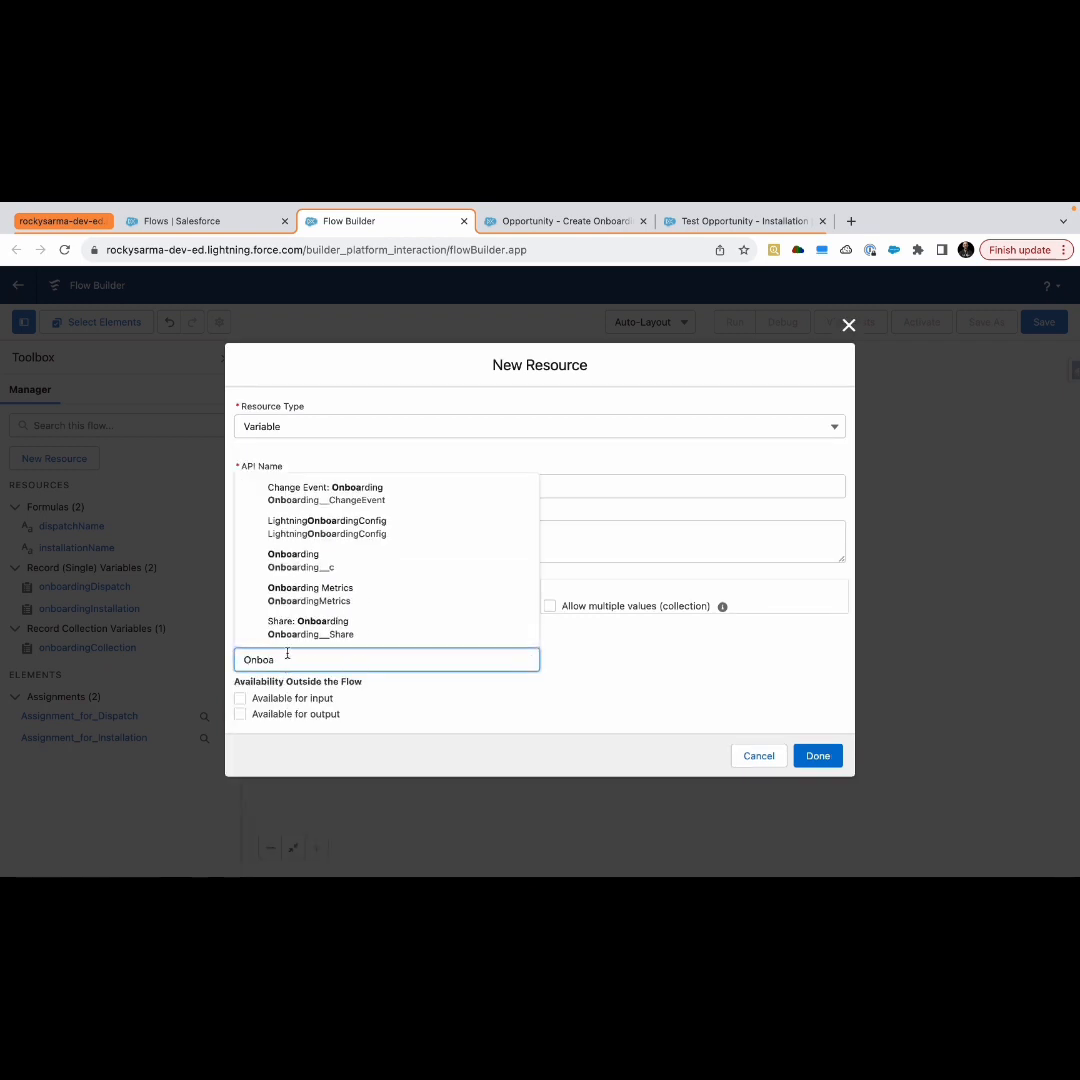
{"action": "left_click", "coordinate": [331, 565]}
{"action": "left_click", "coordinate": [289, 490]}
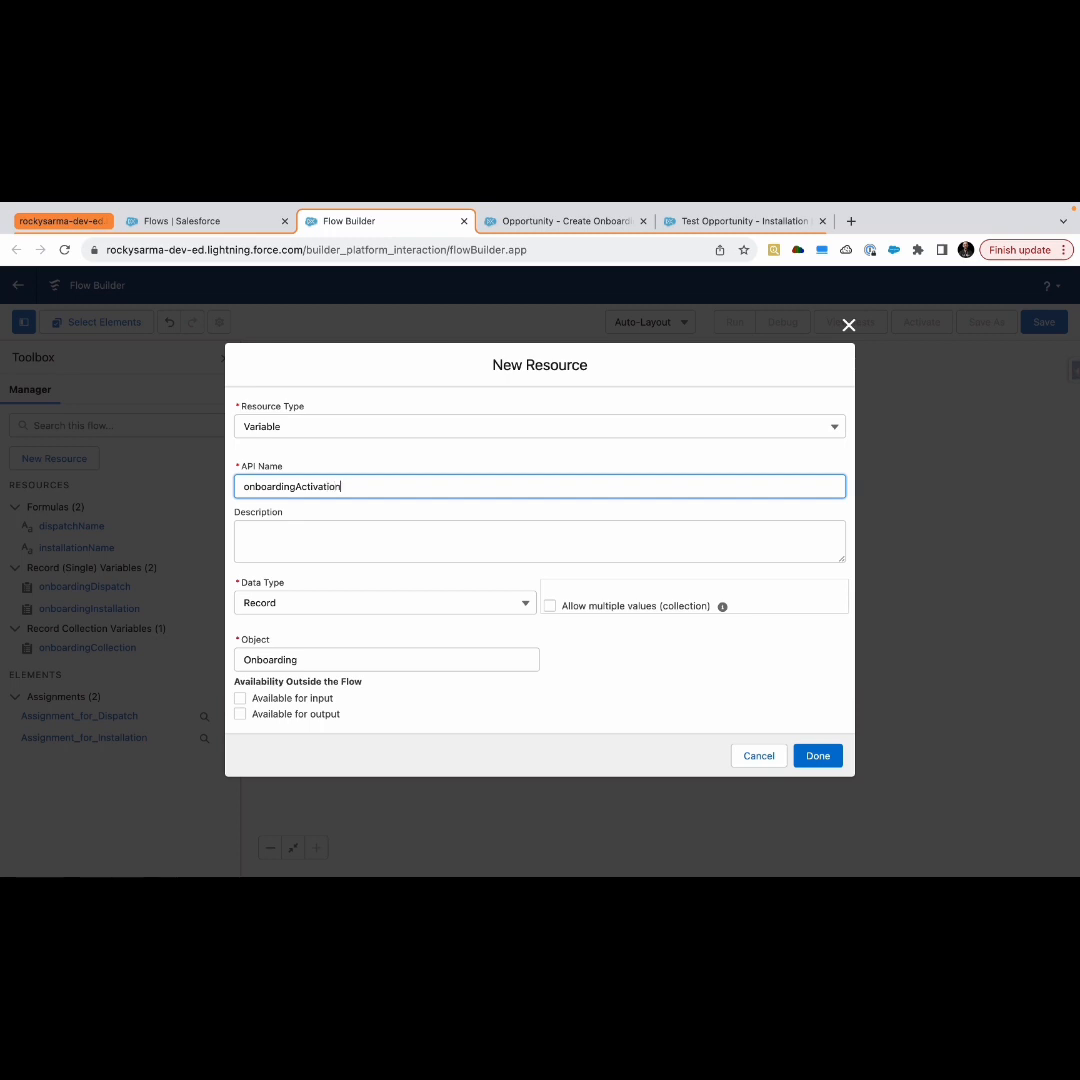
{"action": "left_click", "coordinate": [605, 678]}
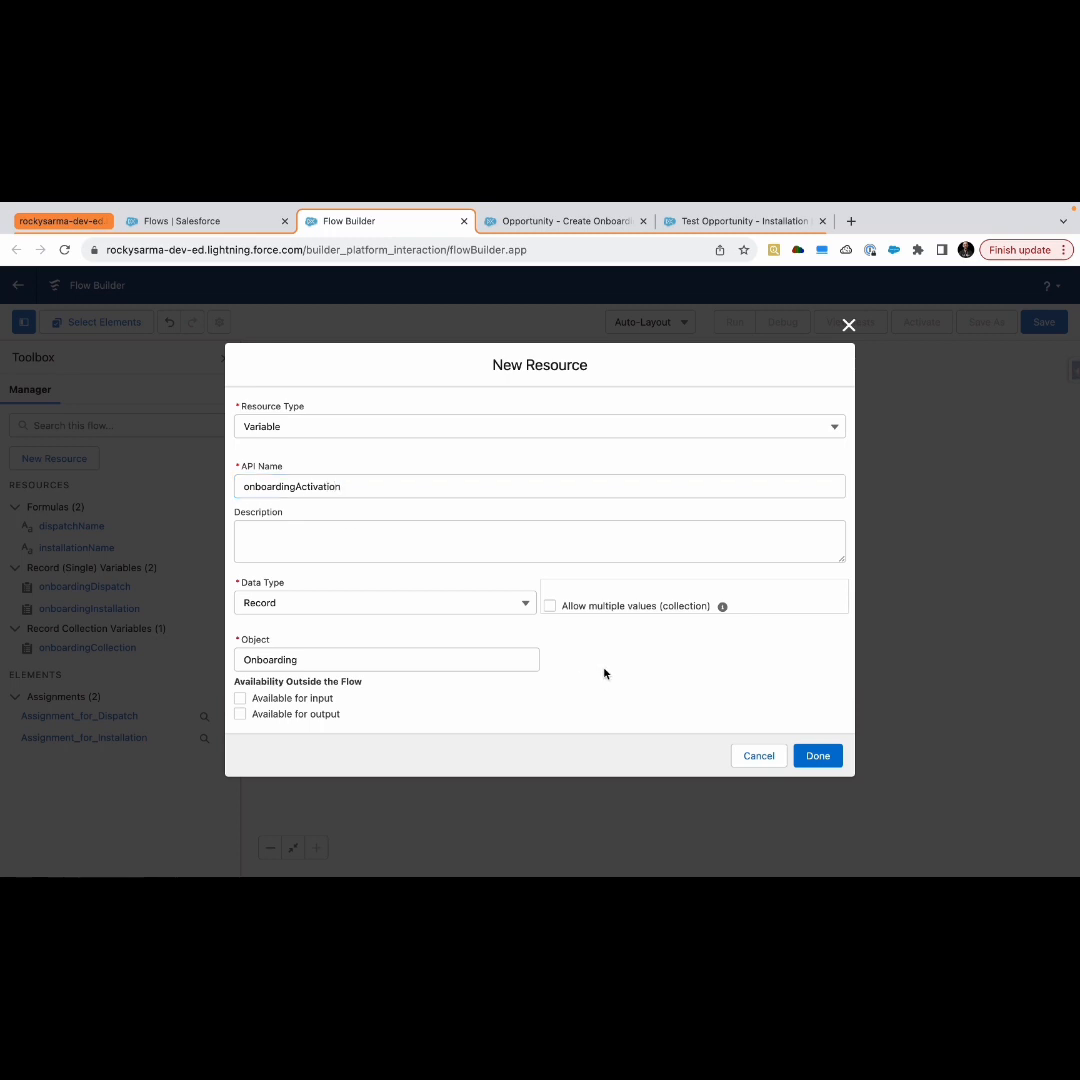
{"action": "left_click", "coordinate": [816, 755]}
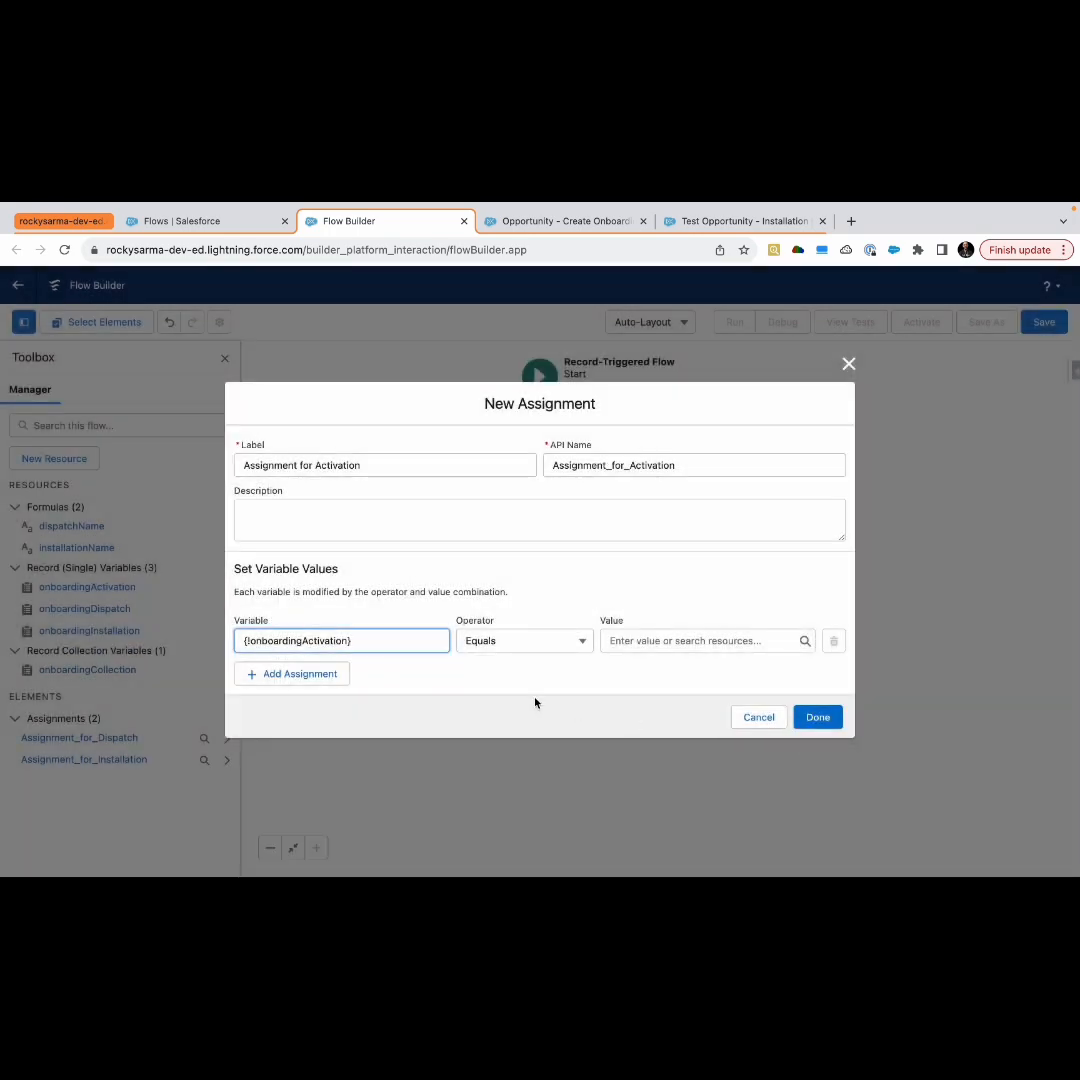
Set the first assignment row's variable to the Name field of onboardingActivation
{"action": "left_click", "coordinate": [638, 643]}
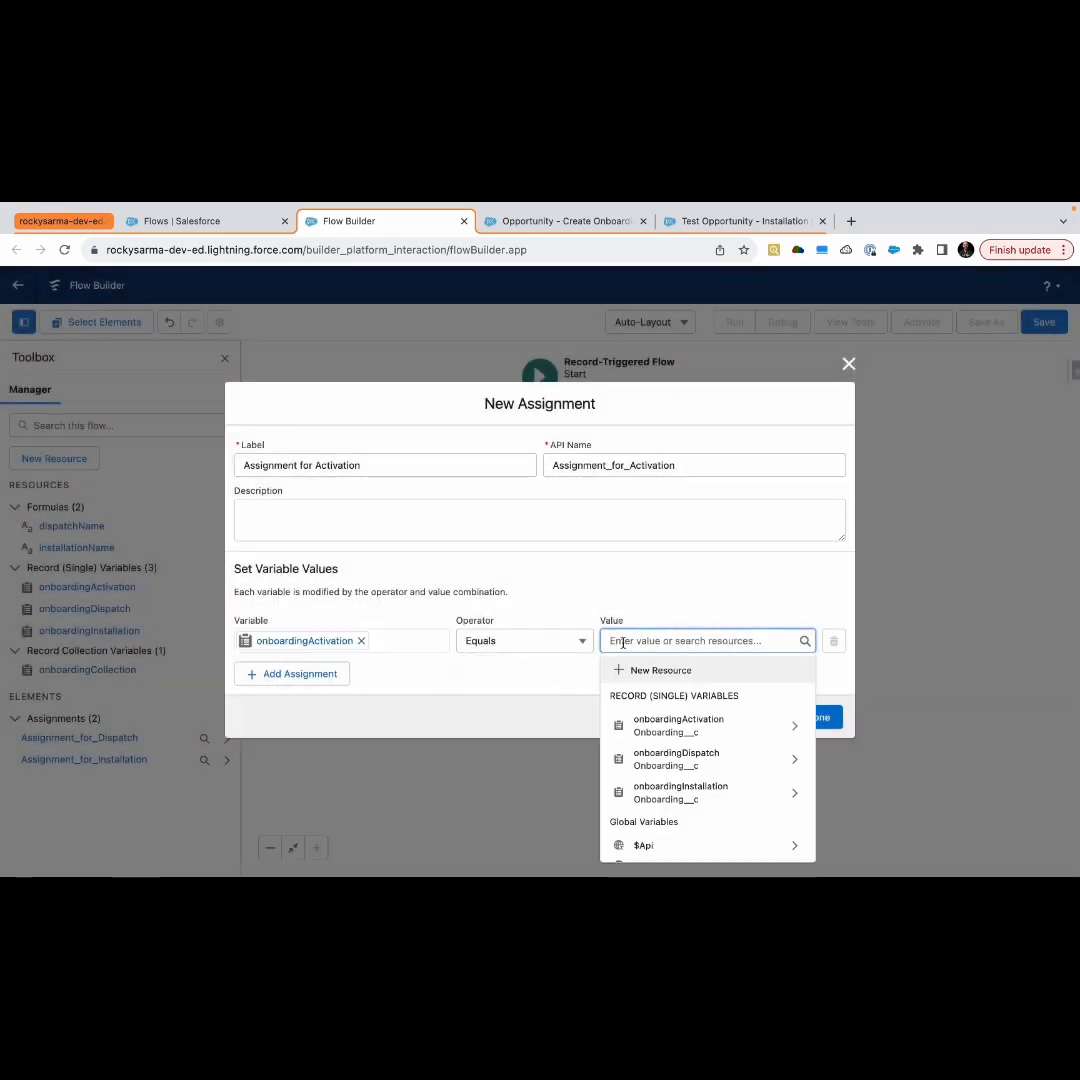
{"action": "left_click", "coordinate": [342, 643]}
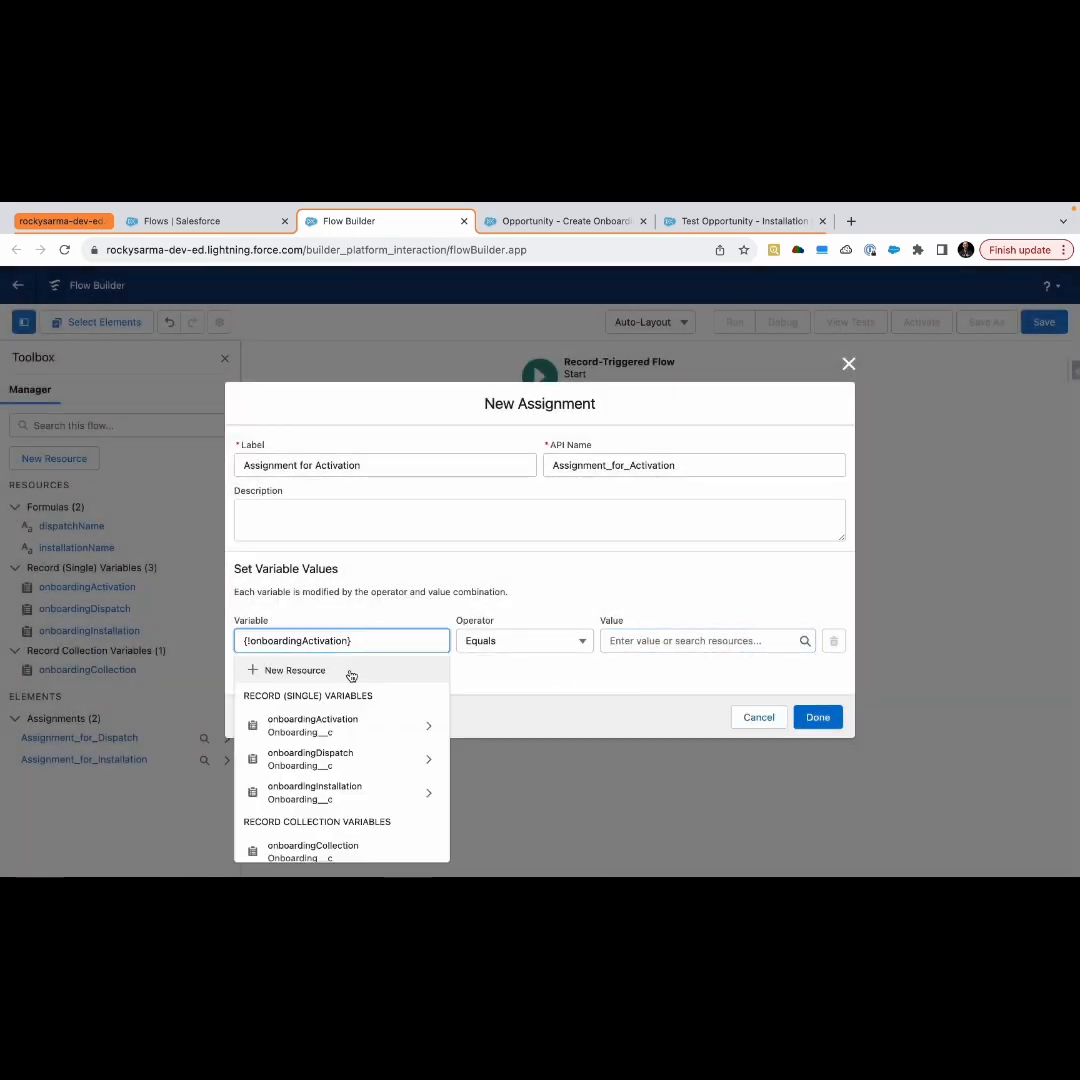
{"action": "type", "text": ".n"}
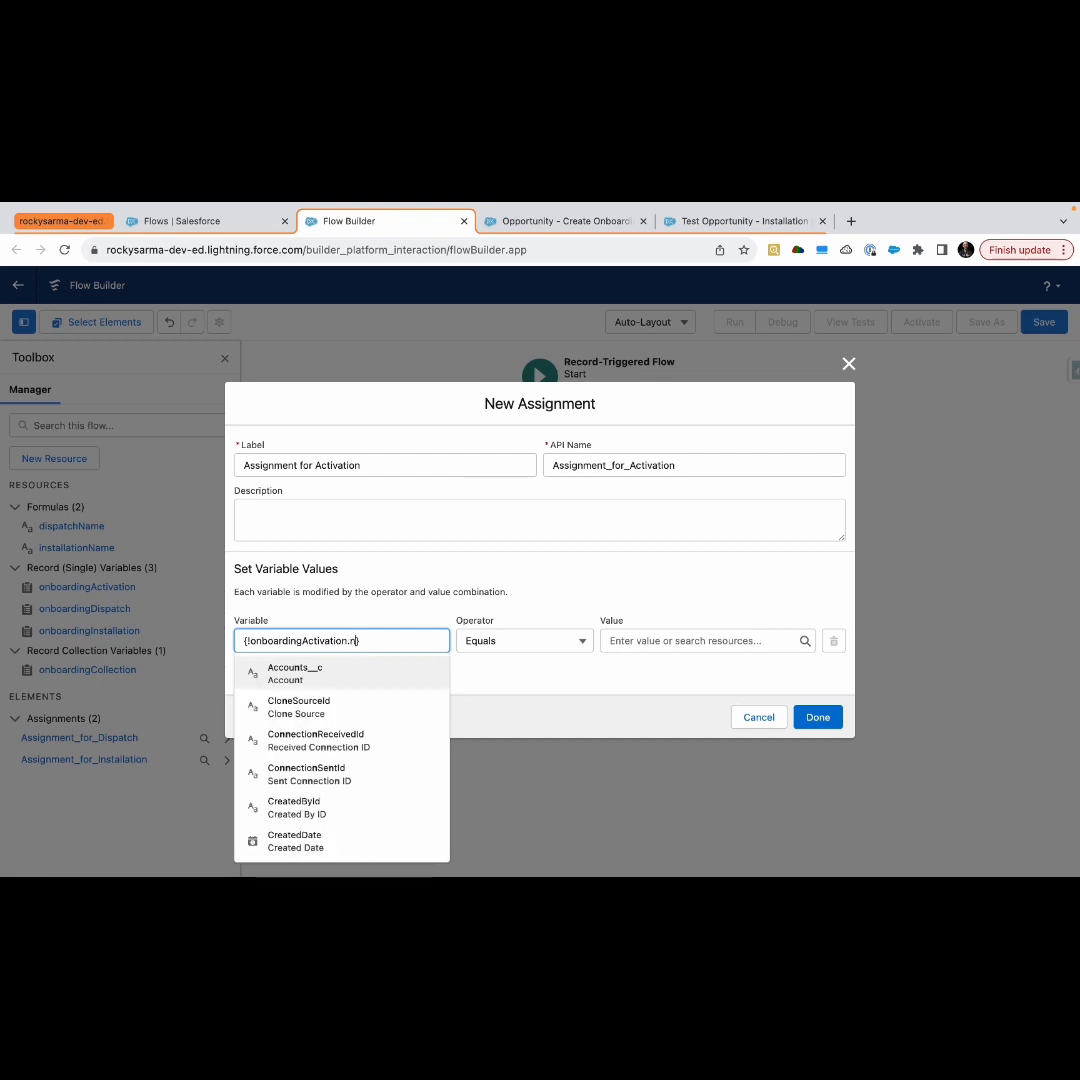
{"action": "type", "text": "ame"}
{"action": "left_click", "coordinate": [354, 677]}
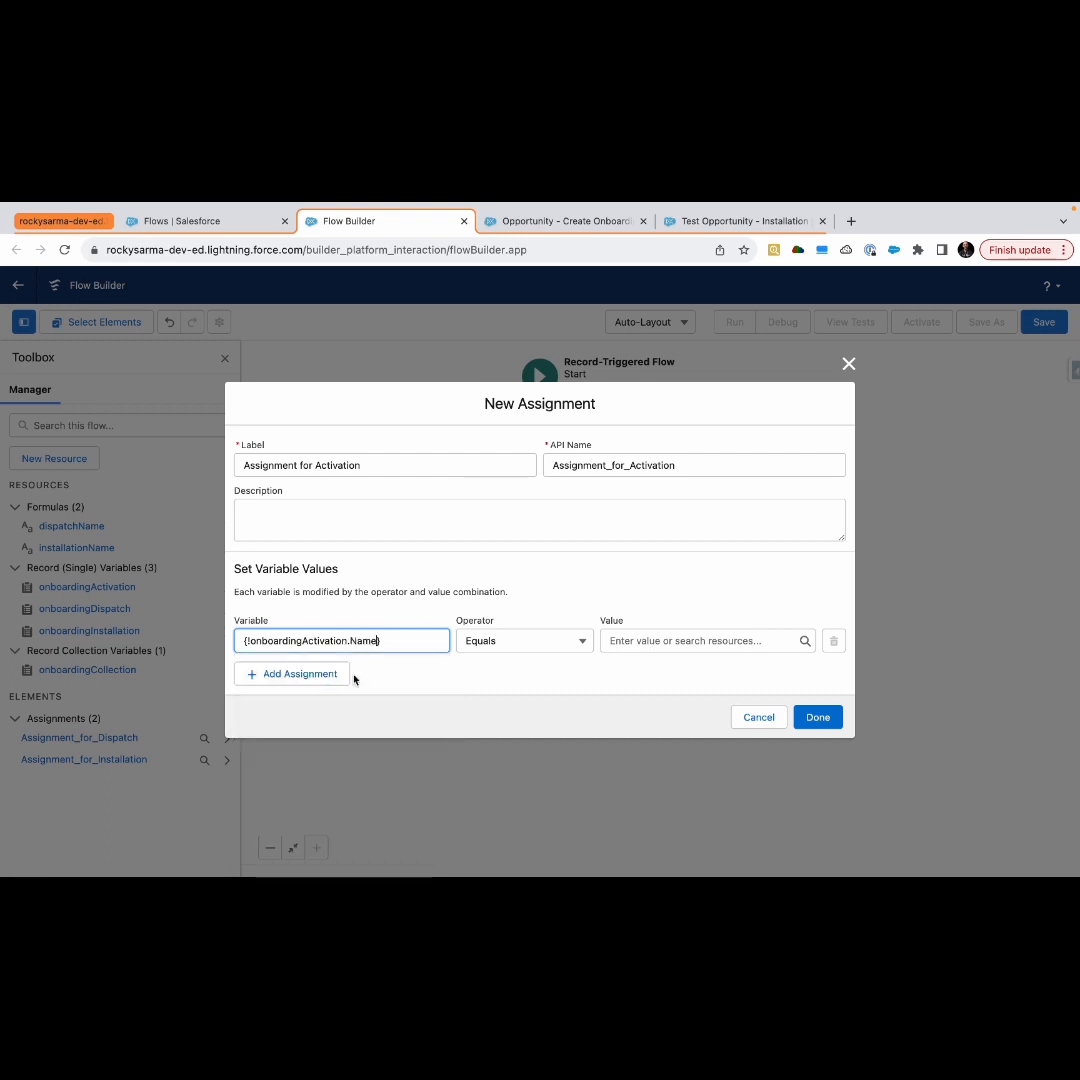
From the first row's value field, start a new Formula resource named activationName with data type Text
{"action": "left_click", "coordinate": [651, 641]}
{"action": "left_click", "coordinate": [652, 670]}
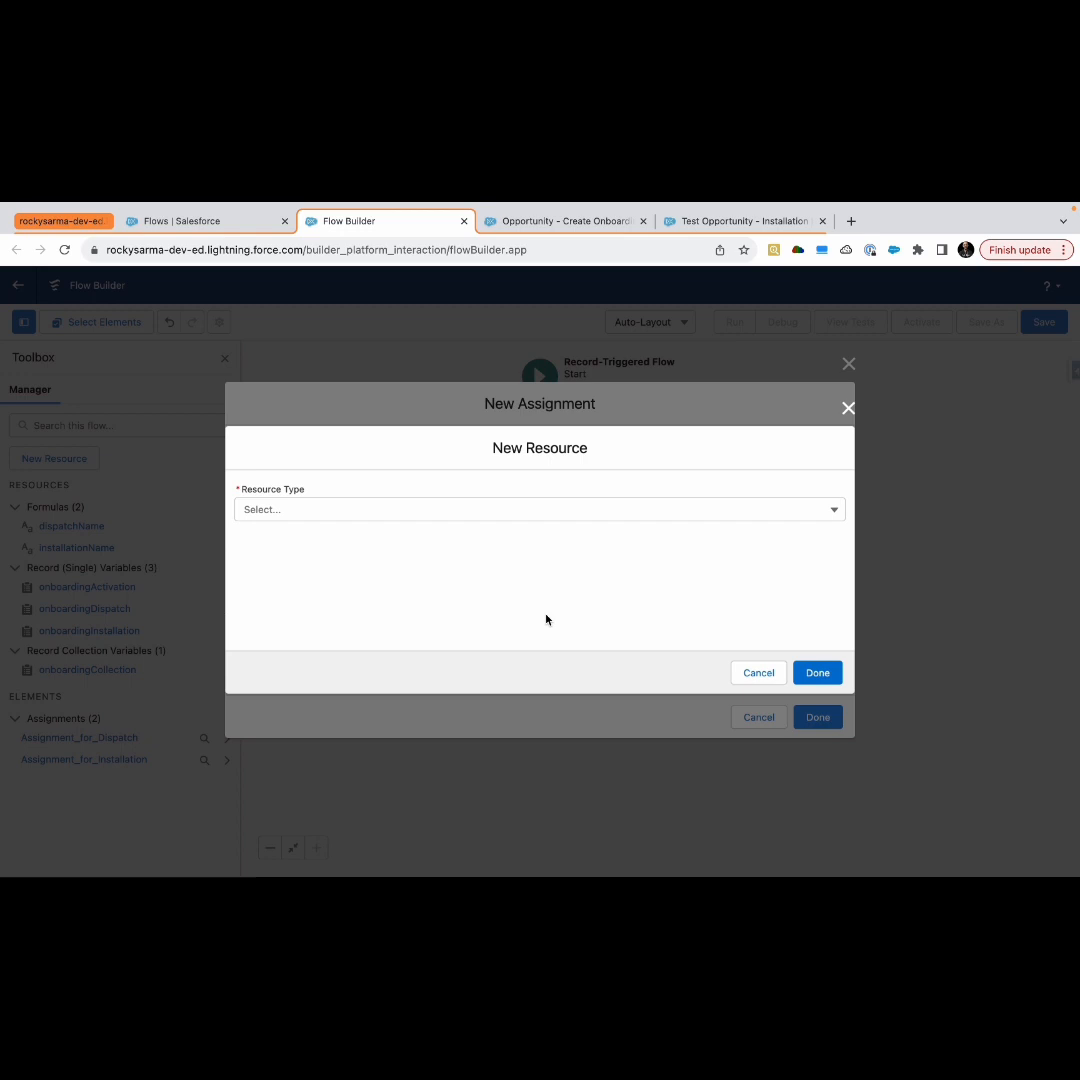
{"action": "left_click", "coordinate": [352, 516]}
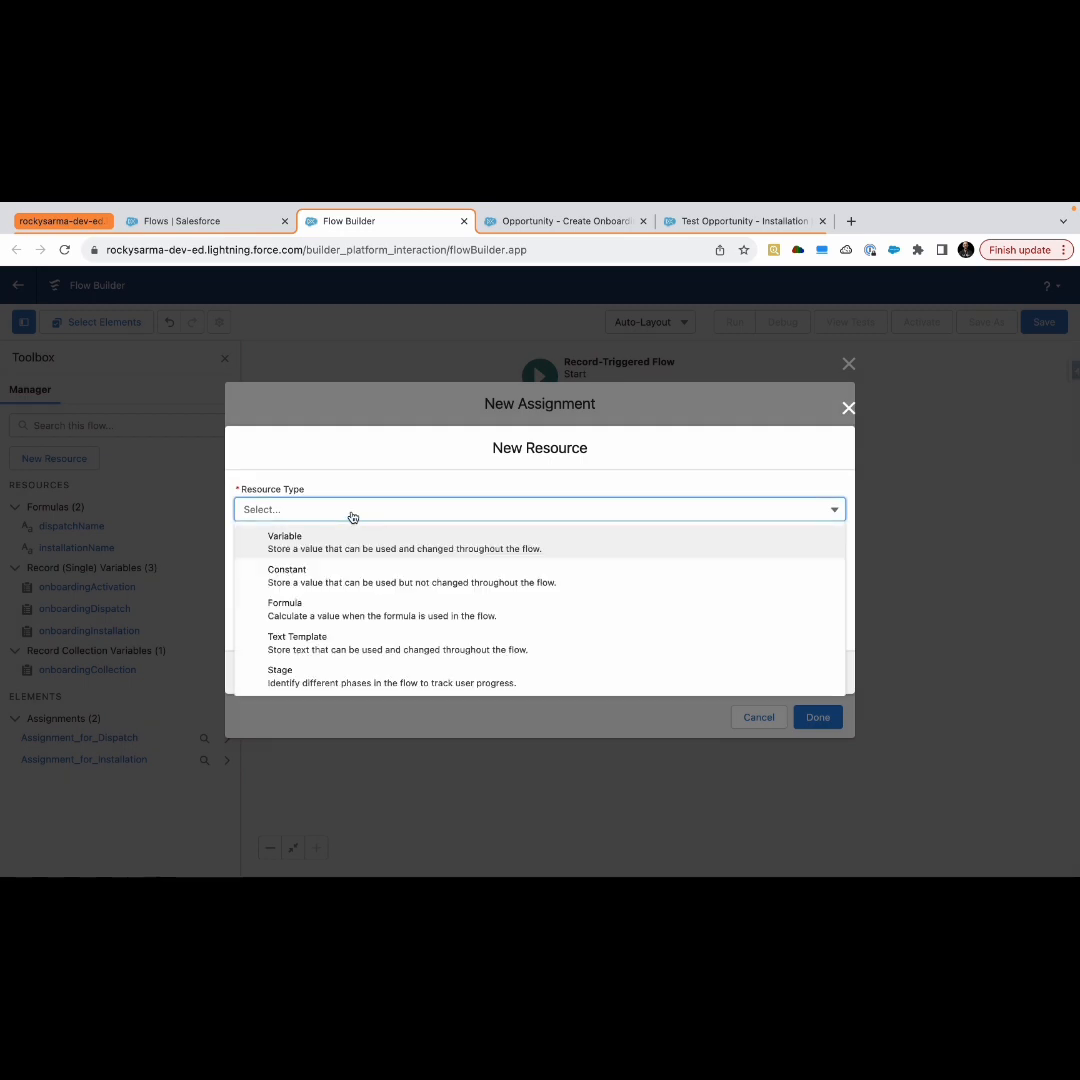
{"action": "left_click", "coordinate": [328, 612]}
{"action": "left_click", "coordinate": [330, 466]}
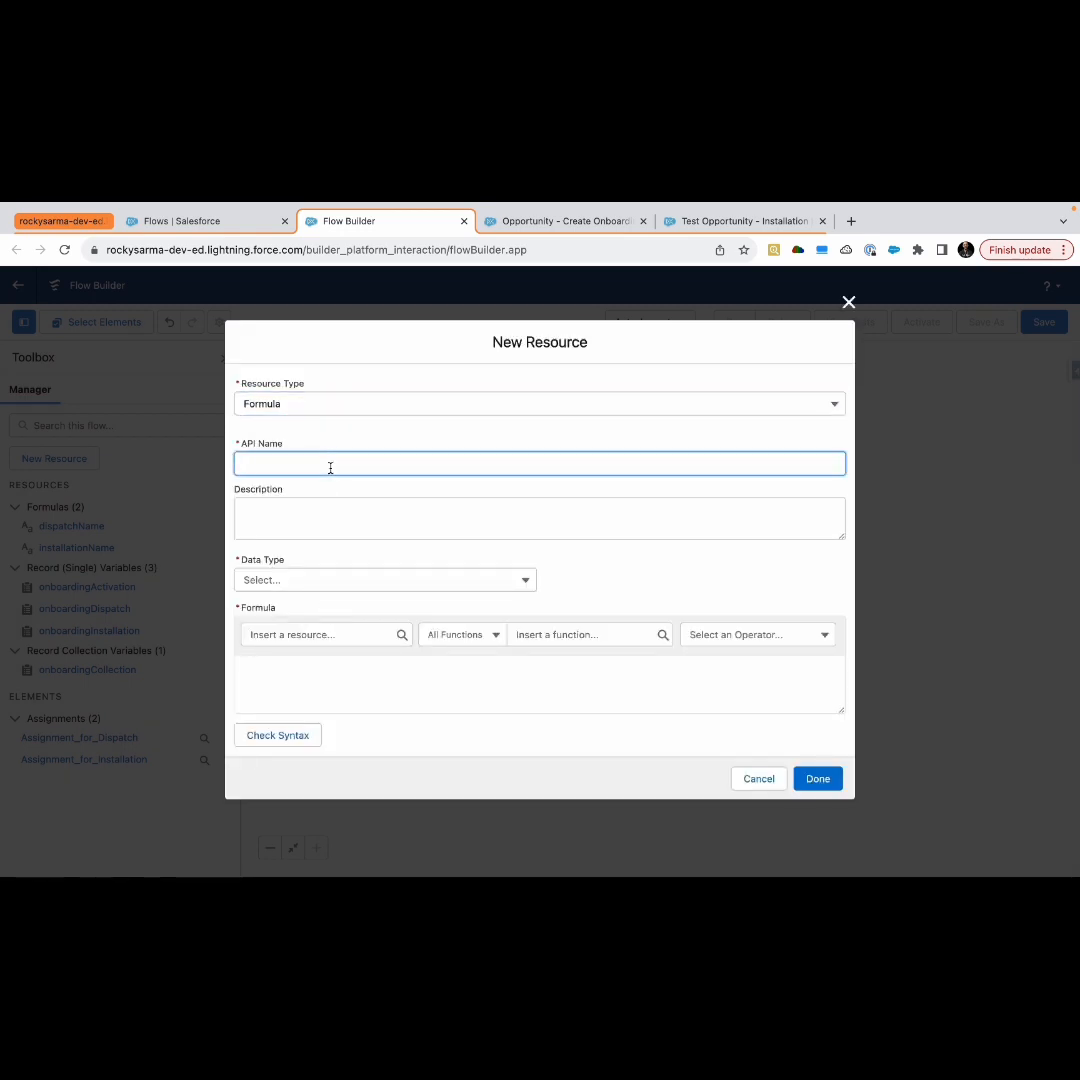
{"action": "type", "text": "activationName"}
{"action": "left_click", "coordinate": [318, 585]}
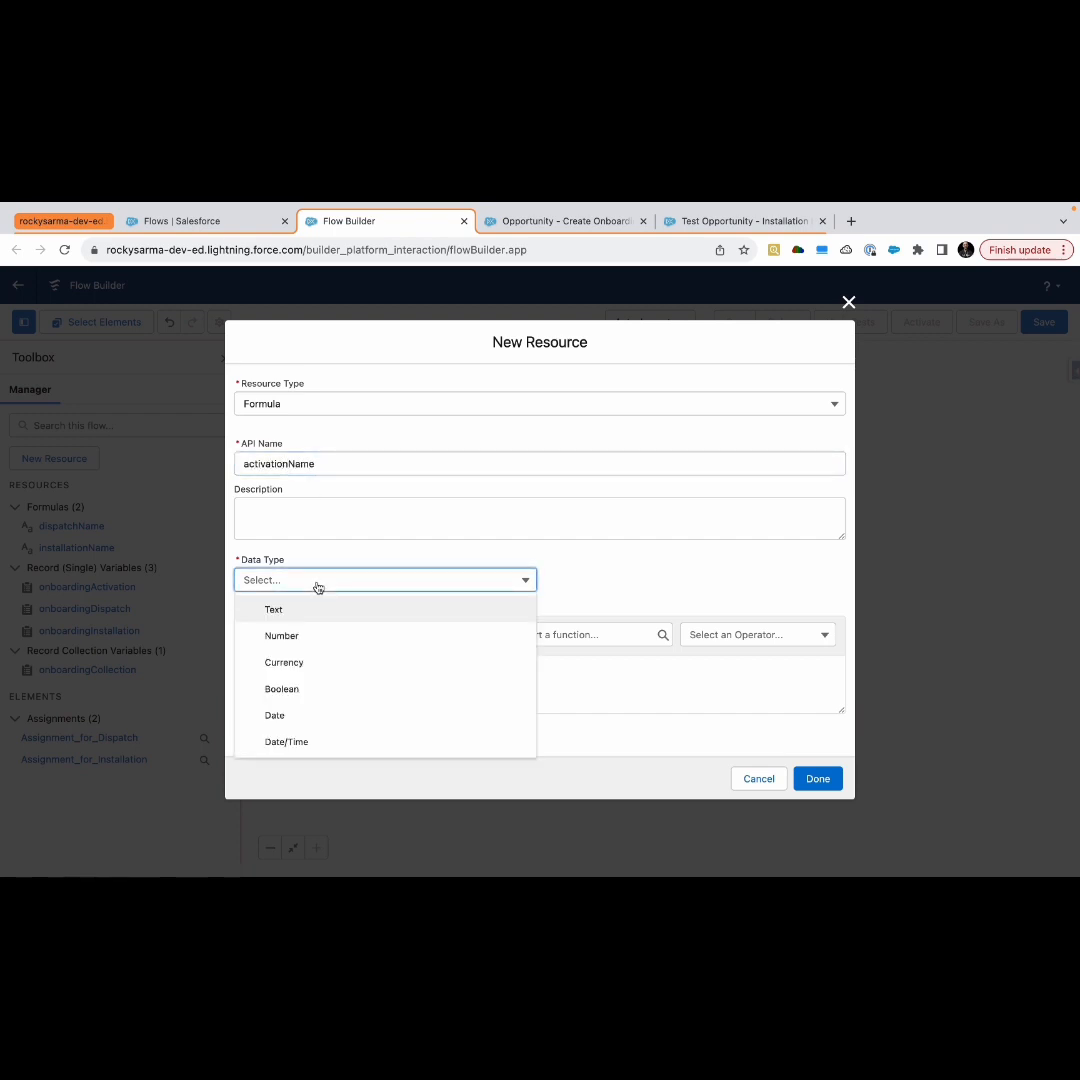
{"action": "left_click", "coordinate": [313, 610]}
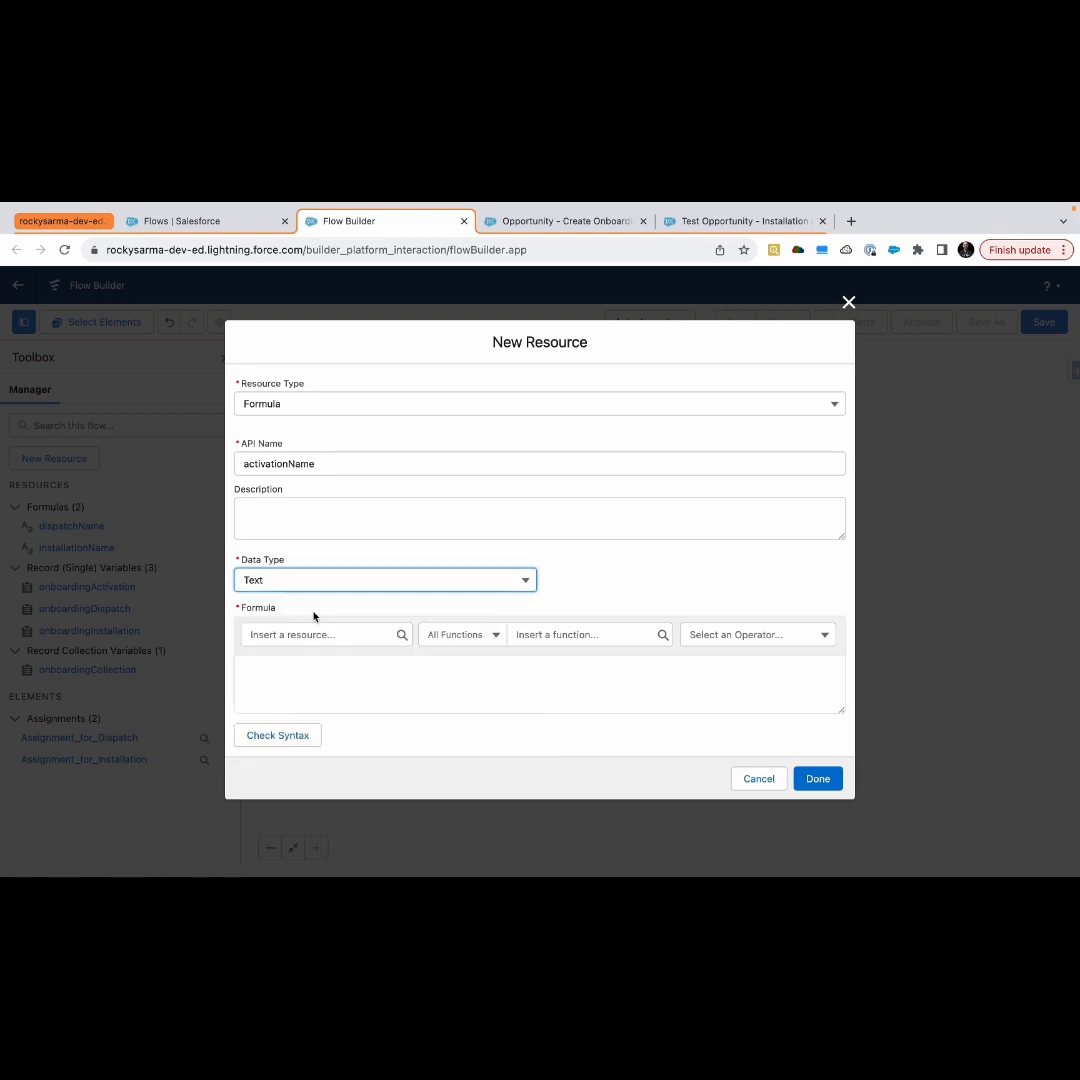
Enter the formula {!$Record.Name} + ' - Activation', check its syntax and save the activationName resource
{"action": "left_click", "coordinate": [299, 638]}
{"action": "type", "text": "re"}
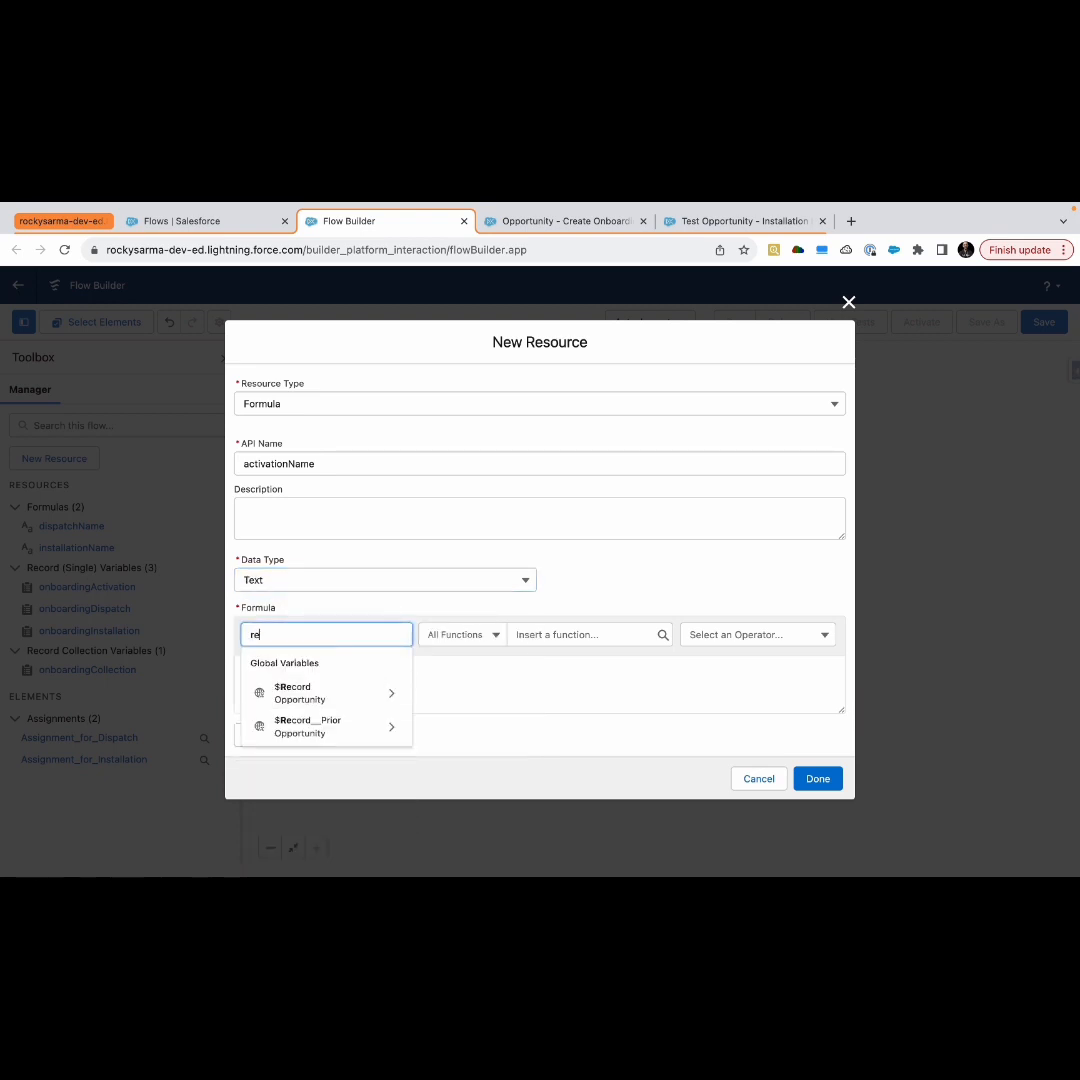
{"action": "left_click", "coordinate": [309, 687]}
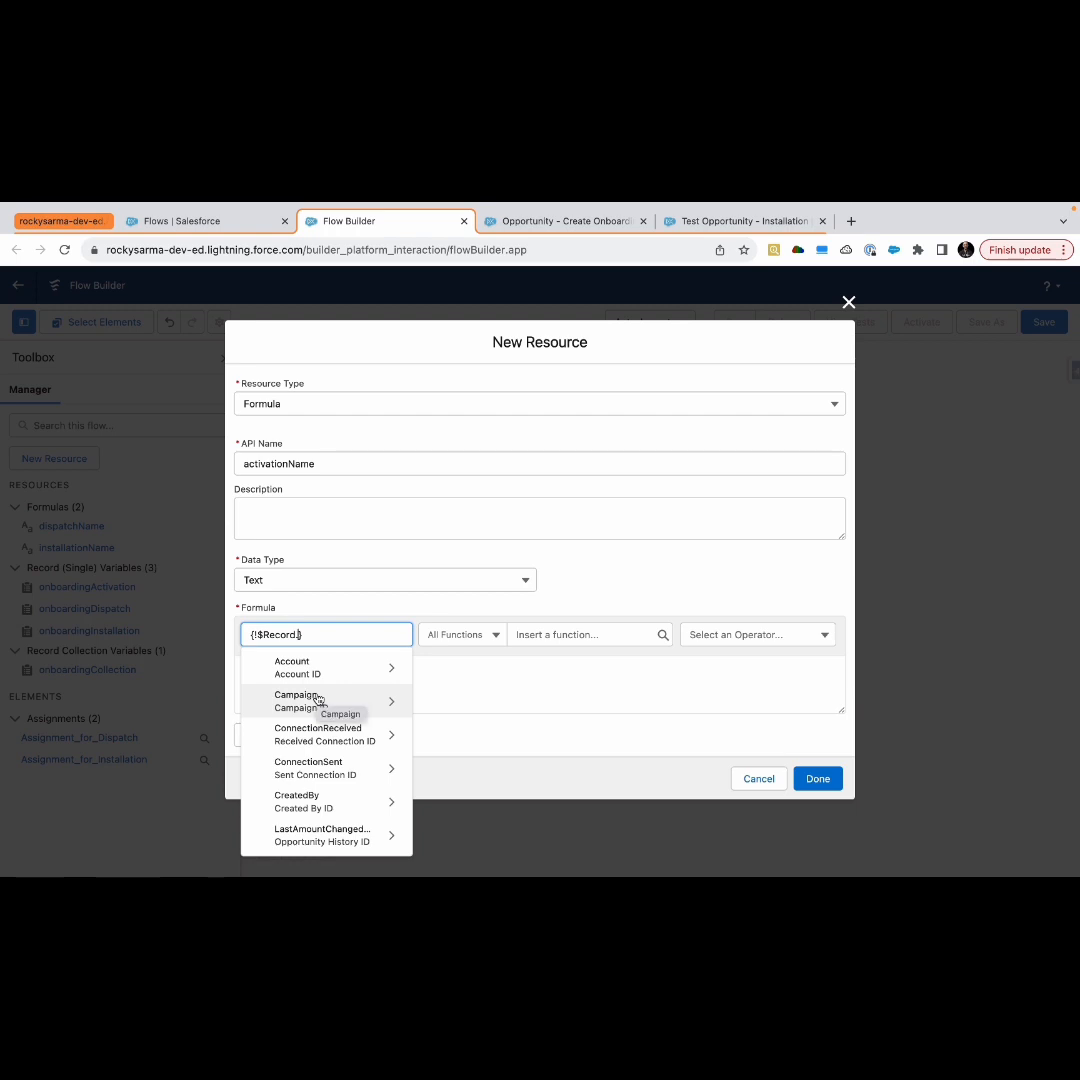
{"action": "type", "text": "name"}
{"action": "left_click", "coordinate": [313, 700]}
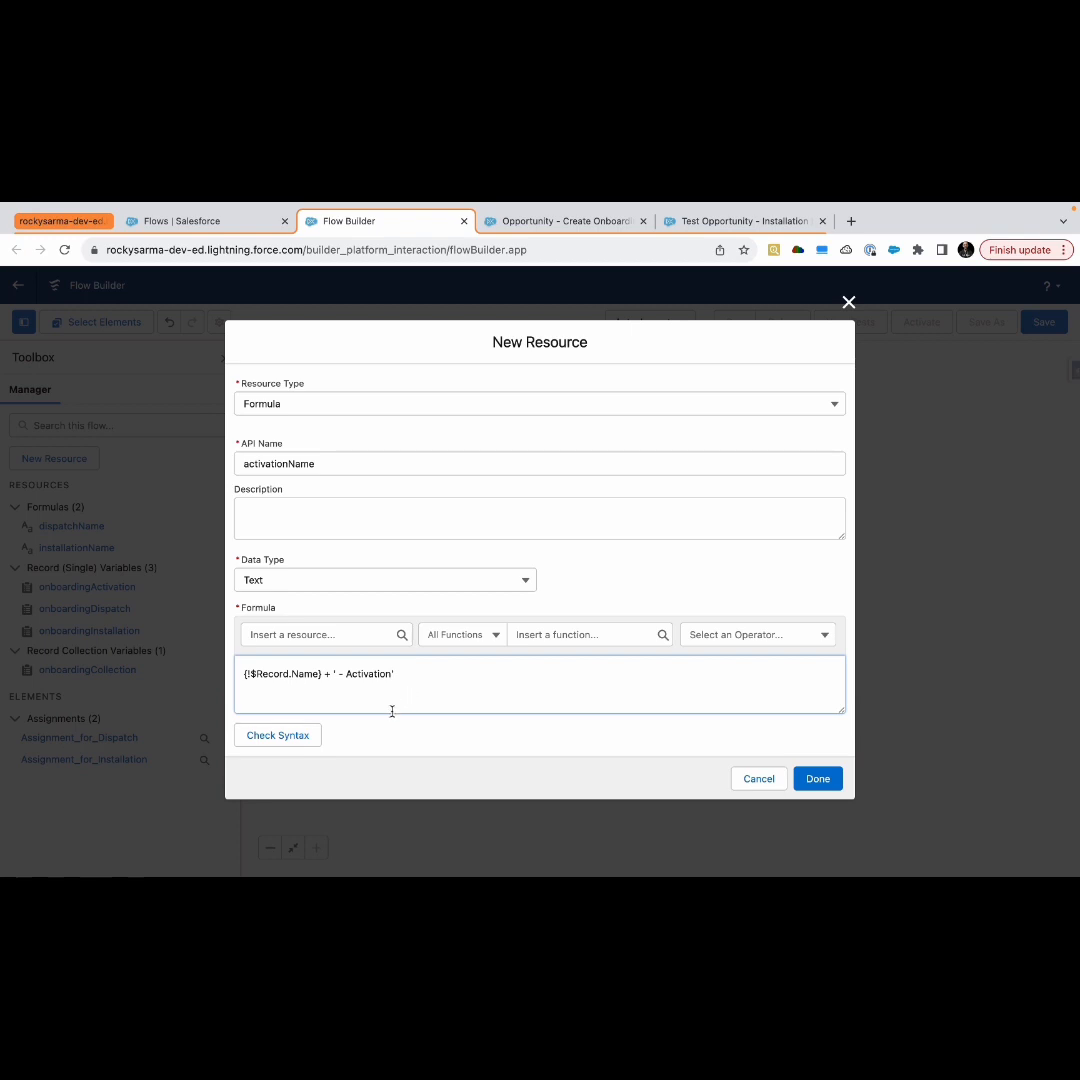
{"action": "left_click", "coordinate": [297, 745]}
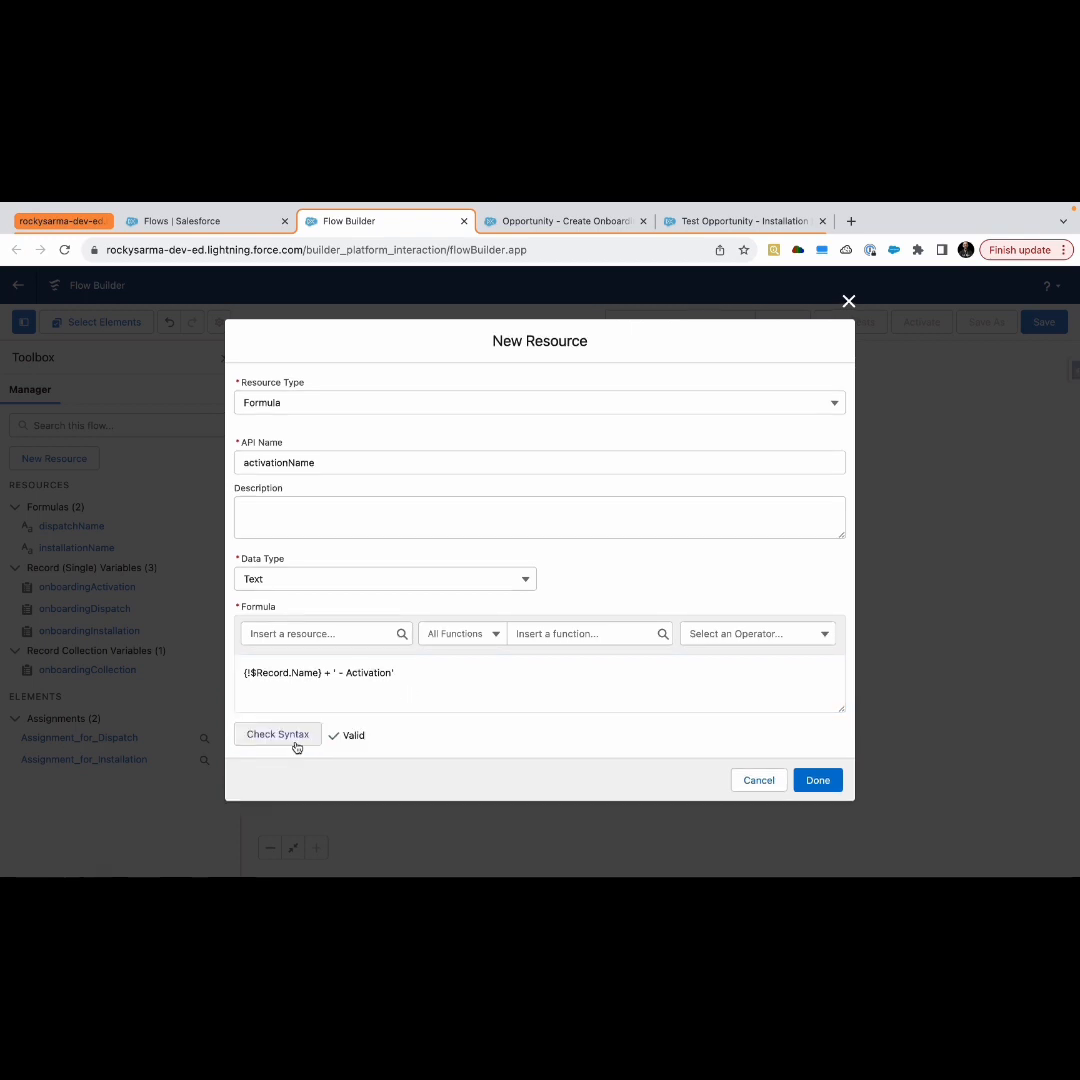
{"action": "left_click", "coordinate": [819, 779]}
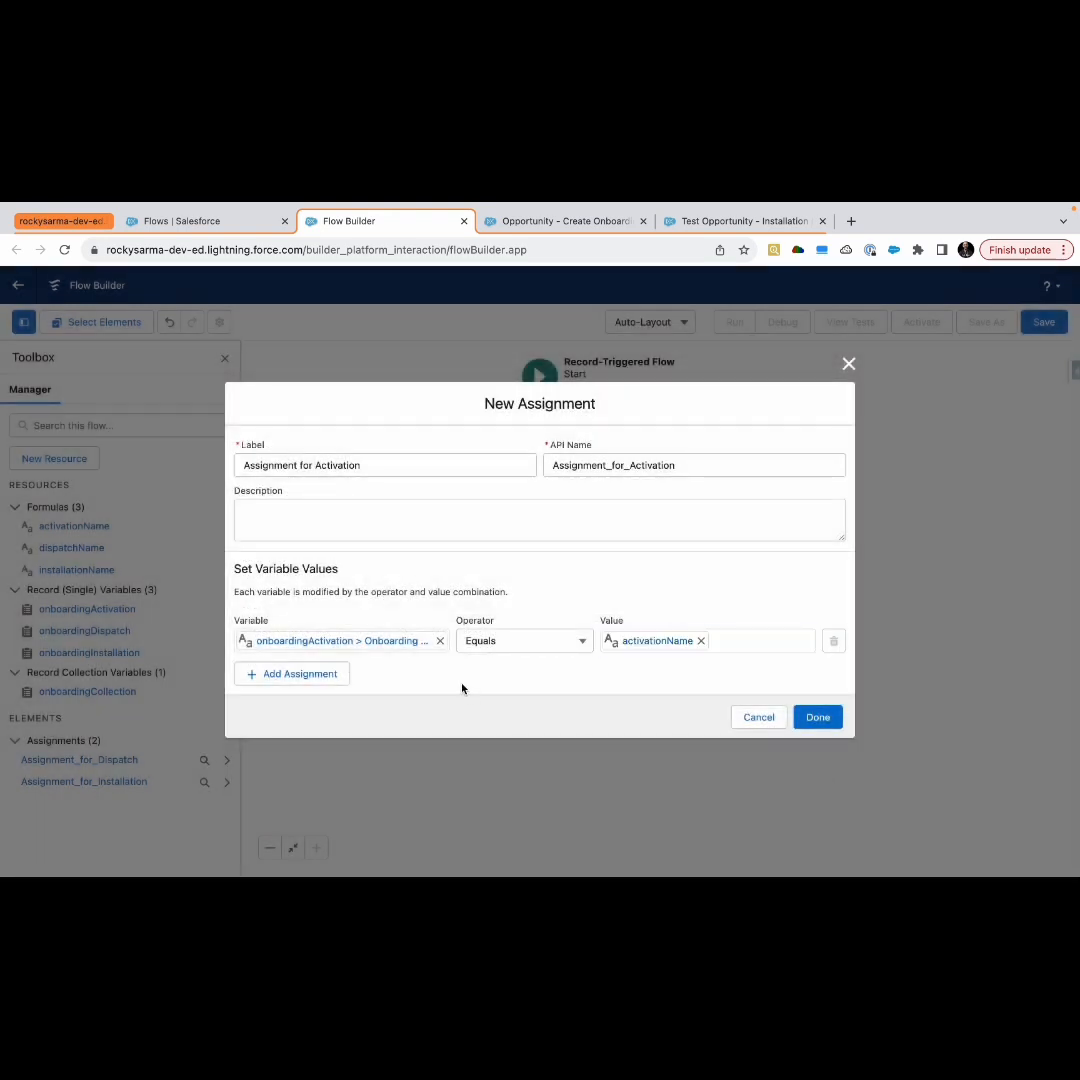
Add a second assignment row with the variable set to onboardingActivation's Accounts__c field
{"action": "left_click", "coordinate": [310, 674]}
{"action": "left_click", "coordinate": [304, 665]}
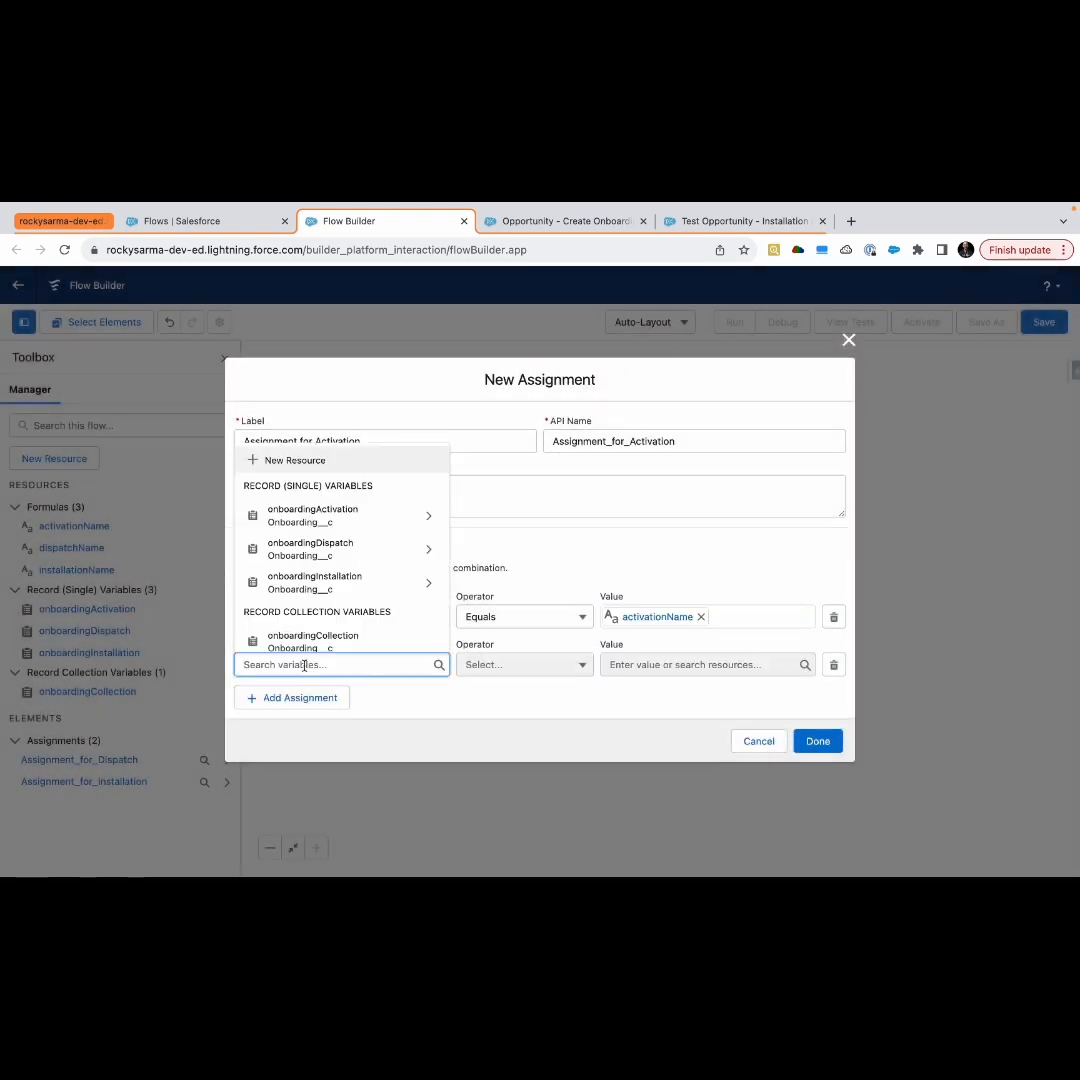
{"action": "type", "text": "on"}
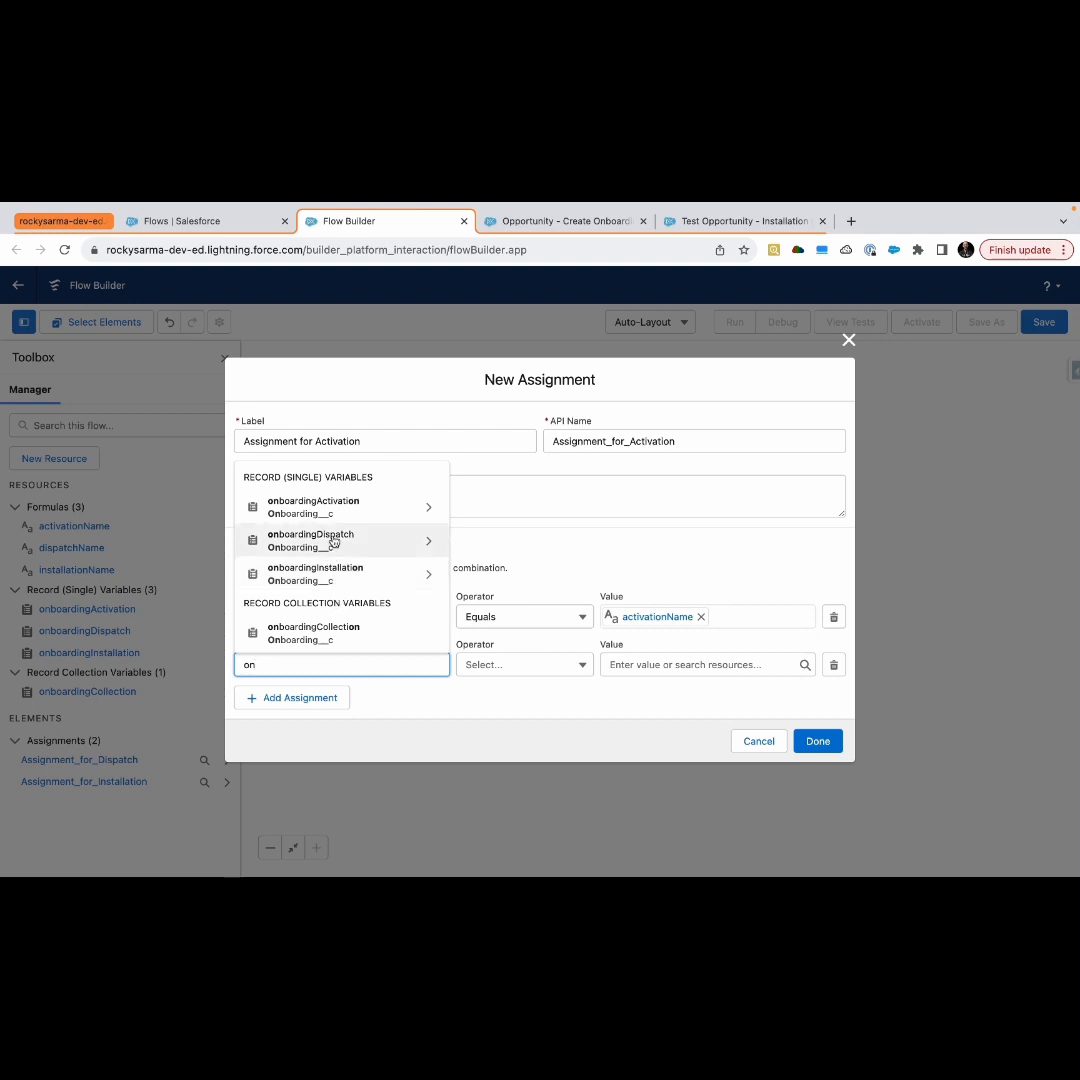
{"action": "left_click", "coordinate": [343, 508]}
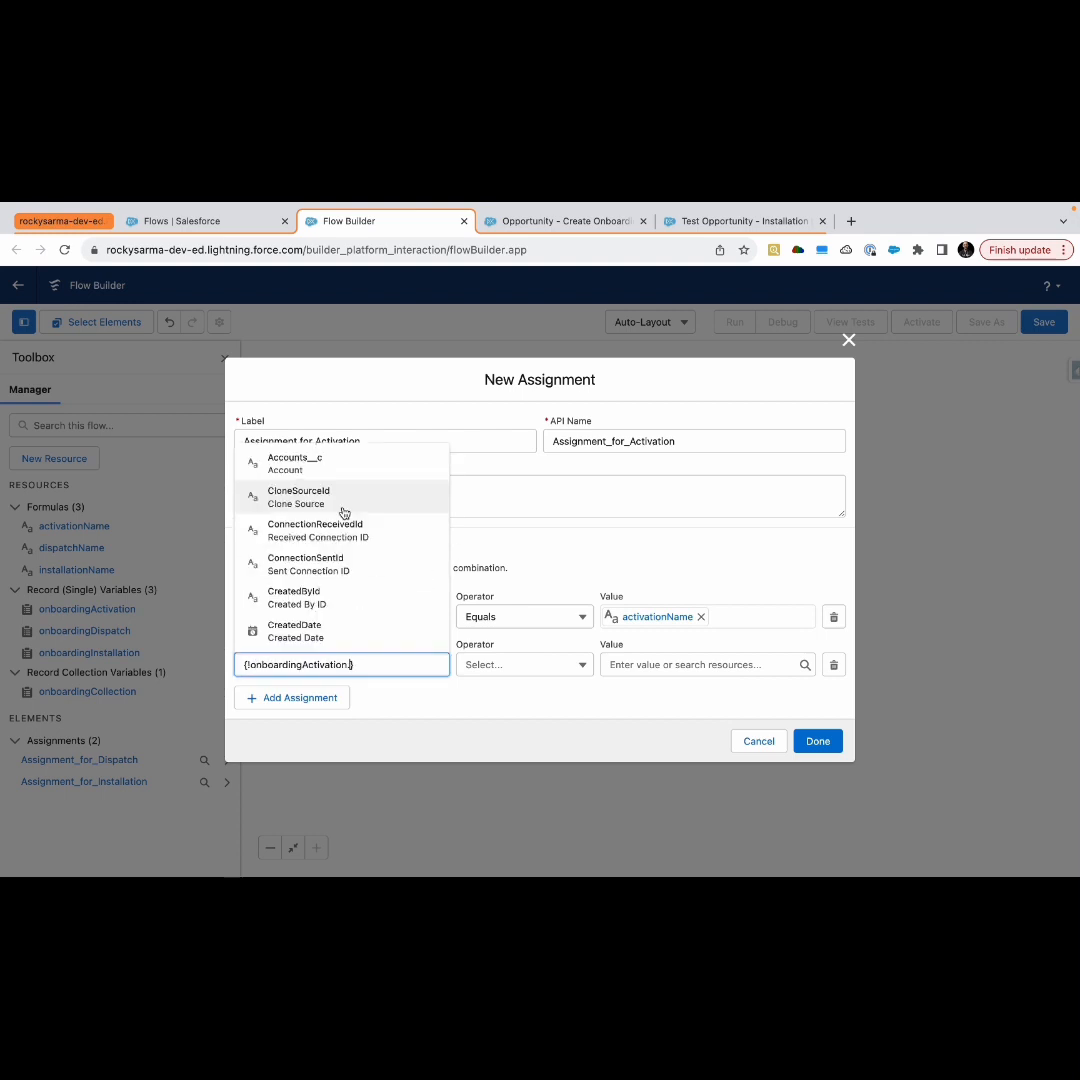
{"action": "type", "text": "c"}
{"action": "key", "text": "BackSpace"}
{"action": "type", "text": "acc"}
{"action": "left_click", "coordinate": [333, 632]}
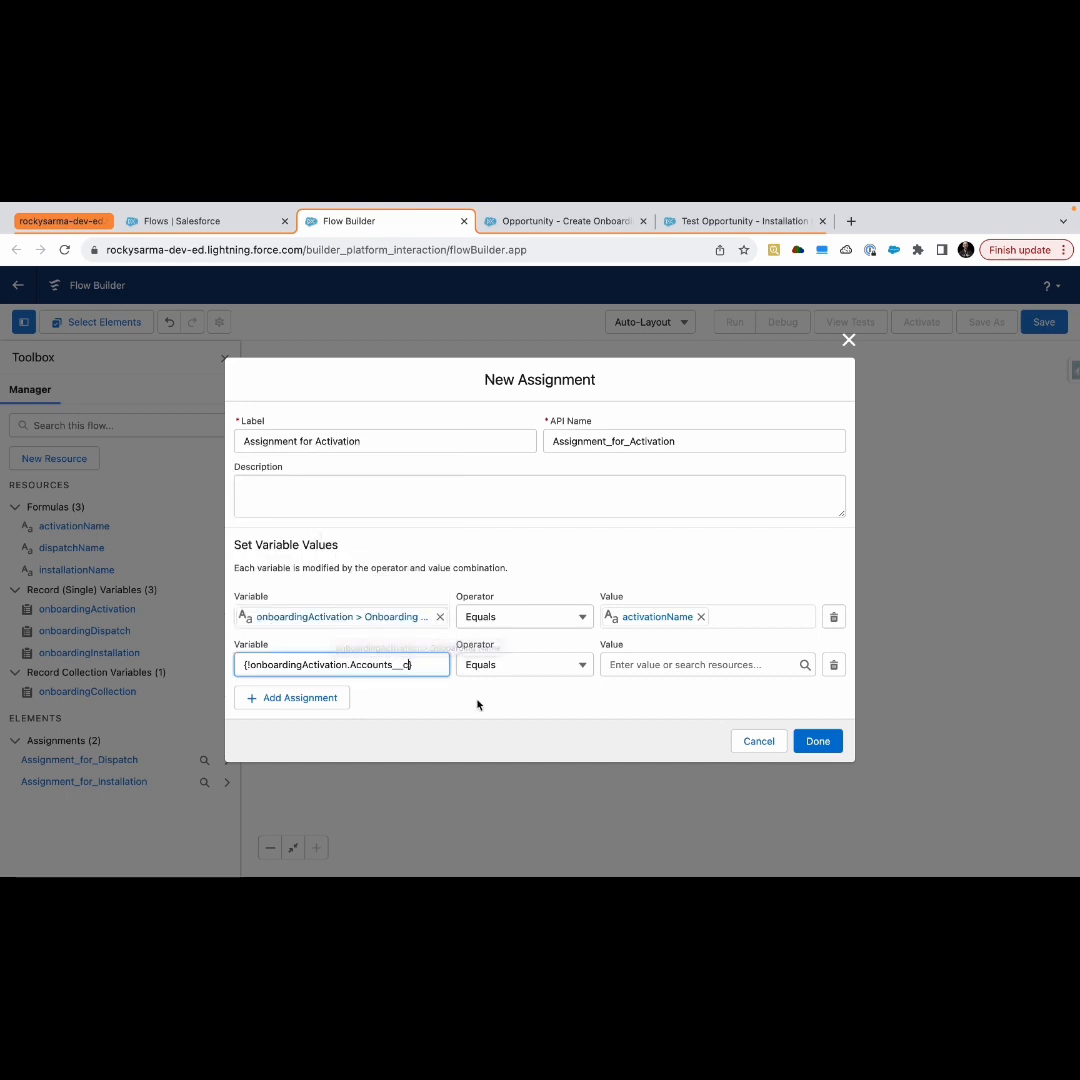
Set the second row's value to the triggering record's Account ID, {!$Record.AccountId}
{"action": "left_click", "coordinate": [645, 668]}
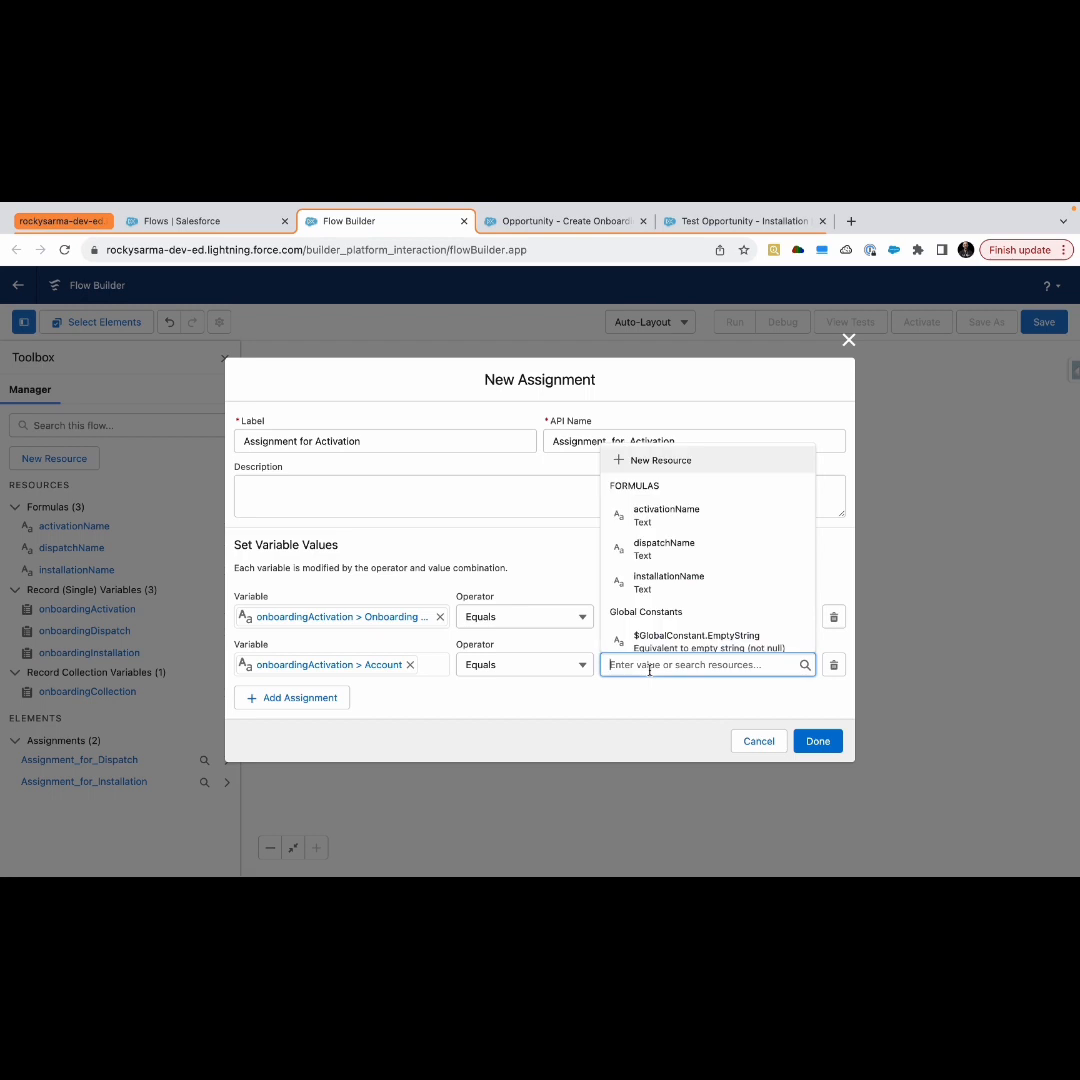
{"action": "type", "text": "rec"}
{"action": "left_click", "coordinate": [663, 603]}
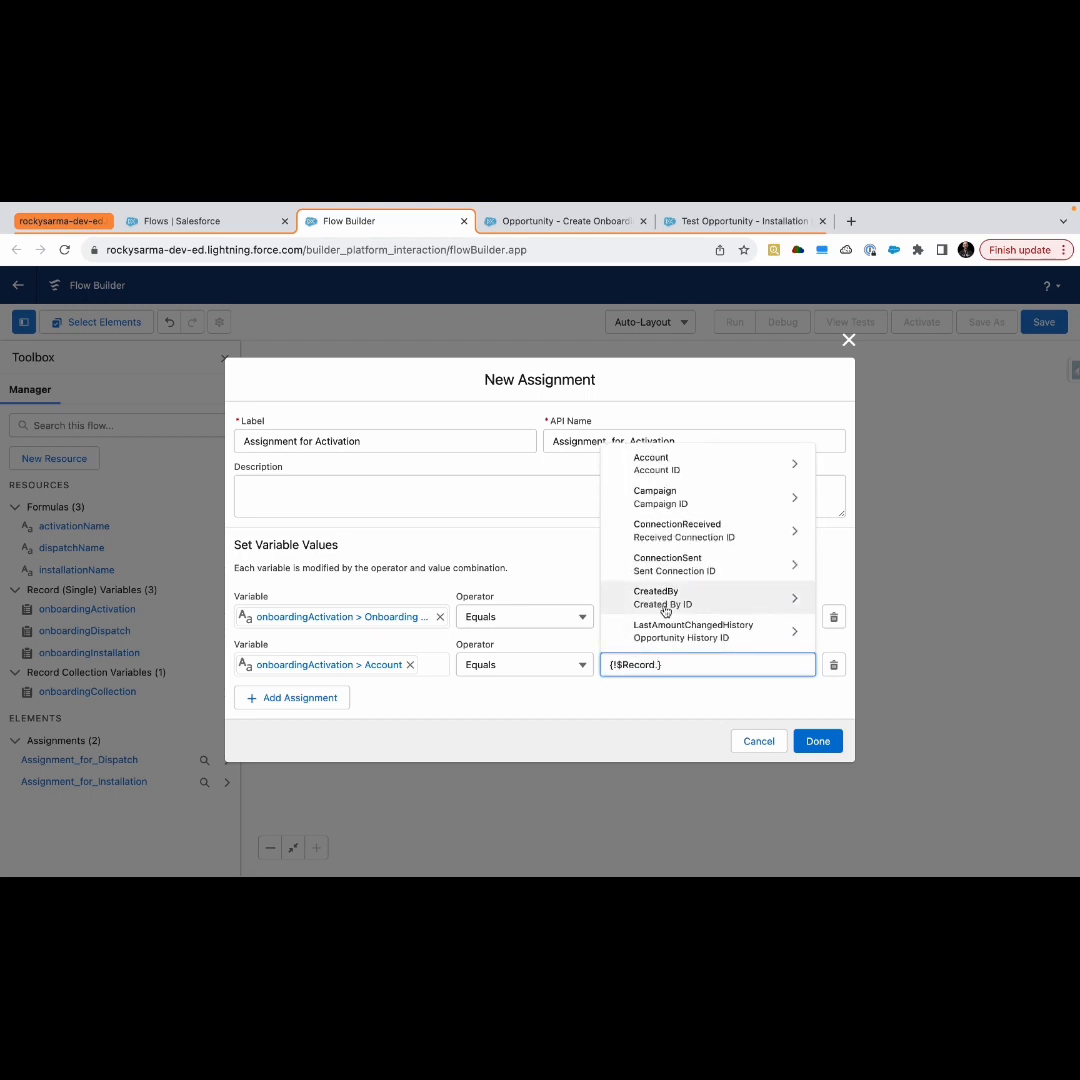
{"action": "type", "text": "acc"}
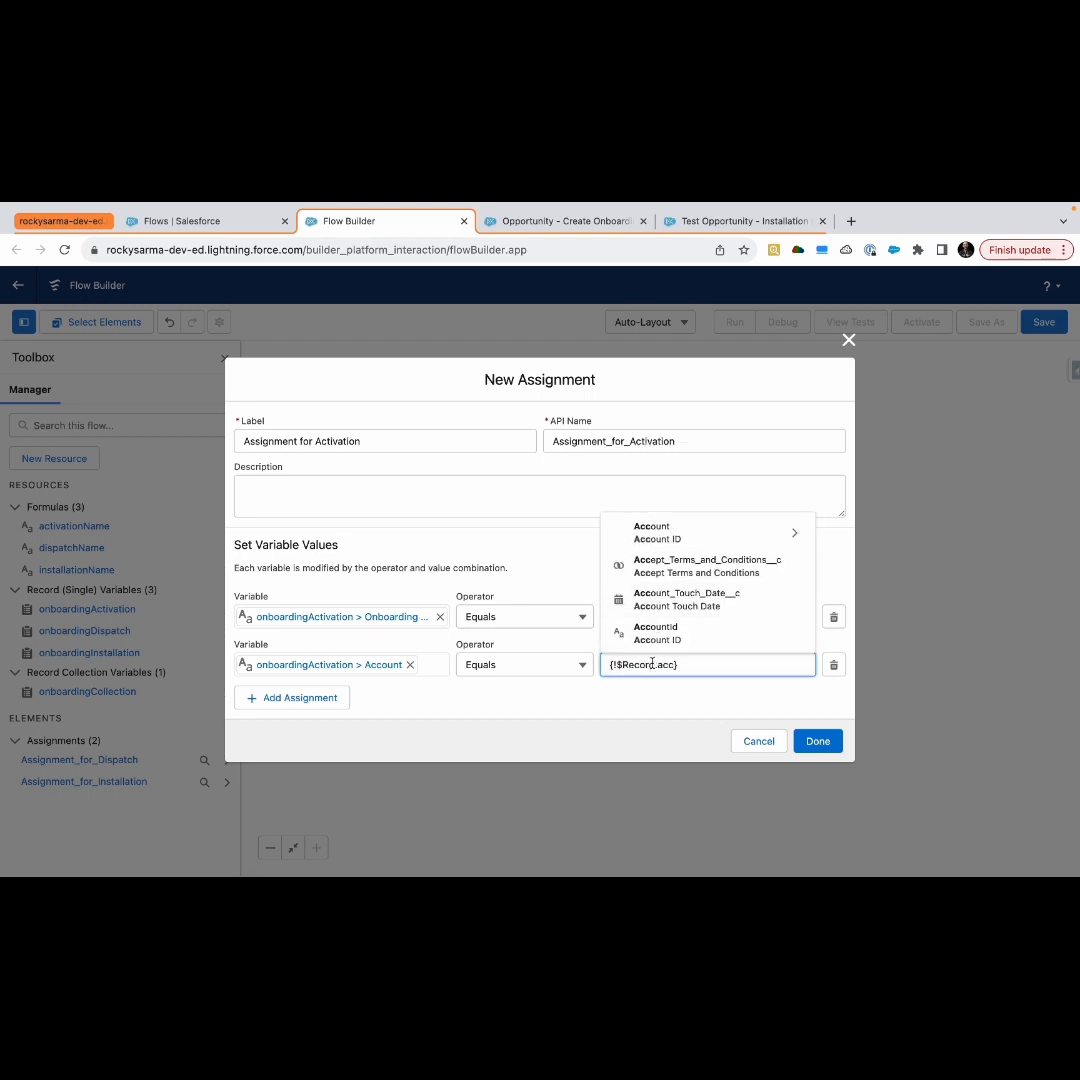
{"action": "left_click", "coordinate": [660, 638]}
Add a third assignment row with the variable set to onboardingActivation's Opportunity__c field
{"action": "left_click", "coordinate": [300, 697]}
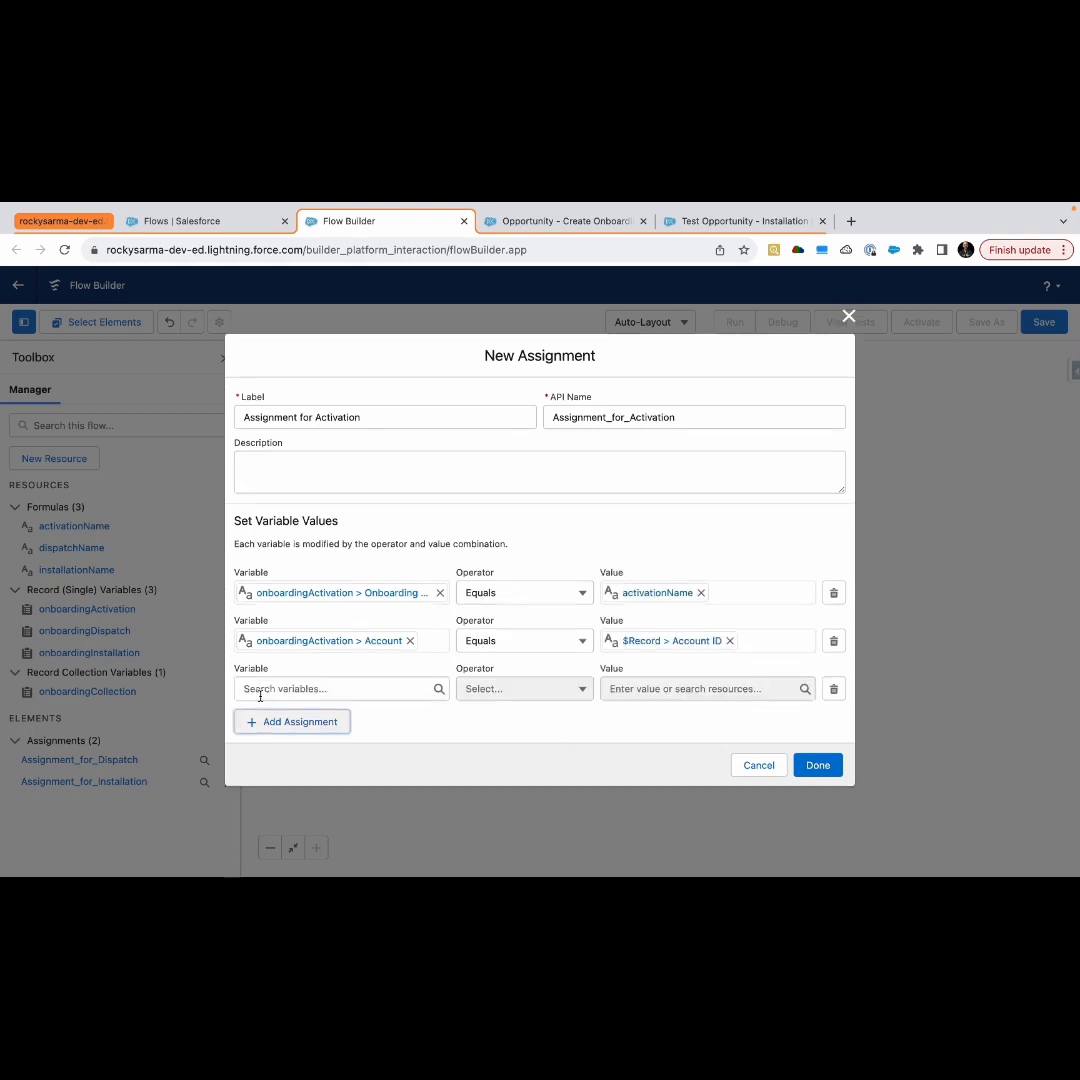
{"action": "left_click", "coordinate": [282, 687]}
{"action": "type", "text": "on"}
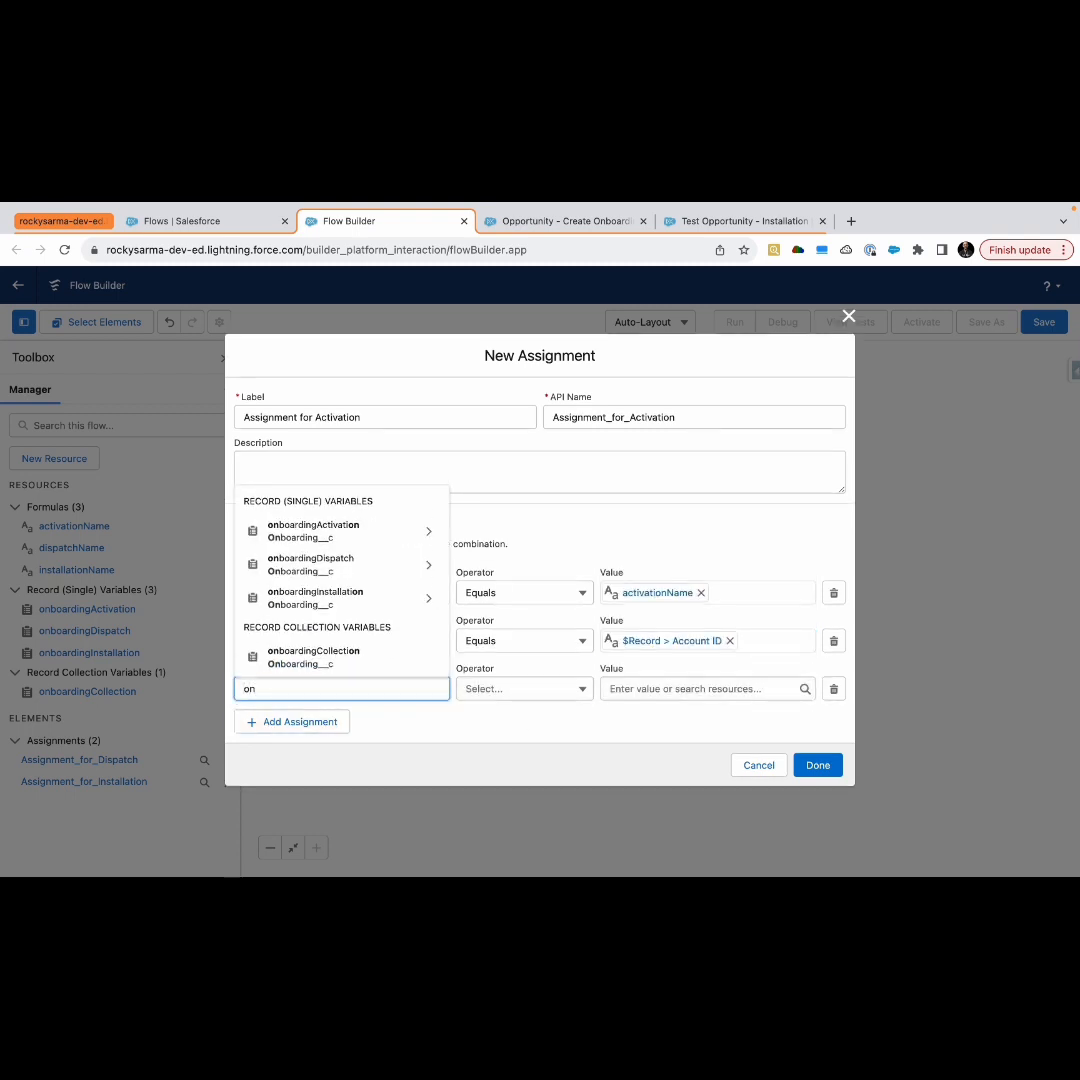
{"action": "left_click", "coordinate": [330, 527]}
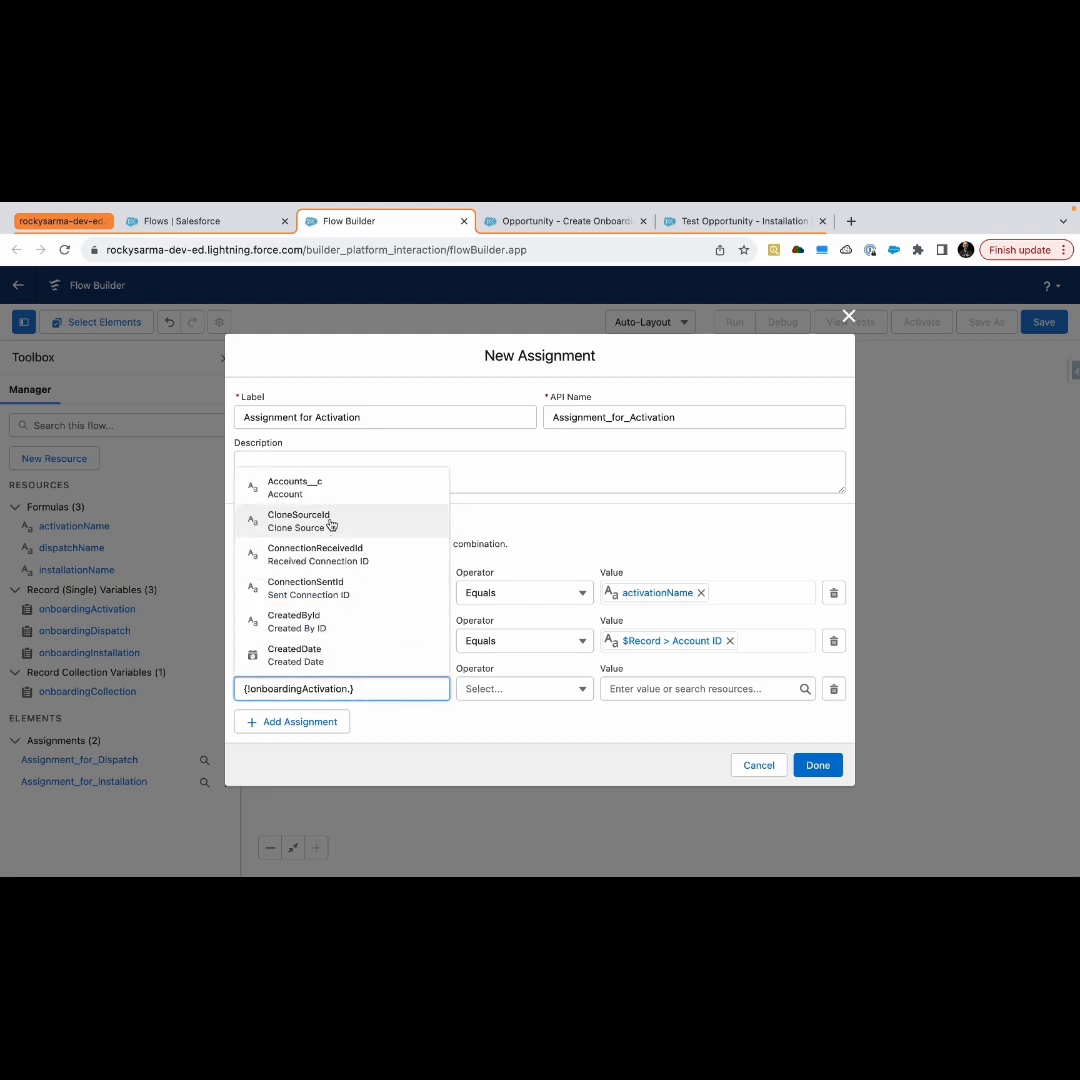
{"action": "type", "text": "op"}
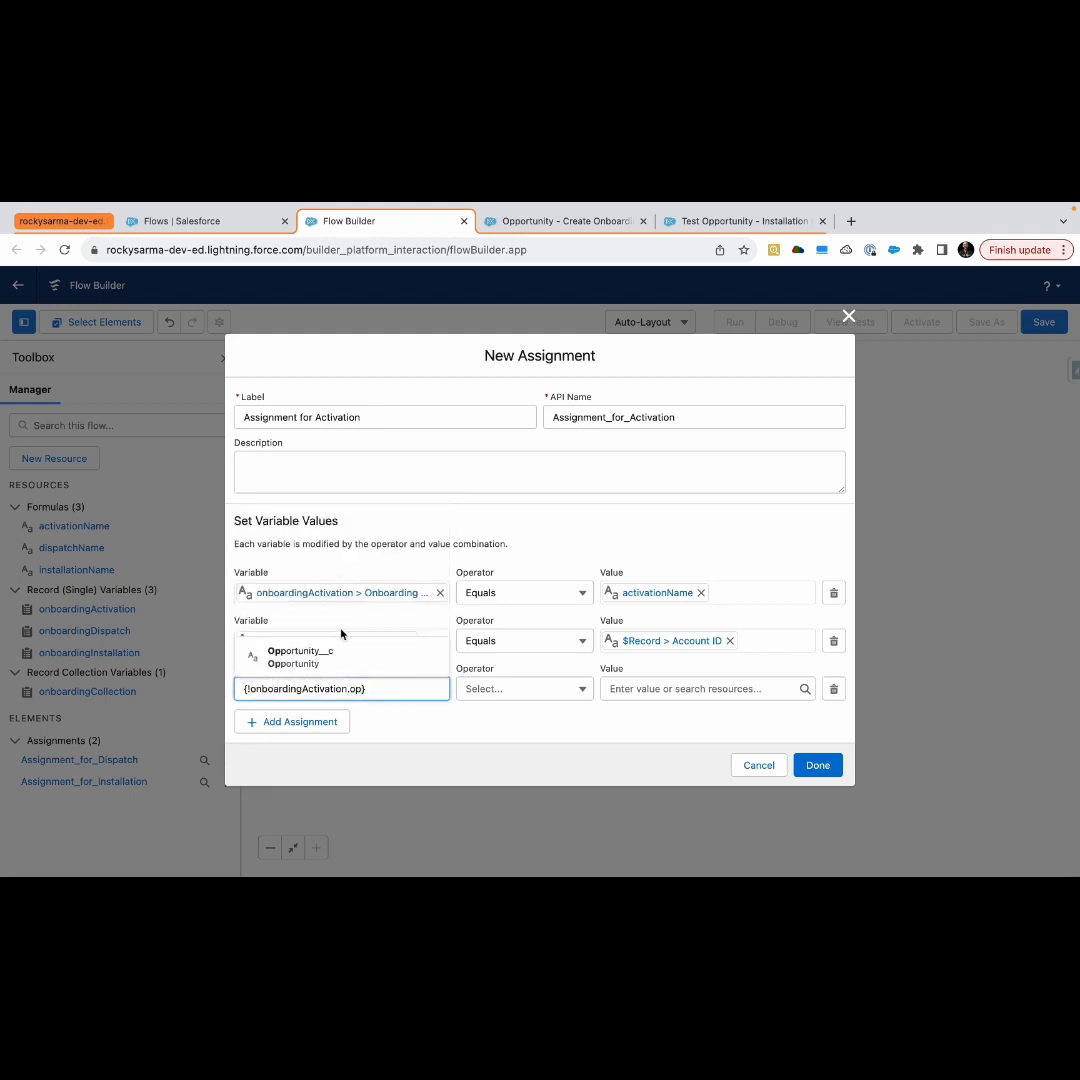
{"action": "left_click", "coordinate": [338, 655]}
Set the third row's value to the triggering record's Id, {!$Record.Id}
{"action": "left_click", "coordinate": [650, 694]}
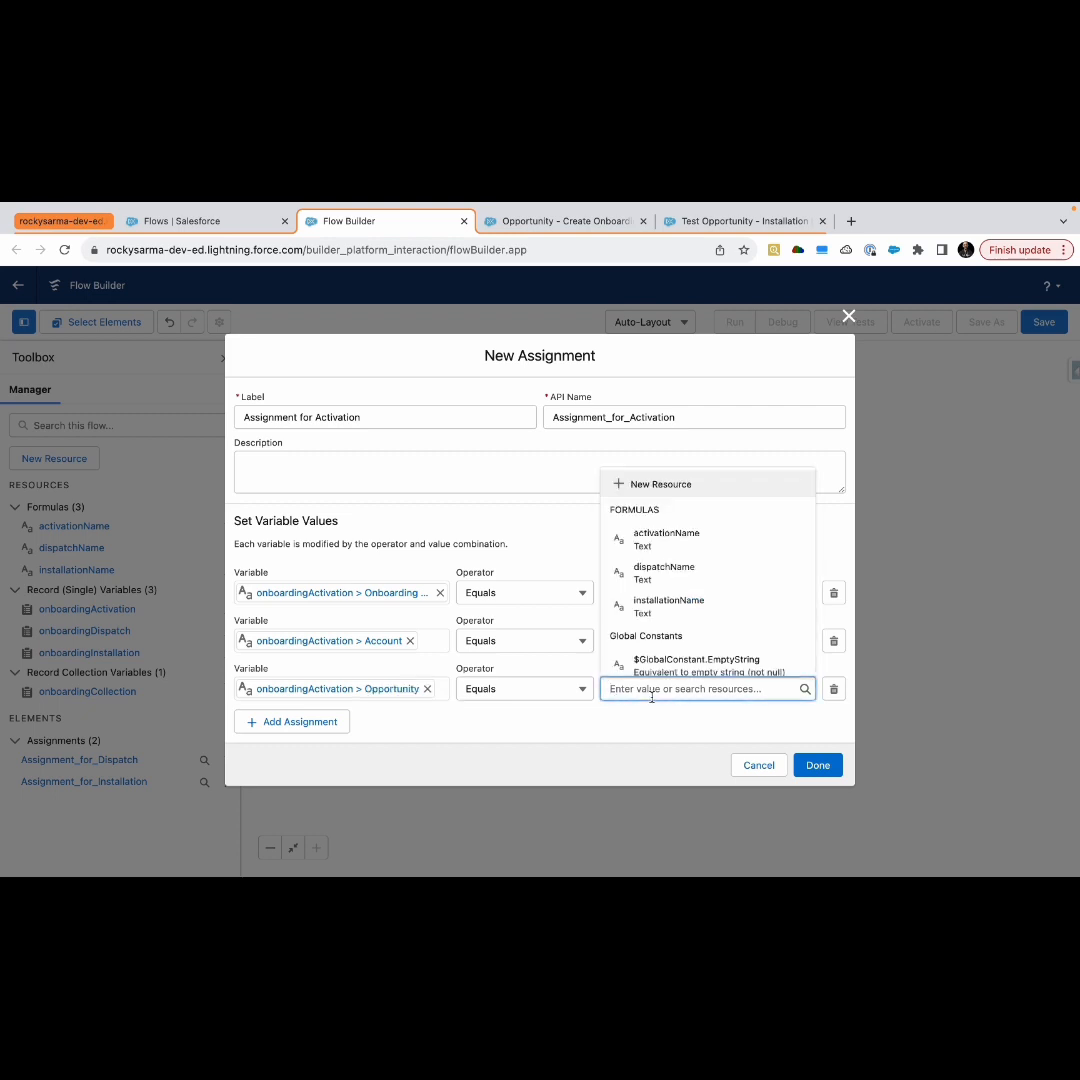
{"action": "type", "text": "re"}
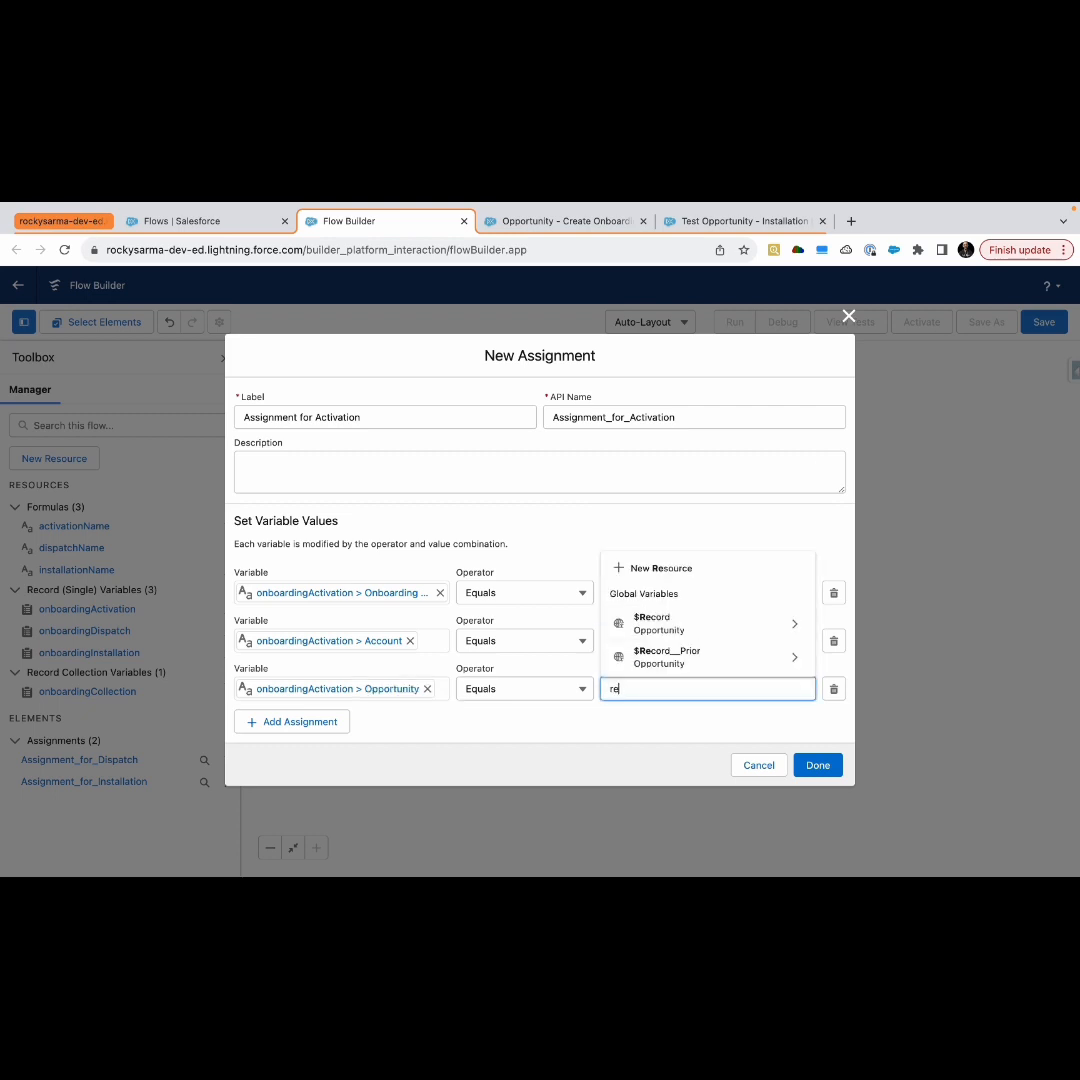
{"action": "left_click", "coordinate": [668, 628]}
{"action": "type", "text": "id"}
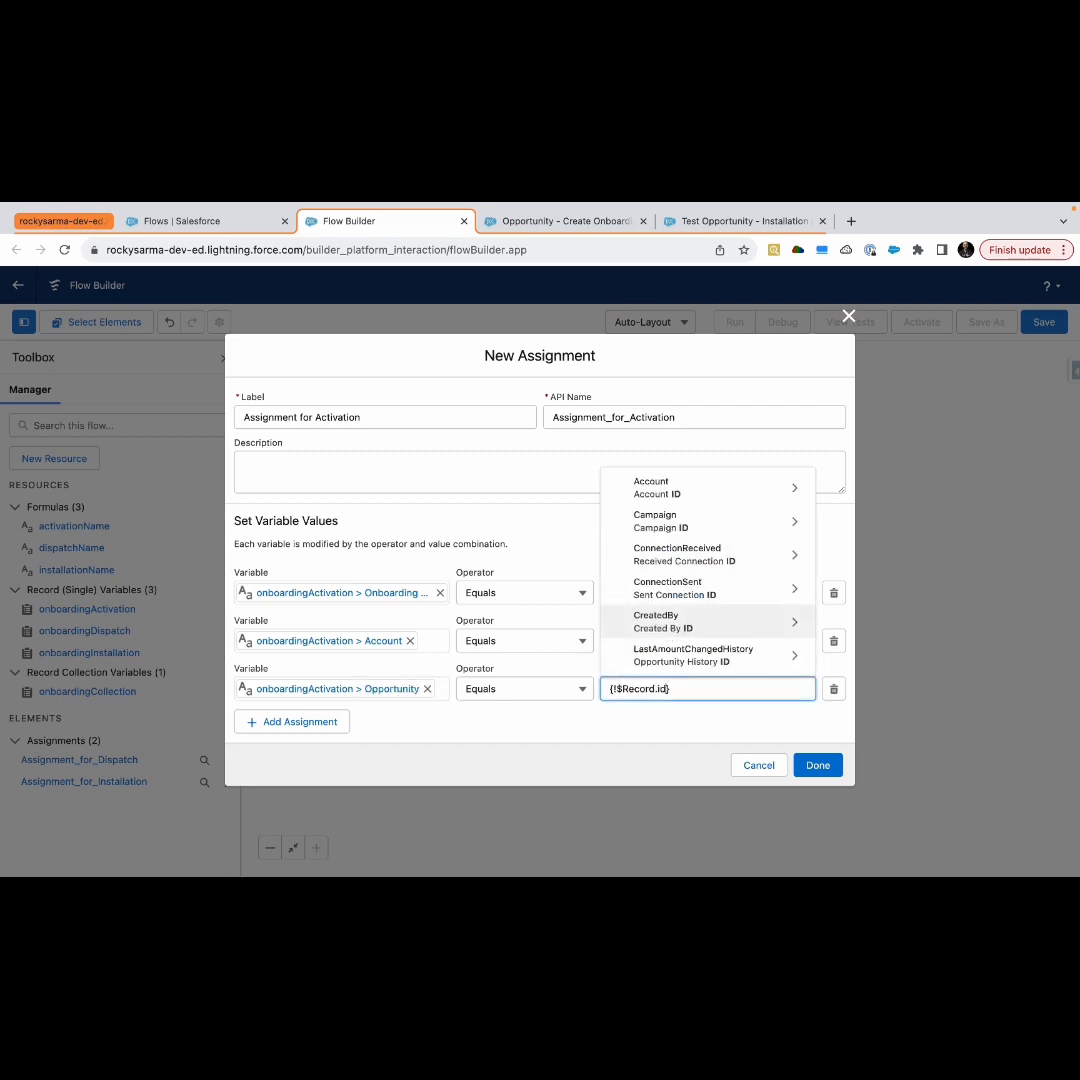
{"action": "scroll", "coordinate": [668, 625], "scroll_direction": "down", "scroll_amount": 5}
{"action": "scroll", "coordinate": [668, 611], "scroll_direction": "down", "scroll_amount": 5}
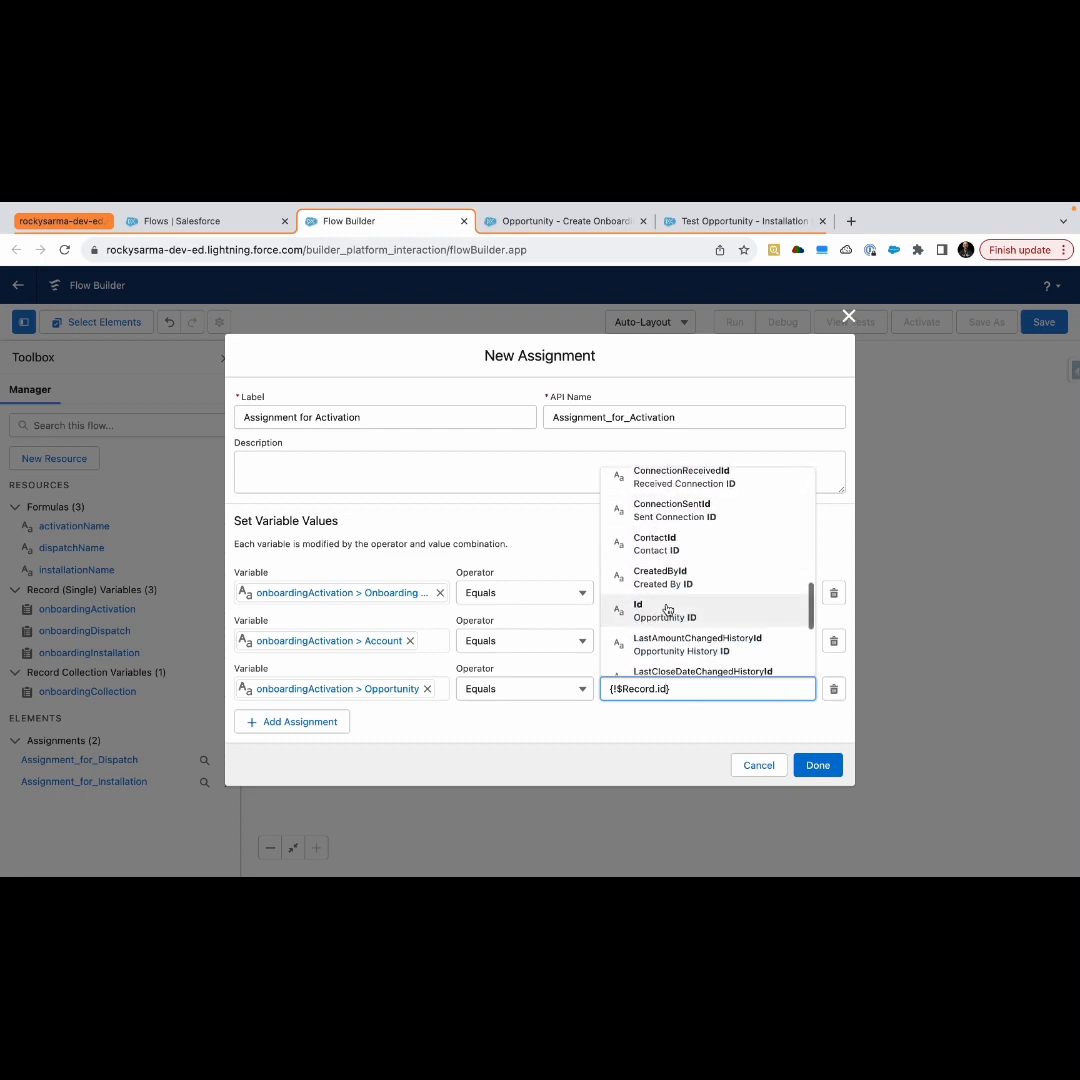
{"action": "left_click", "coordinate": [668, 525]}
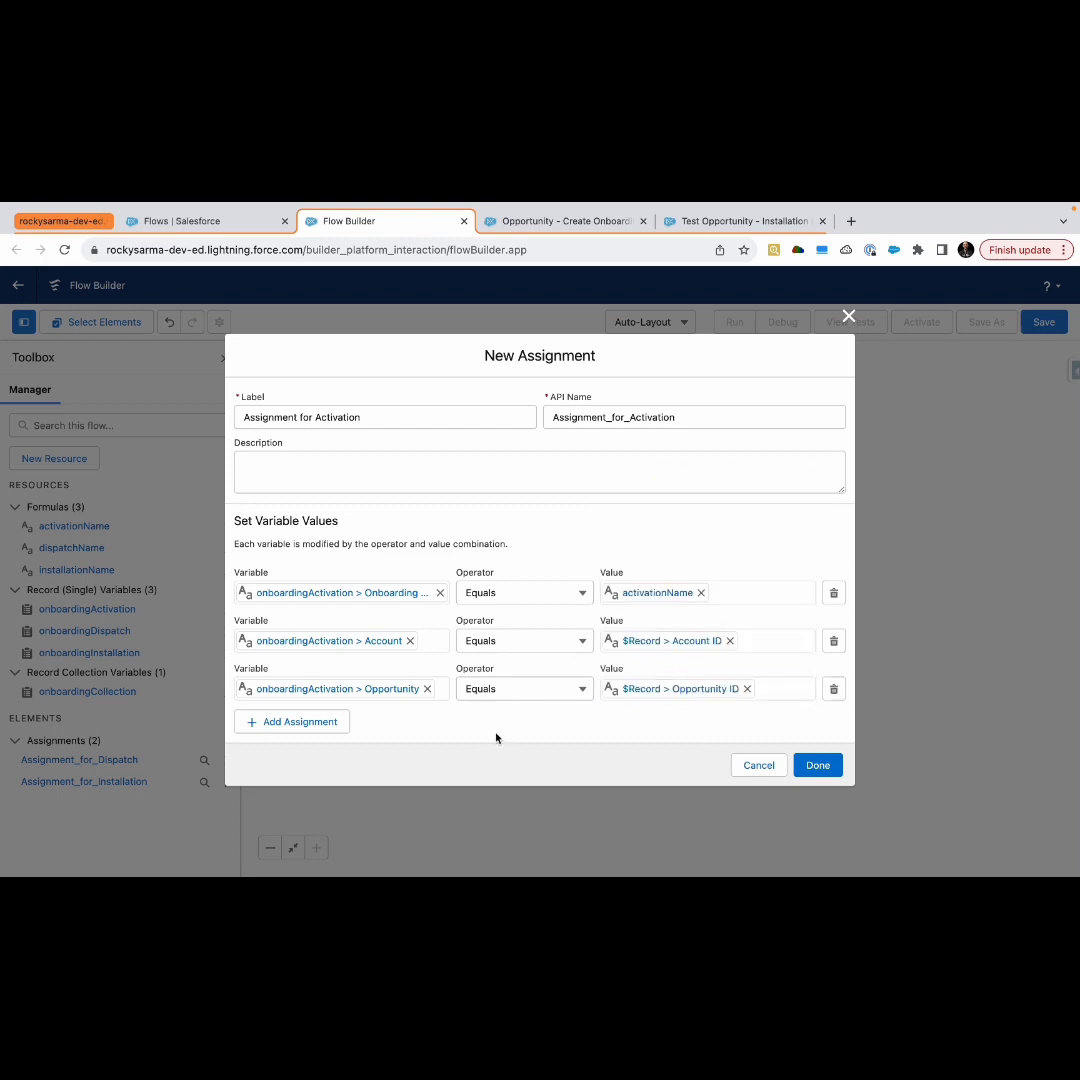
Add a fourth assignment row with the variable set to onboardingActivation's OwnerId field
{"action": "left_click", "coordinate": [310, 721]}
{"action": "left_click", "coordinate": [307, 718]}
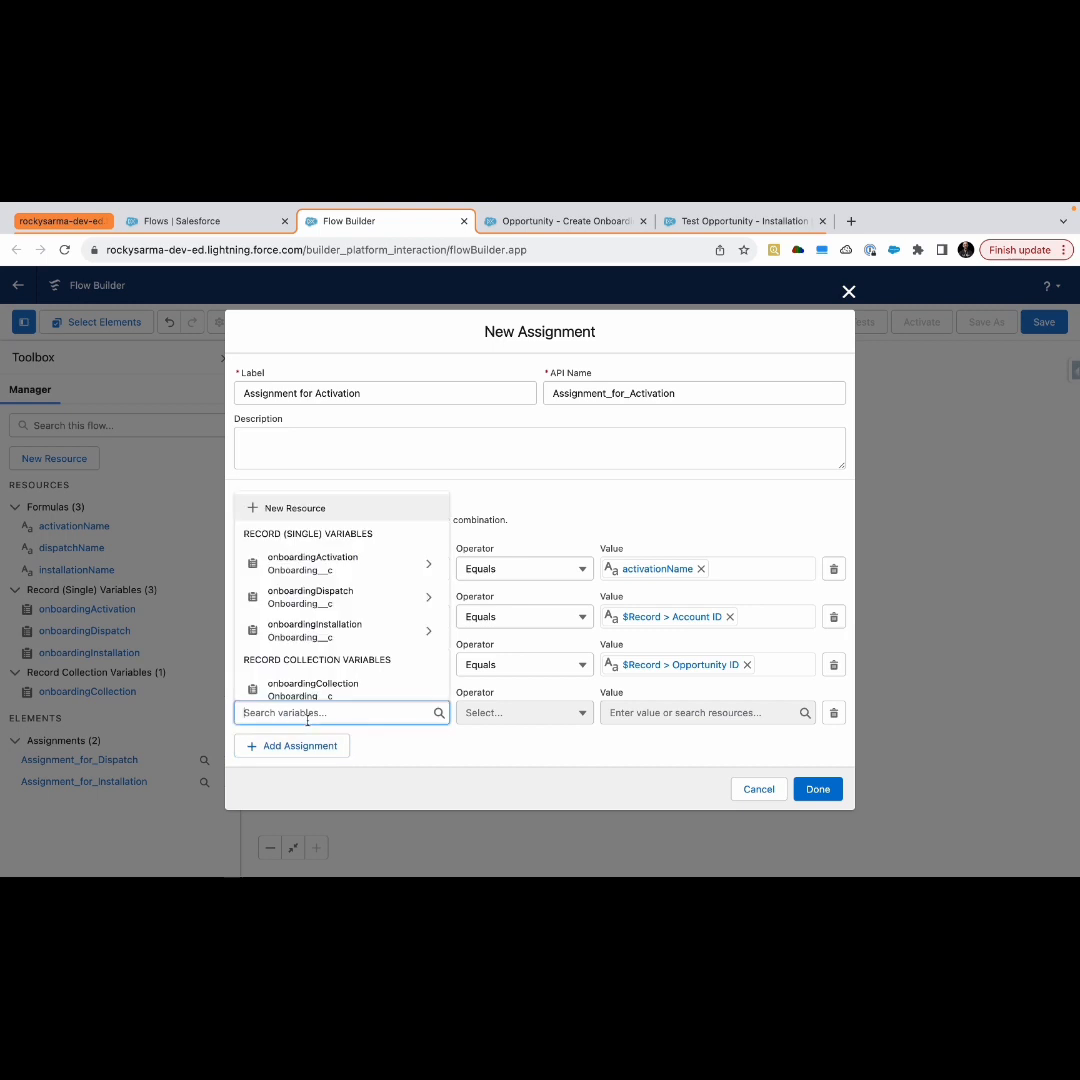
{"action": "type", "text": "on"}
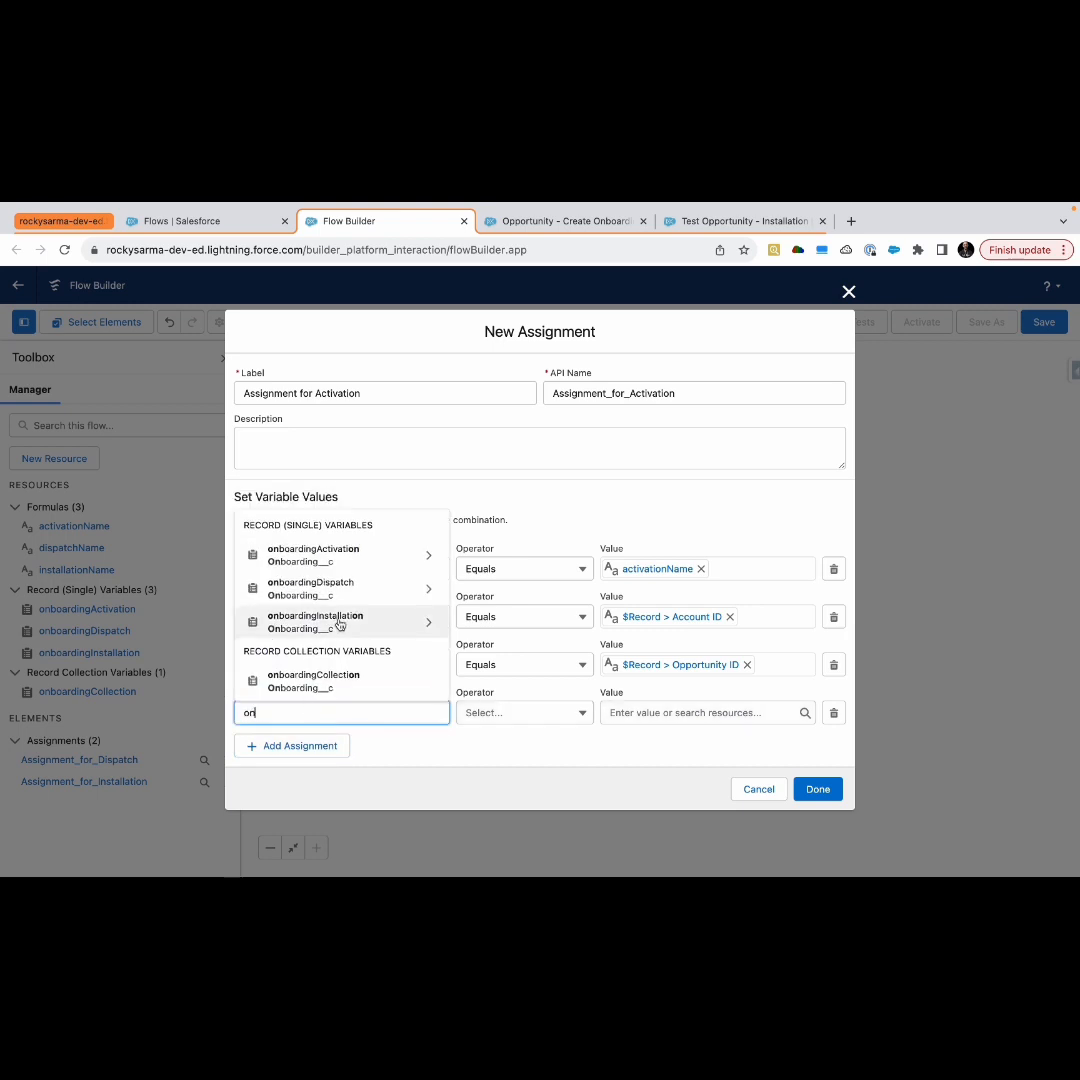
{"action": "left_click", "coordinate": [346, 550]}
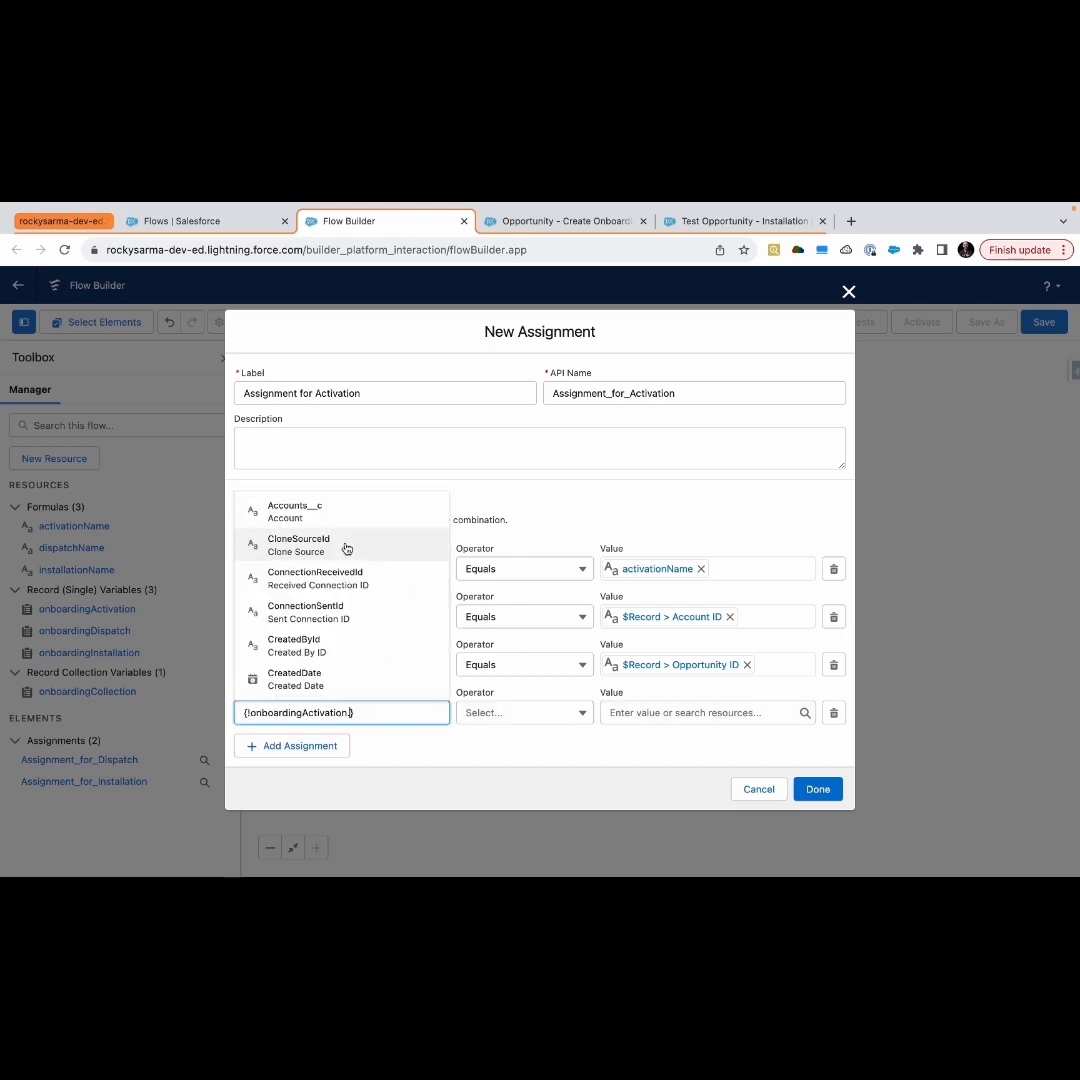
{"action": "type", "text": "own"}
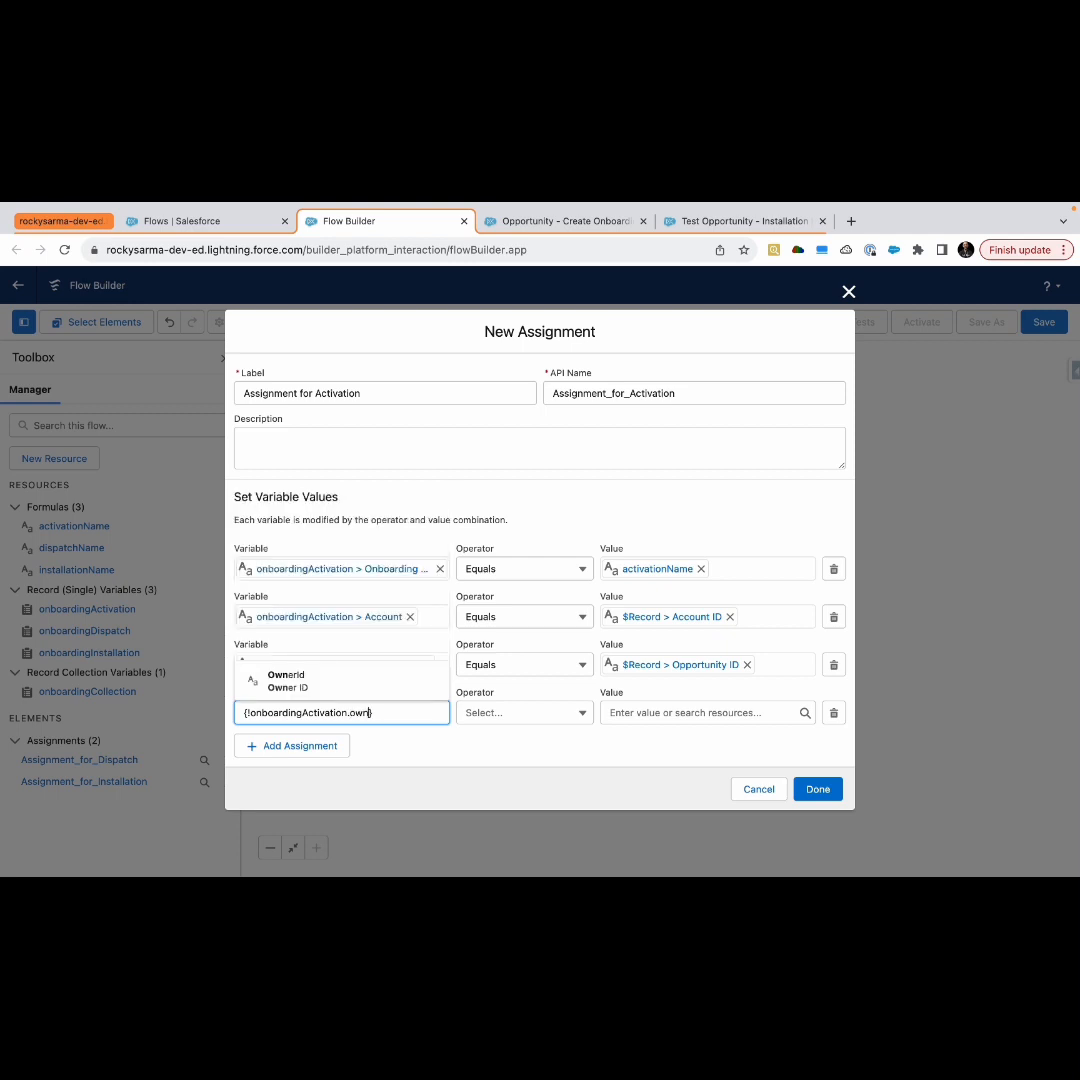
{"action": "left_click", "coordinate": [338, 678]}
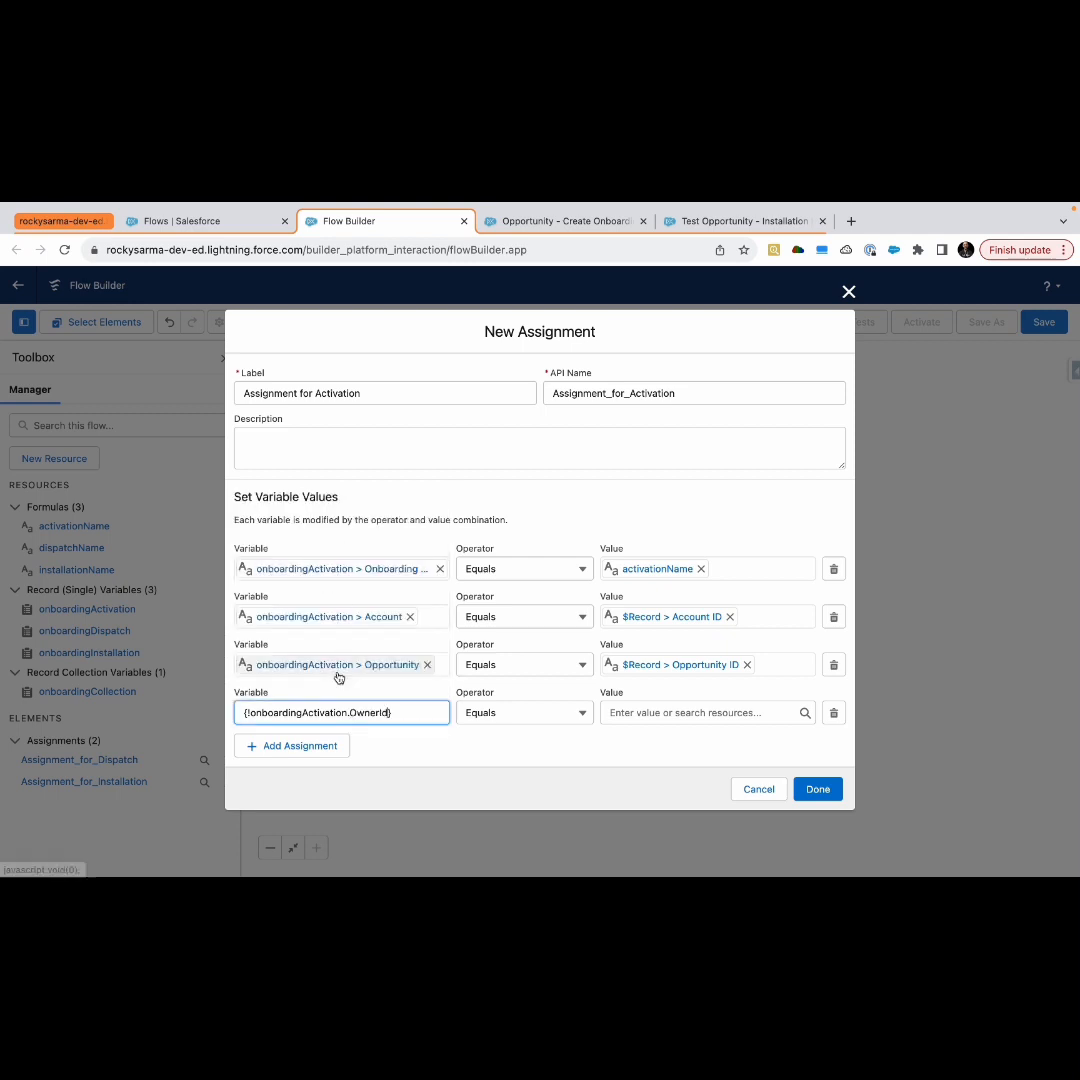
Set the fourth row's value to the triggering record's Owner ID, {!$Record.OwnerId}
{"action": "left_click", "coordinate": [686, 714]}
{"action": "type", "text": "rec"}
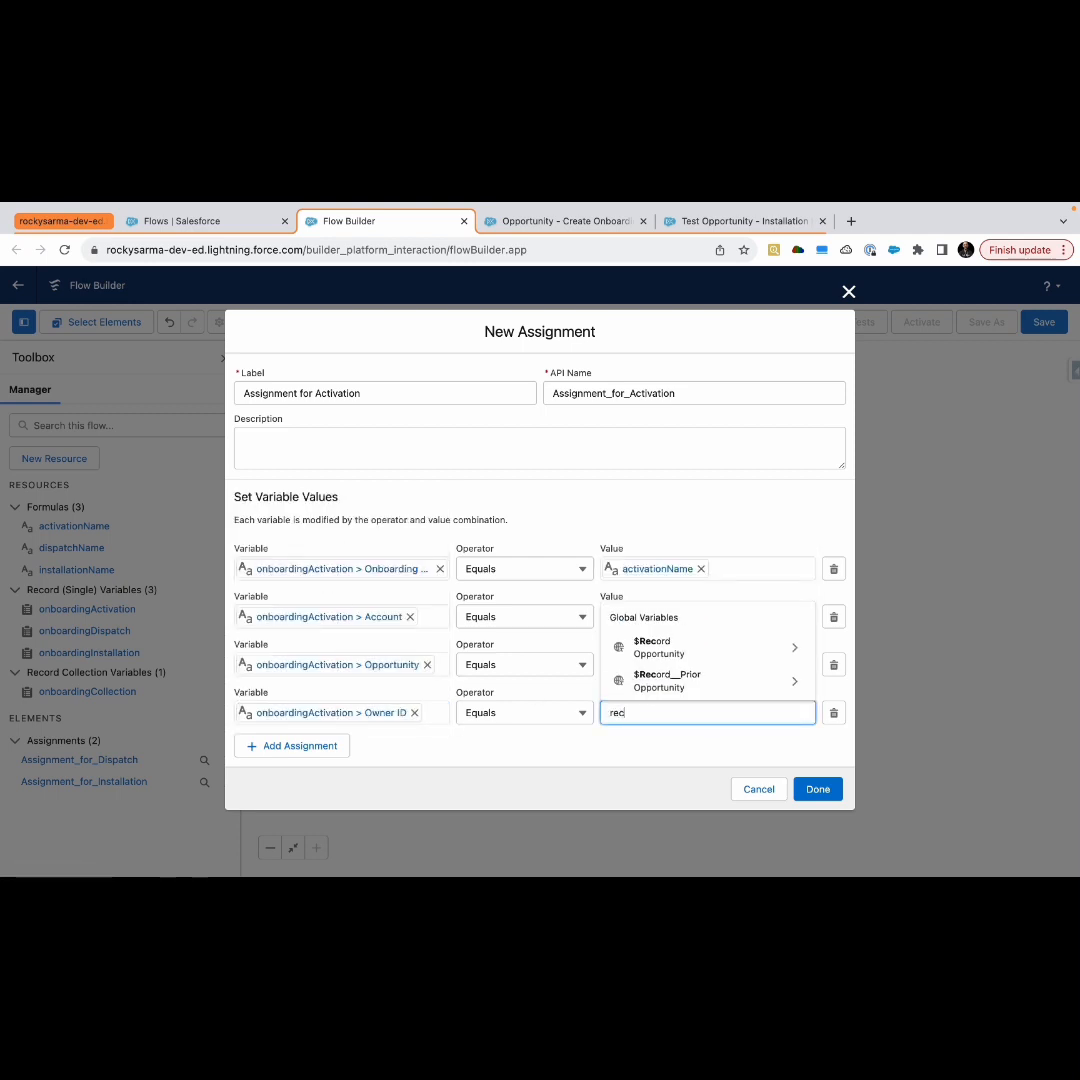
{"action": "left_click", "coordinate": [697, 648]}
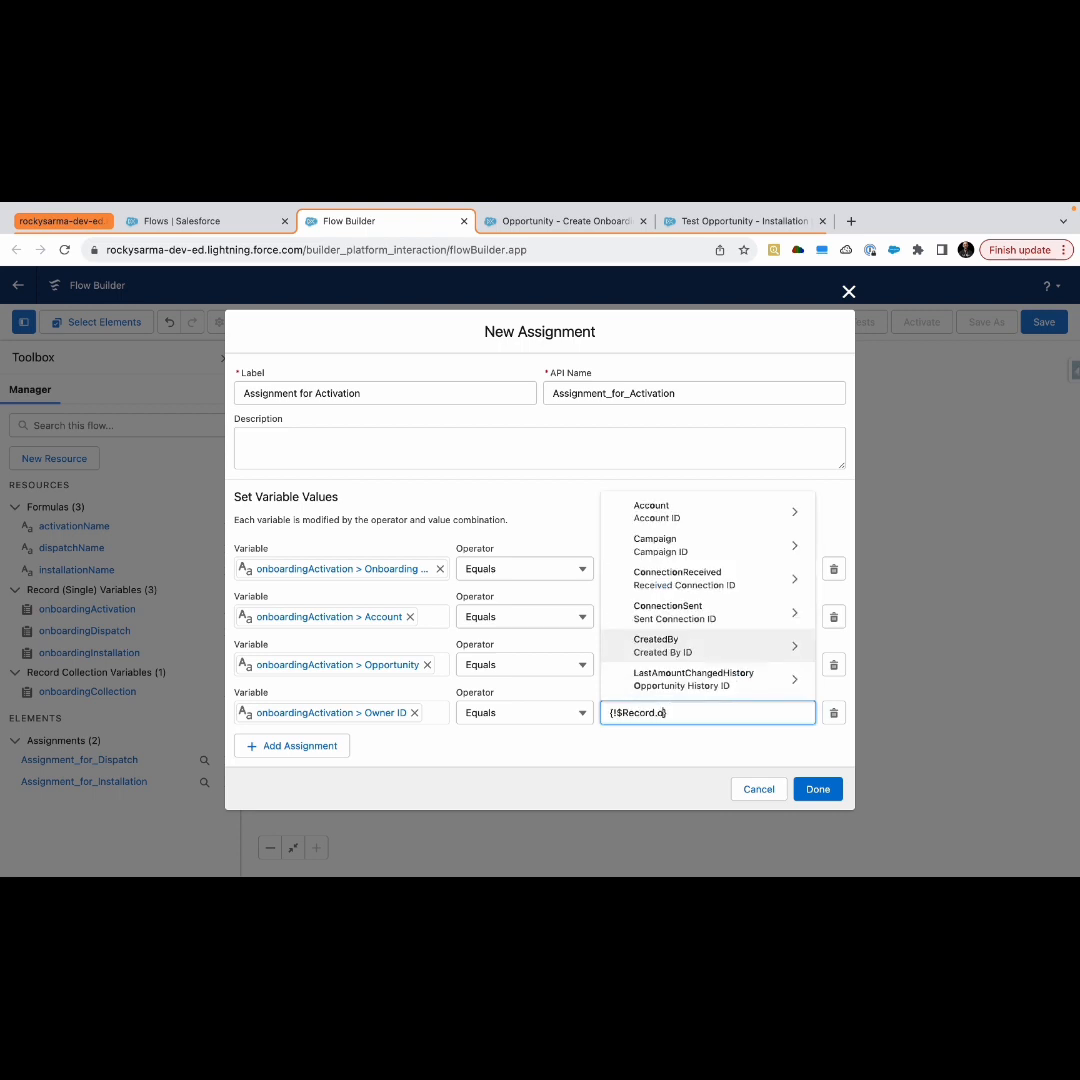
{"action": "type", "text": "owne"}
{"action": "left_click", "coordinate": [686, 682]}
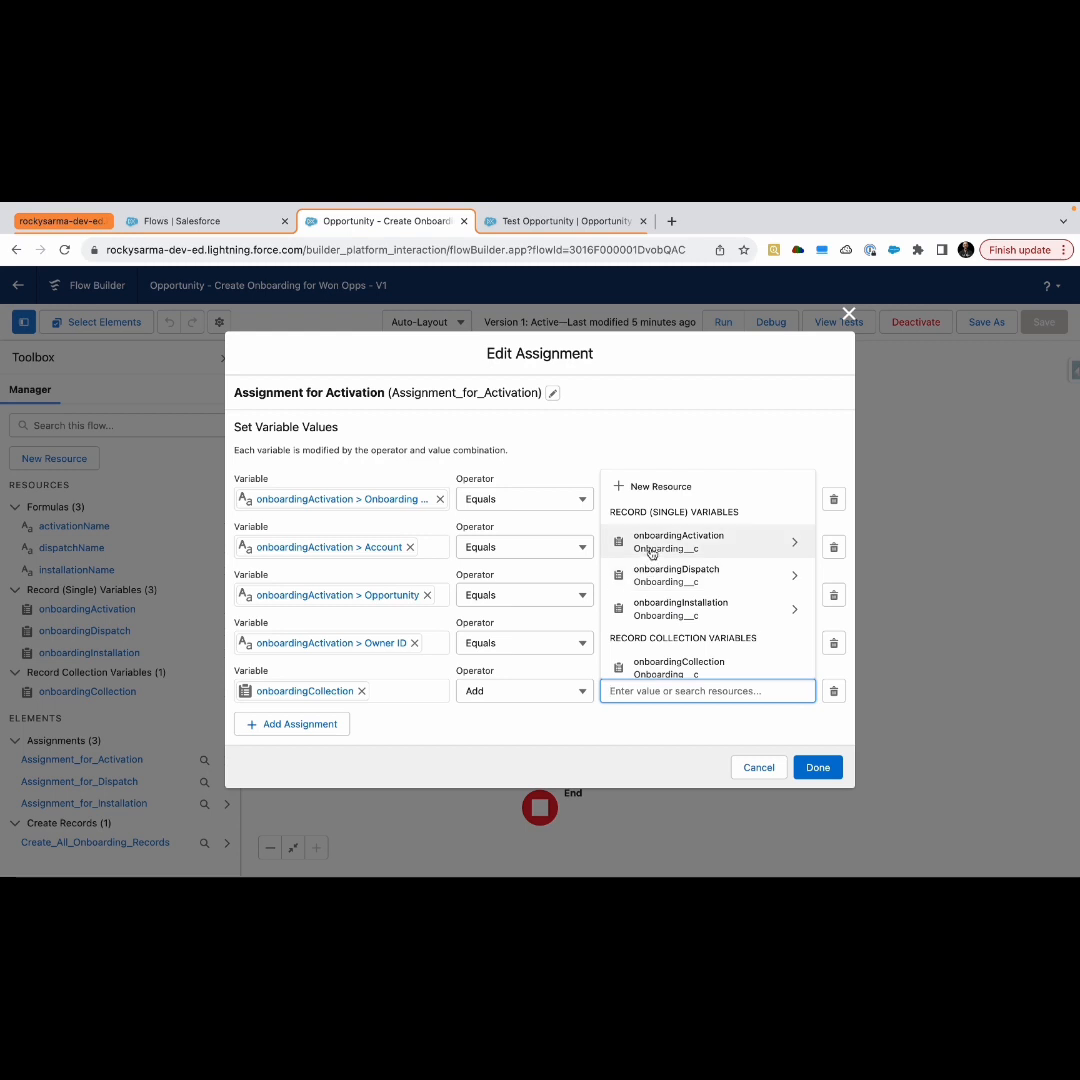
Set the fifth row, which adds to onboardingCollection, to the value onboardingActivation and close the assignment
{"action": "left_click", "coordinate": [650, 542]}
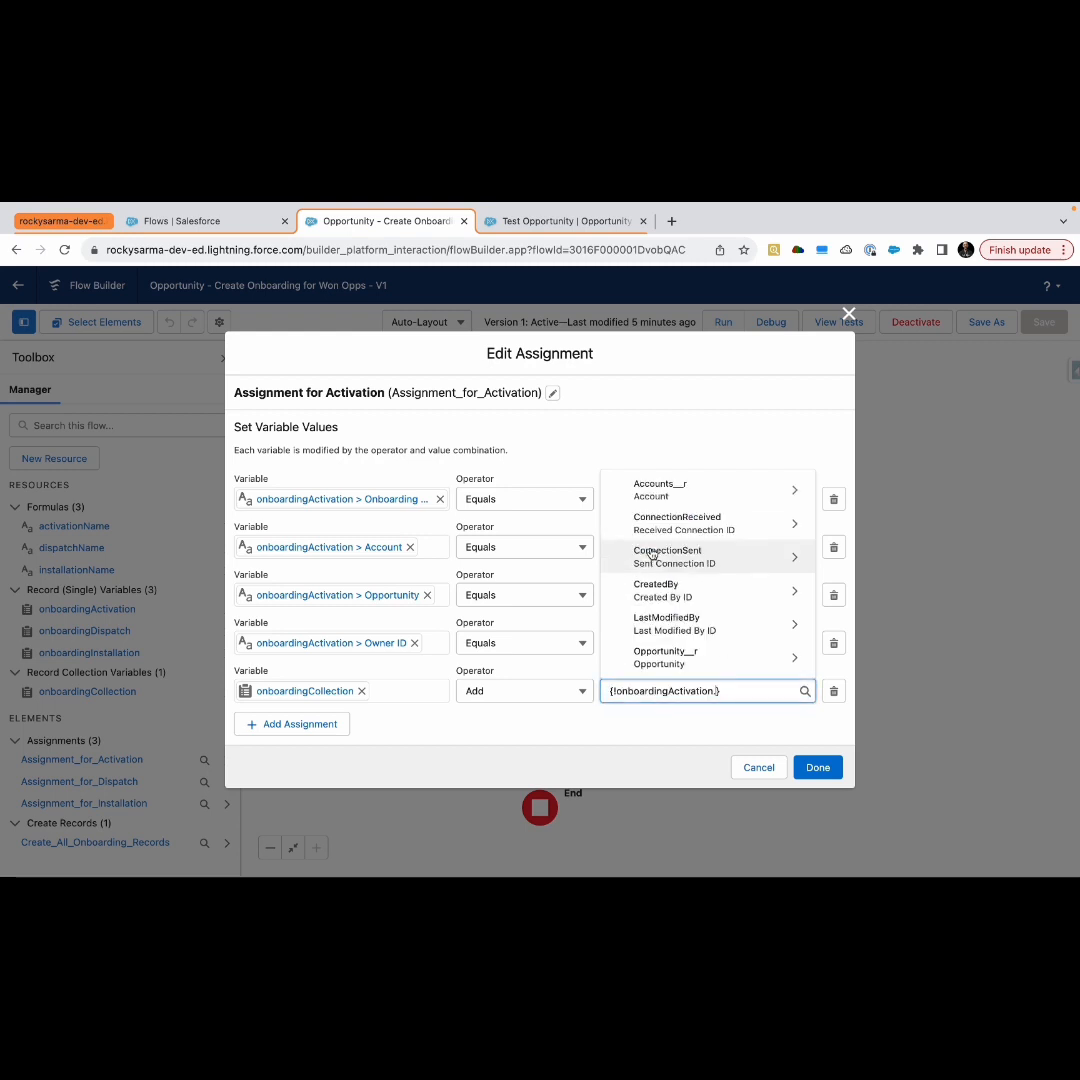
{"action": "key", "text": "BackSpace"}
{"action": "left_click", "coordinate": [701, 738]}
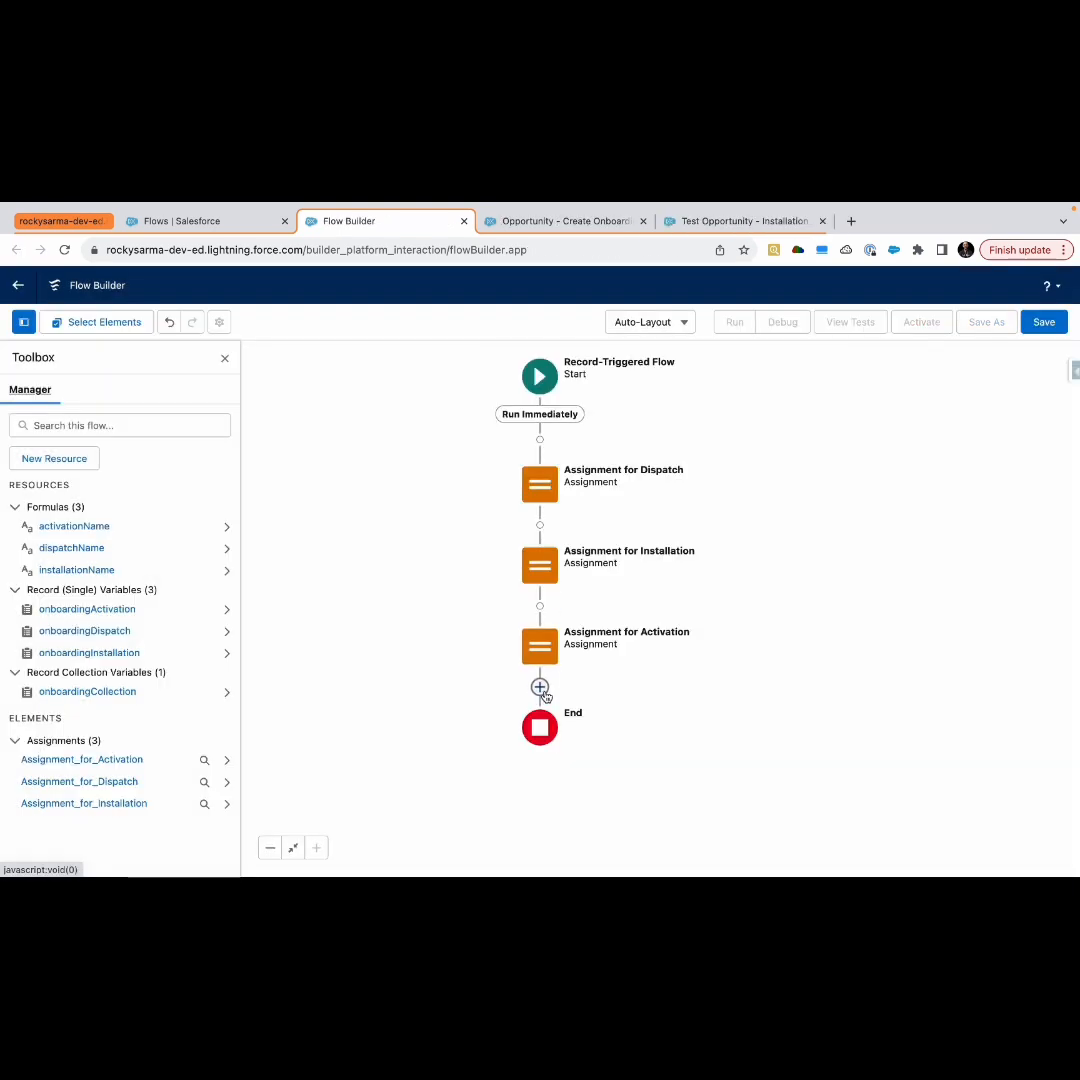
Insert a Create Records element after the activation assignment, labelled Create All Onboarding Records
{"action": "left_click", "coordinate": [540, 687]}
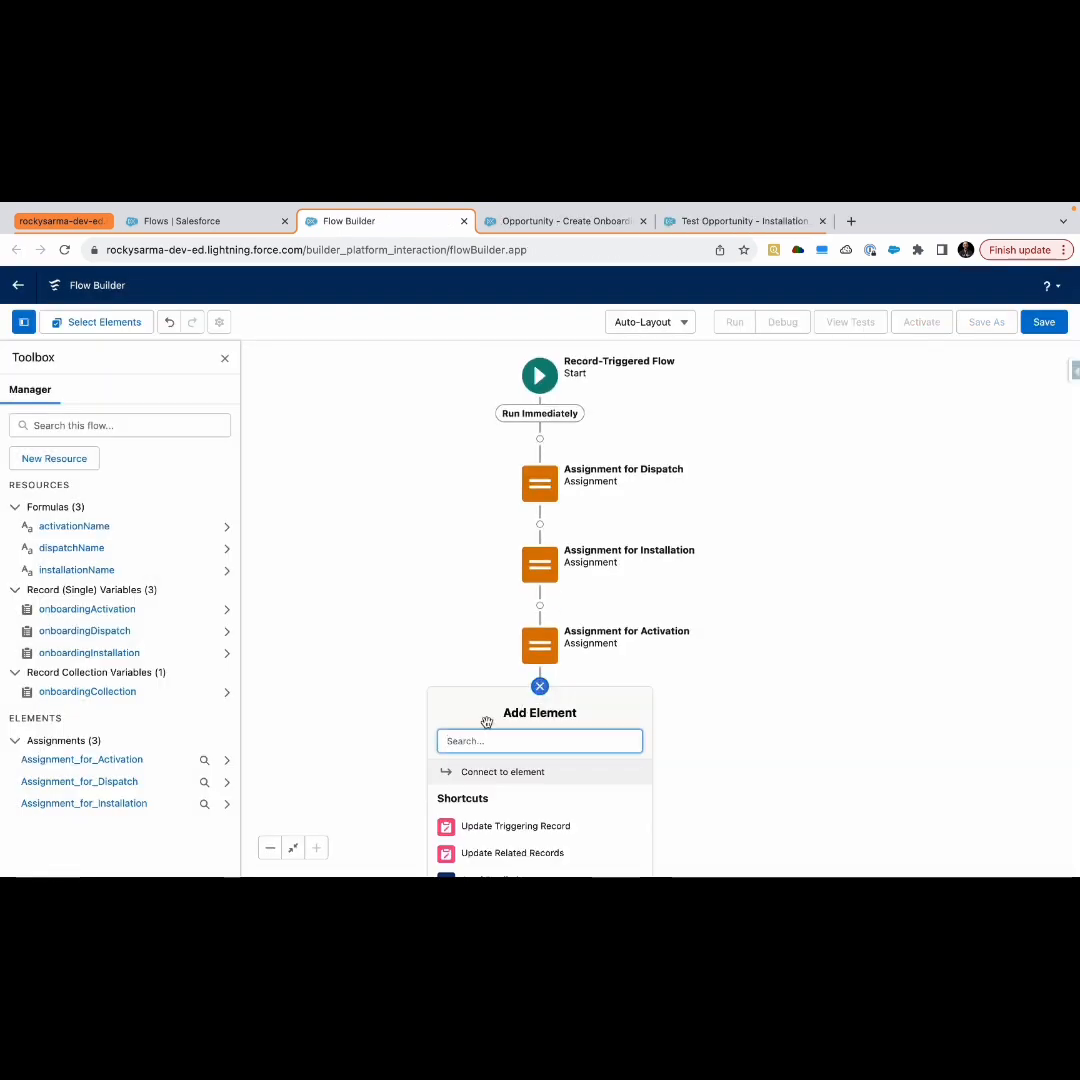
{"action": "type", "text": "d"}
{"action": "type", "text": "re"}
{"action": "left_click", "coordinate": [497, 775]}
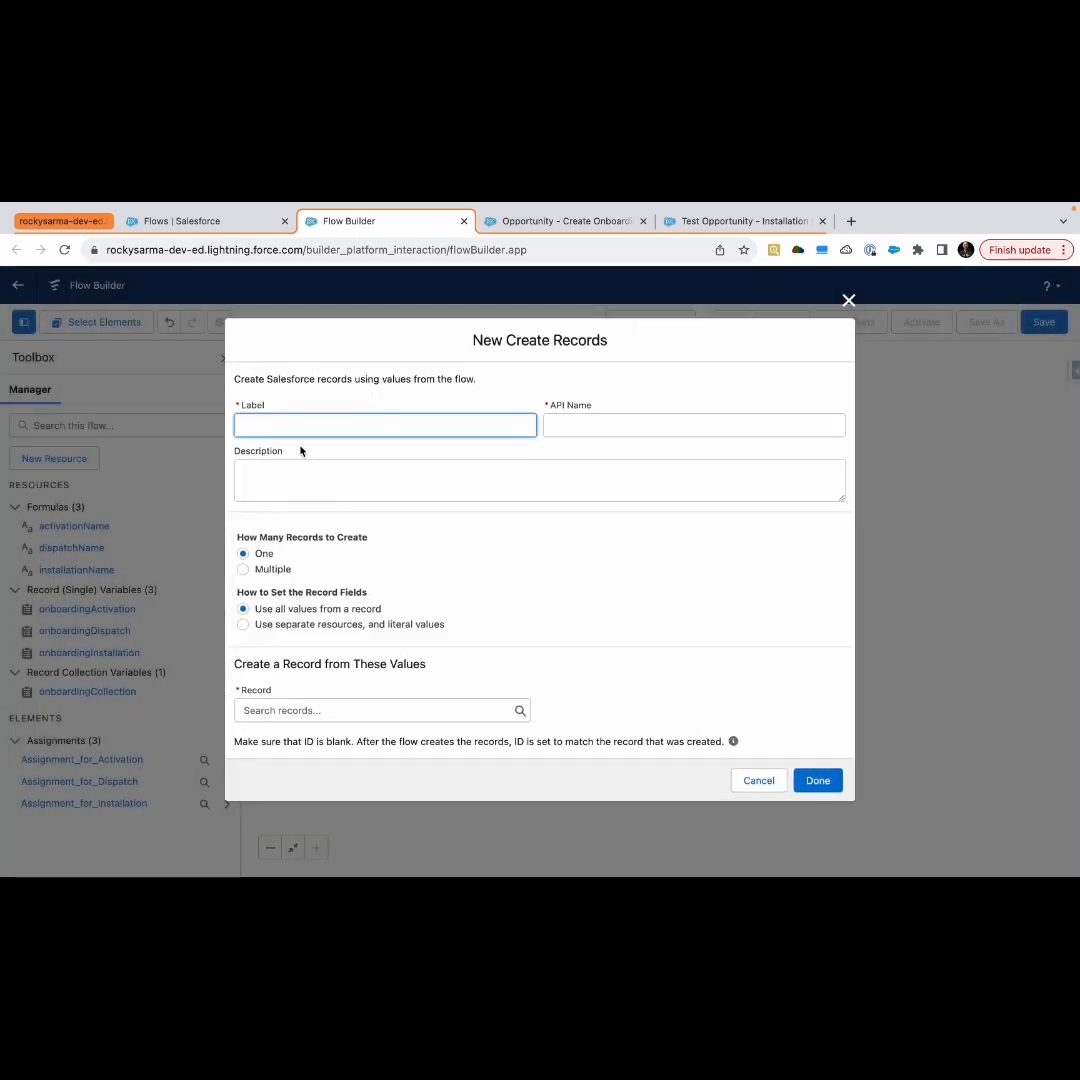
{"action": "type", "text": "Create All Onboarding Records"}
{"action": "left_click", "coordinate": [533, 583]}
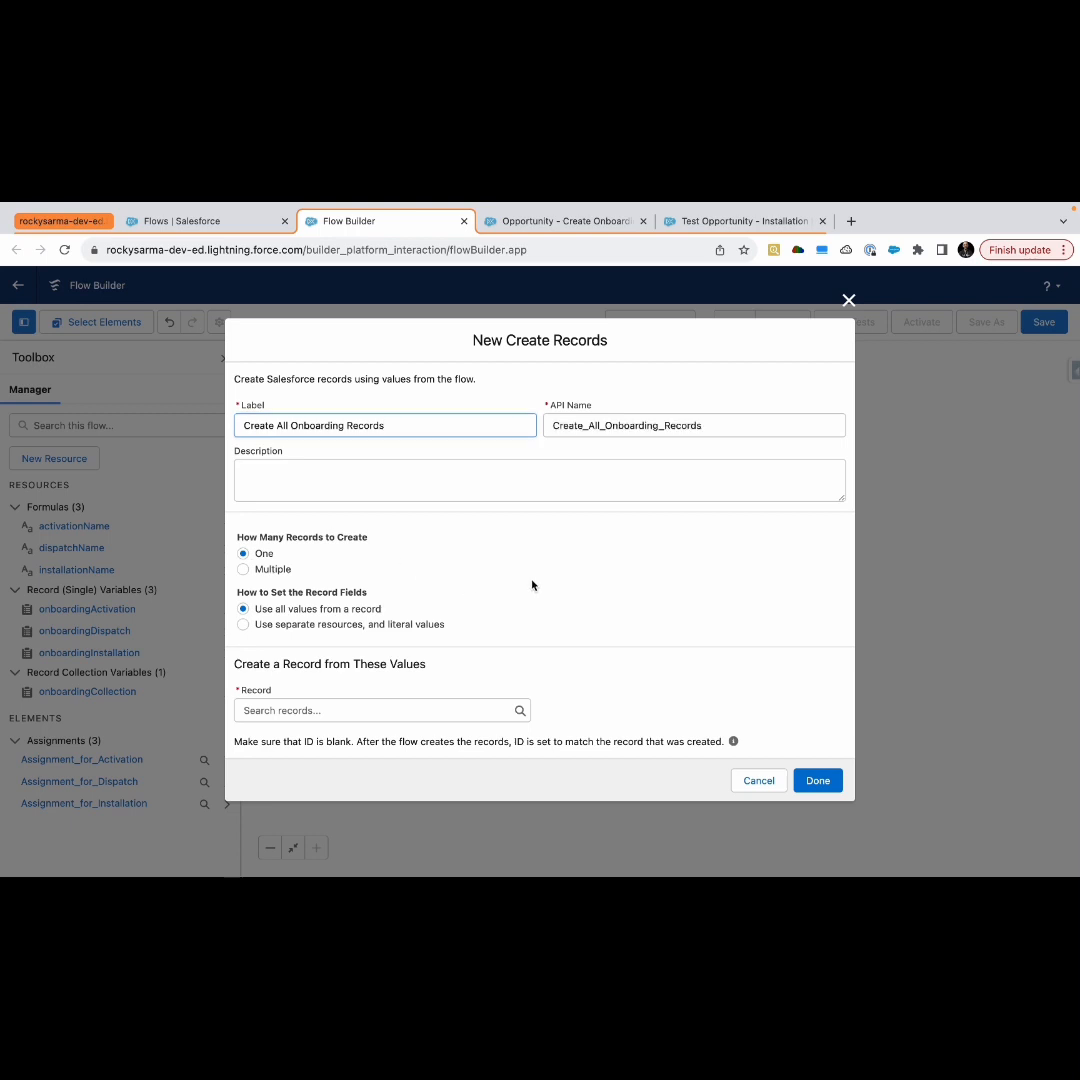
Configure the element to create multiple records from the onboardingCollection record collection and finish it
{"action": "left_click", "coordinate": [277, 569]}
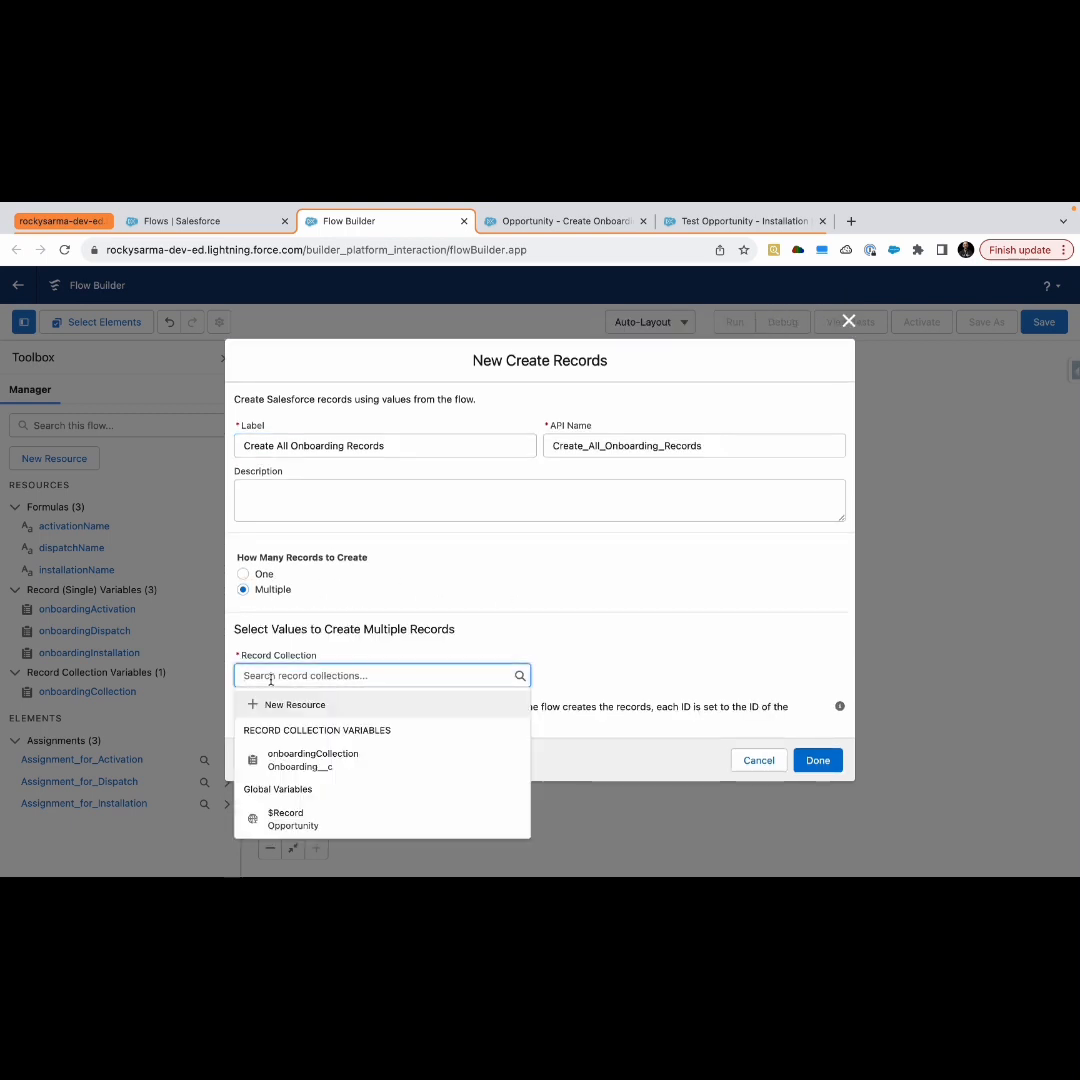
{"action": "left_click", "coordinate": [306, 761]}
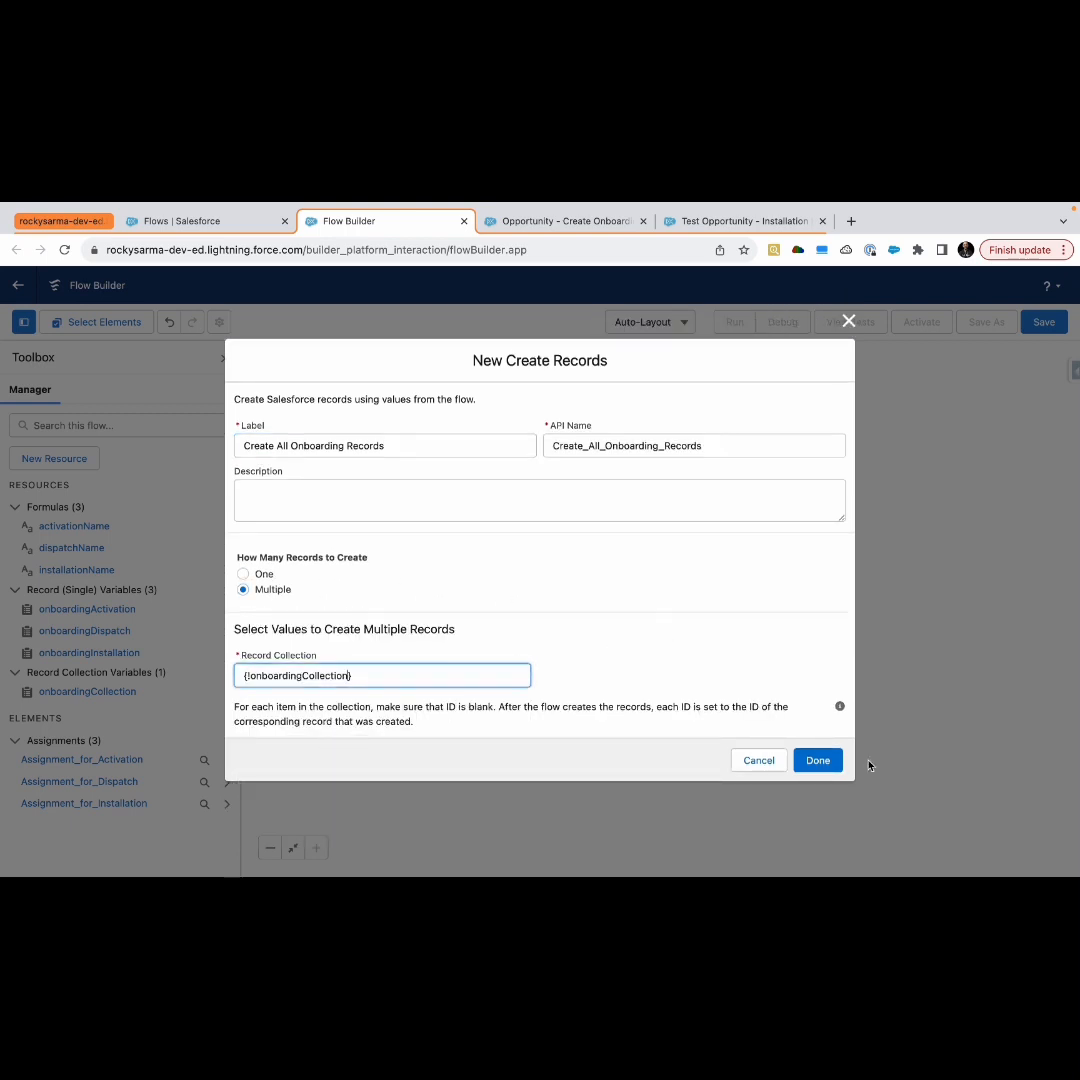
{"action": "left_click", "coordinate": [820, 764]}
Save the flow as Opportunity - Create Onboarding for Won Opps and activate it
{"action": "left_click", "coordinate": [1027, 330]}
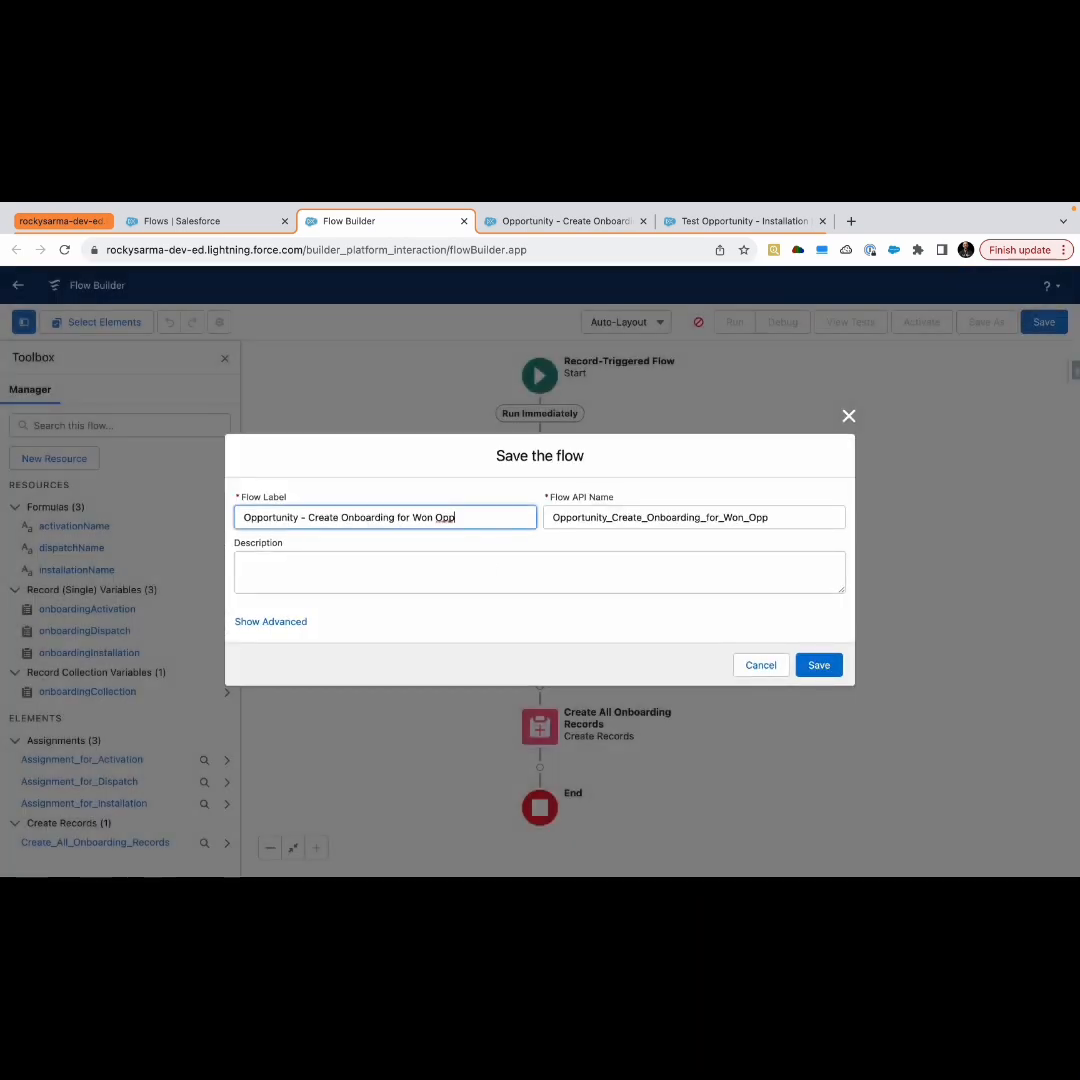
{"action": "left_click", "coordinate": [790, 519]}
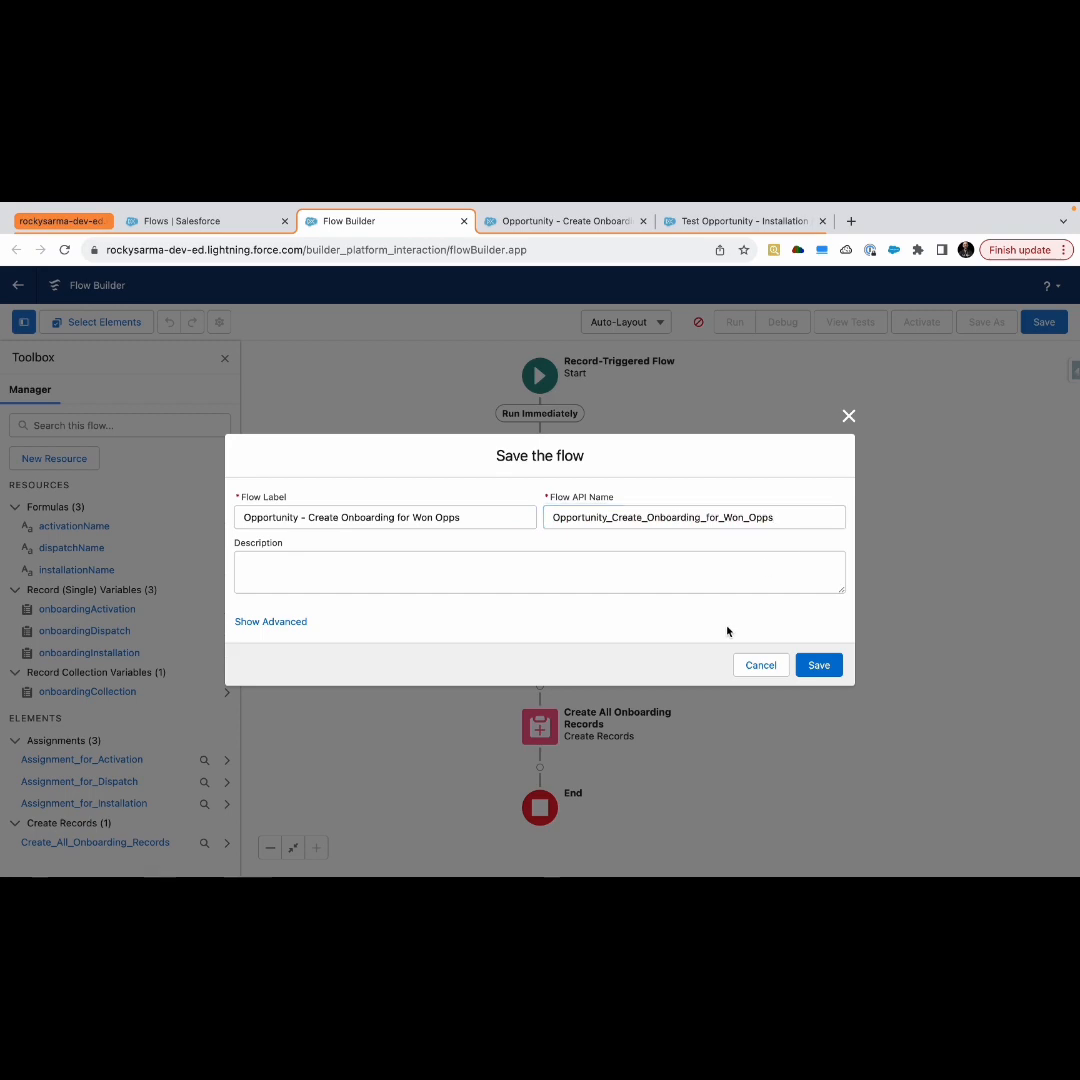
{"action": "left_click", "coordinate": [819, 666]}
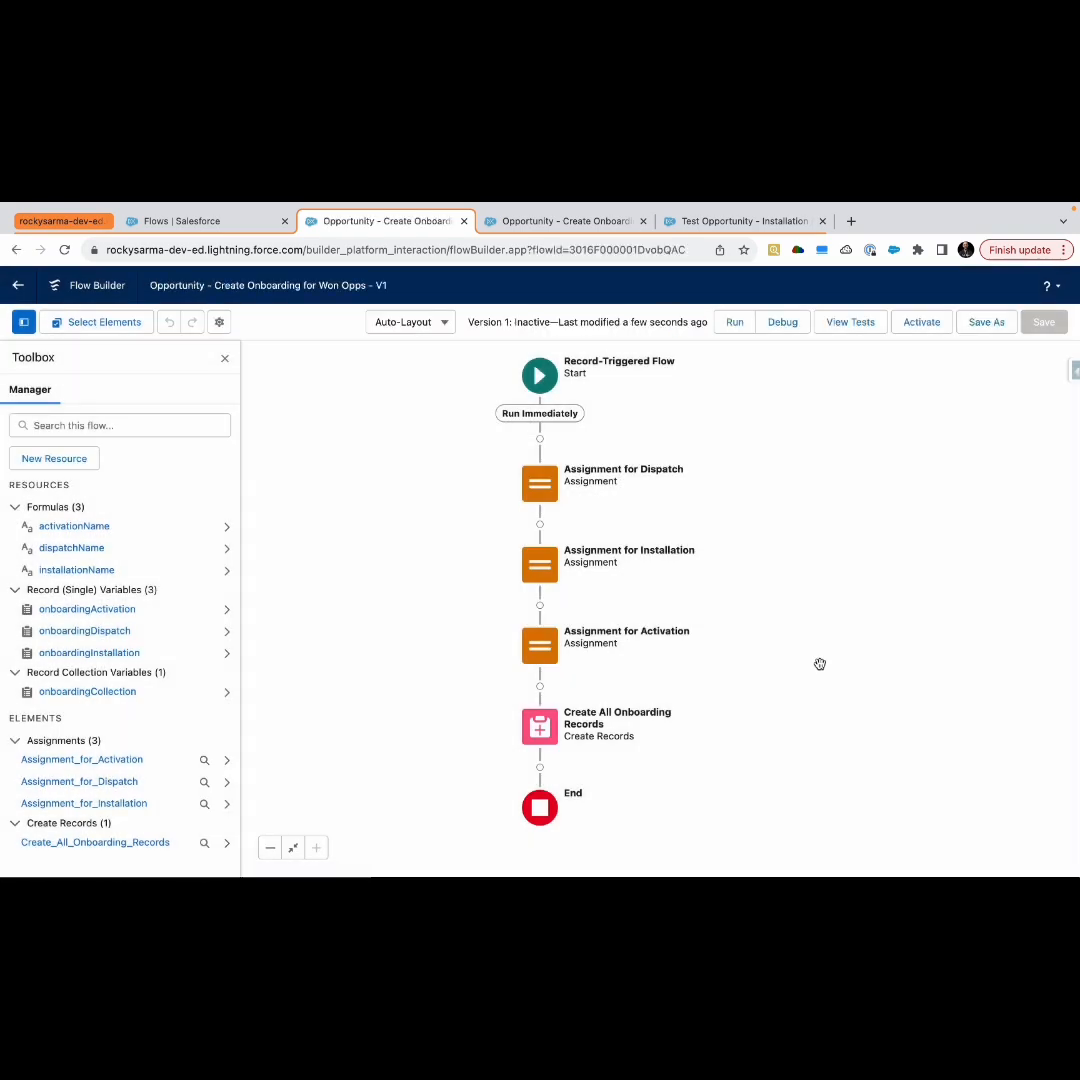
{"action": "left_click", "coordinate": [920, 336]}
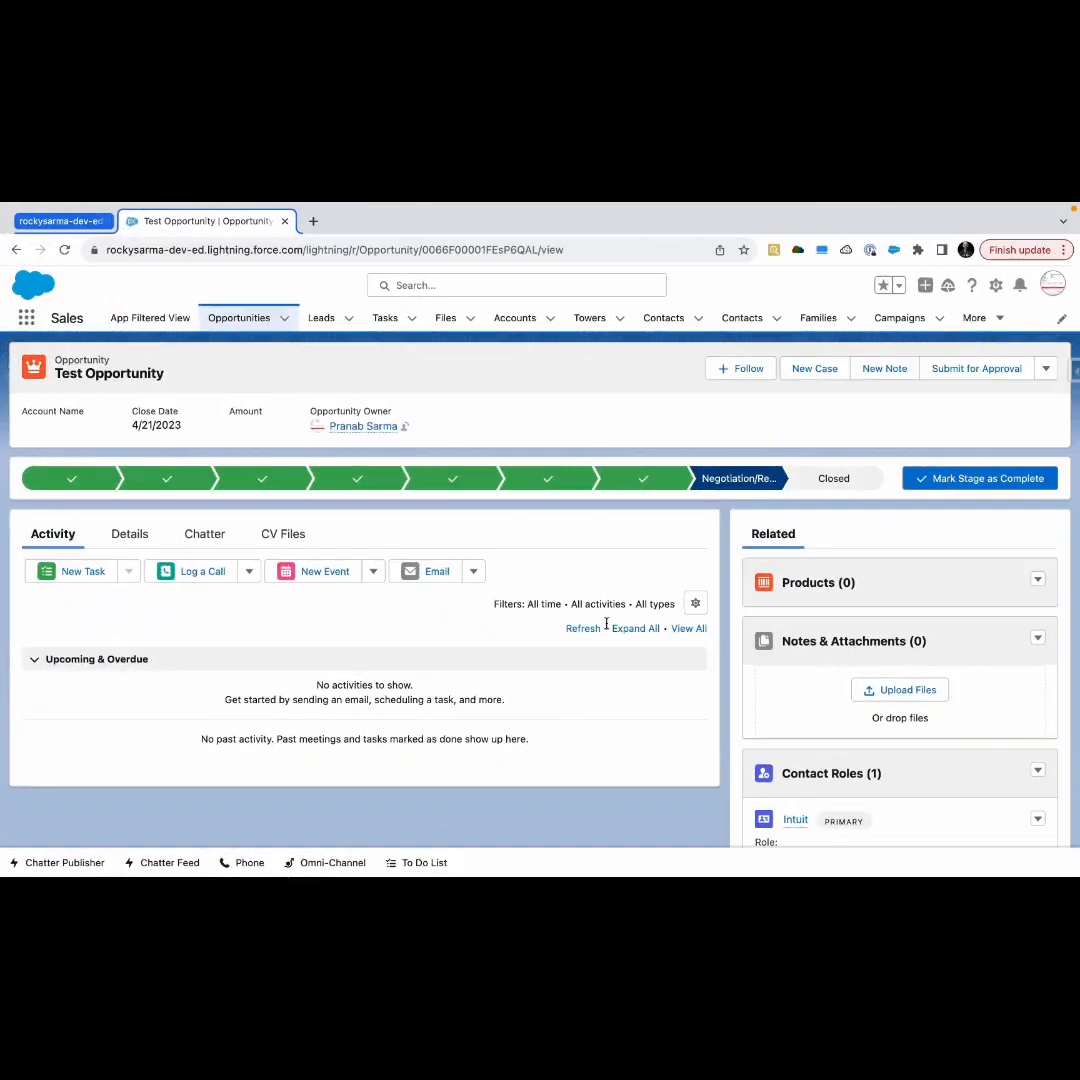
On the Test Opportunity record, change the closed stage to Closed Won and save
{"action": "scroll", "coordinate": [607, 629], "scroll_direction": "down", "scroll_amount": 8}
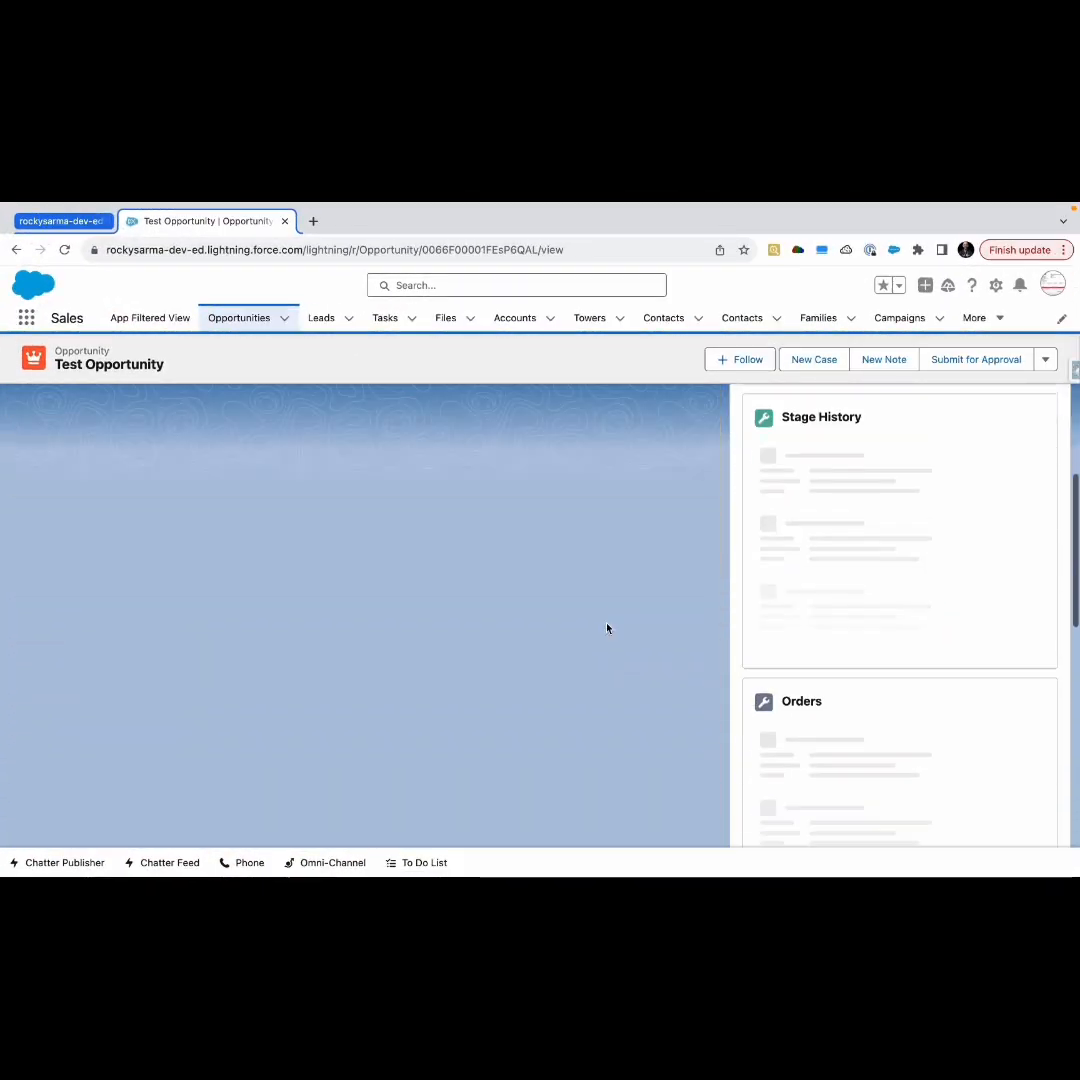
{"action": "scroll", "coordinate": [607, 628], "scroll_direction": "down", "scroll_amount": 5}
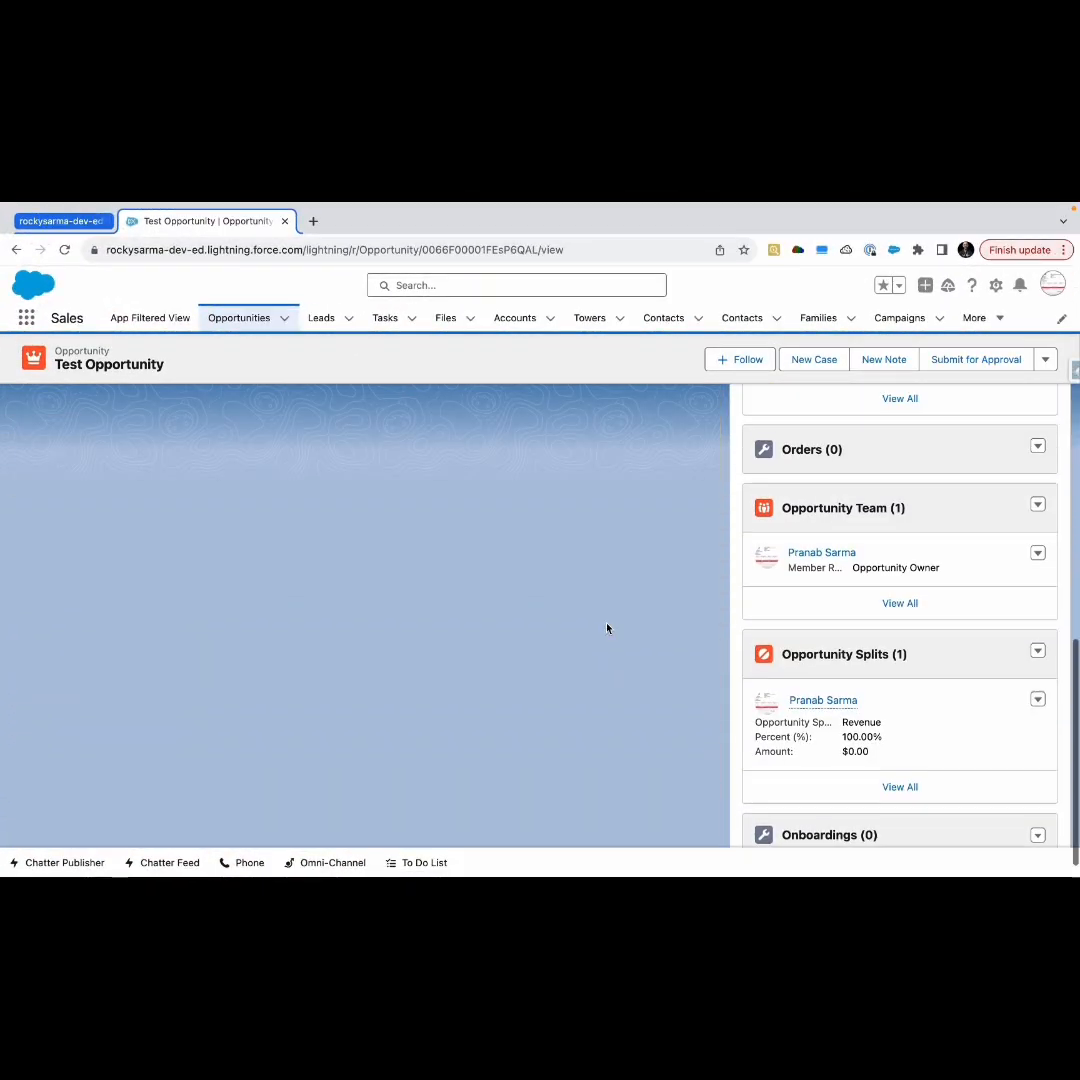
{"action": "scroll", "coordinate": [607, 628], "scroll_direction": "up", "scroll_amount": 10}
{"action": "left_click", "coordinate": [834, 478]}
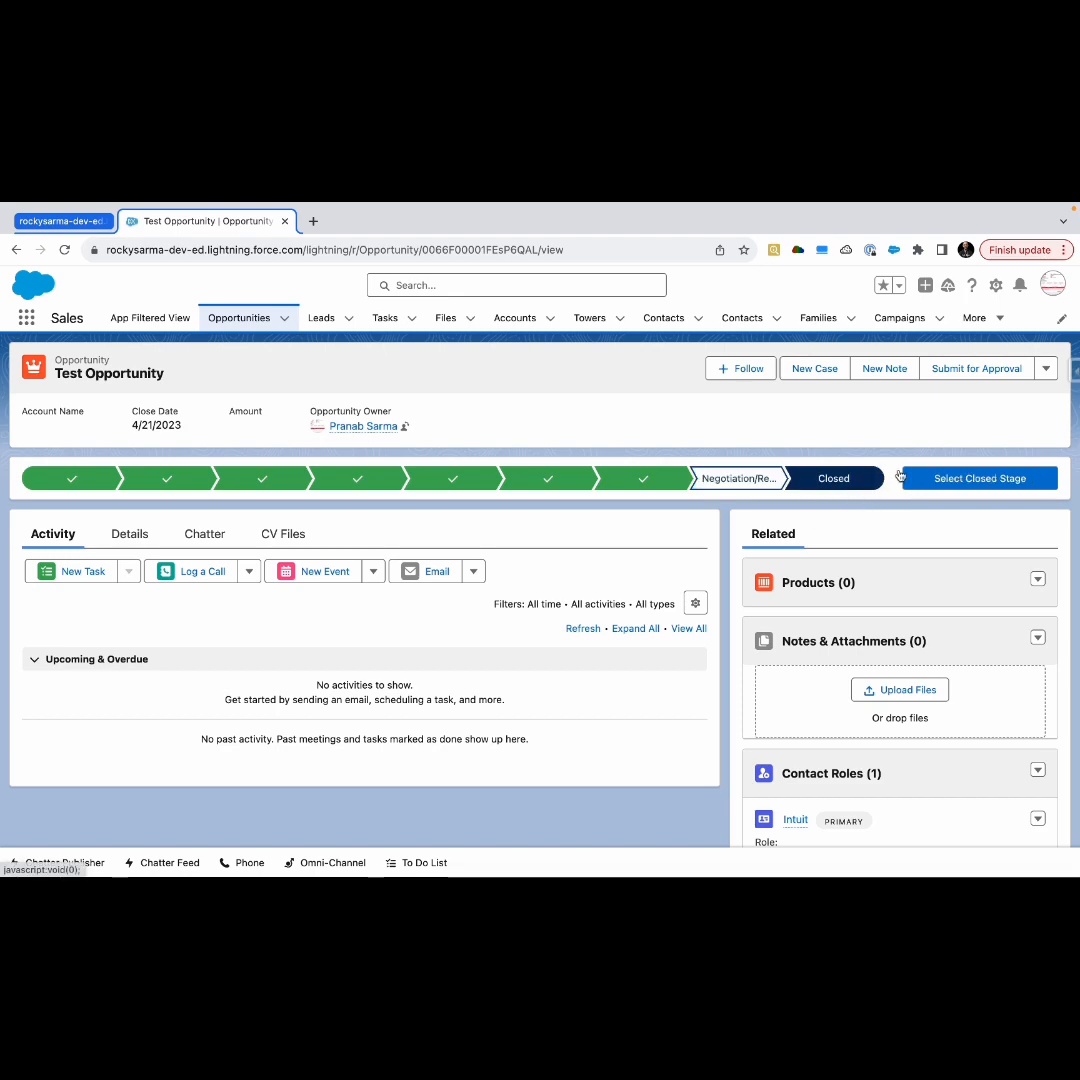
{"action": "left_click", "coordinate": [957, 478]}
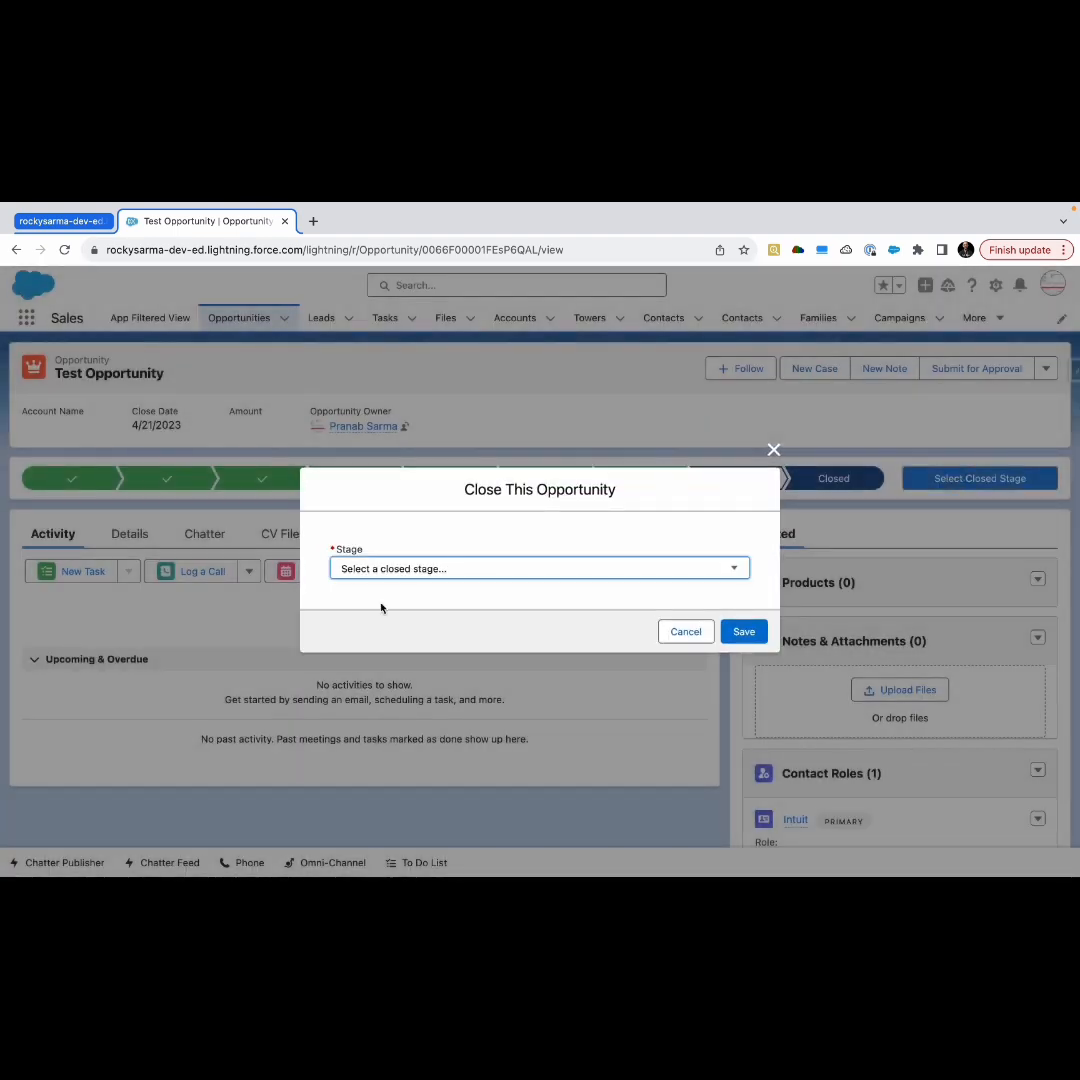
{"action": "left_click", "coordinate": [417, 570]}
{"action": "left_click", "coordinate": [393, 586]}
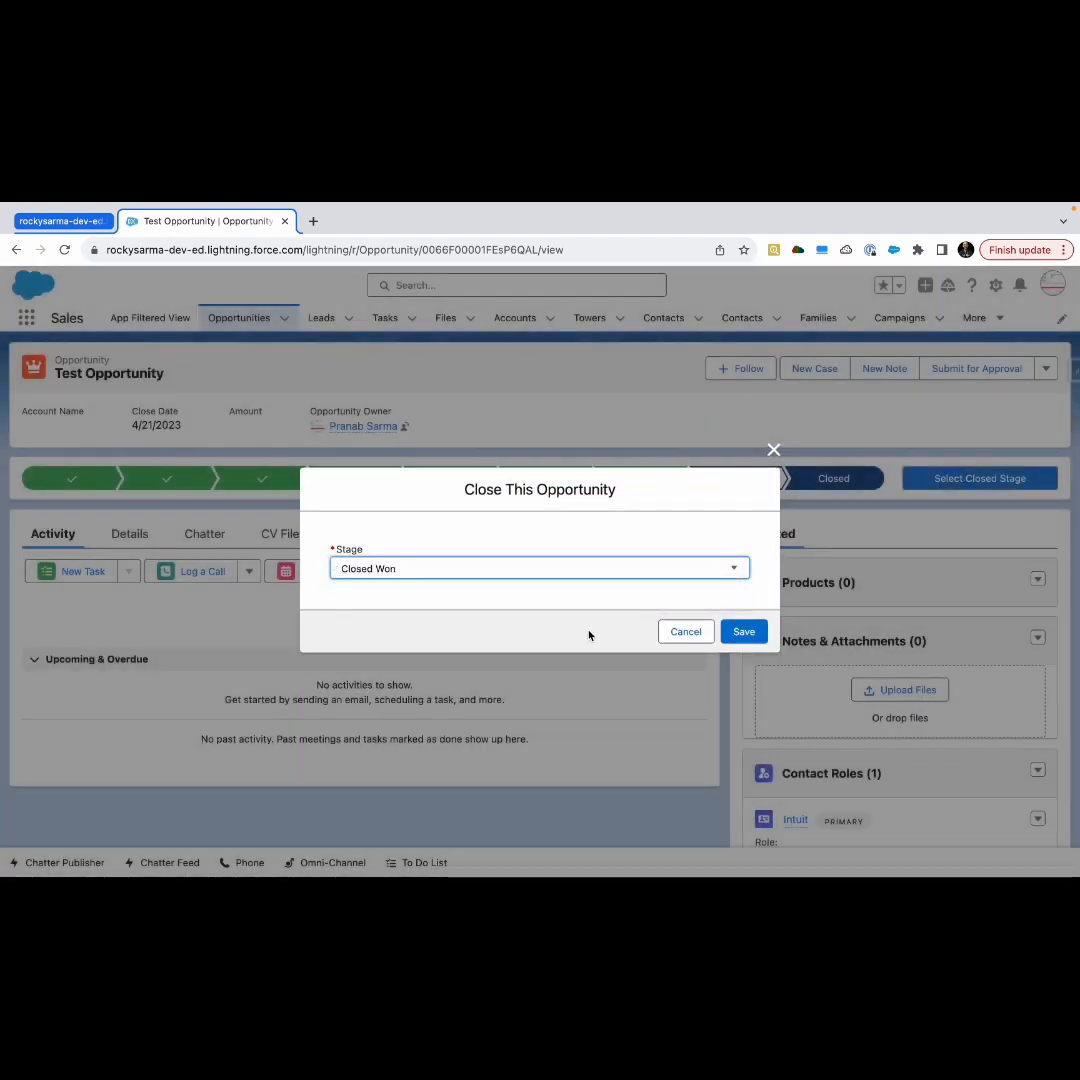
{"action": "left_click", "coordinate": [745, 632]}
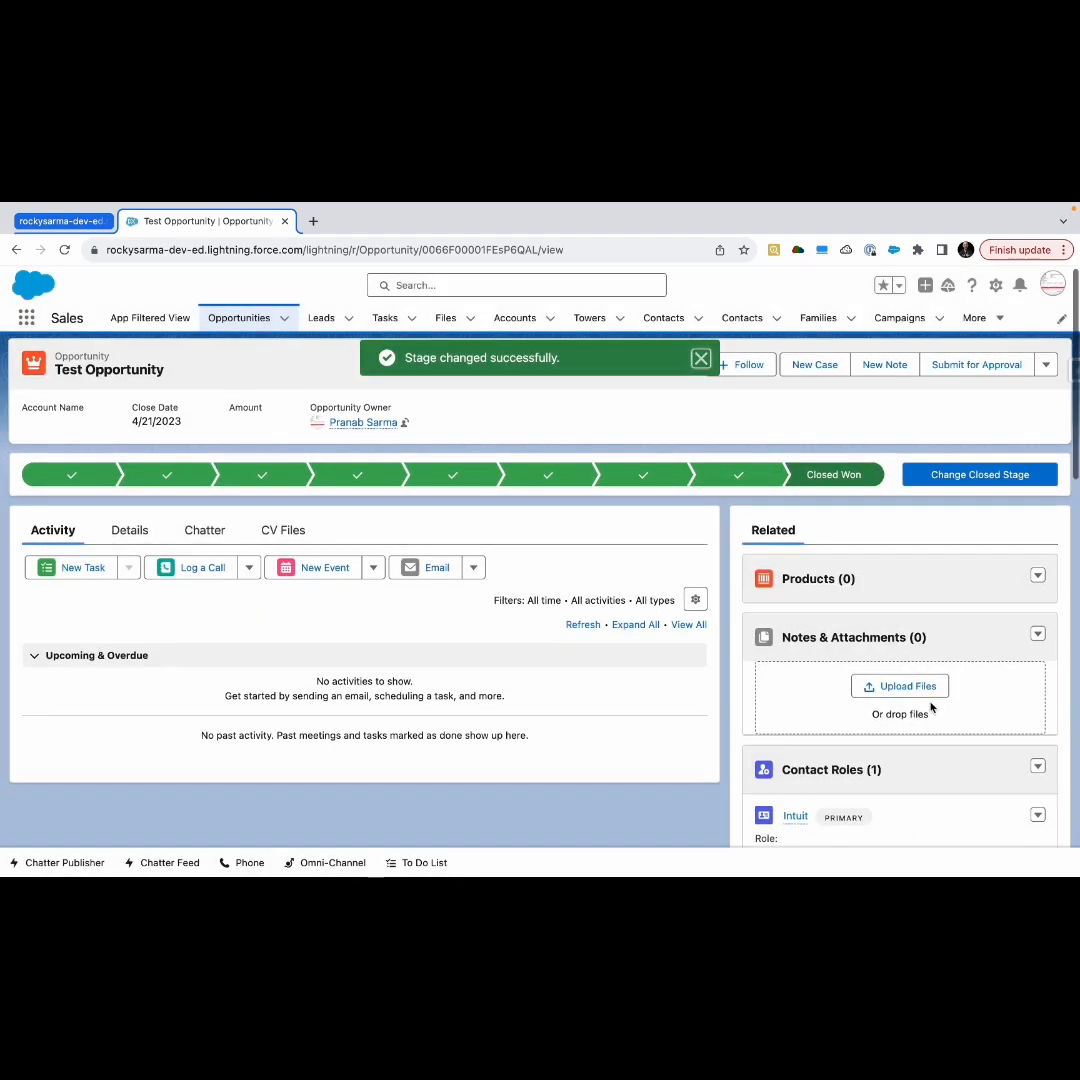
Review the Test Opportunity's Onboardings related list
{"action": "scroll", "coordinate": [930, 707], "scroll_direction": "down", "scroll_amount": 6}
{"action": "scroll", "coordinate": [930, 707], "scroll_direction": "down", "scroll_amount": 8}
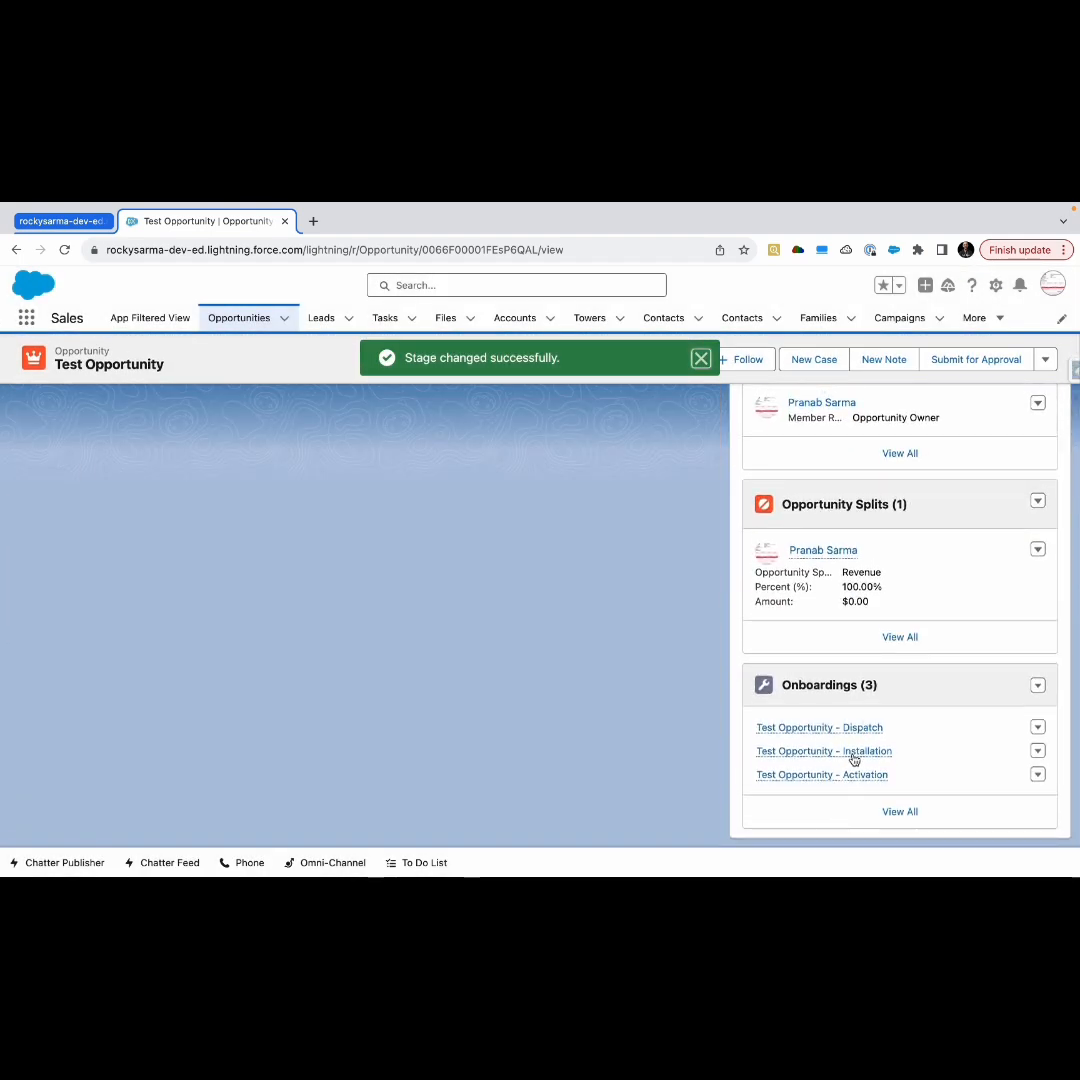
Open the full Onboardings list and inspect the Dispatch, Installation and Activation records one by one
{"action": "left_click", "coordinate": [818, 690]}
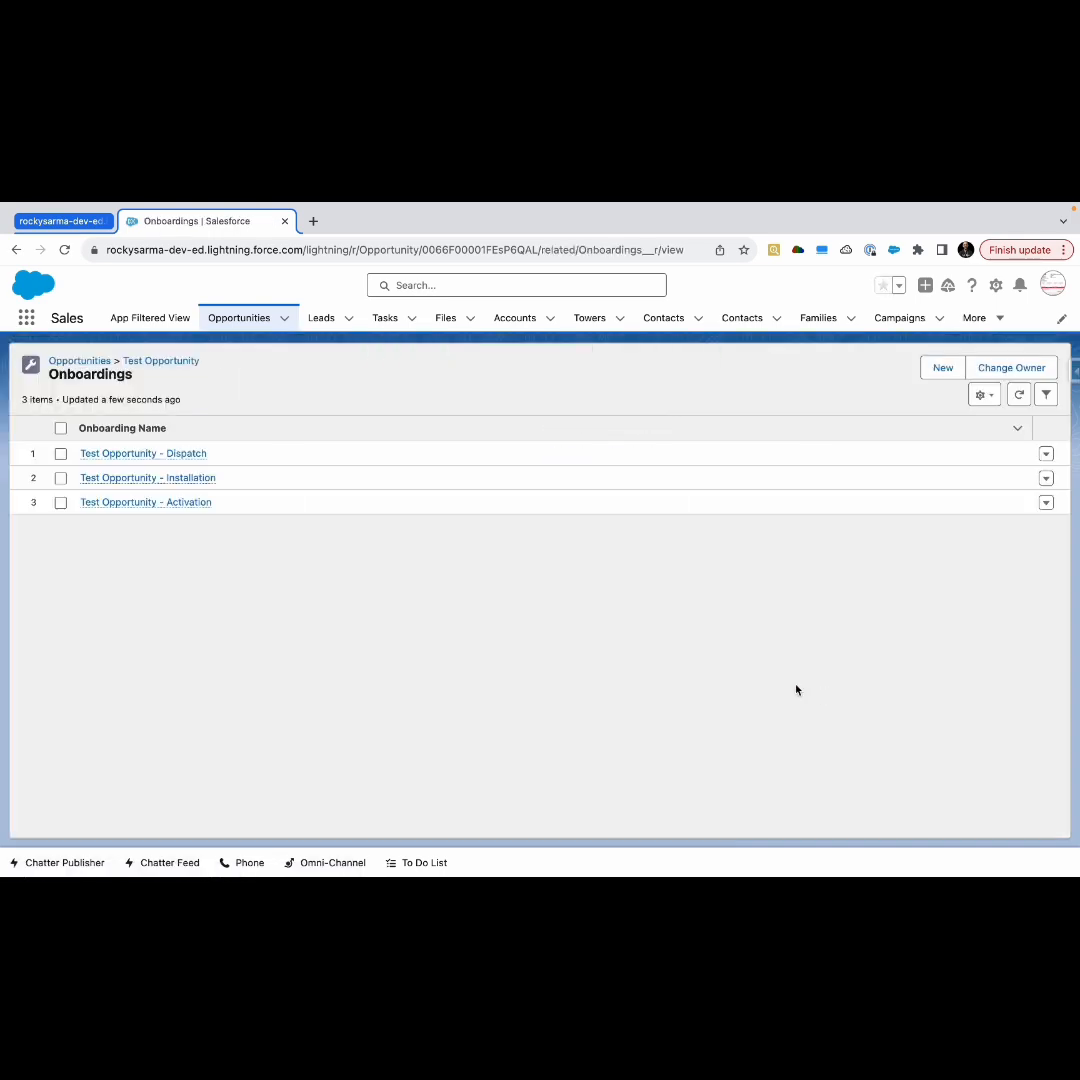
{"action": "left_click", "coordinate": [152, 455]}
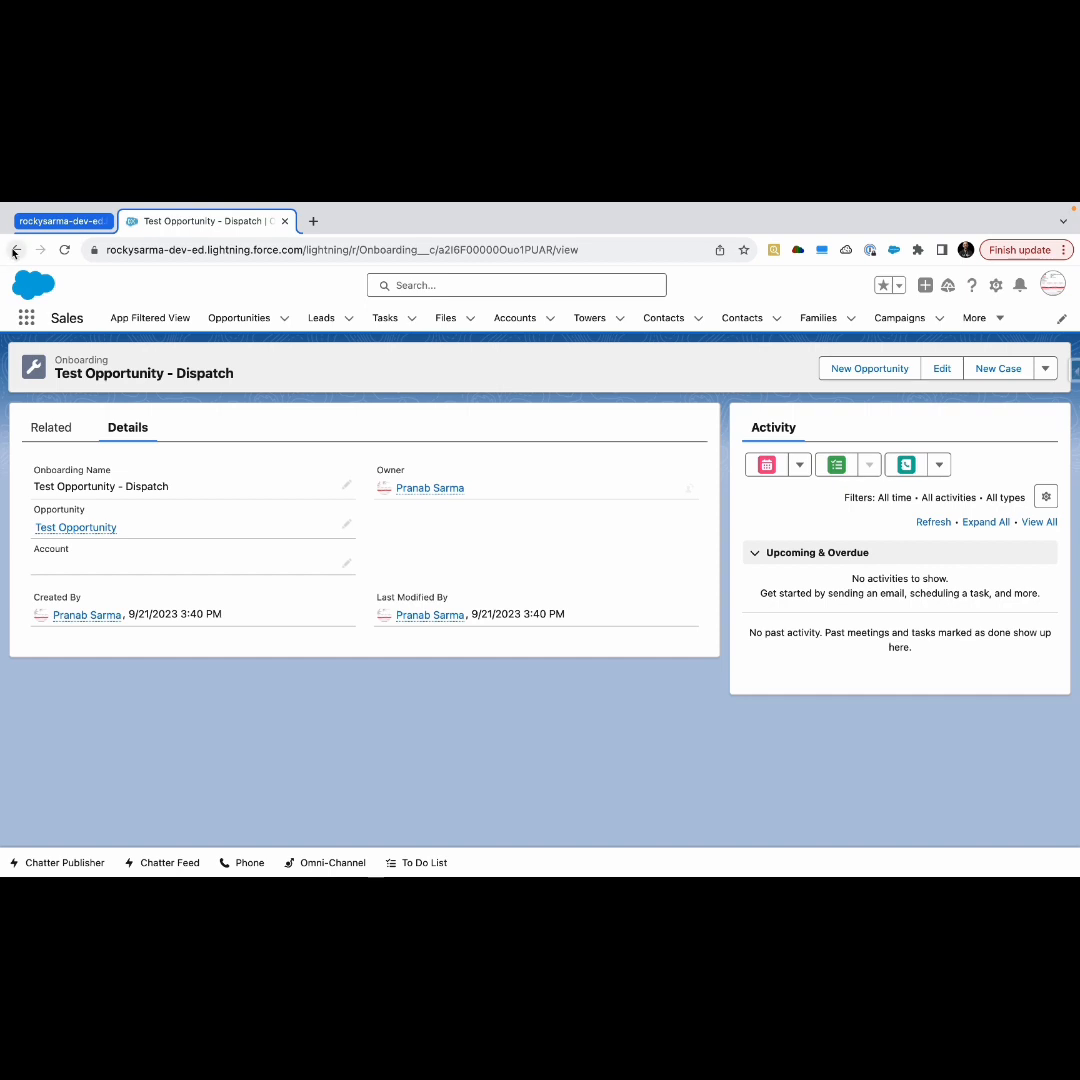
{"action": "left_click", "coordinate": [14, 250]}
{"action": "left_click", "coordinate": [150, 477]}
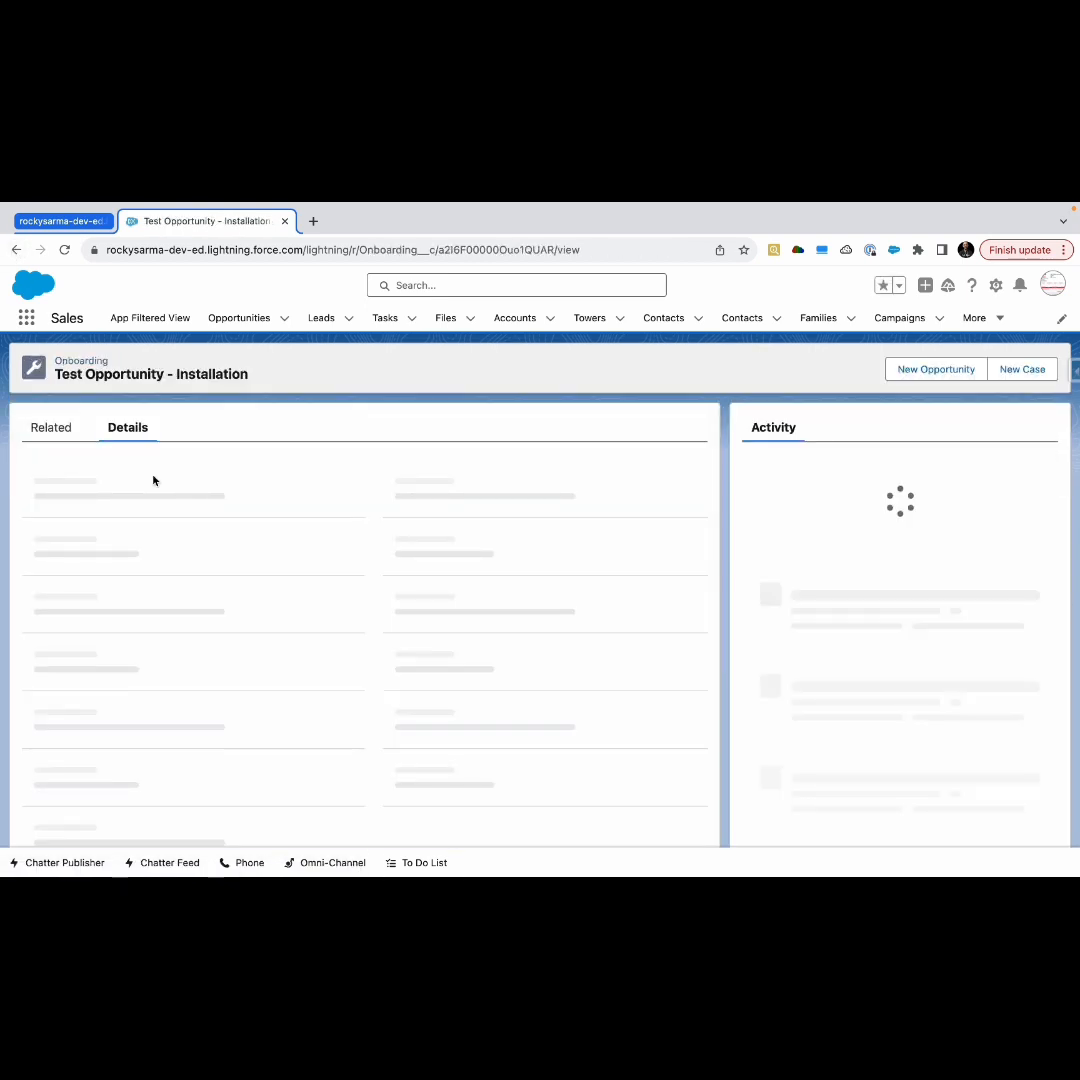
{"action": "left_click", "coordinate": [16, 250]}
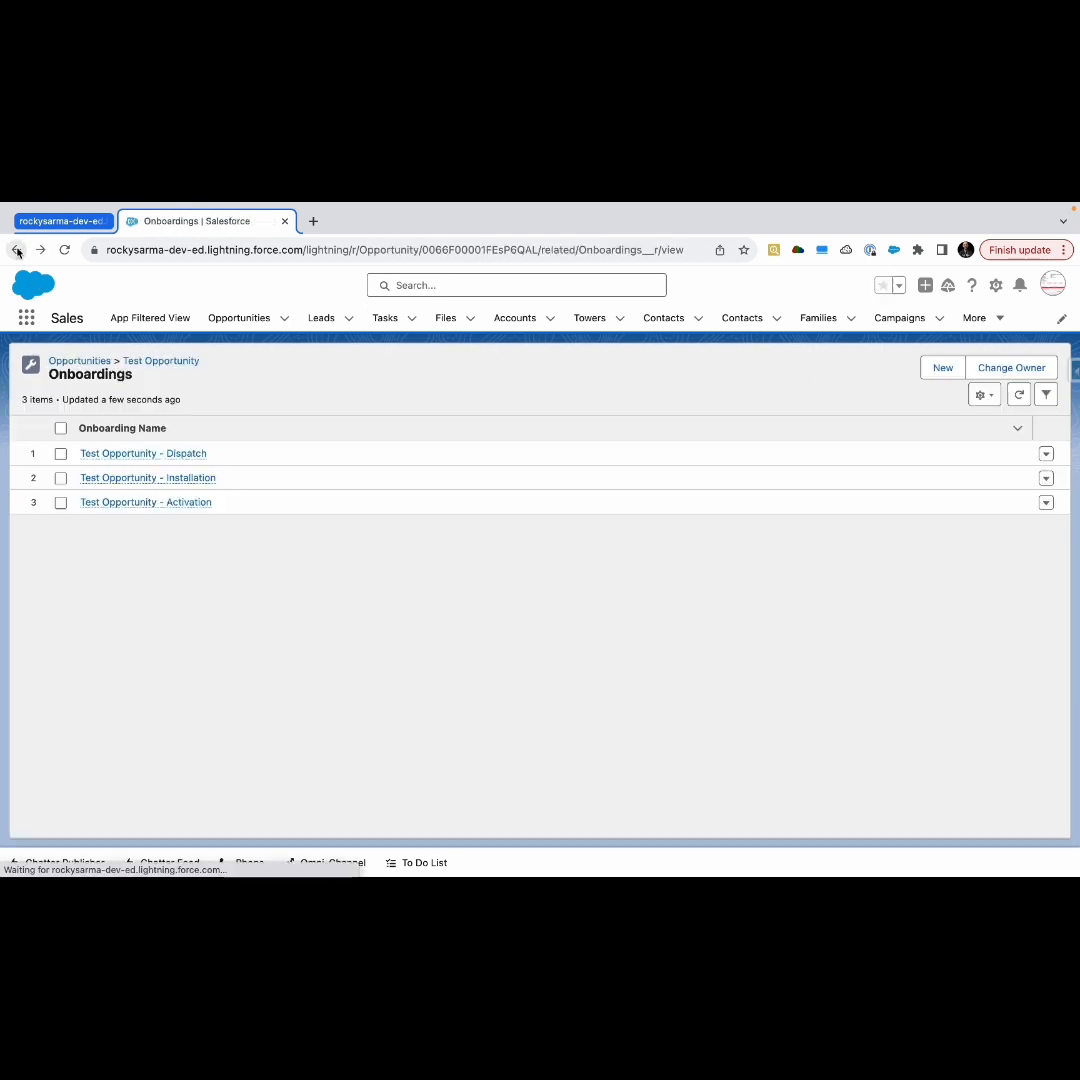
{"action": "left_click", "coordinate": [144, 505]}
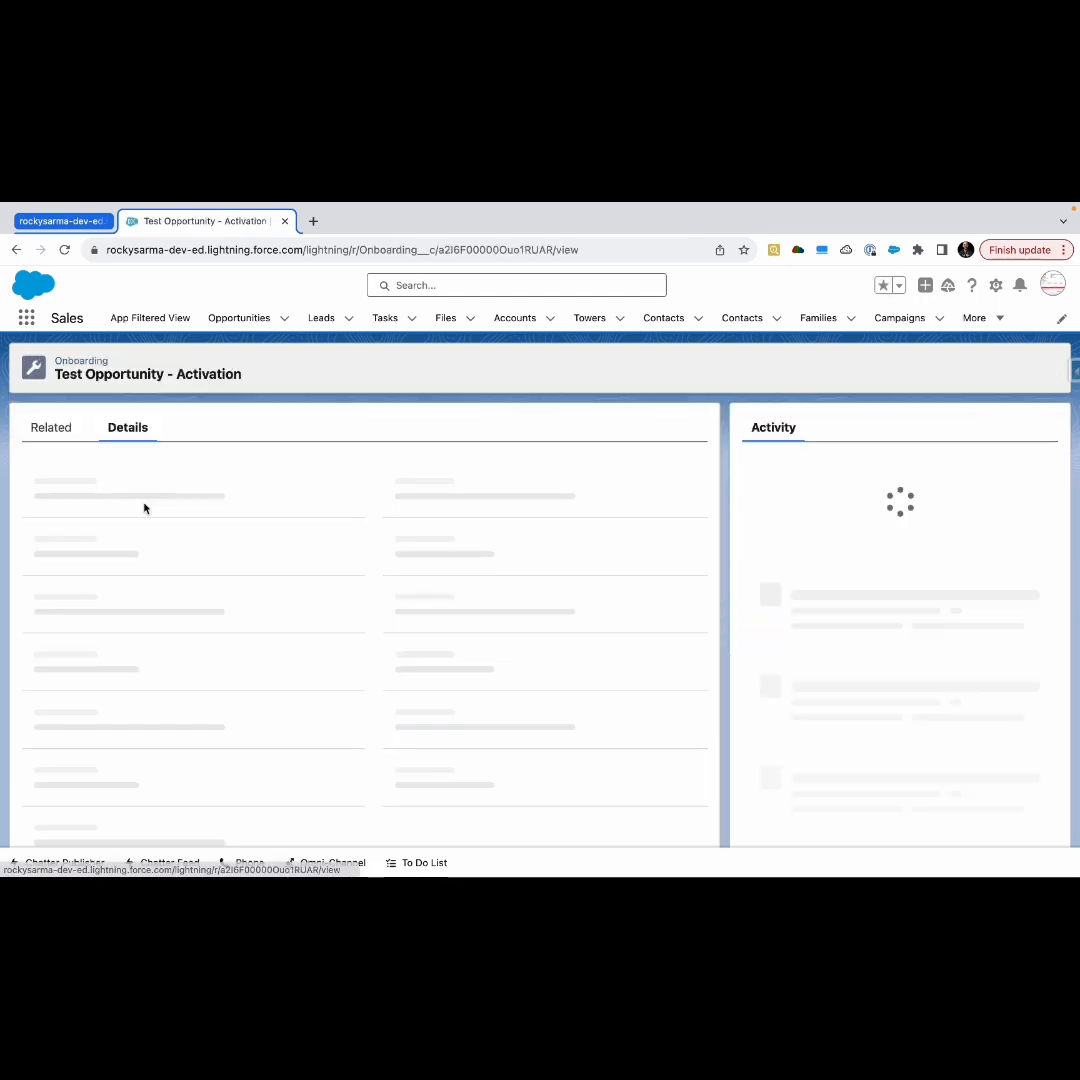
{"action": "left_click", "coordinate": [16, 250]}
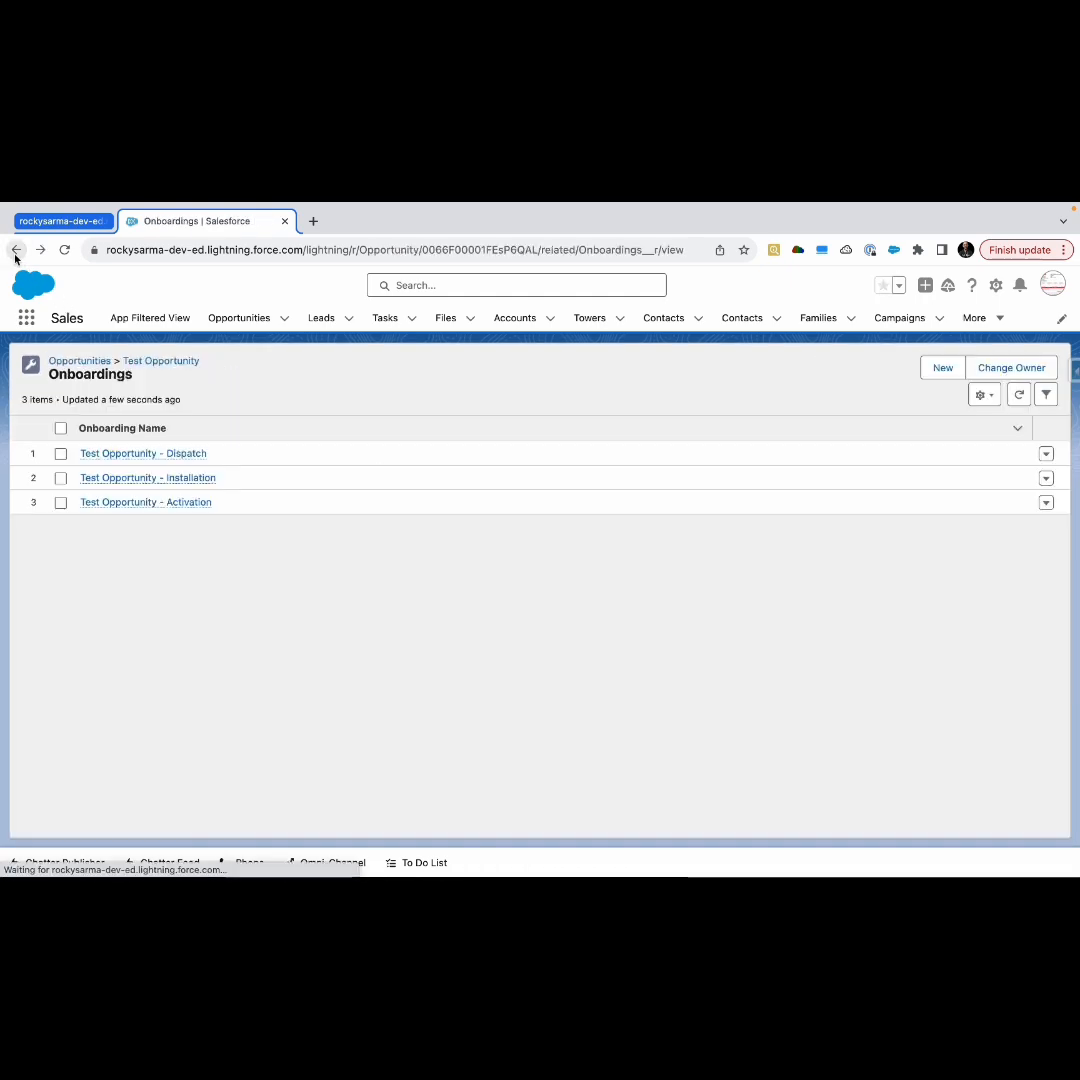